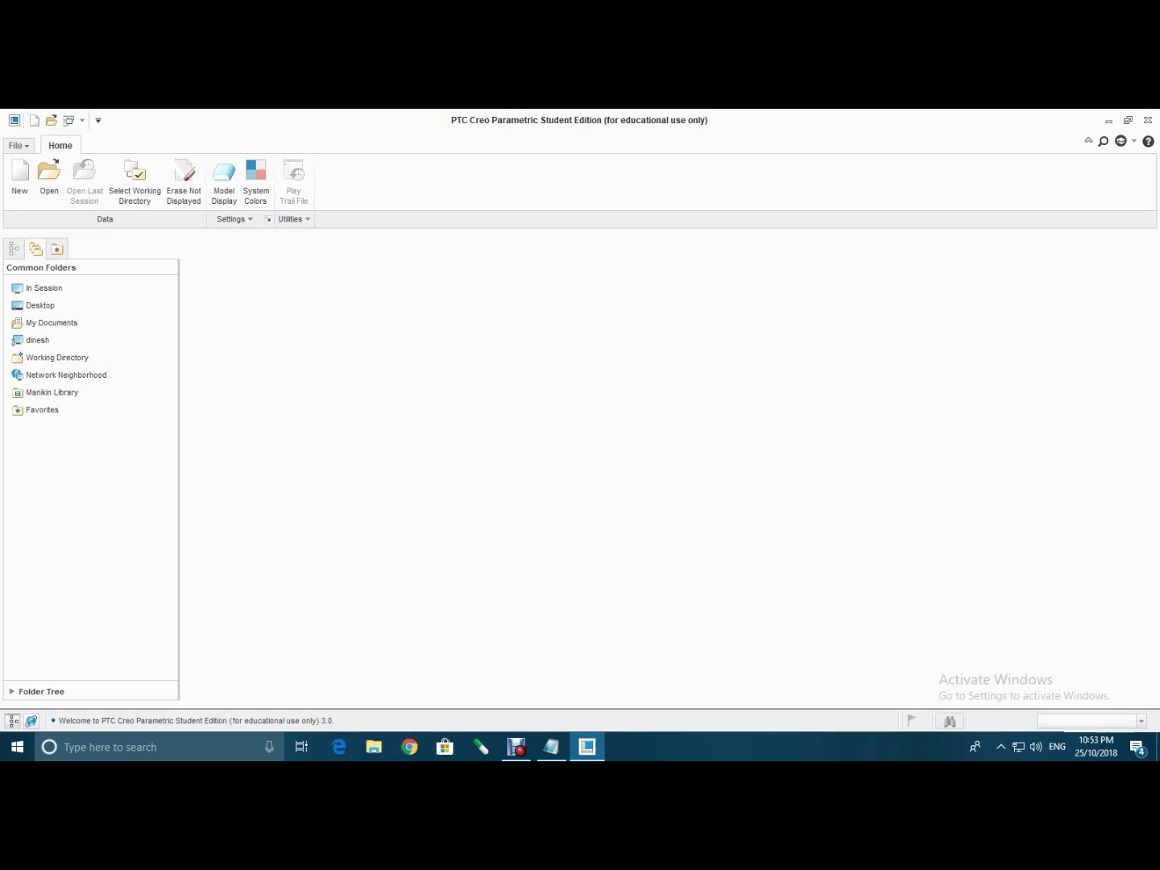
- Review the tooth count, module, pressure angle and width listed in spur_gear.txt in Notepad
left_click(552, 746)
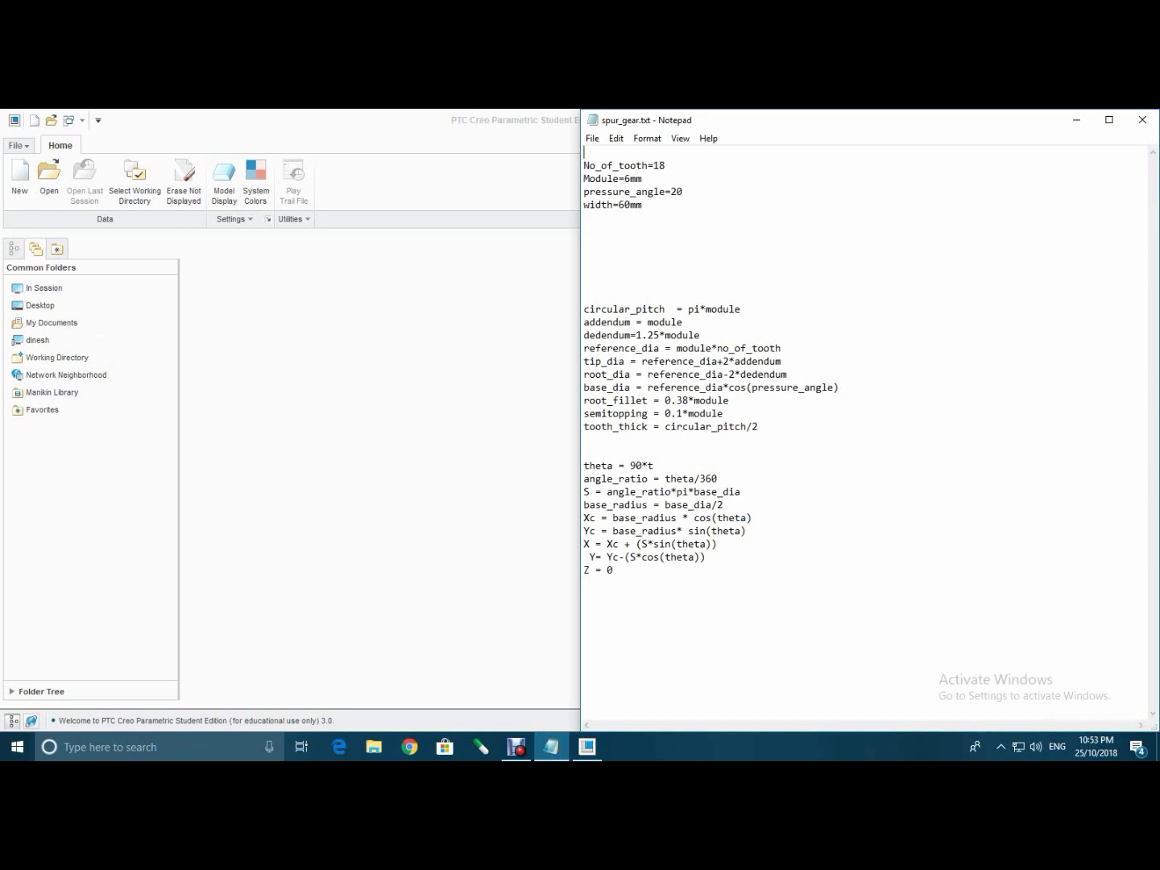
left_click_drag(583, 166, 667, 166)
left_click(668, 165)
left_click_drag(683, 192, 584, 205)
key("alt+Tab")
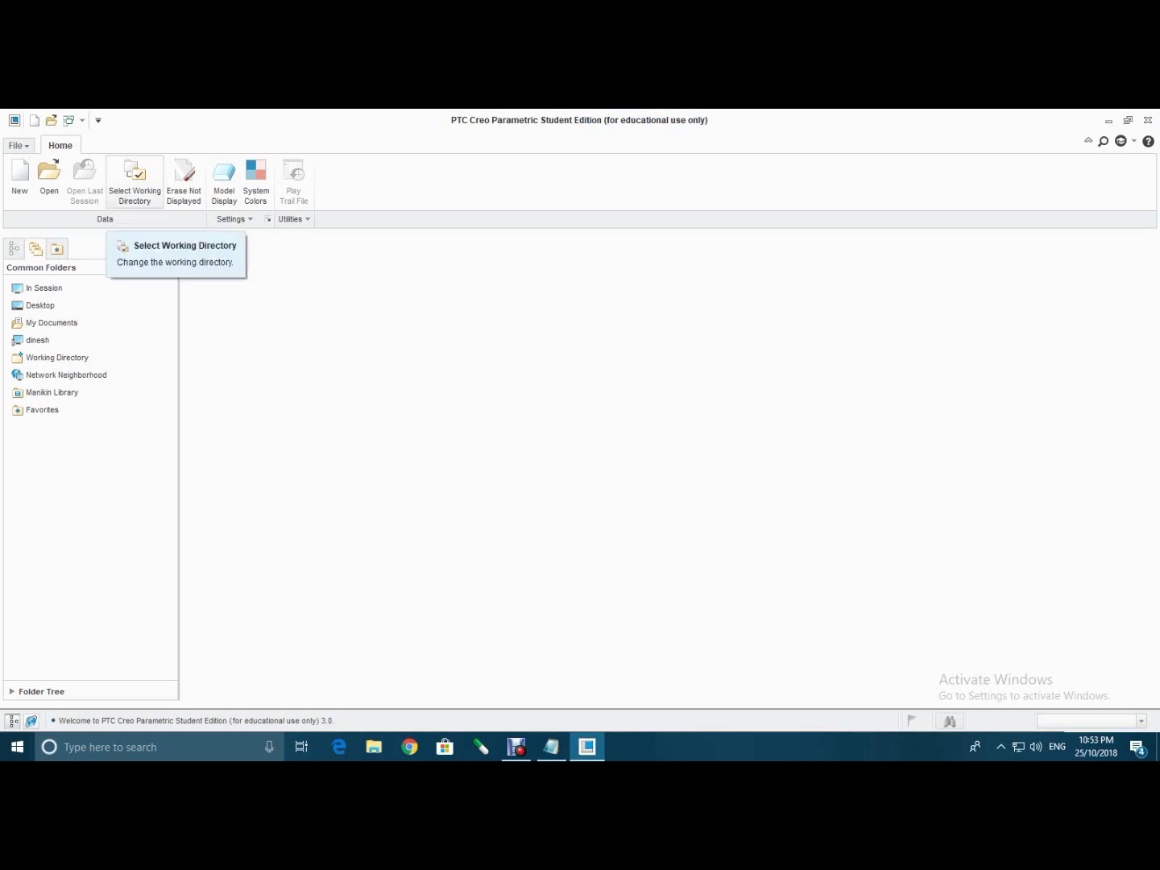
- Set the working directory to the Spur gear folder on the Desktop
left_click(134, 181)
left_click(390, 352)
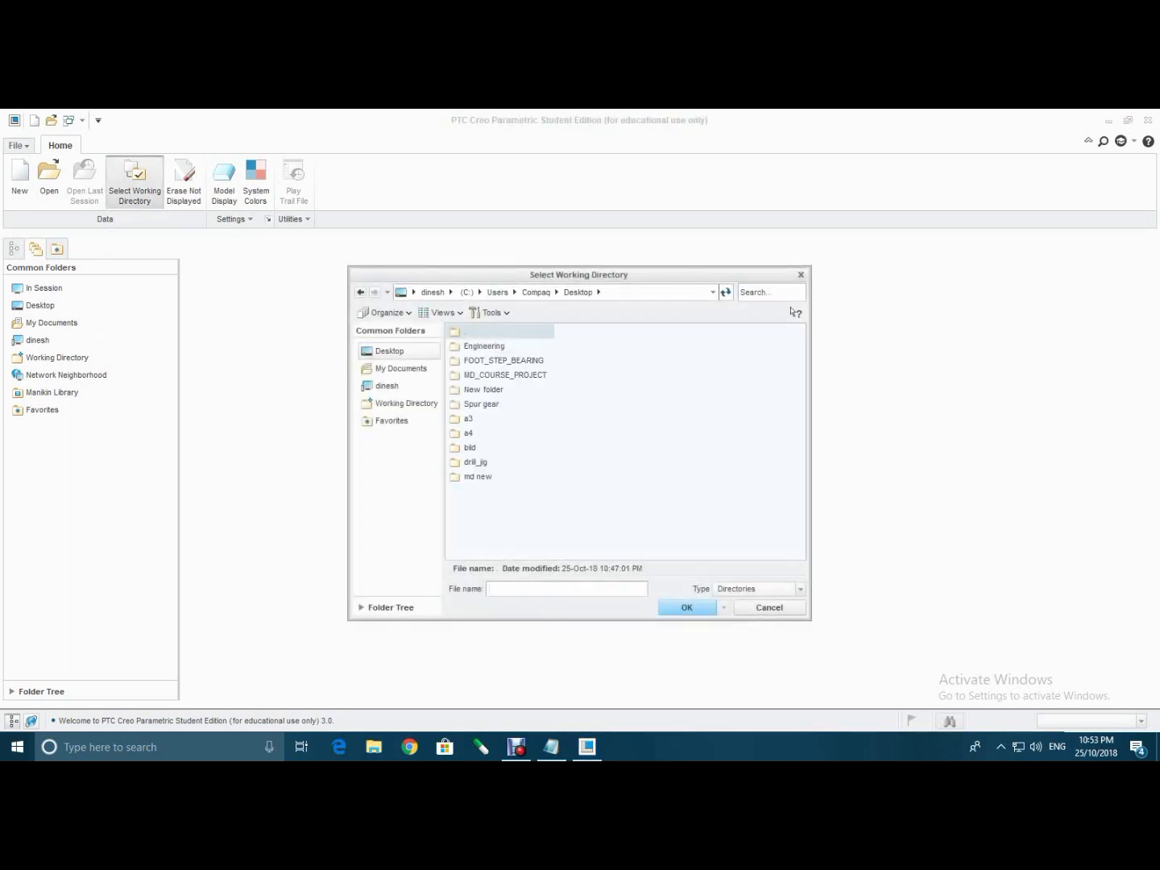
left_click(482, 404)
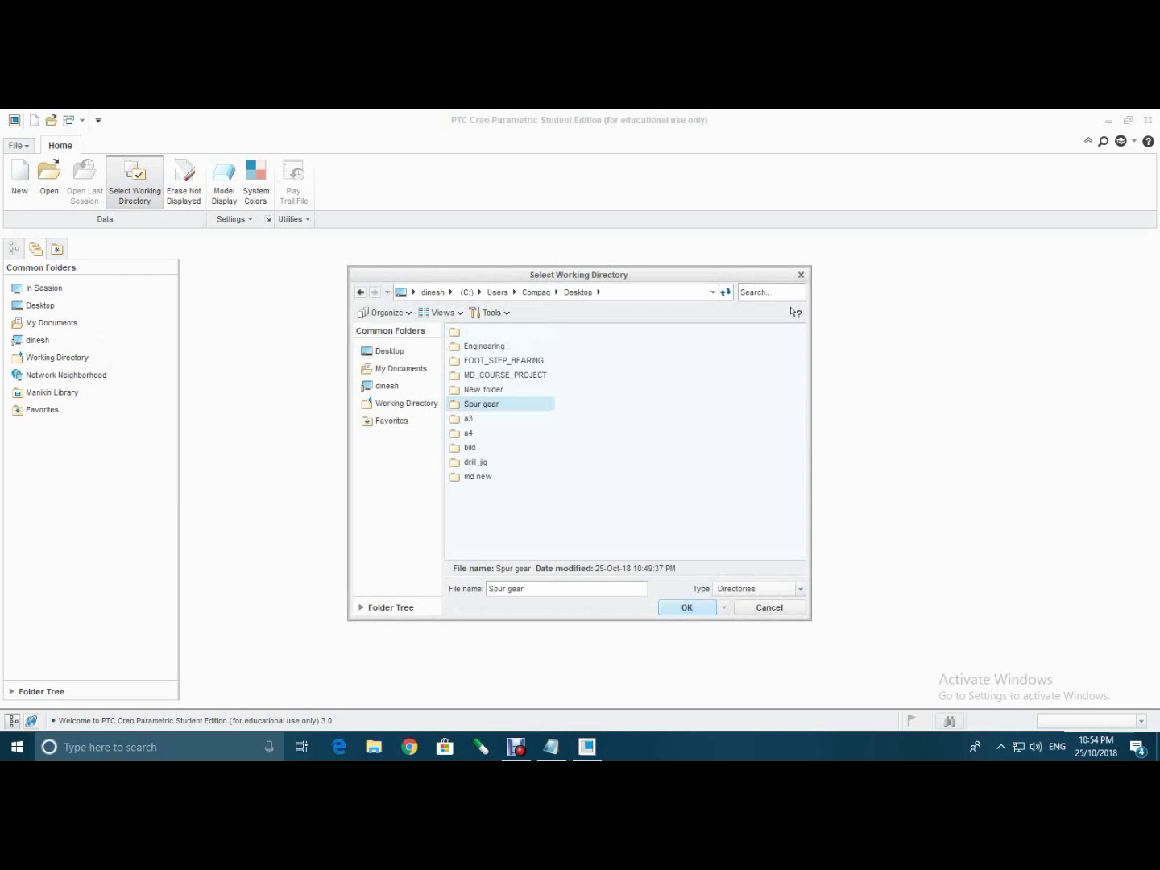
left_click(687, 606)
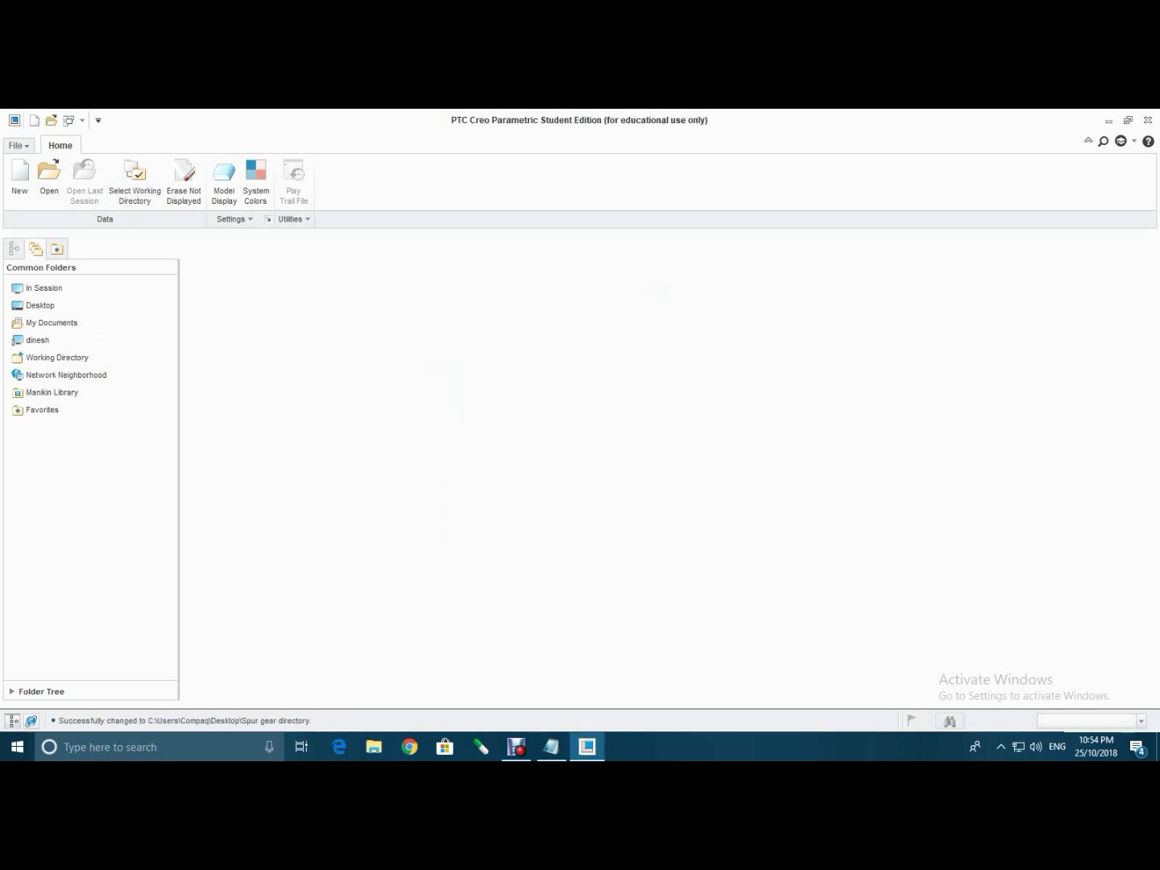
- Create a new solid part named spur_gear using the solid_part_mmks template
left_click(18, 178)
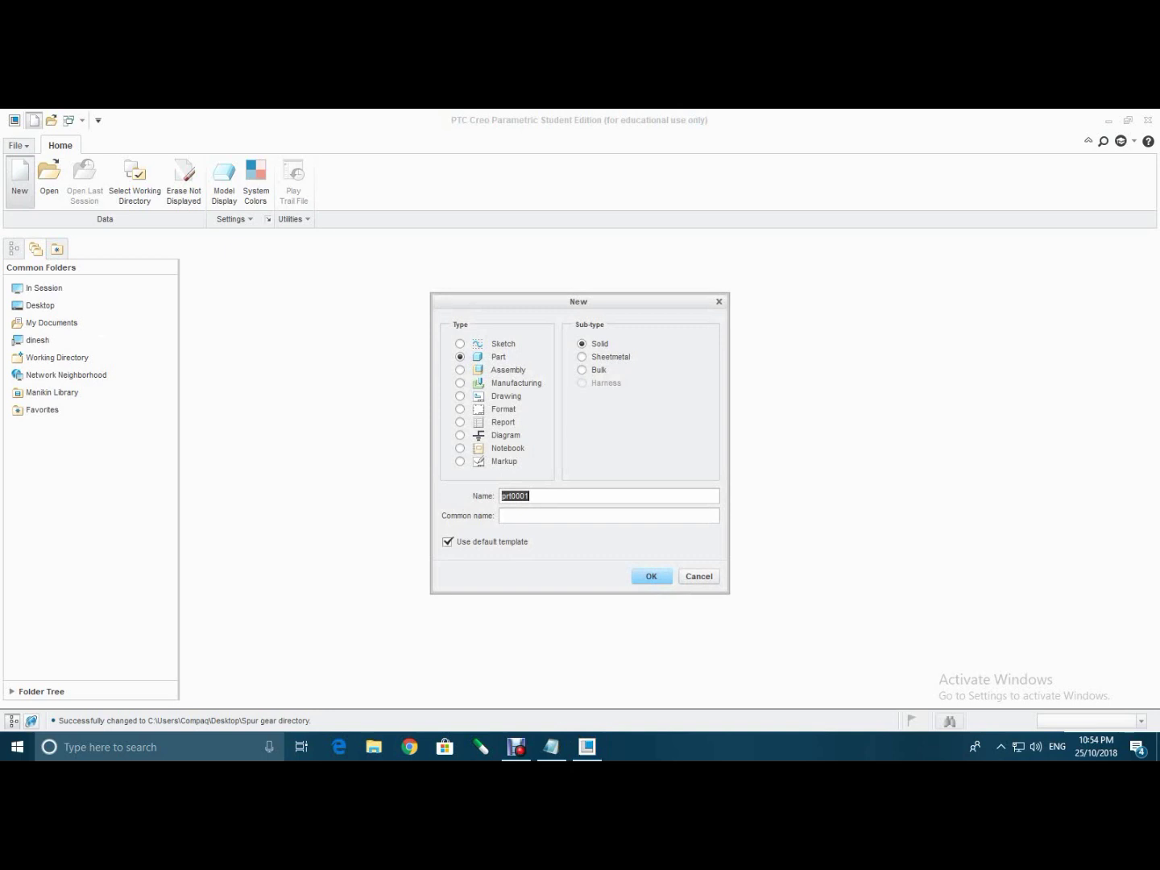
type("spur_gear")
key("Return")
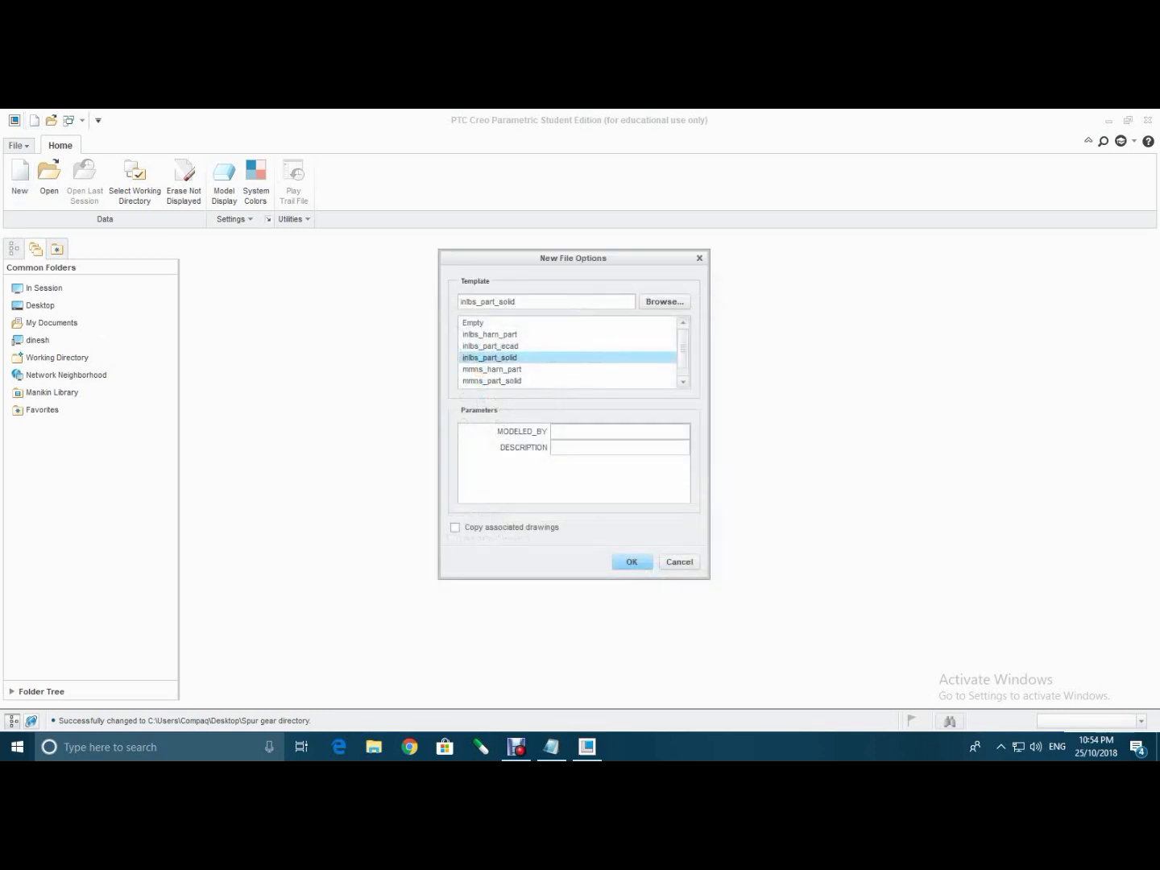
scroll(568, 351, "down", 1)
left_click(491, 381)
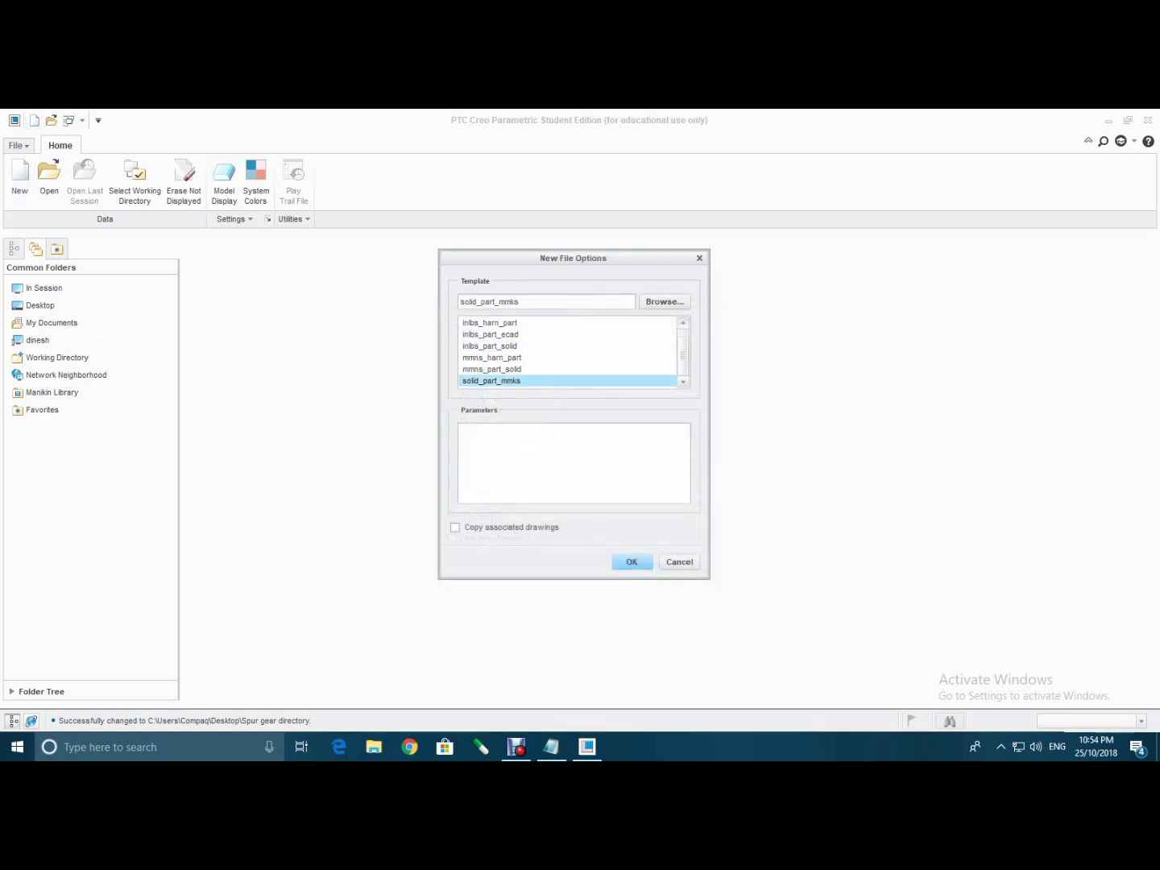
key("Return")
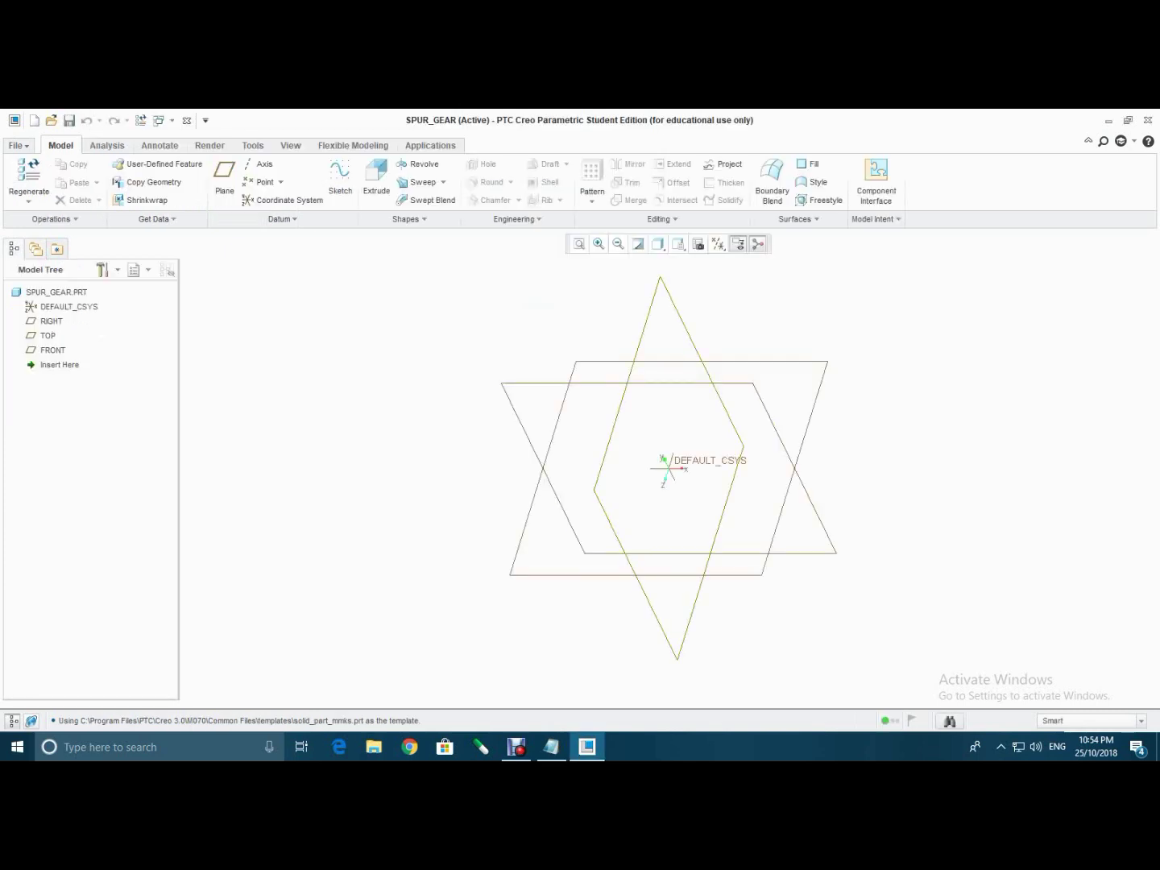
- Sketch a circle centred on the origin on the FRONT plane and extrude it with the default depth of 123.82
left_click(54, 351)
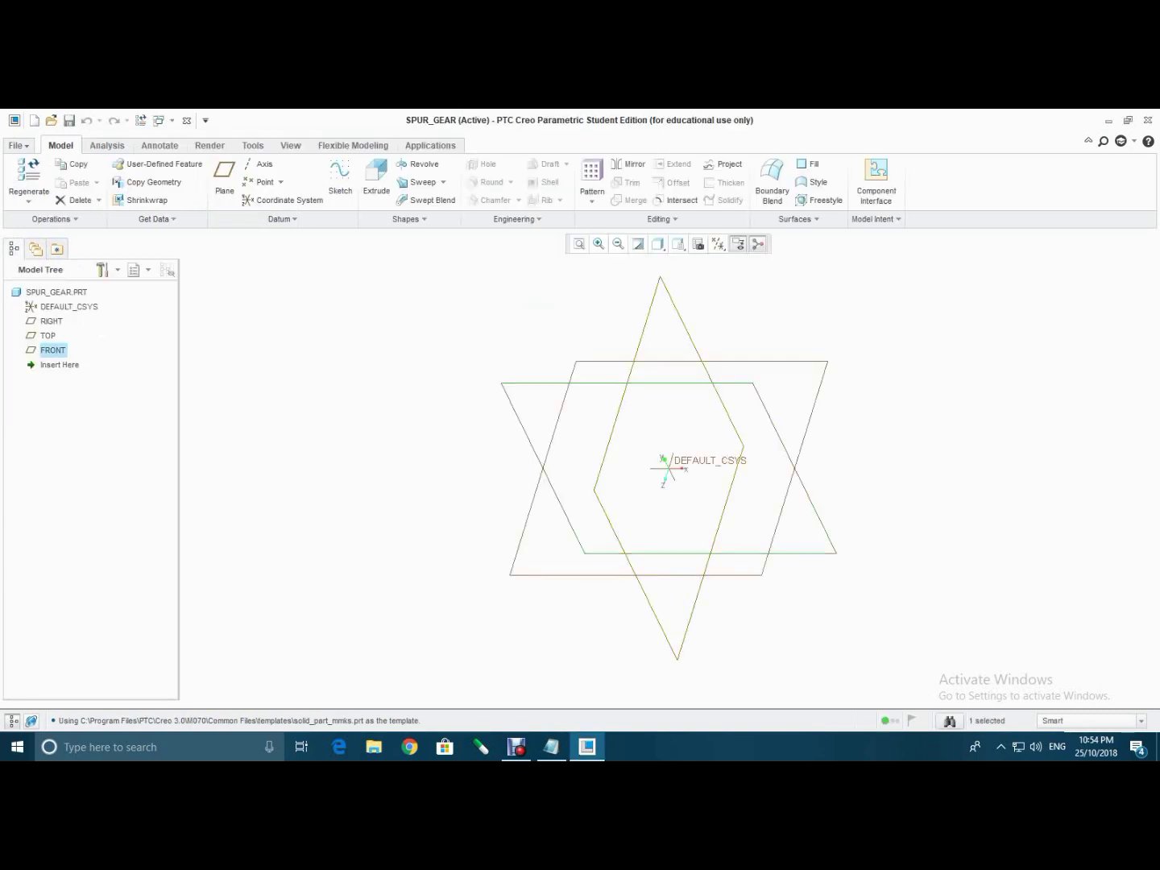
left_click(340, 178)
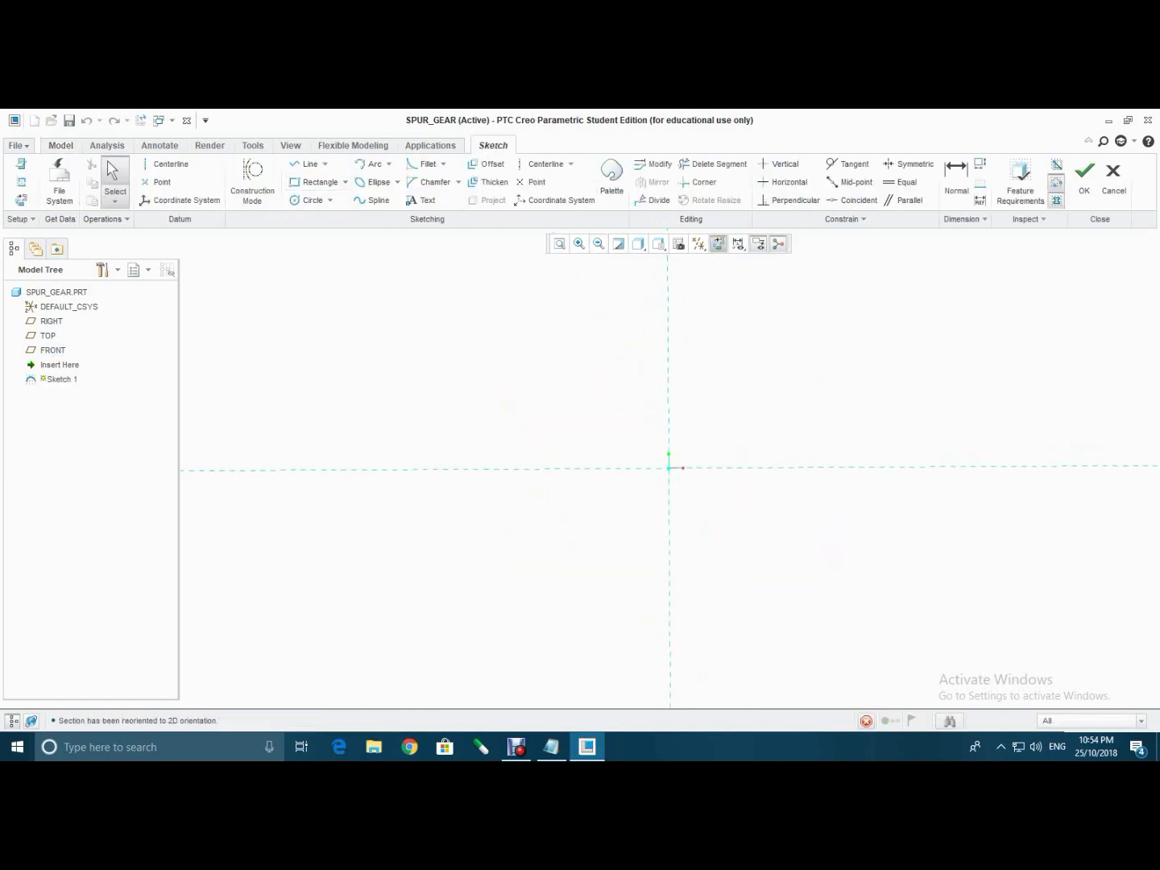
left_click(307, 199)
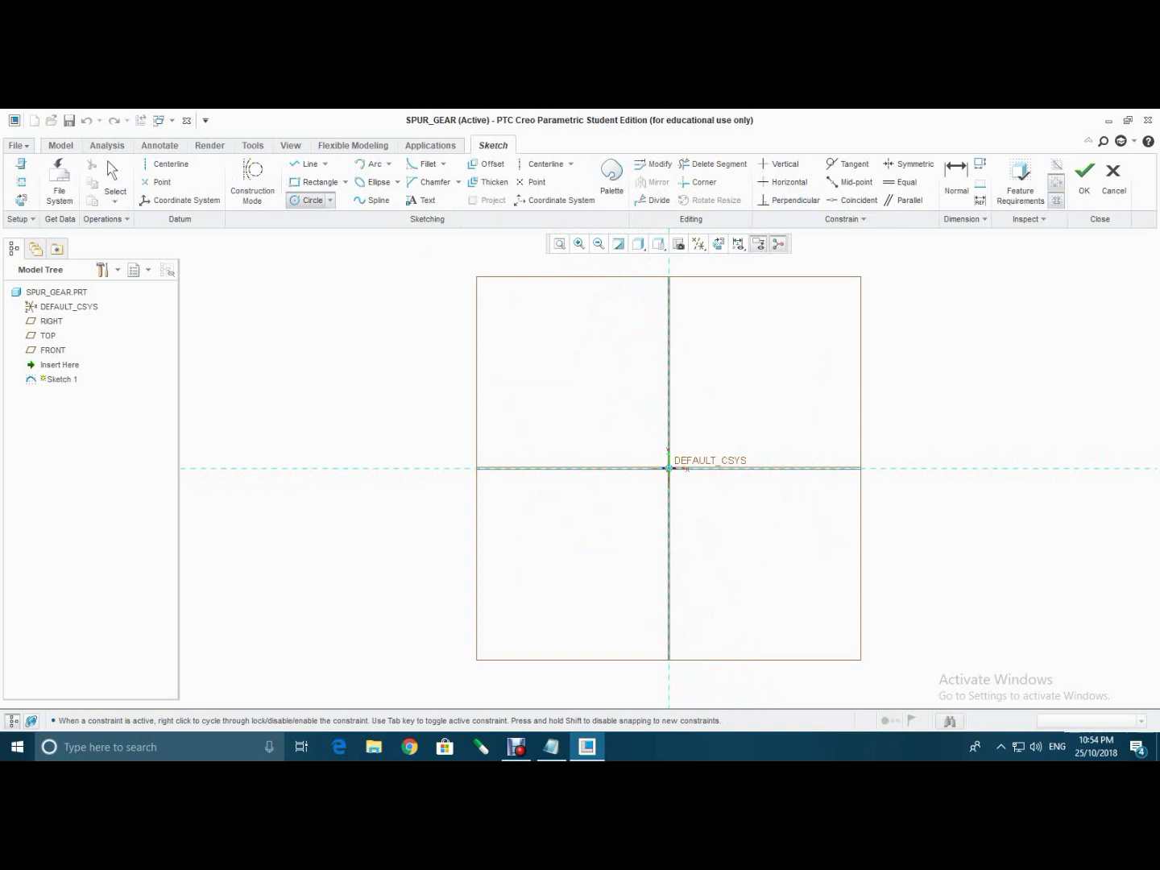
left_click(669, 467)
left_click(744, 550)
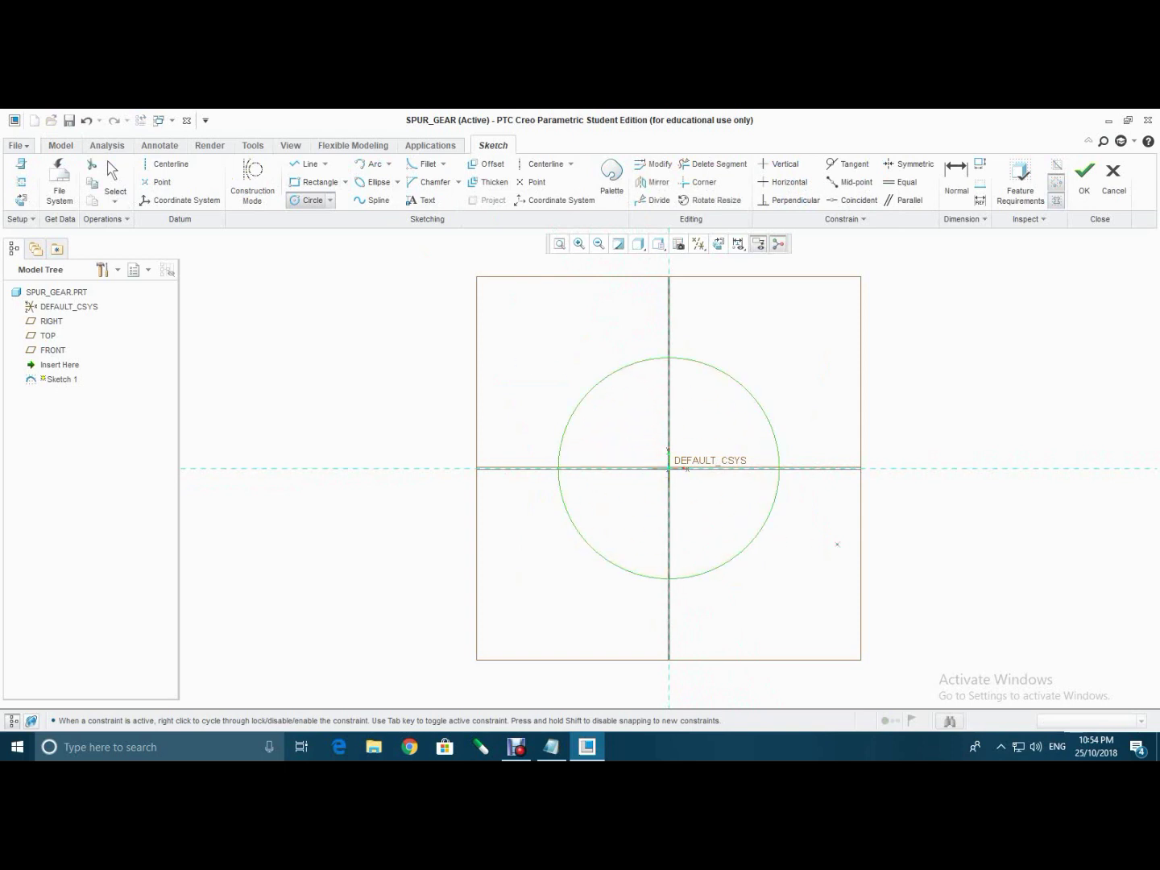
left_click(1084, 179)
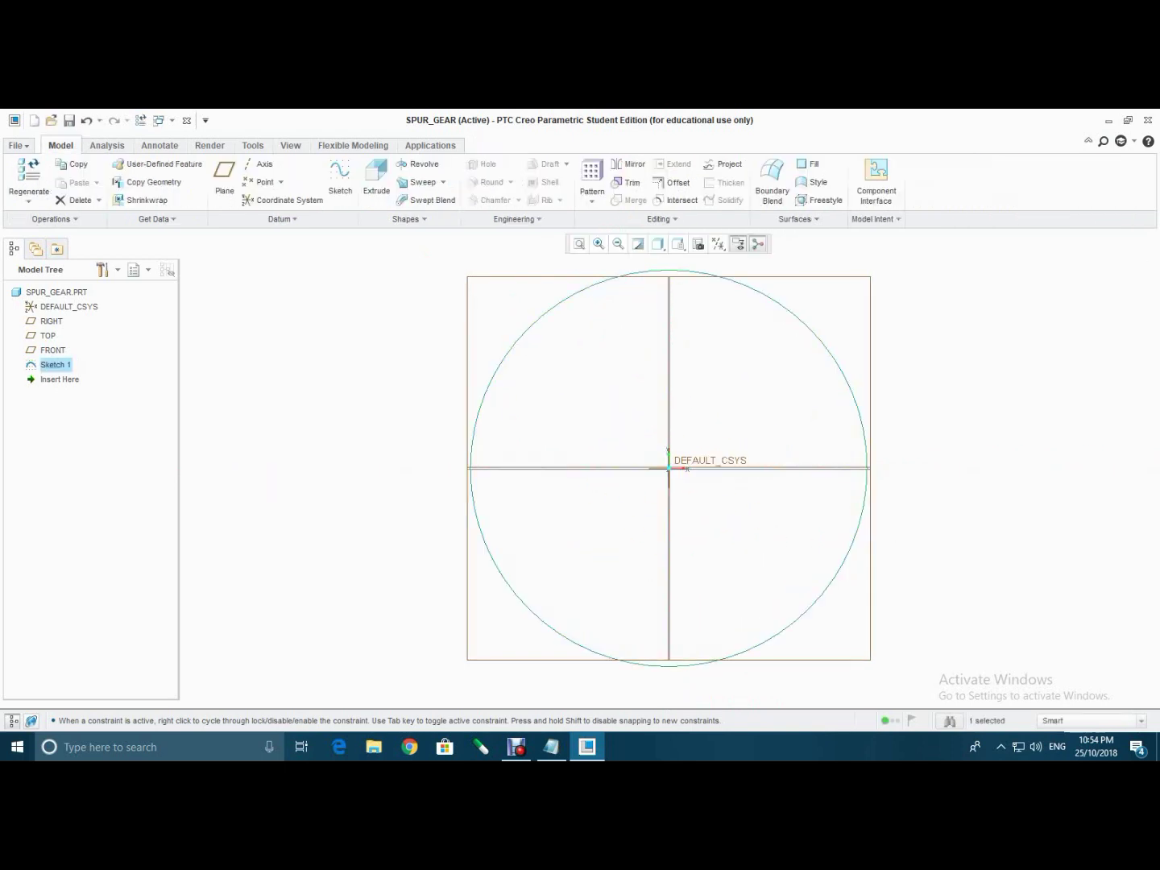
left_click(376, 172)
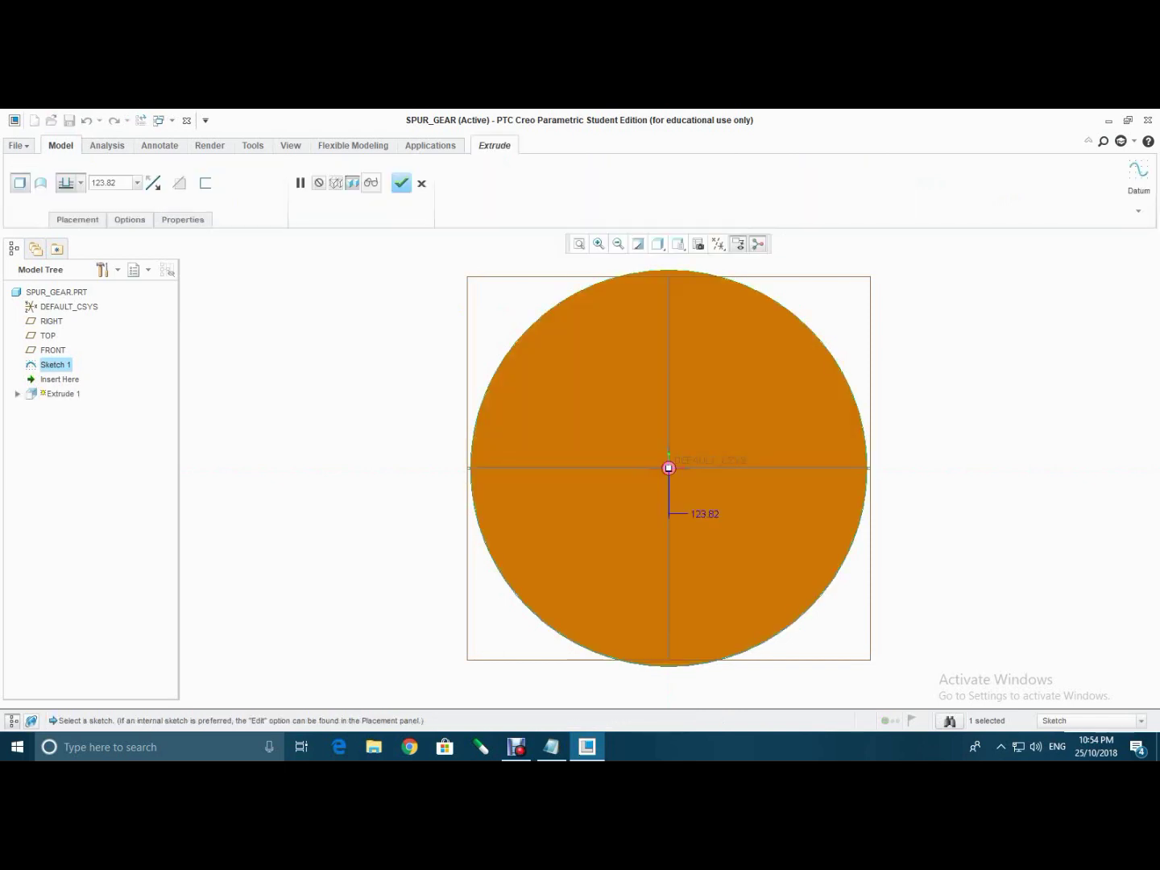
left_click(401, 183)
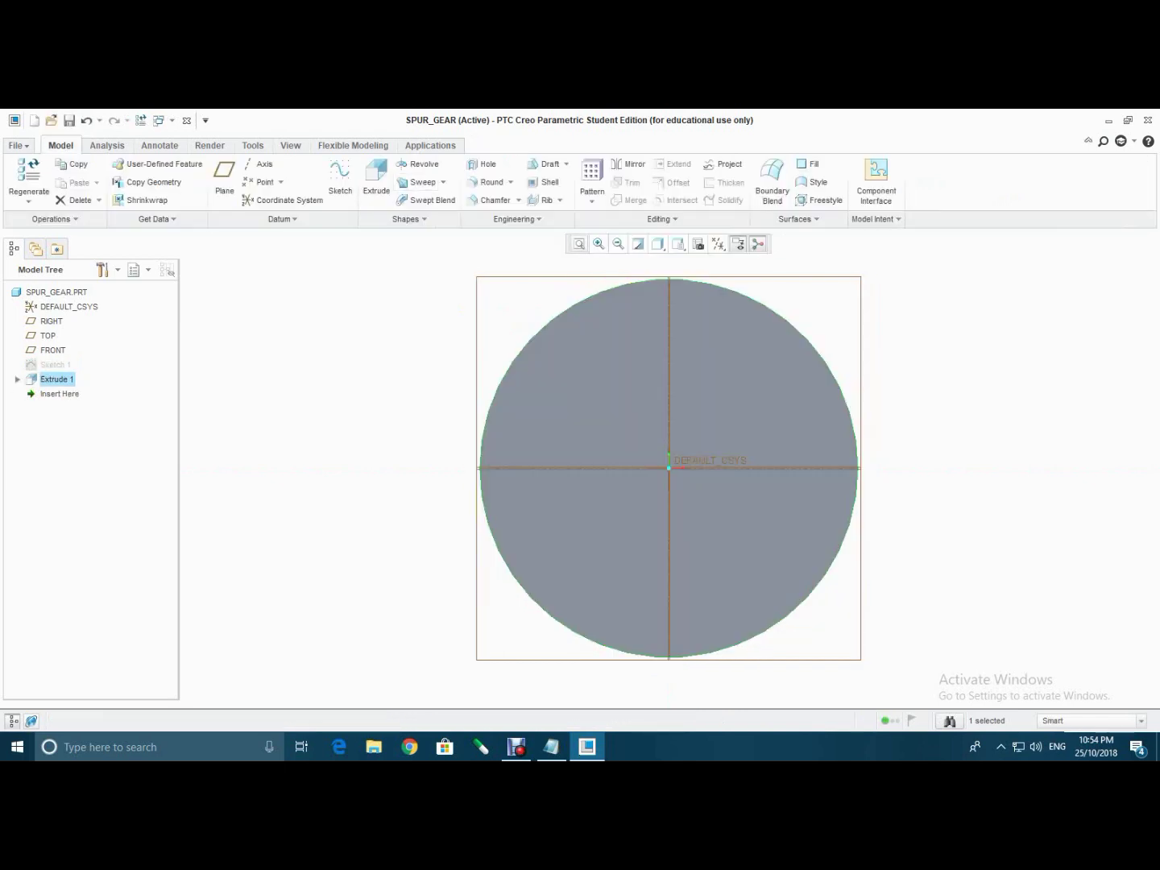
- Add a real-number part parameter named No_of_tooth, copying the name from spur_gear.txt in Notepad, and set its value to 18
left_click(874, 219)
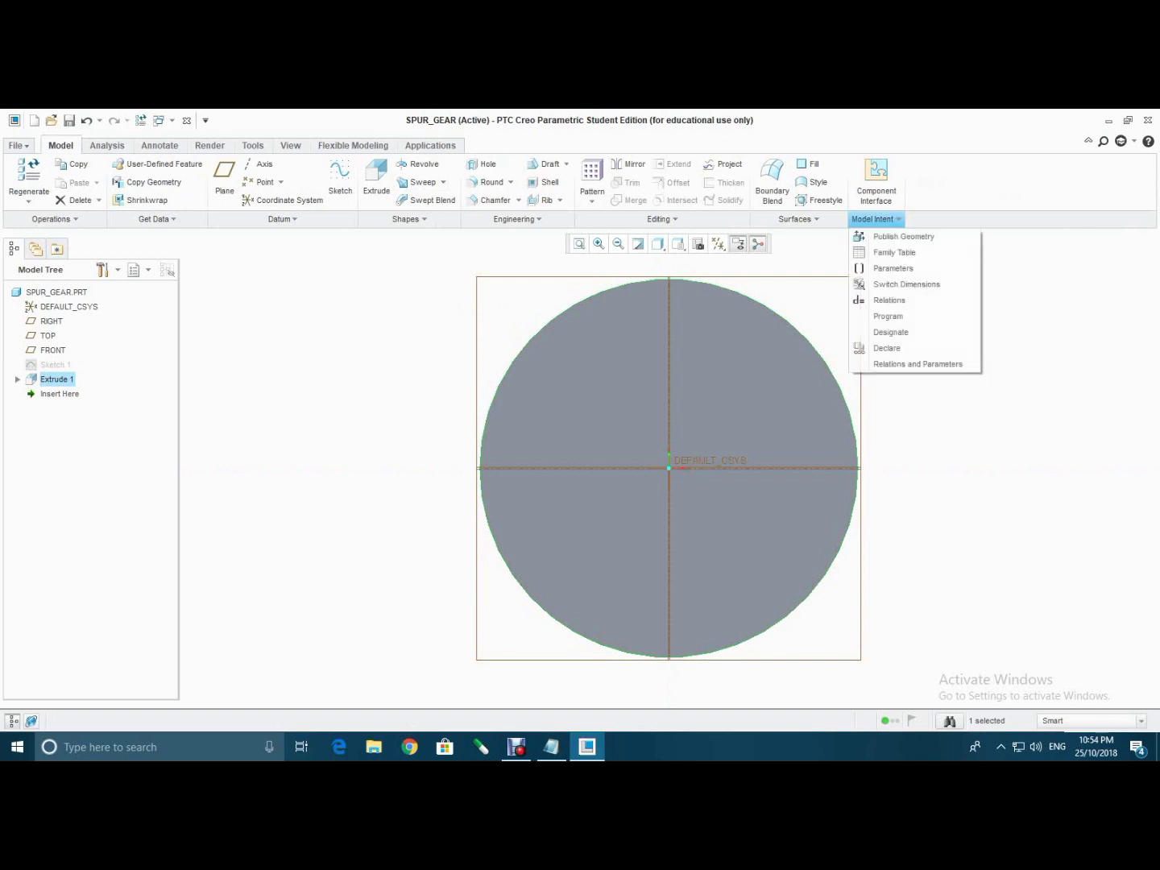
left_click(892, 268)
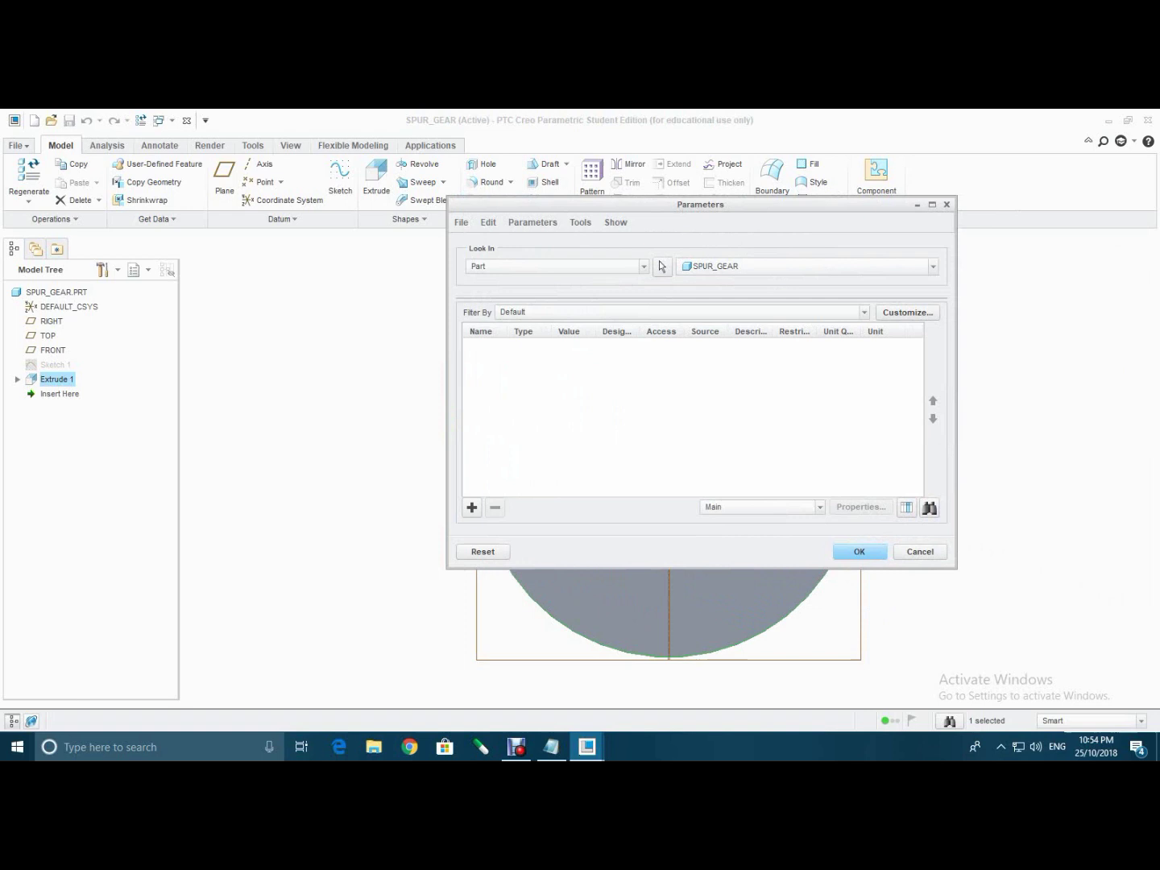
left_click(473, 507)
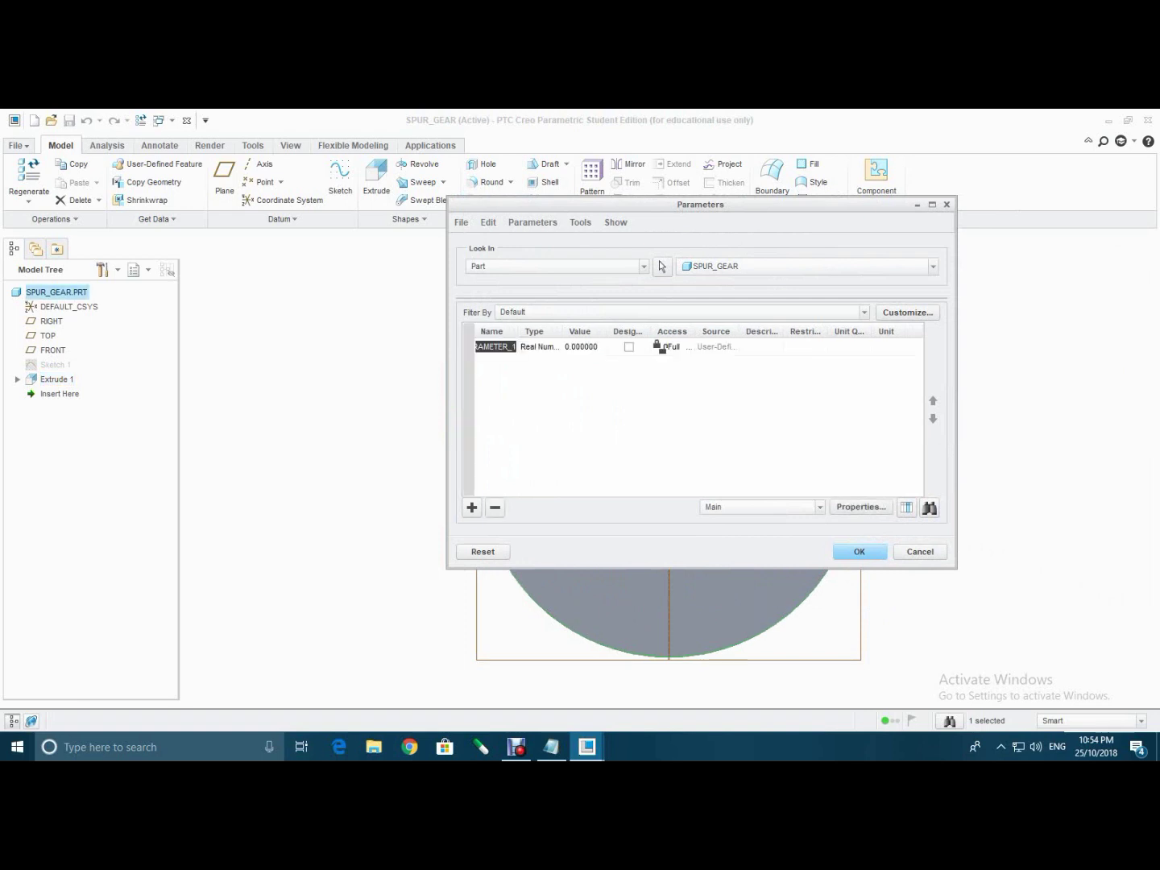
left_click(587, 748)
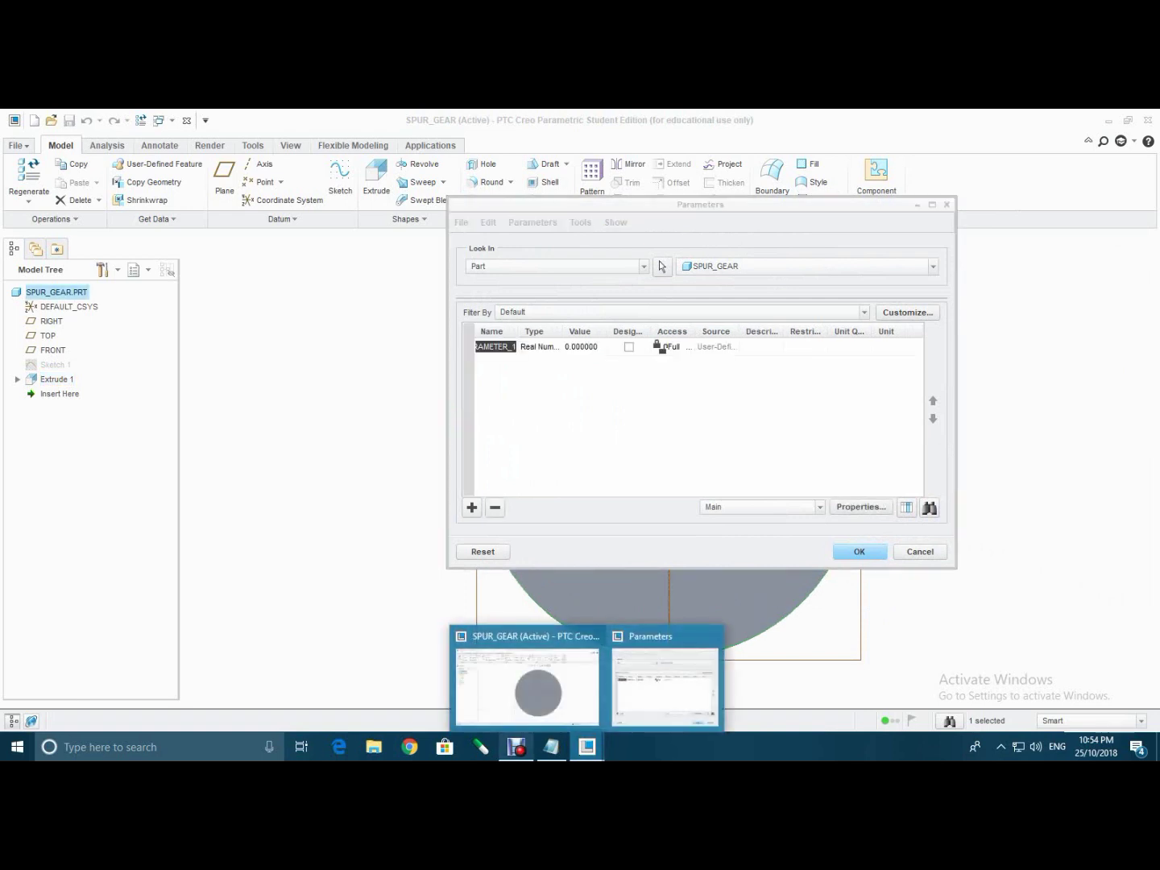
left_click(551, 747)
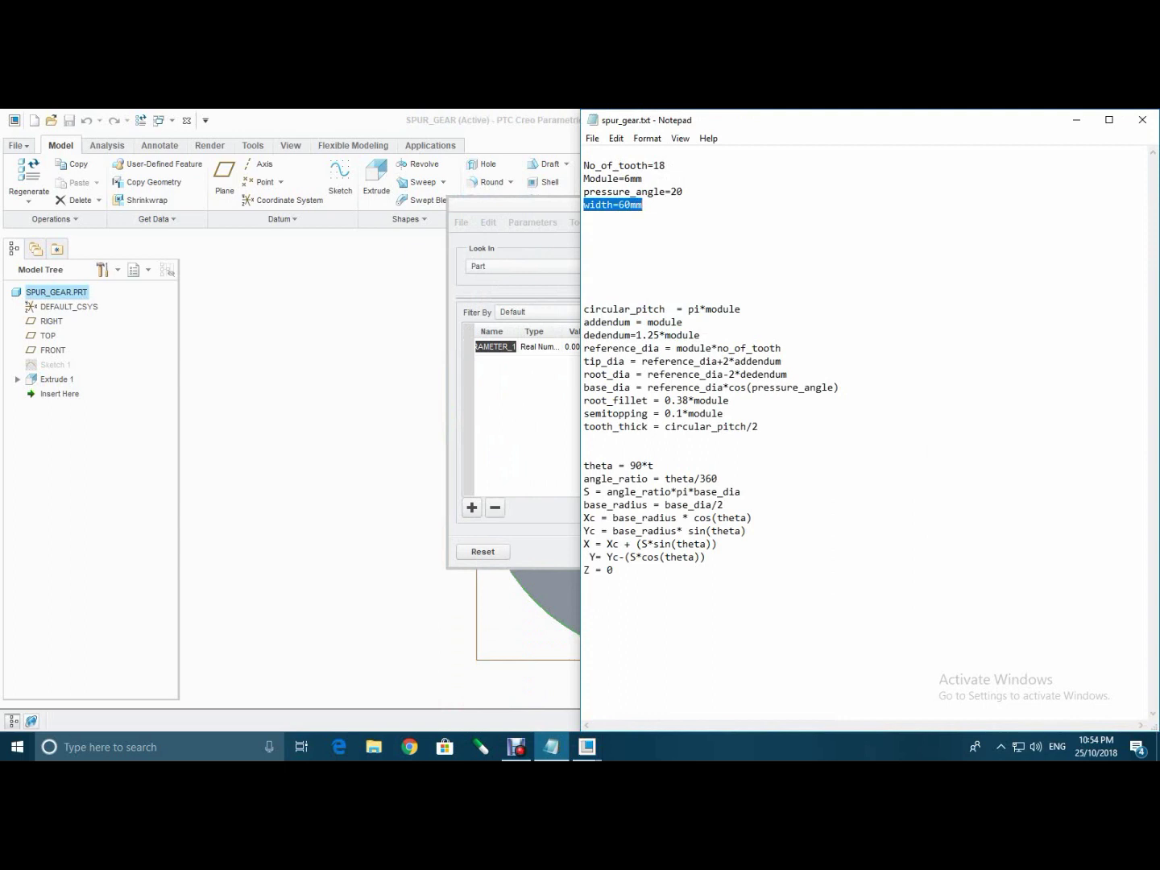
left_click_drag(583, 165, 647, 165)
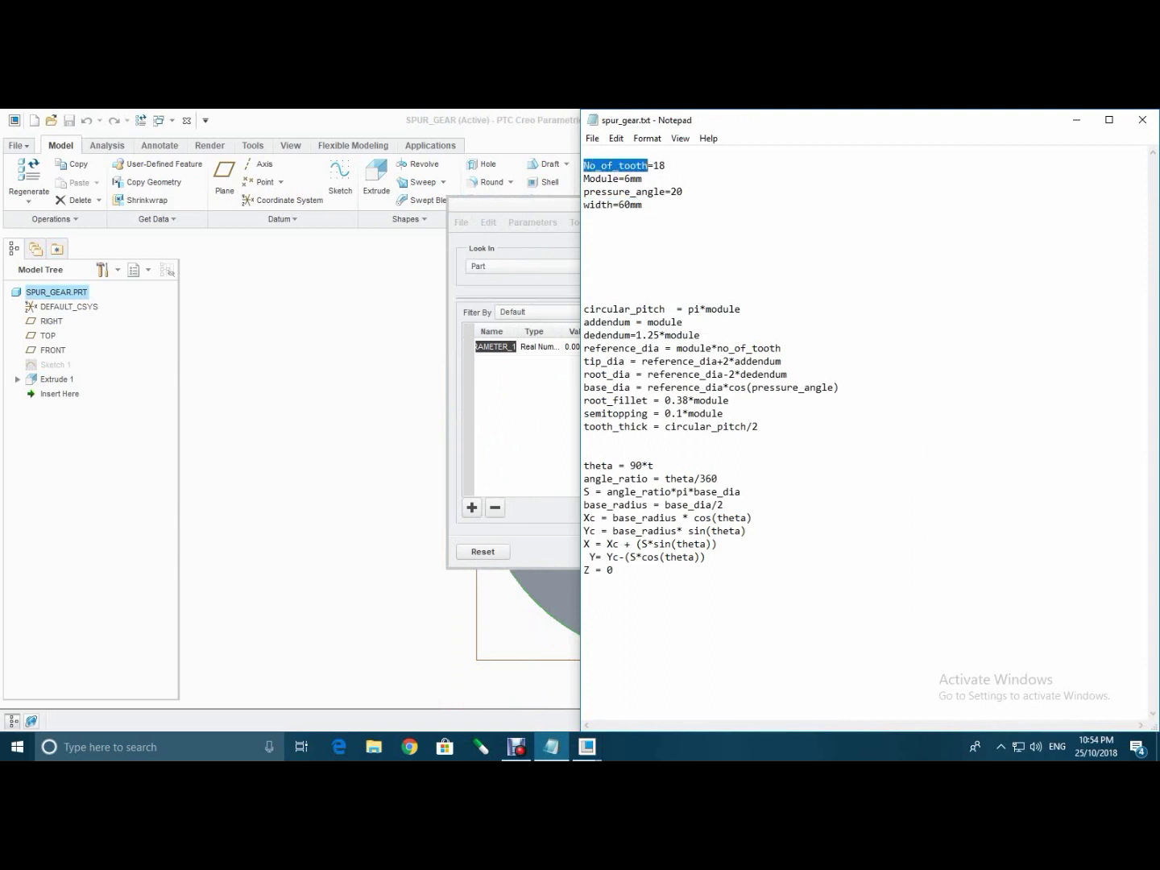
right_click(631, 166)
left_click(655, 212)
left_click(1076, 119)
key("ctrl+v")
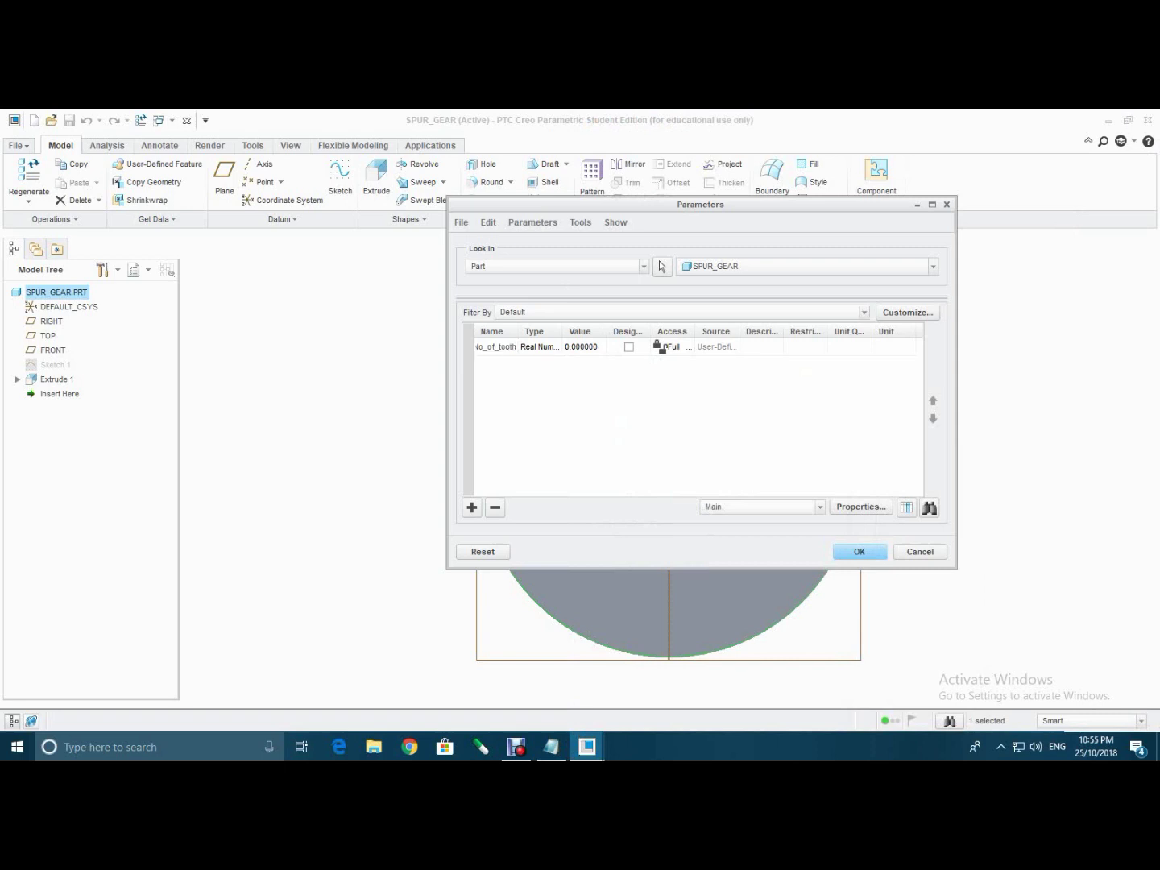
left_click(581, 346)
type("18")
key("Return")
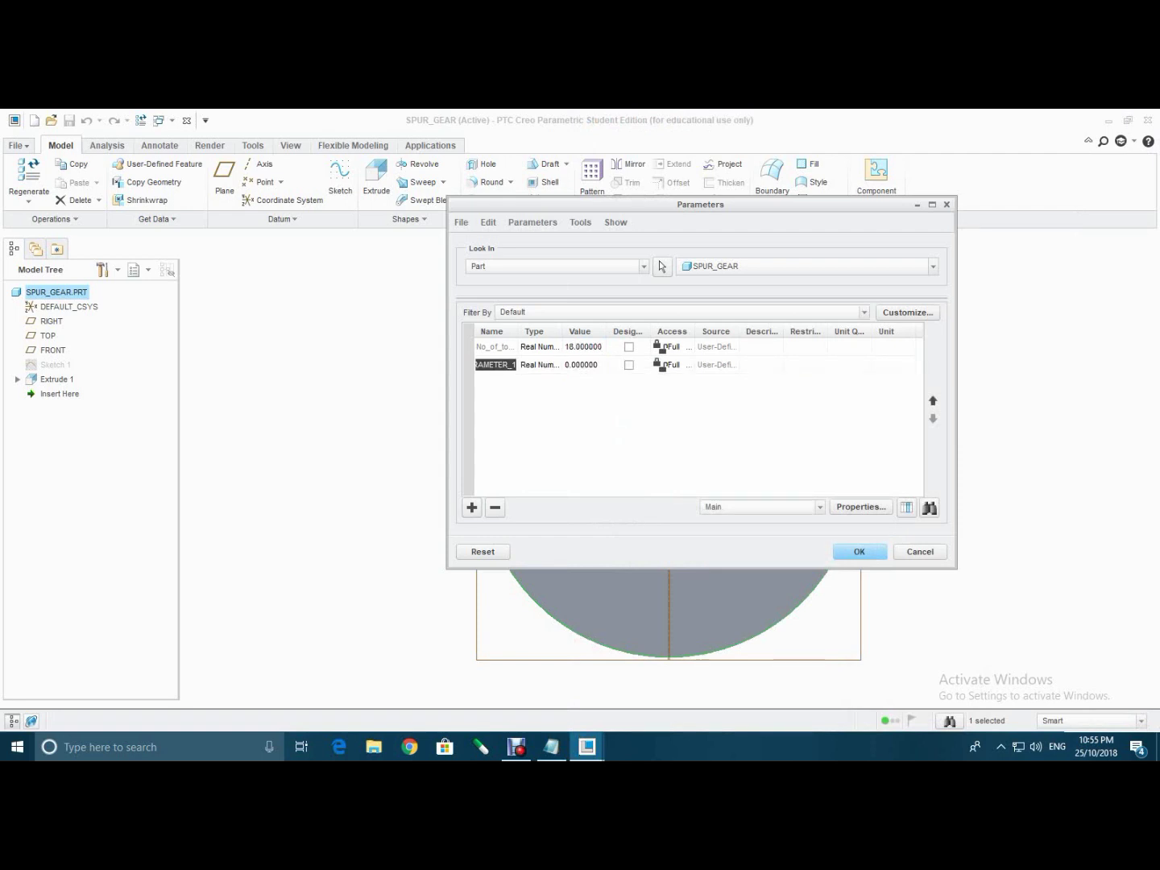
- Name the new parameter Module, copying the name from spur_gear.txt in Notepad, and set its value to 6
left_click(587, 746)
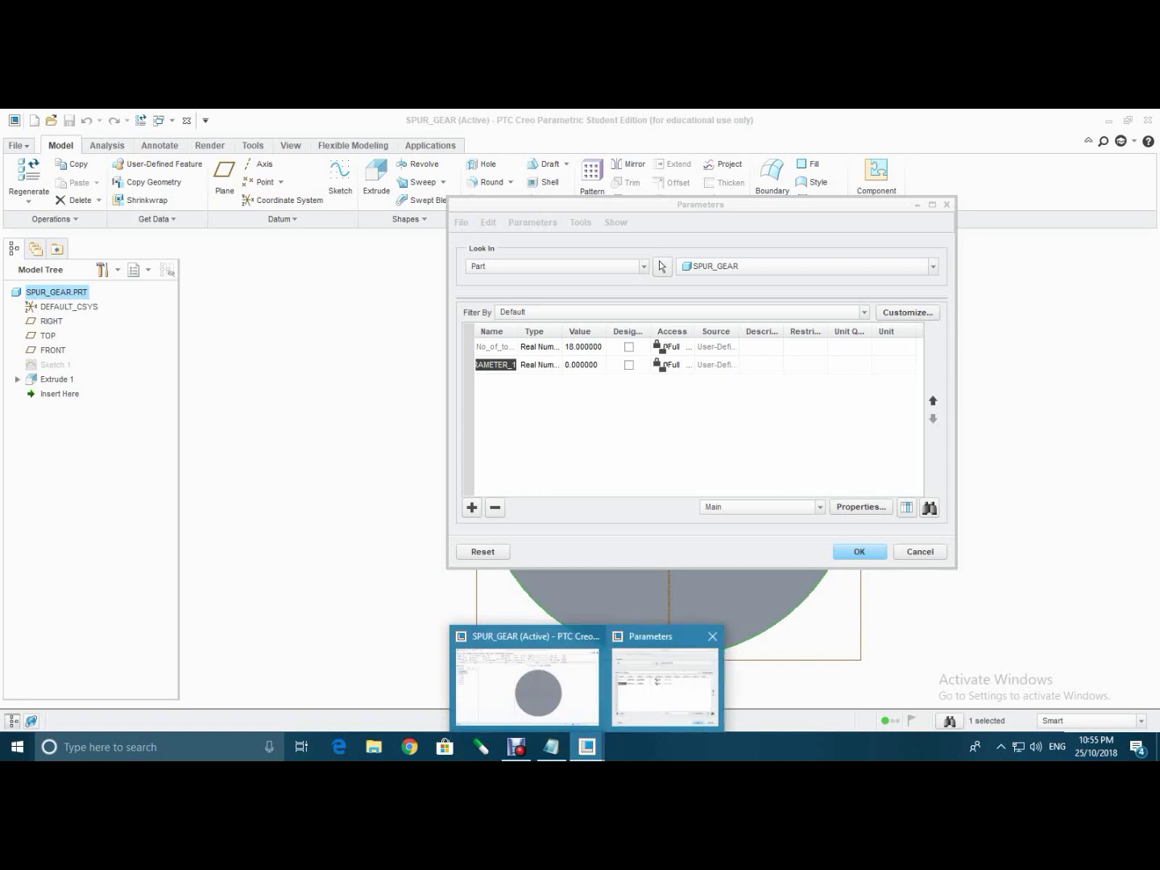
left_click(551, 747)
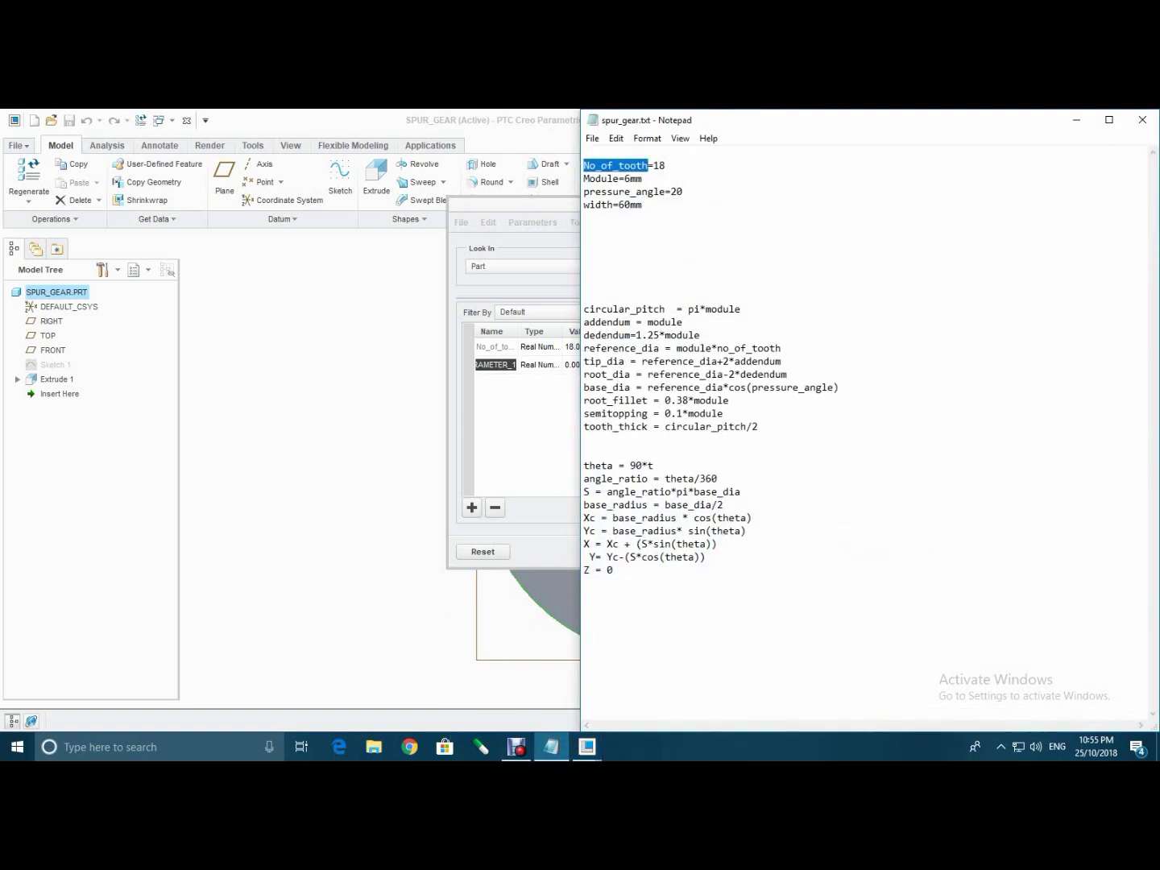
left_click_drag(620, 178, 584, 179)
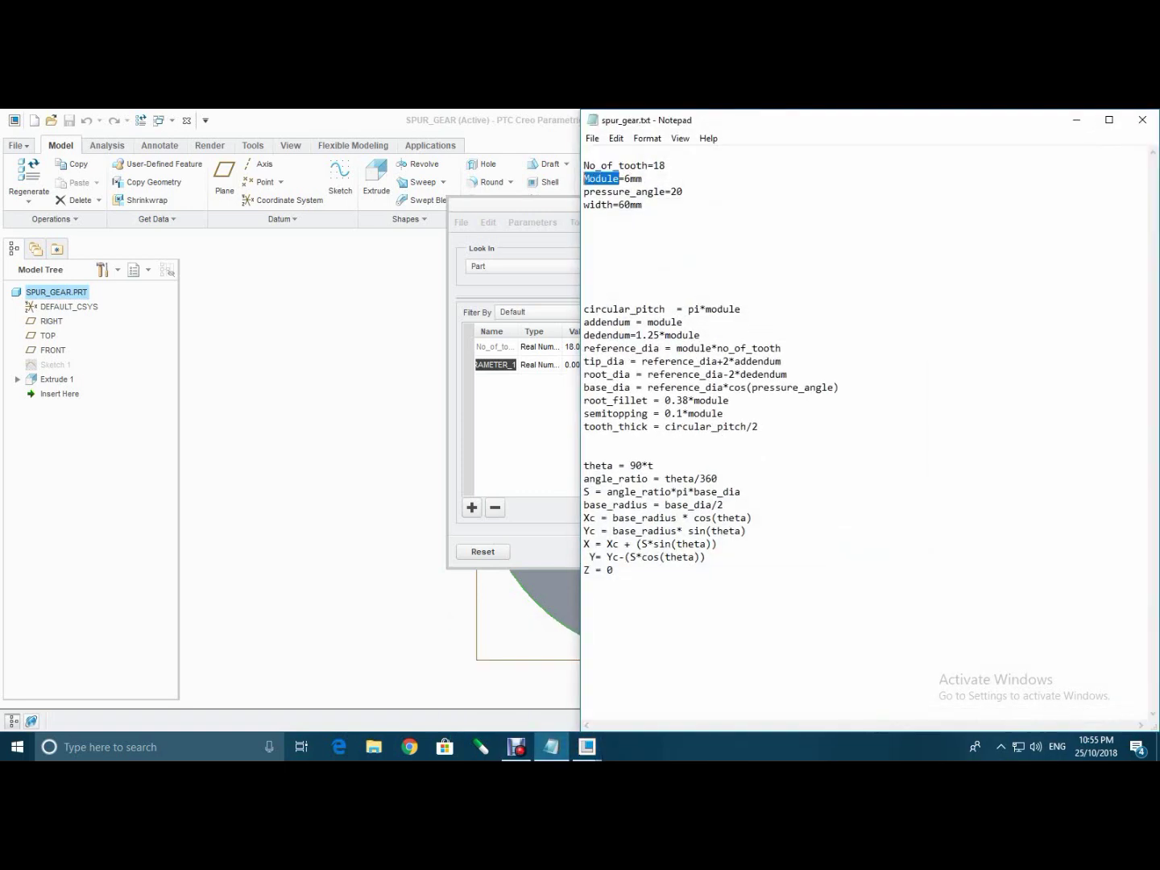
right_click(593, 177)
left_click(627, 226)
left_click(495, 365)
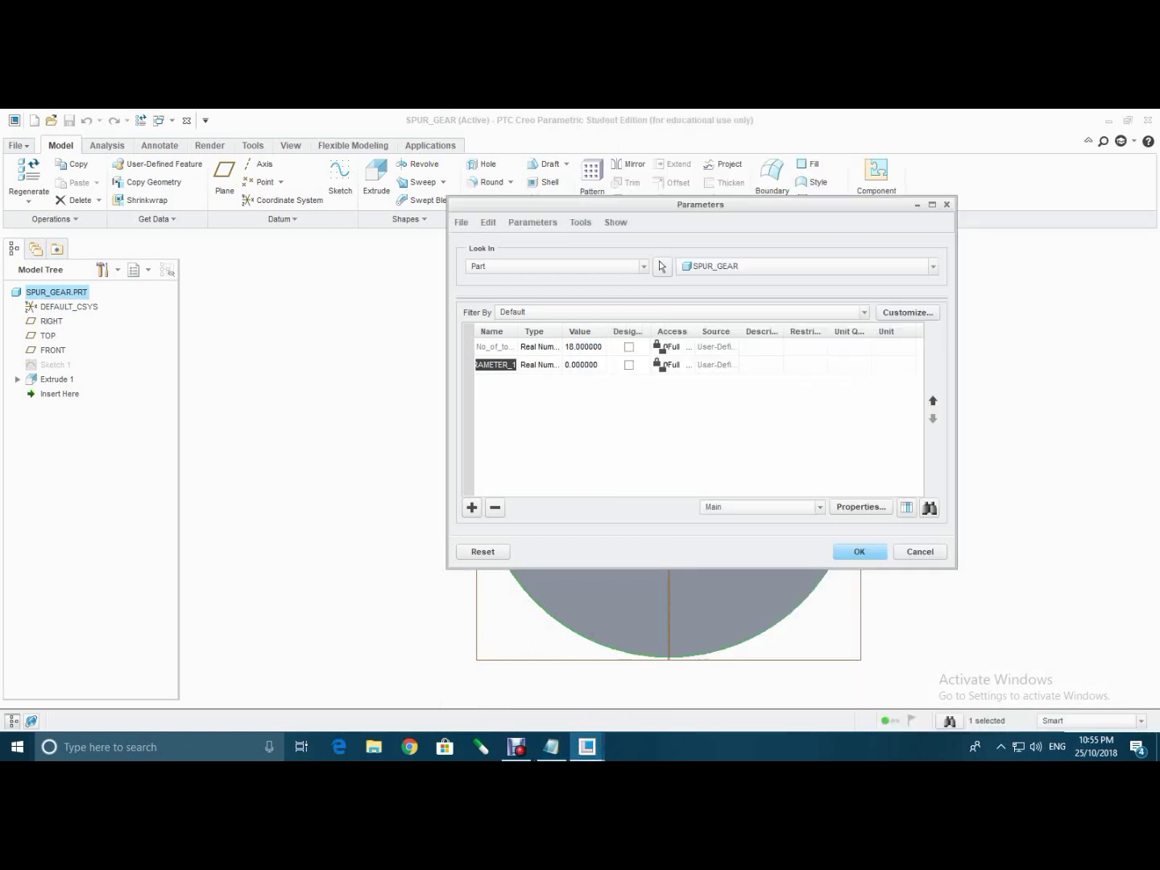
key("ctrl+v")
left_click(583, 366)
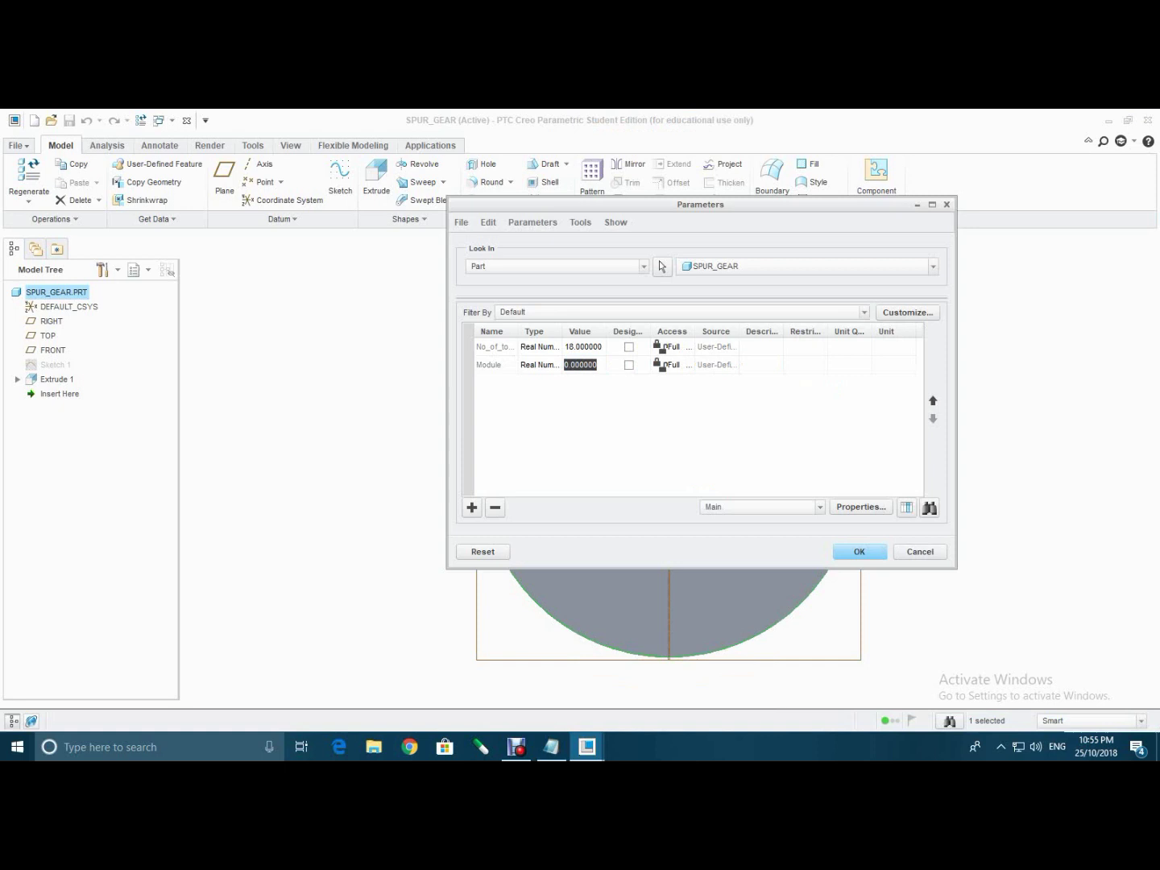
type("6")
- Add a real-number parameter named pressure_angle, copying the name from spur_gear.txt in Notepad, and set its value to 20
left_click(473, 507)
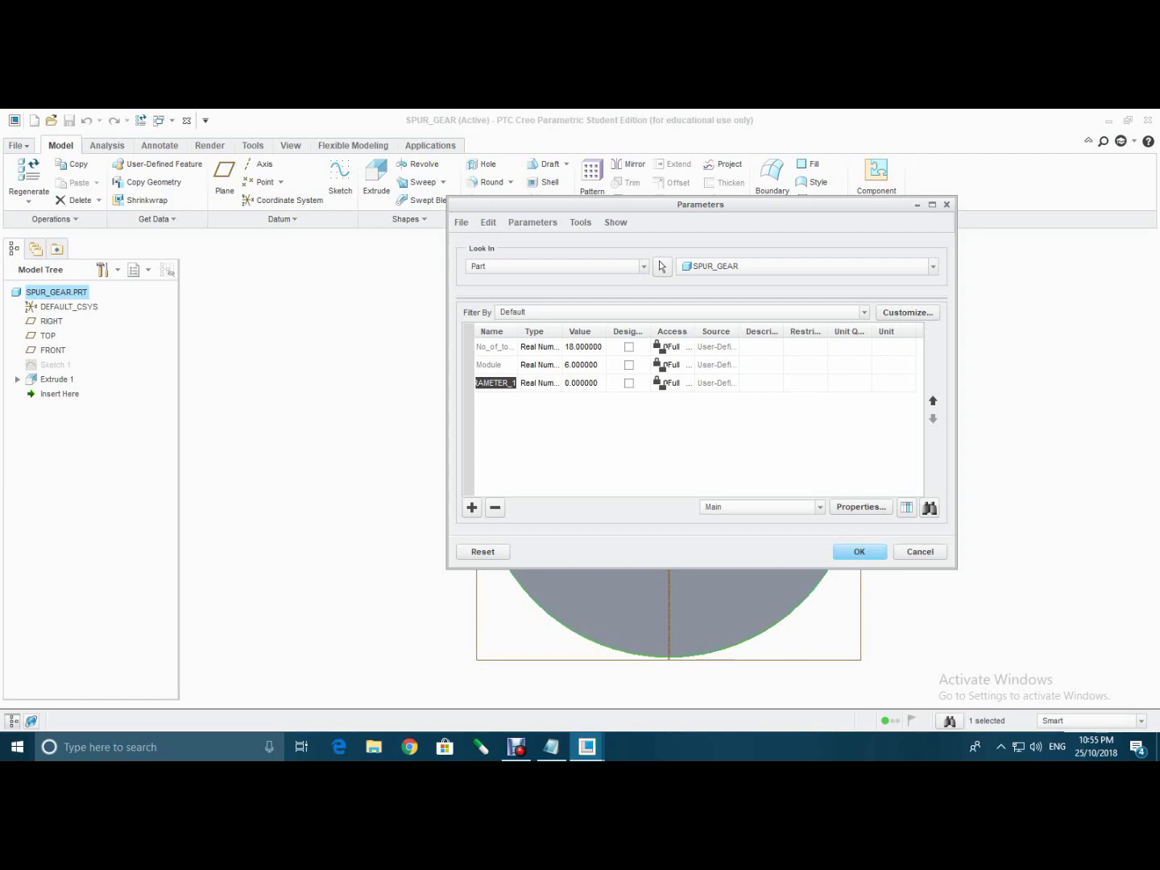
mouse_move(587, 748)
mouse_move(527, 684)
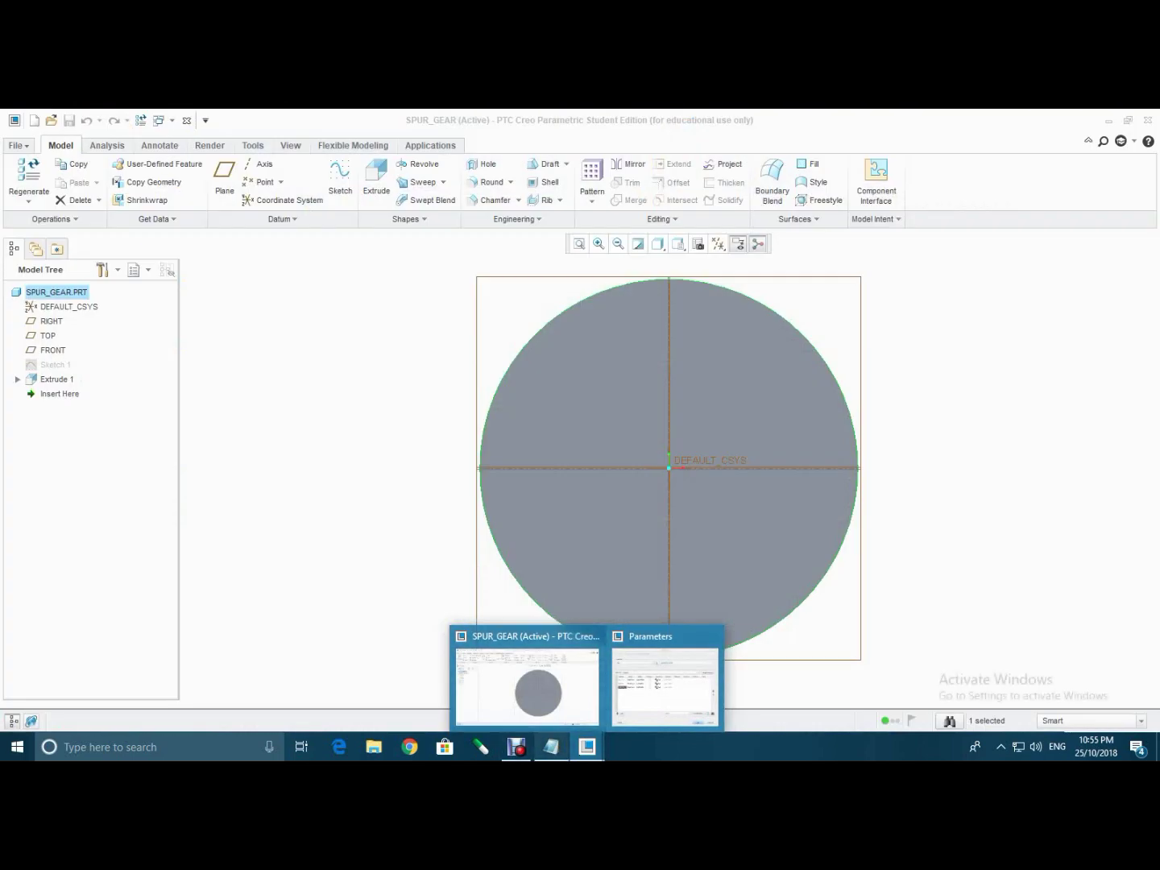
left_click(552, 747)
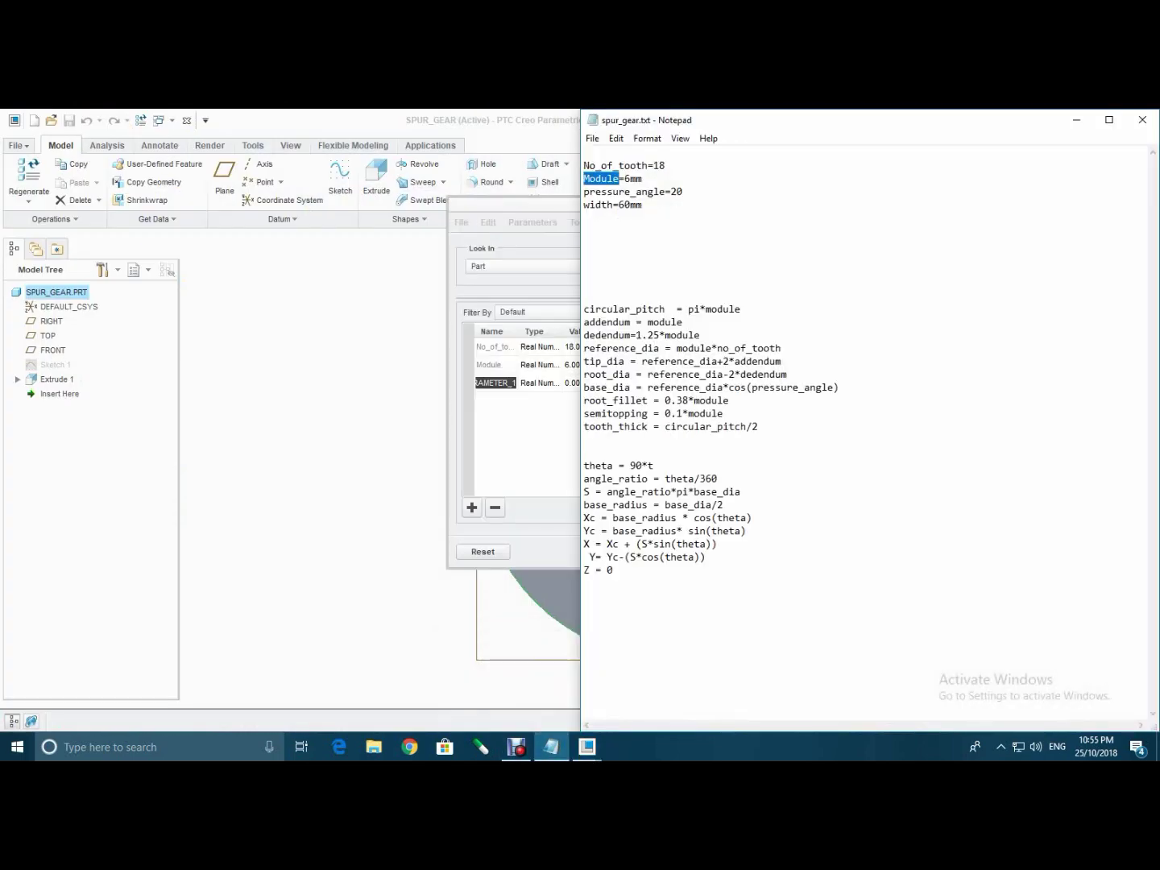
left_click_drag(583, 192, 665, 192)
right_click(659, 193)
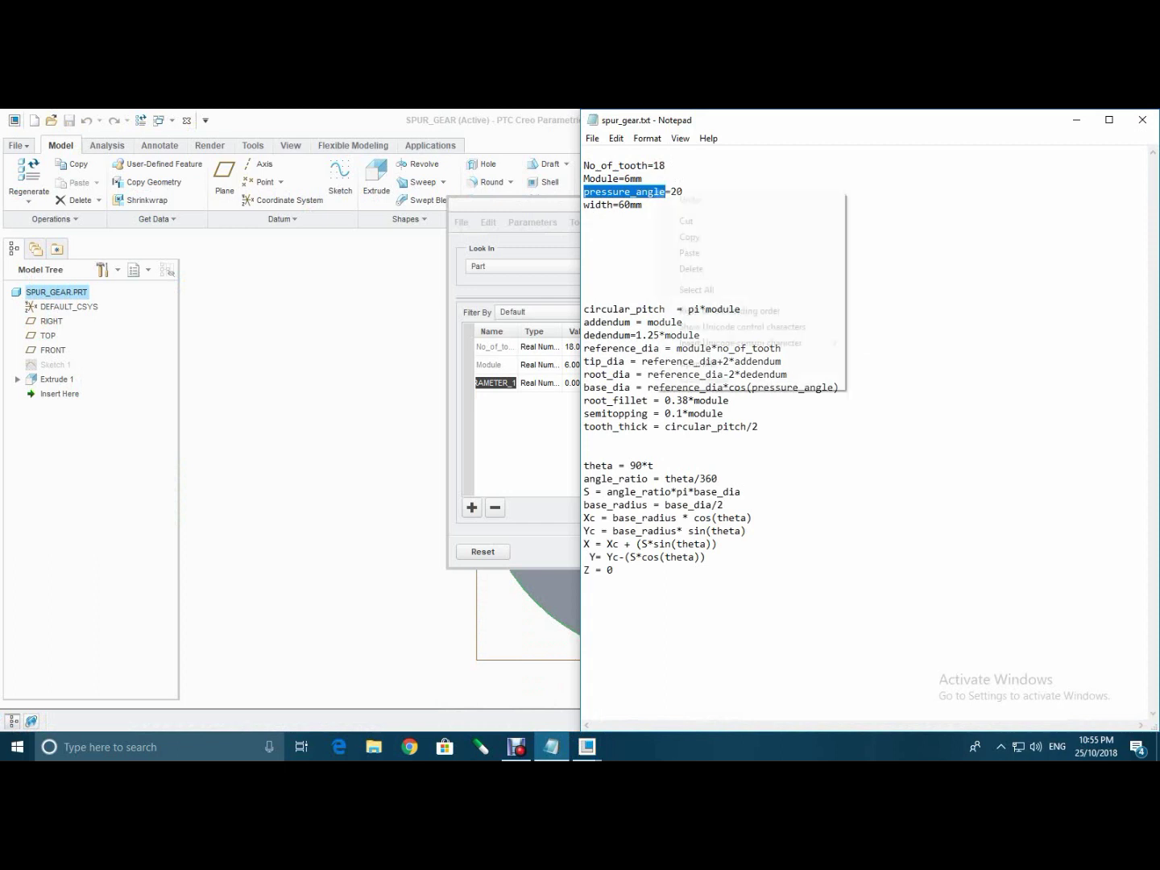
left_click(690, 236)
left_click(1077, 120)
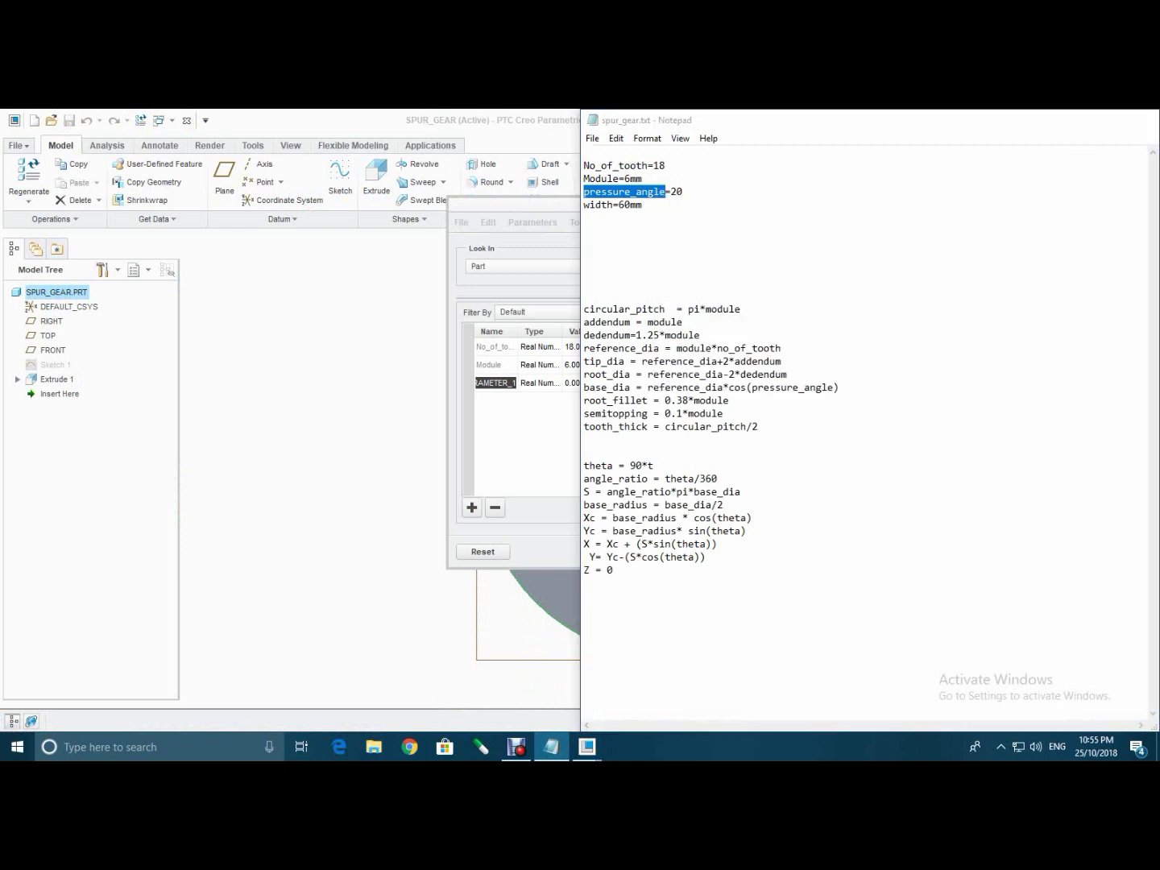
key("ctrl+v")
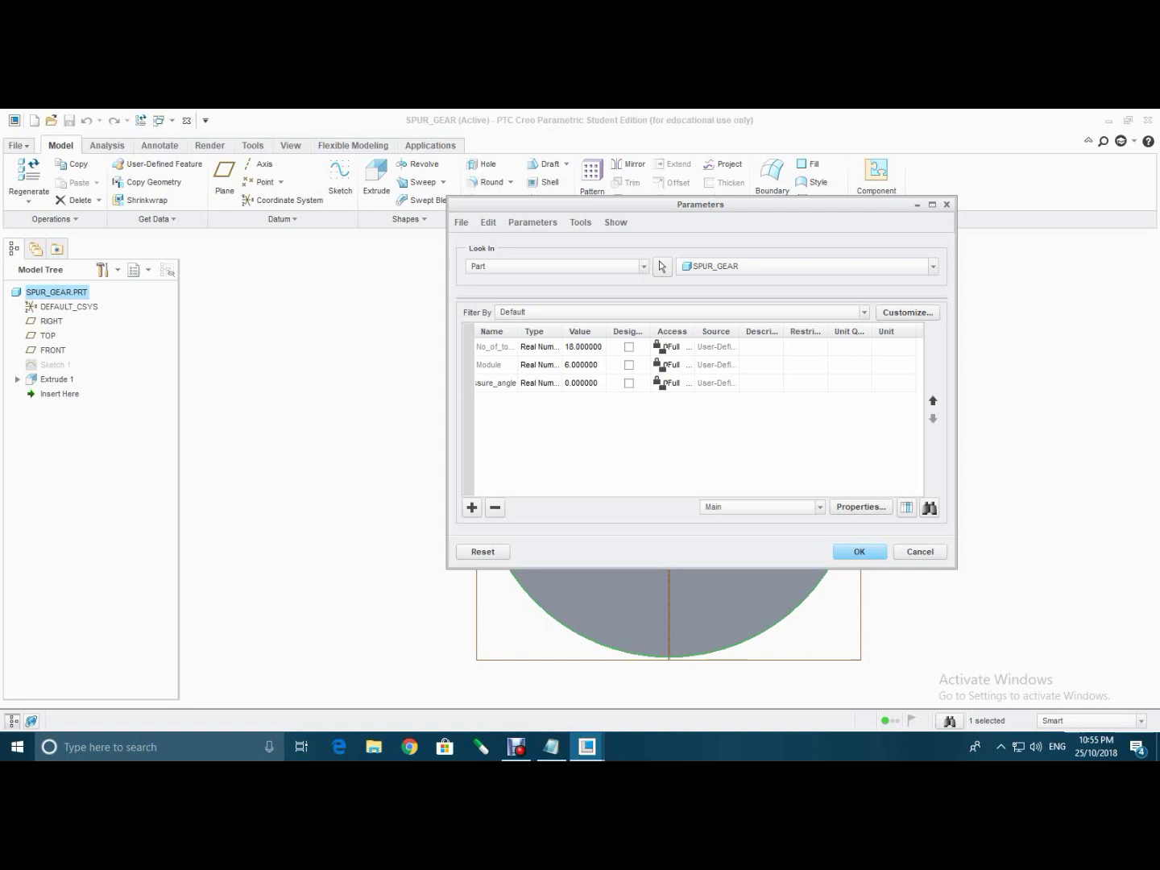
key("Tab")
type("20")
key("Return")
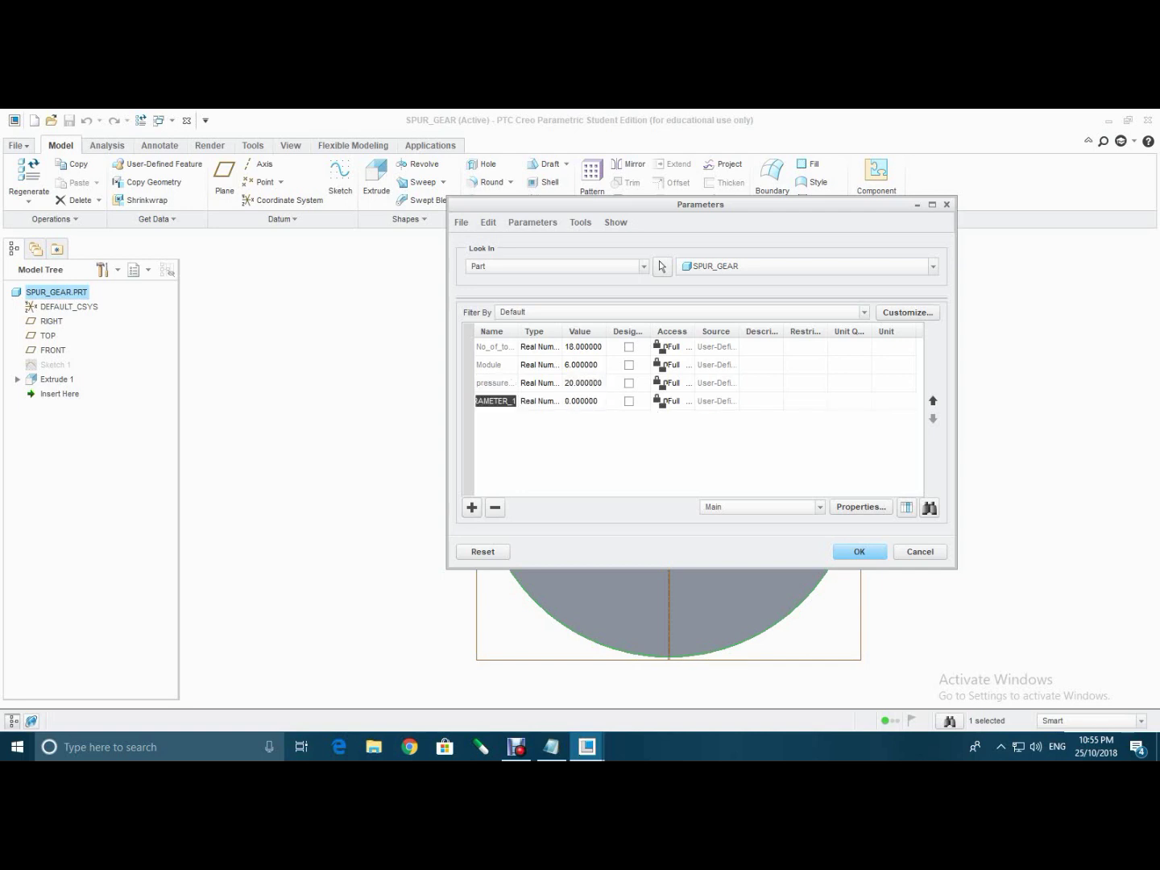
- Name the next parameter width, give it the width value noted in spur_gear.txt, and accept the parameter list
type("width")
key("Tab")
type("6")
key("Return")
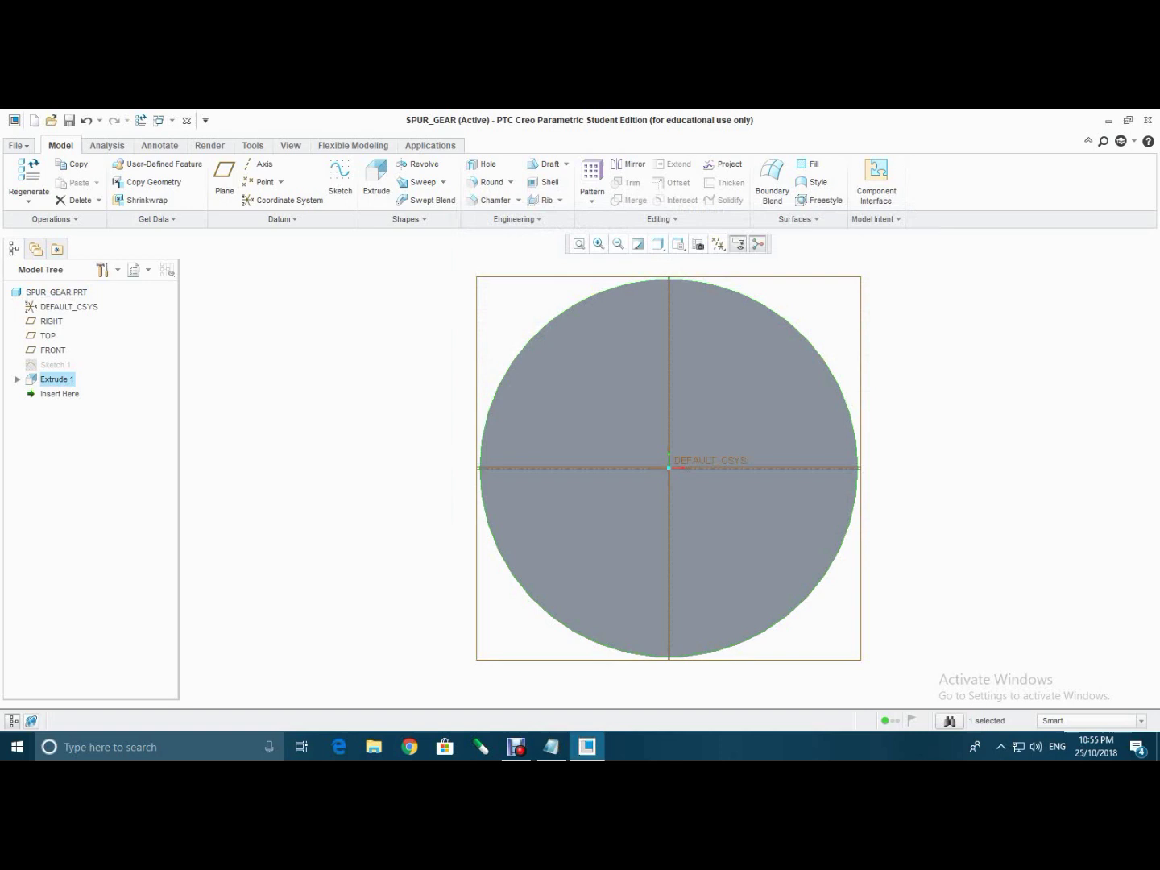
- Copy the equations from circular_pitch through tooth_thick in spur_gear.txt and paste them into the part's Relations editor
left_click(874, 220)
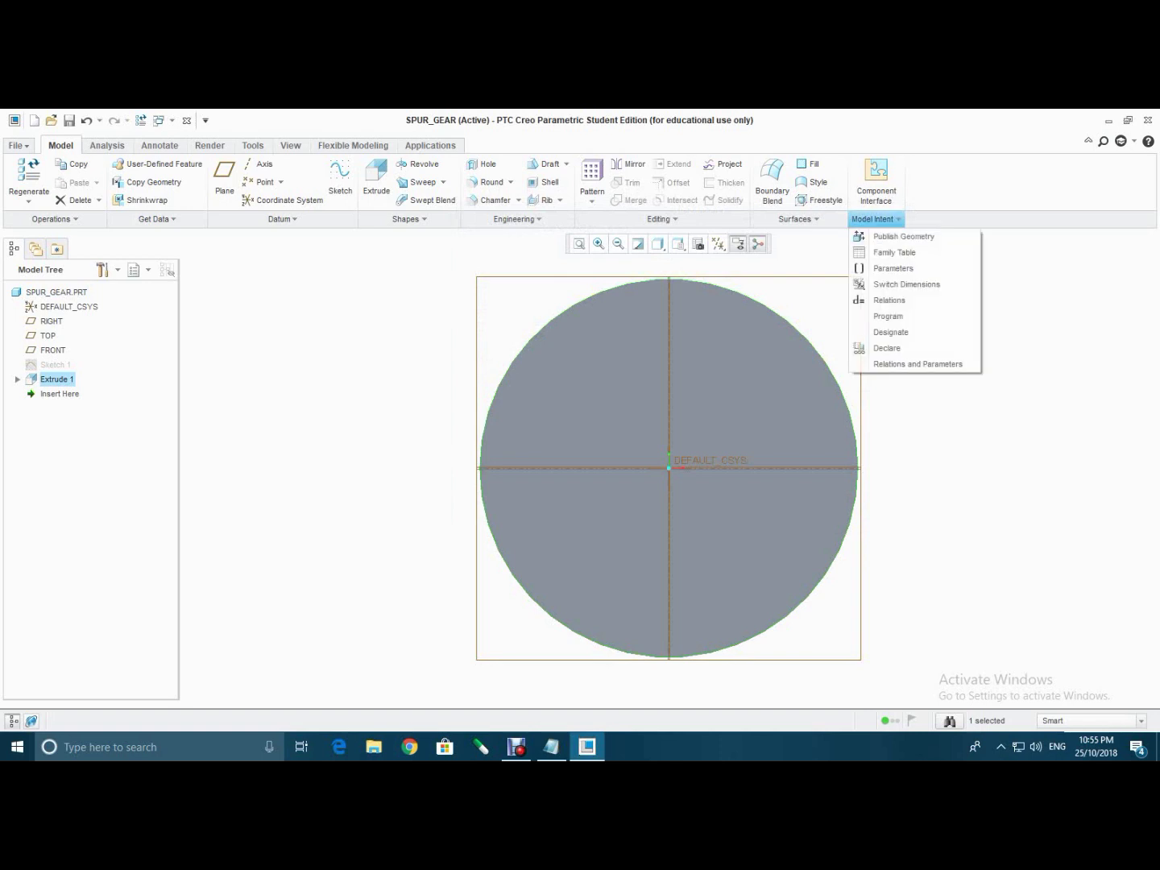
left_click(889, 300)
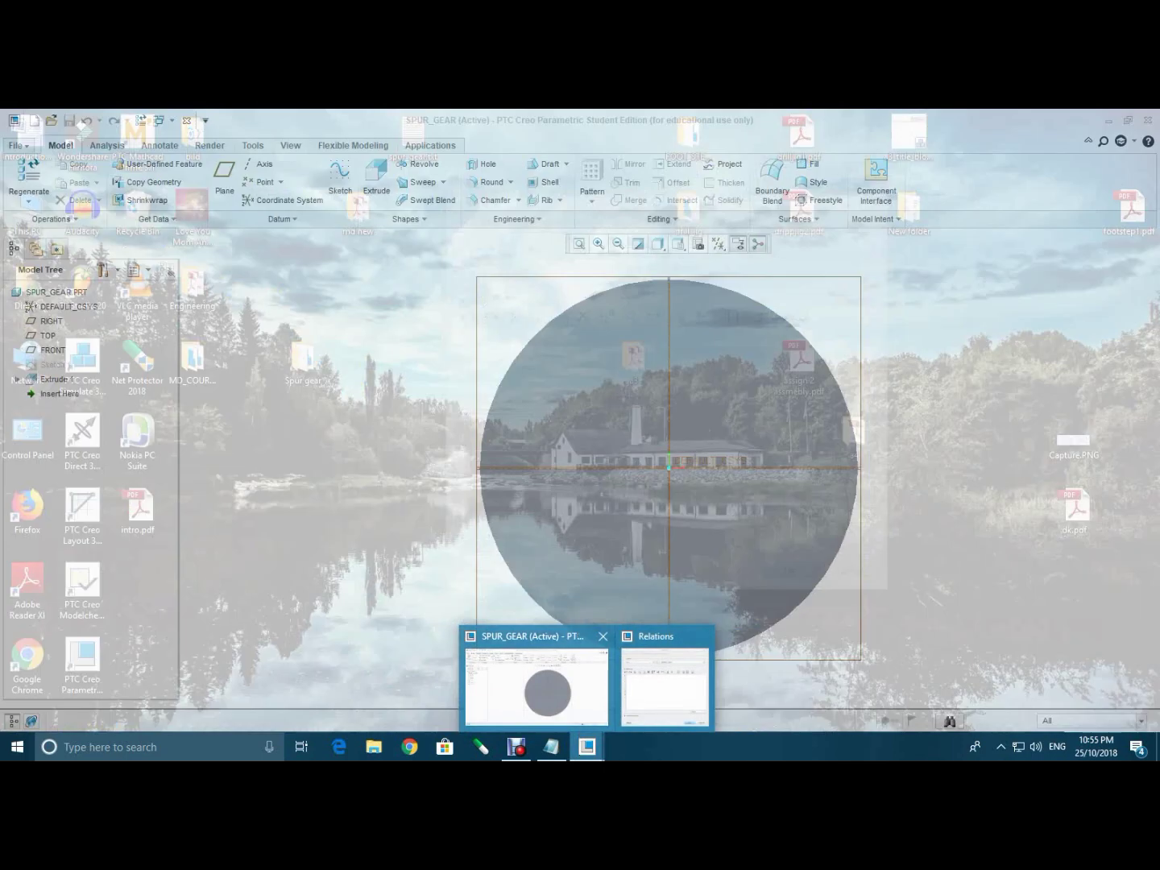
left_click(551, 746)
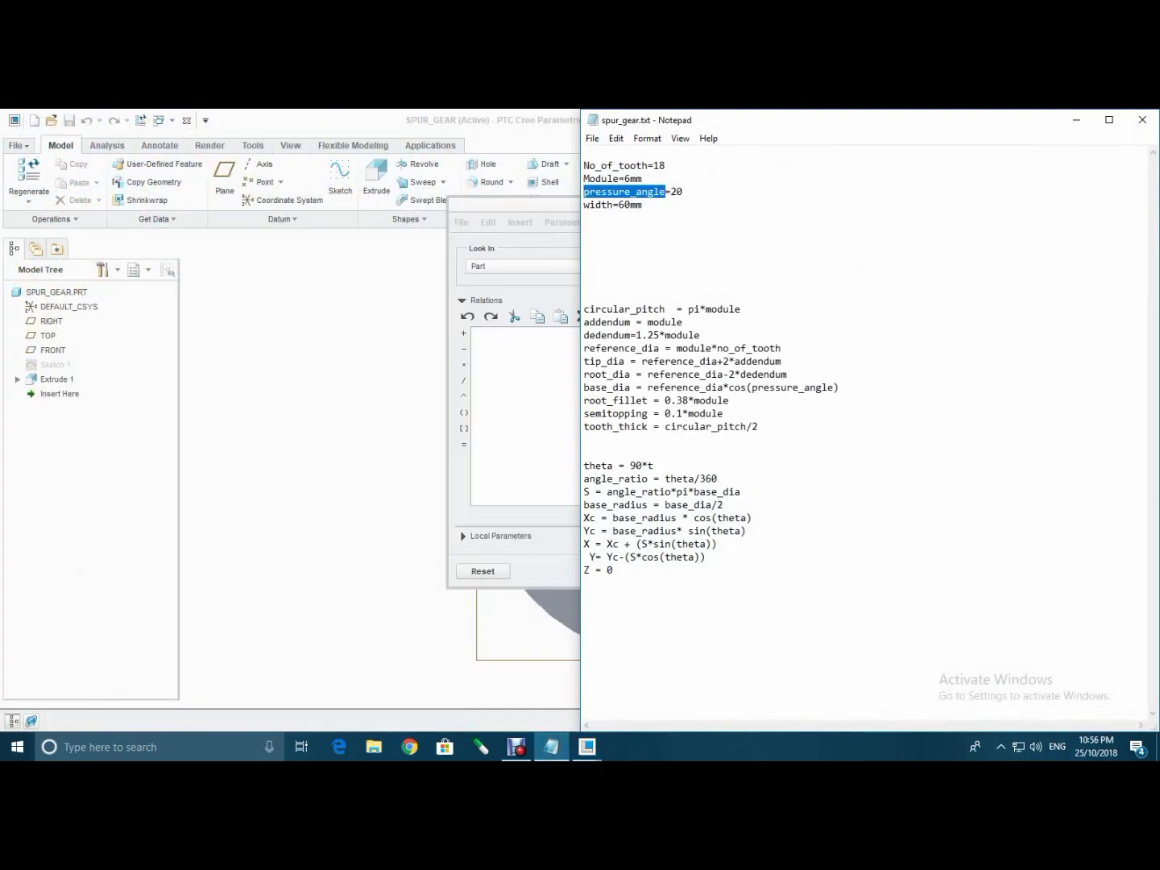
left_click_drag(763, 427, 584, 295)
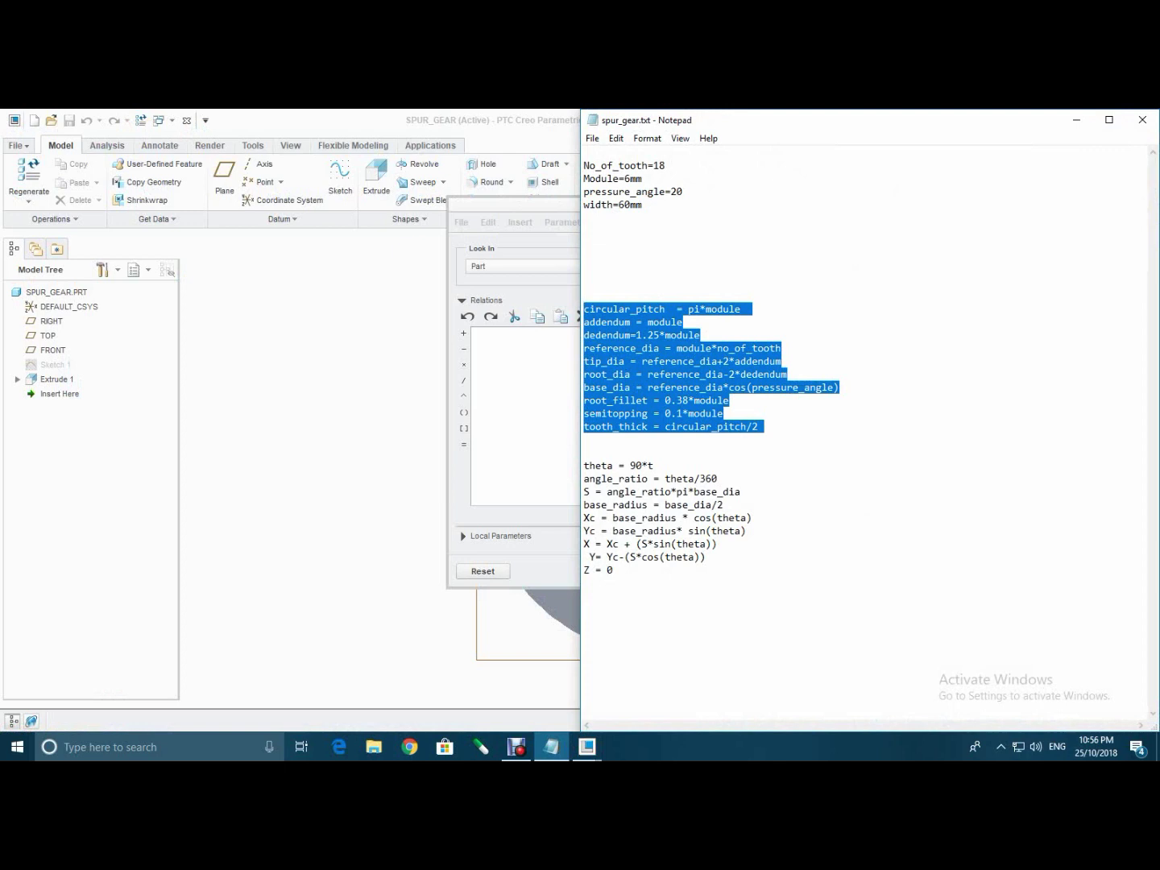
right_click(665, 413)
left_click(700, 460)
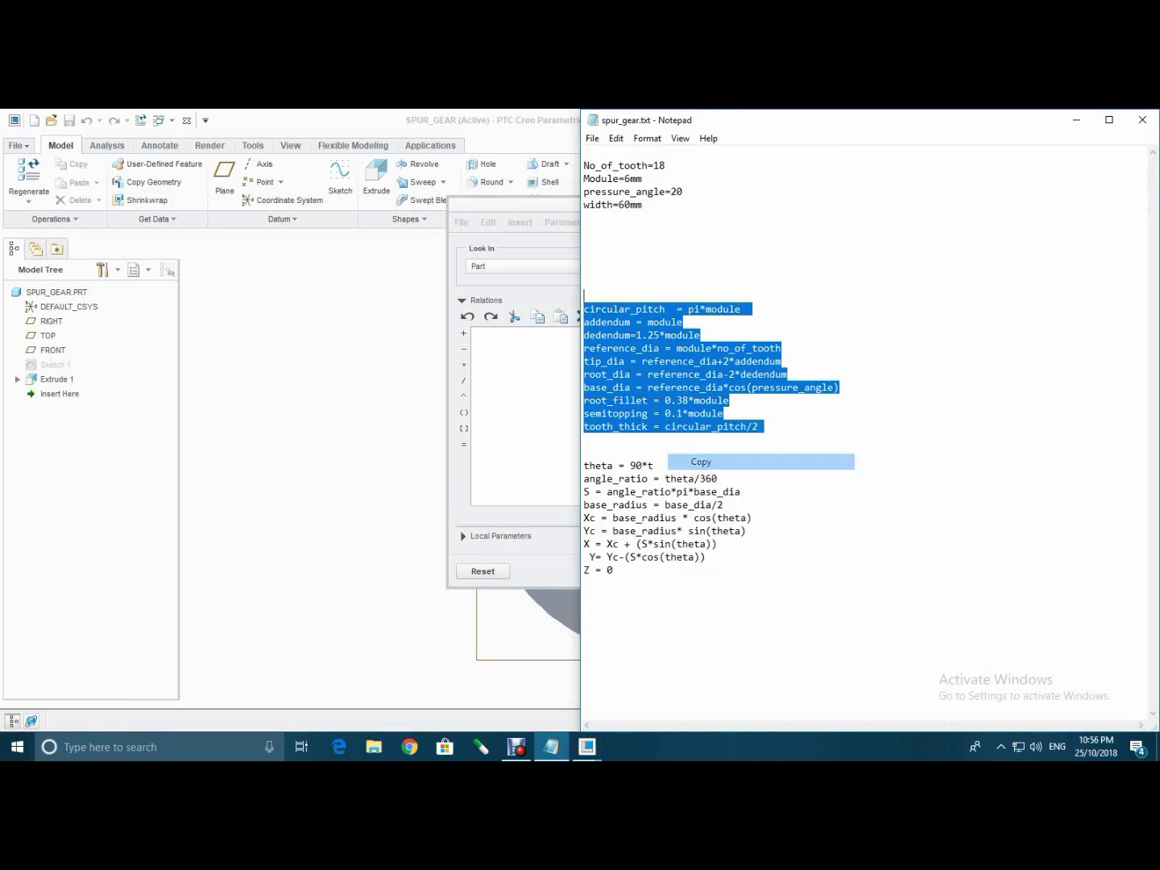
left_click(1076, 119)
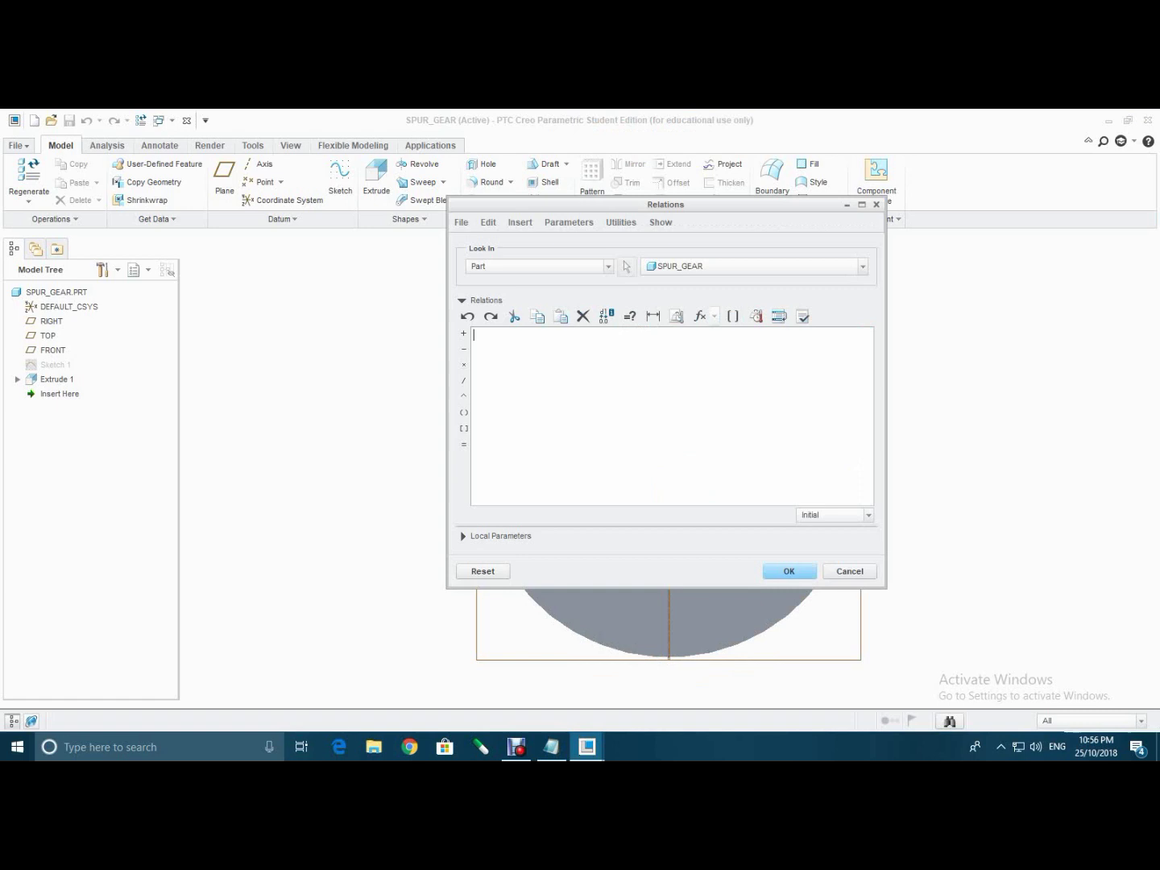
key("ctrl+v")
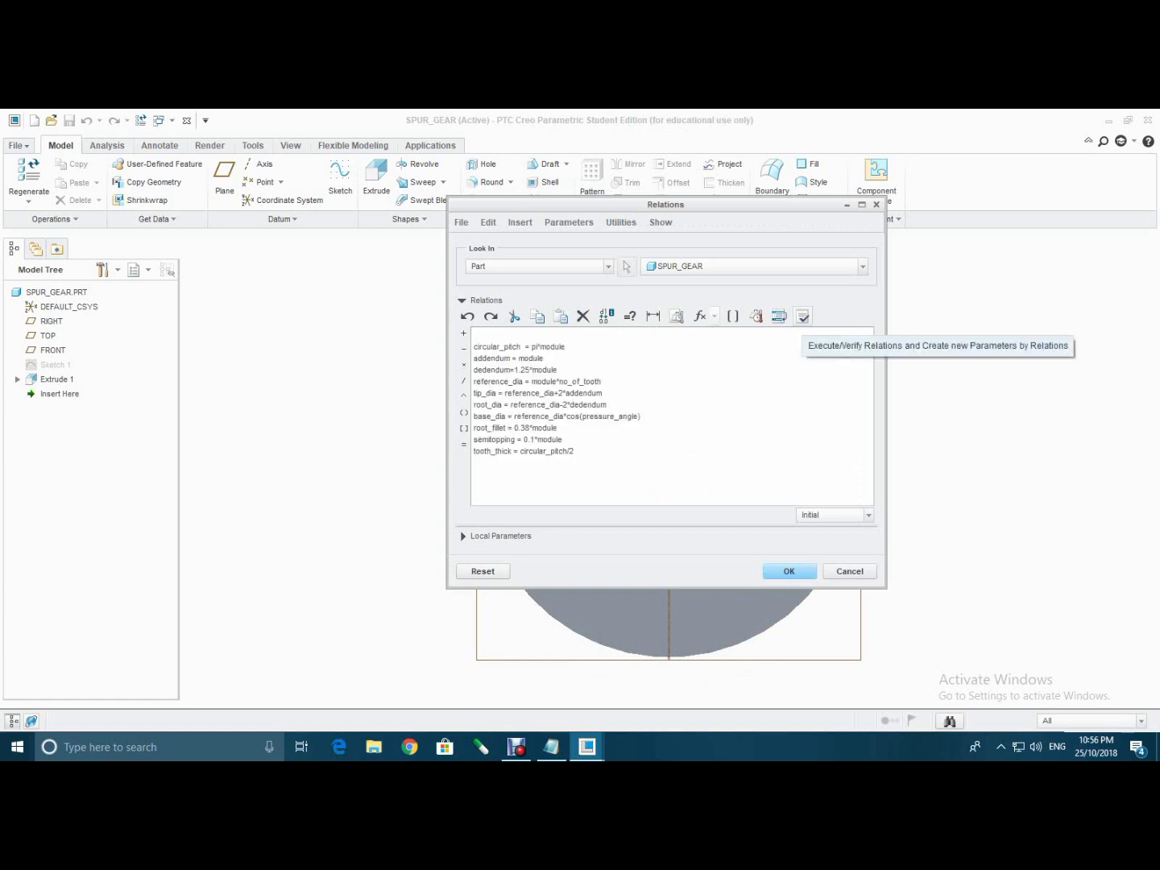
- Verify the pasted gear relations and accept them for the part
left_click(802, 317)
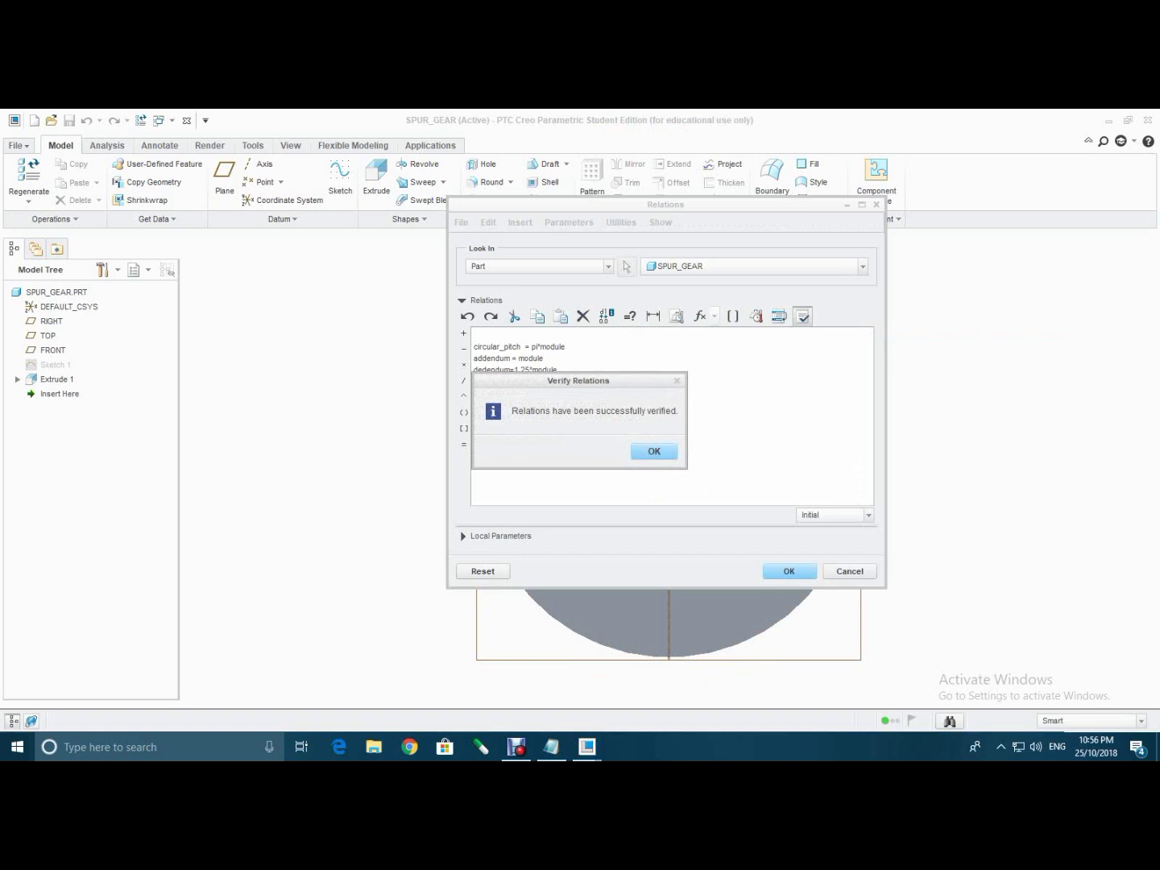
left_click(654, 452)
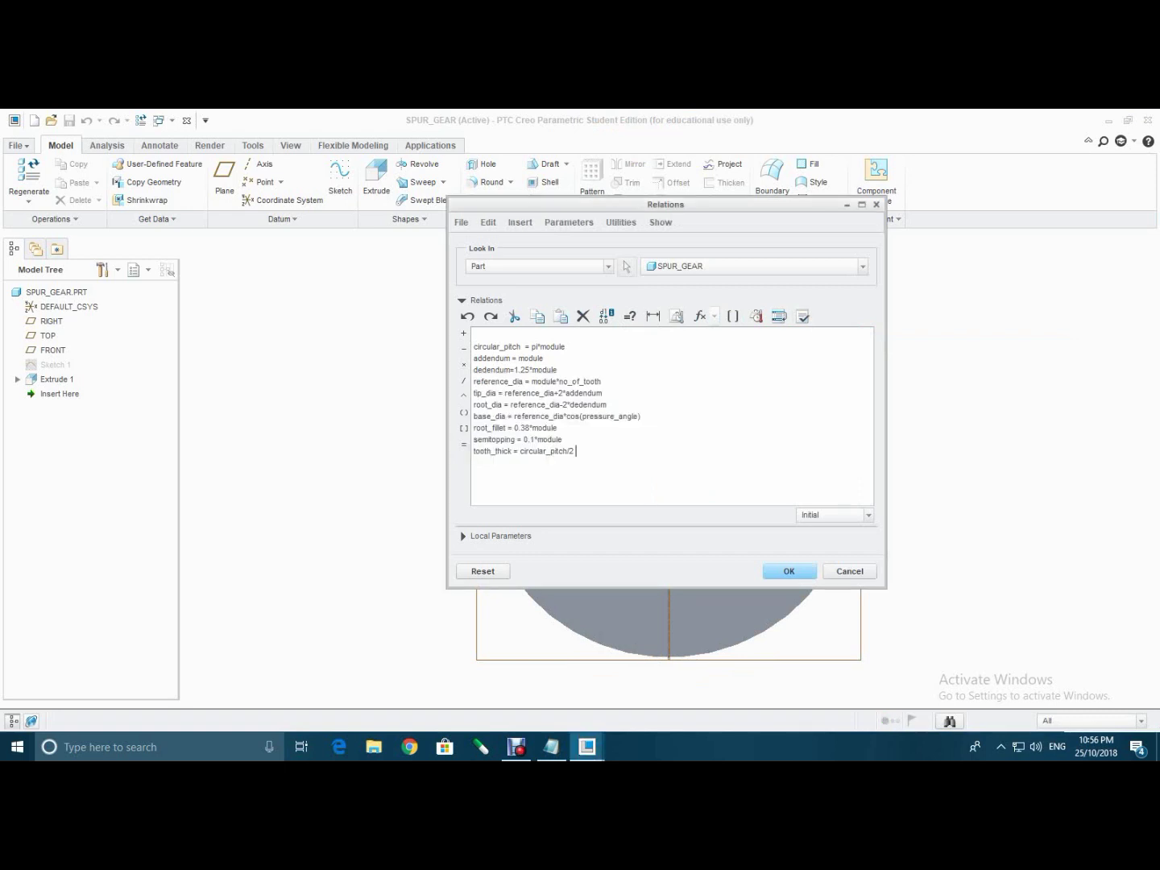
left_click(789, 571)
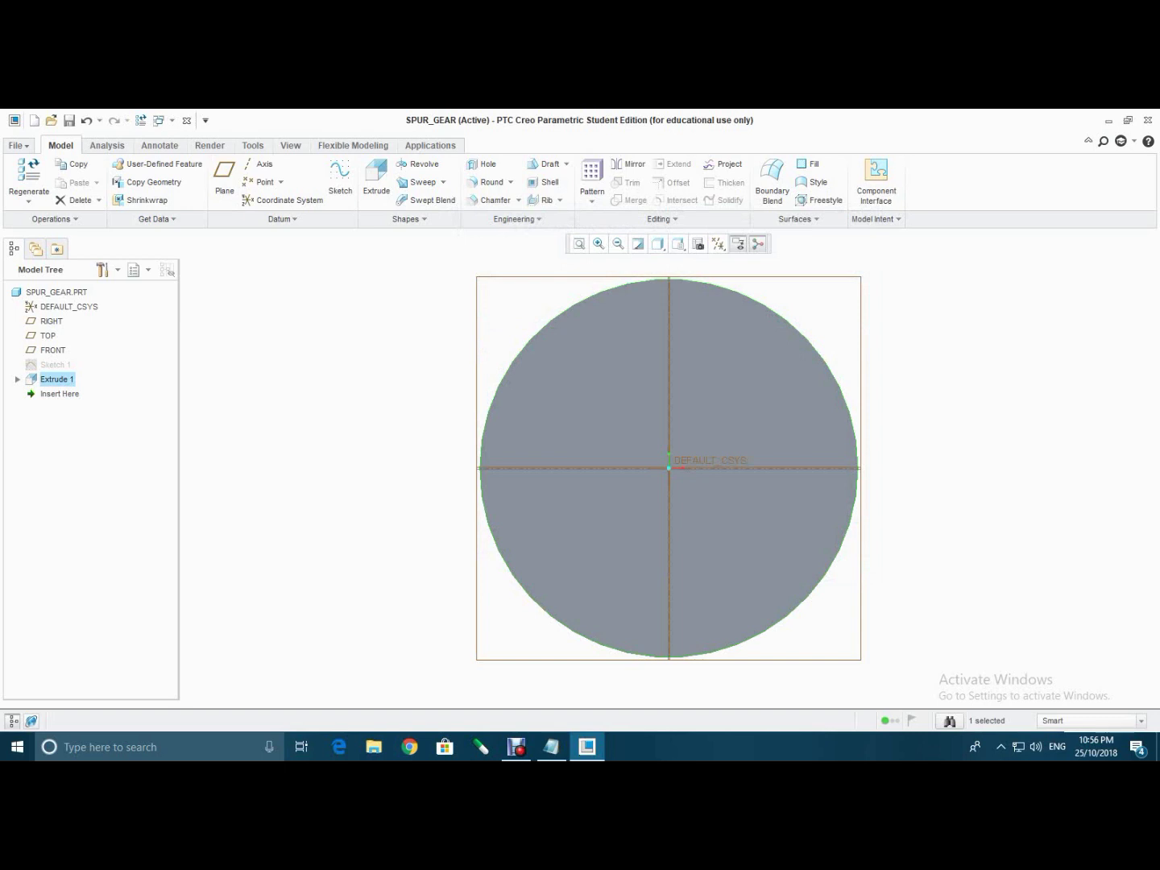
- Sketch three concentric circles centred on the origin on the FRONT plane, about 132, 246 and 387 mm in diameter
left_click(53, 351)
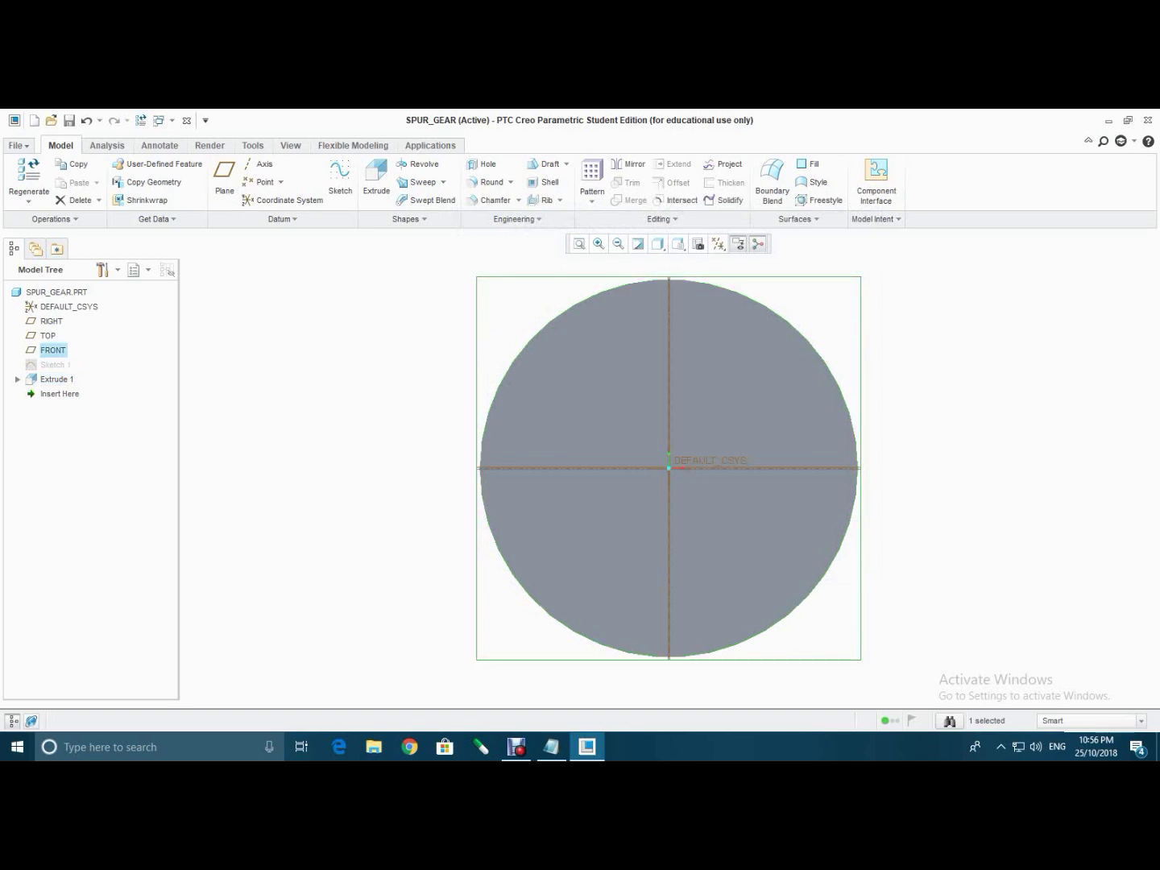
left_click(340, 178)
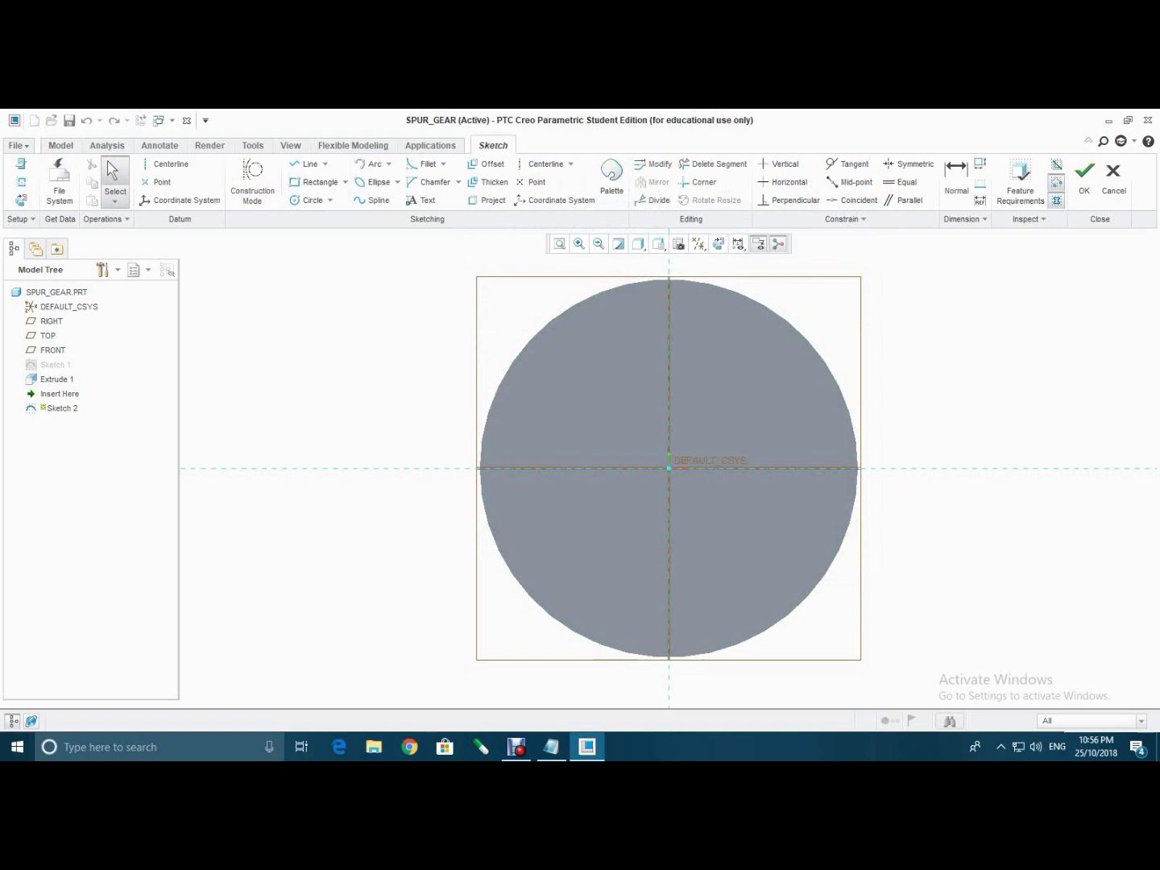
left_click(309, 198)
left_click(668, 467)
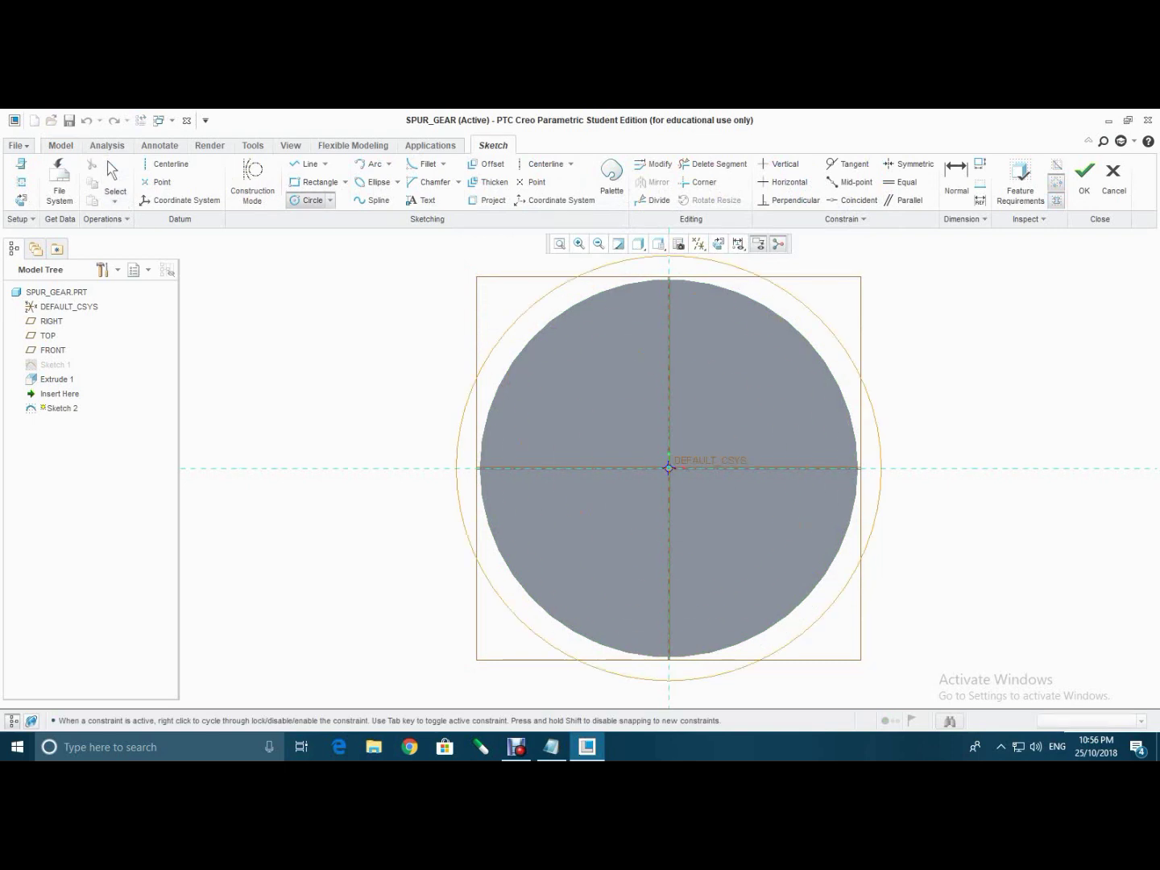
left_click(860, 628)
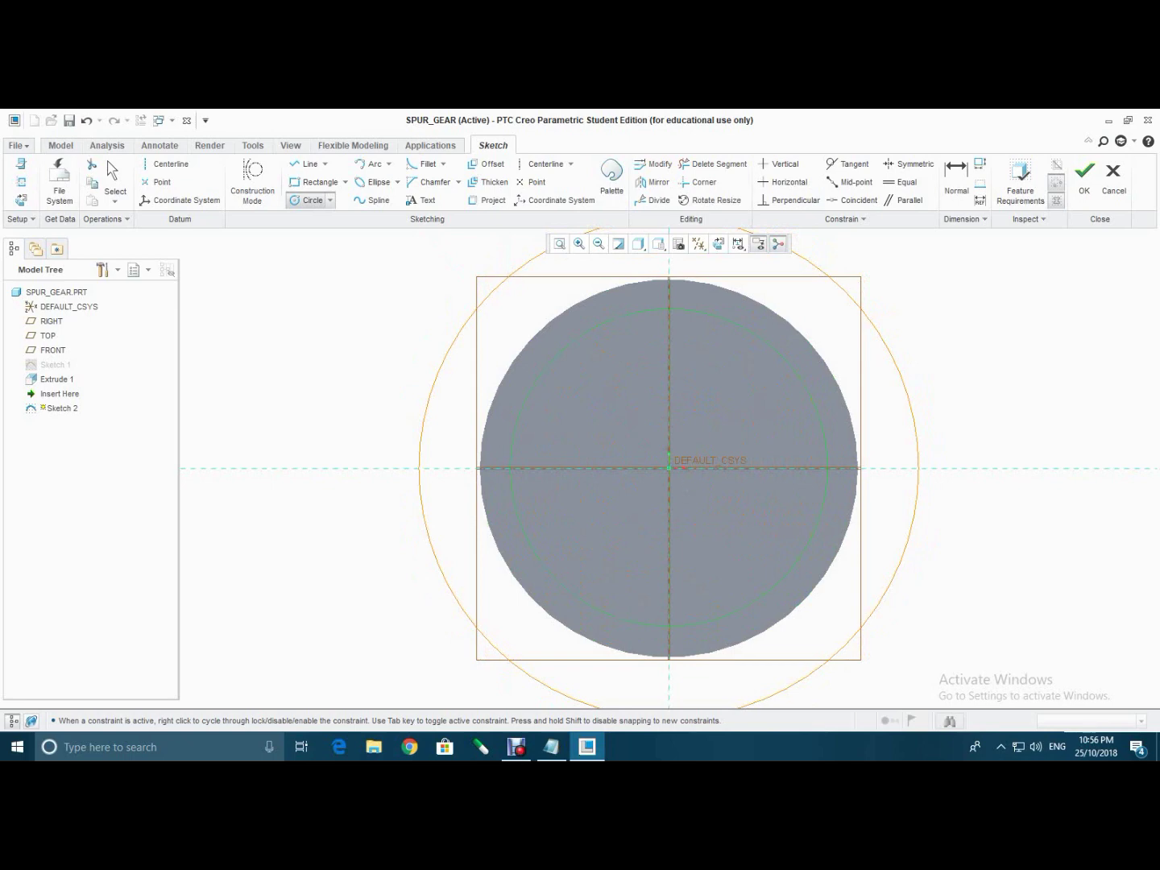
middle_click(669, 468)
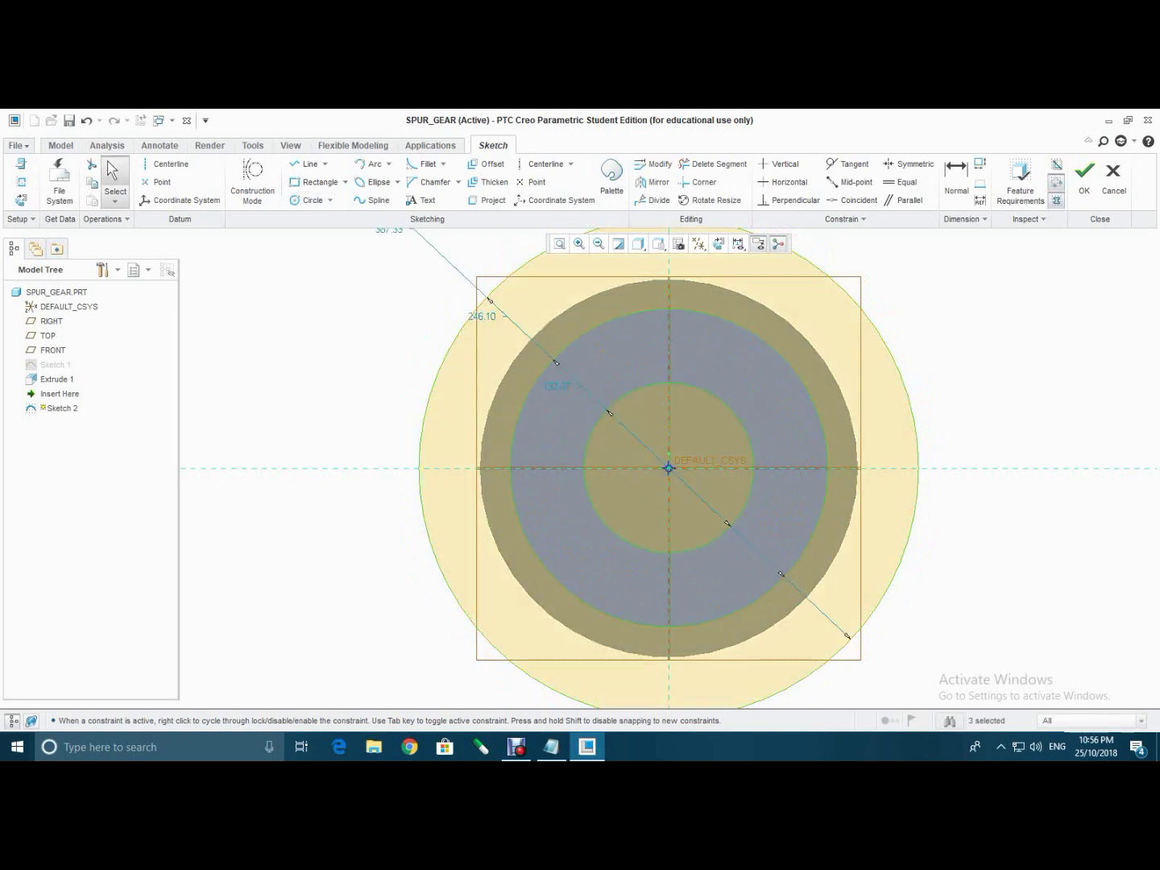
- Refit the sketch and move the three diameter dimensions clear of the circles so each is readable
scroll(390, 287, "down", 4)
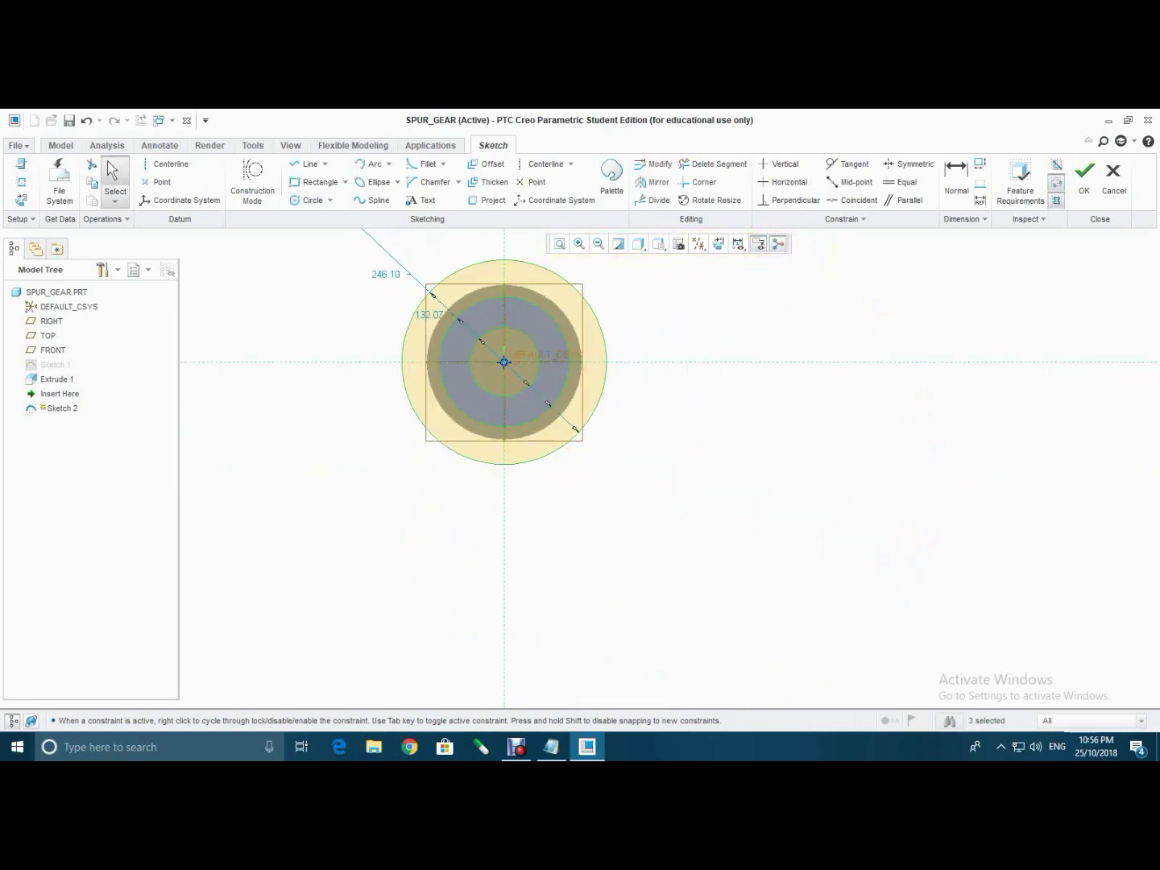
left_click(559, 243)
mouse_move(431, 269)
left_mouse_down()
mouse_move(399, 287)
mouse_move(323, 434)
left_mouse_up()
left_click_drag(508, 342, 355, 367)
left_click_drag(570, 400, 367, 294)
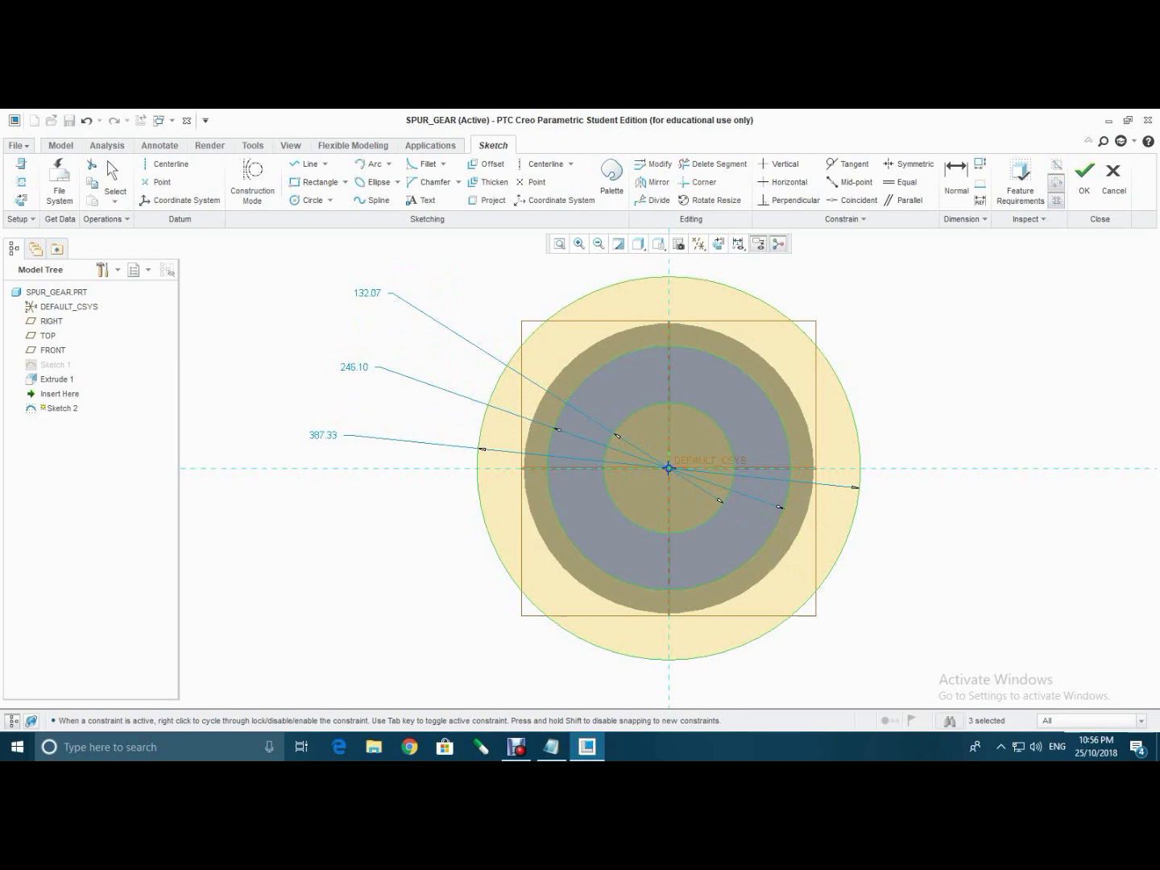
- Set the largest sketched circle's diameter to reference_dia and add the relation
double_click(323, 436)
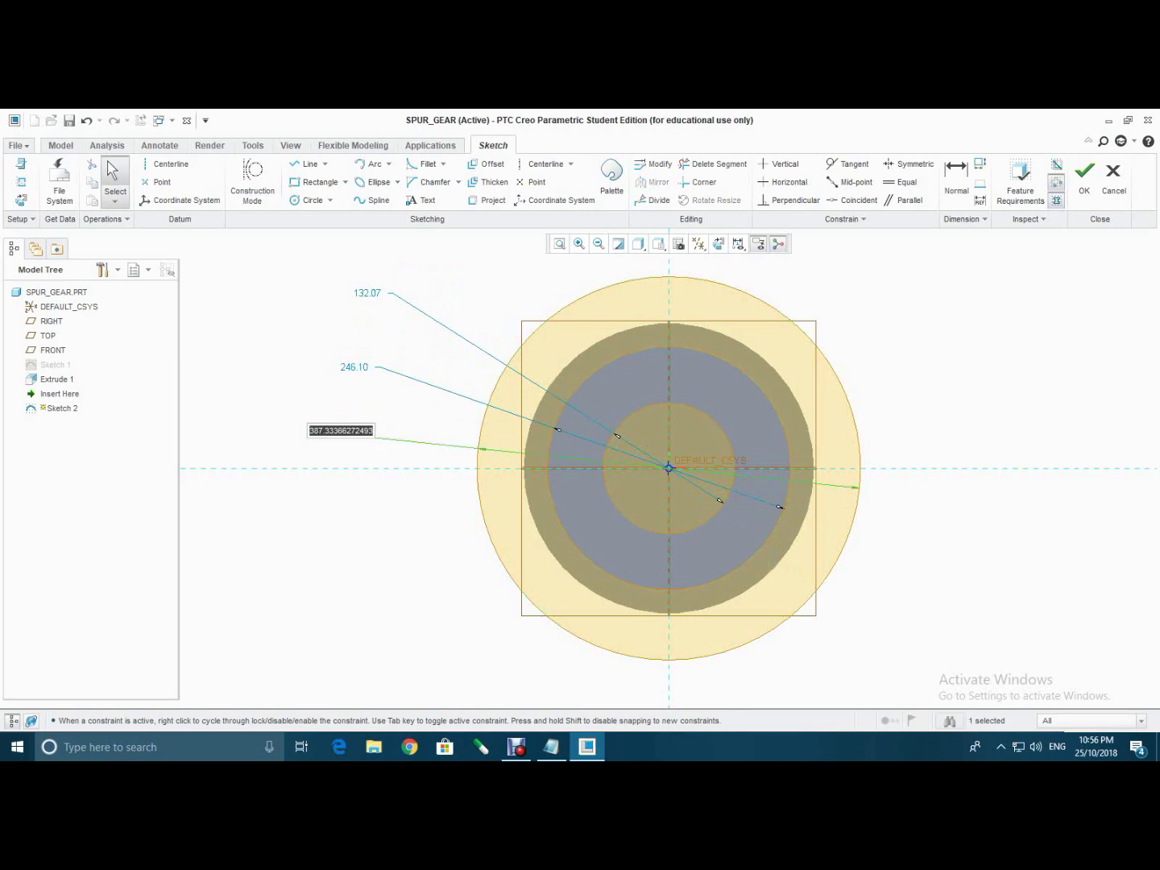
type("ref")
type("ernce")
key("BackSpace")
key("BackSpace")
key("BackSpace")
key("BackSpace")
key("BackSpace")
key("BackSpace")
key("BackSpace")
key("BackSpace")
type("r")
type("ference_dia")
key("Return")
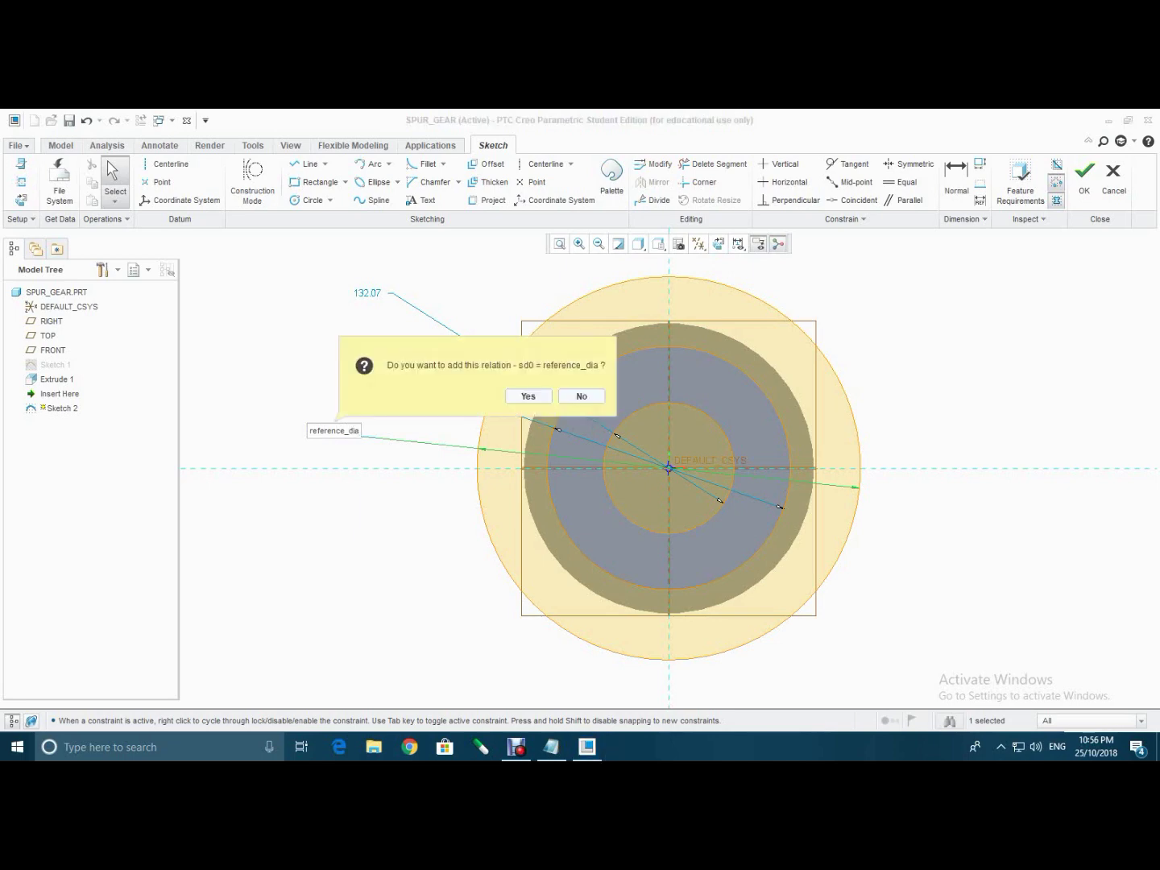
key("Return")
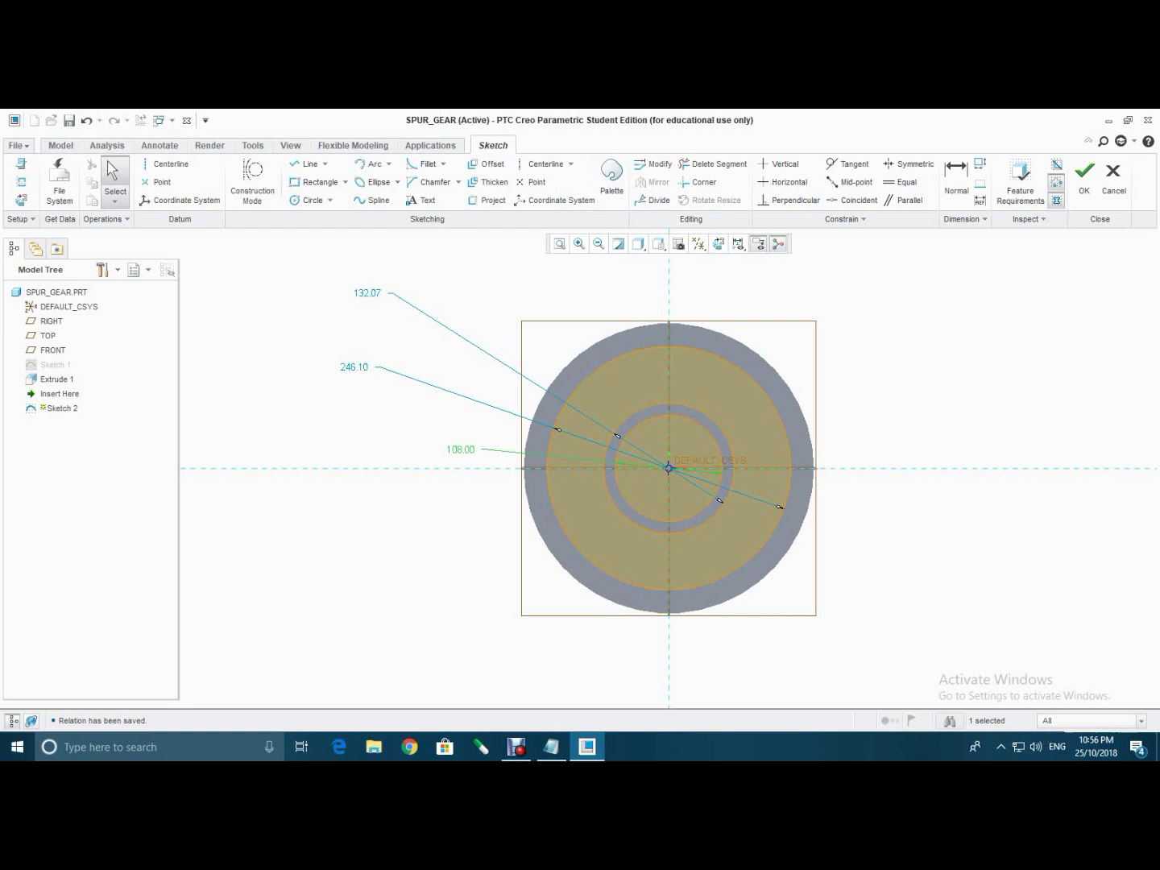
- Set the 246.10 mm circle's diameter to base_dia and add the relation
double_click(354, 365)
type("ba")
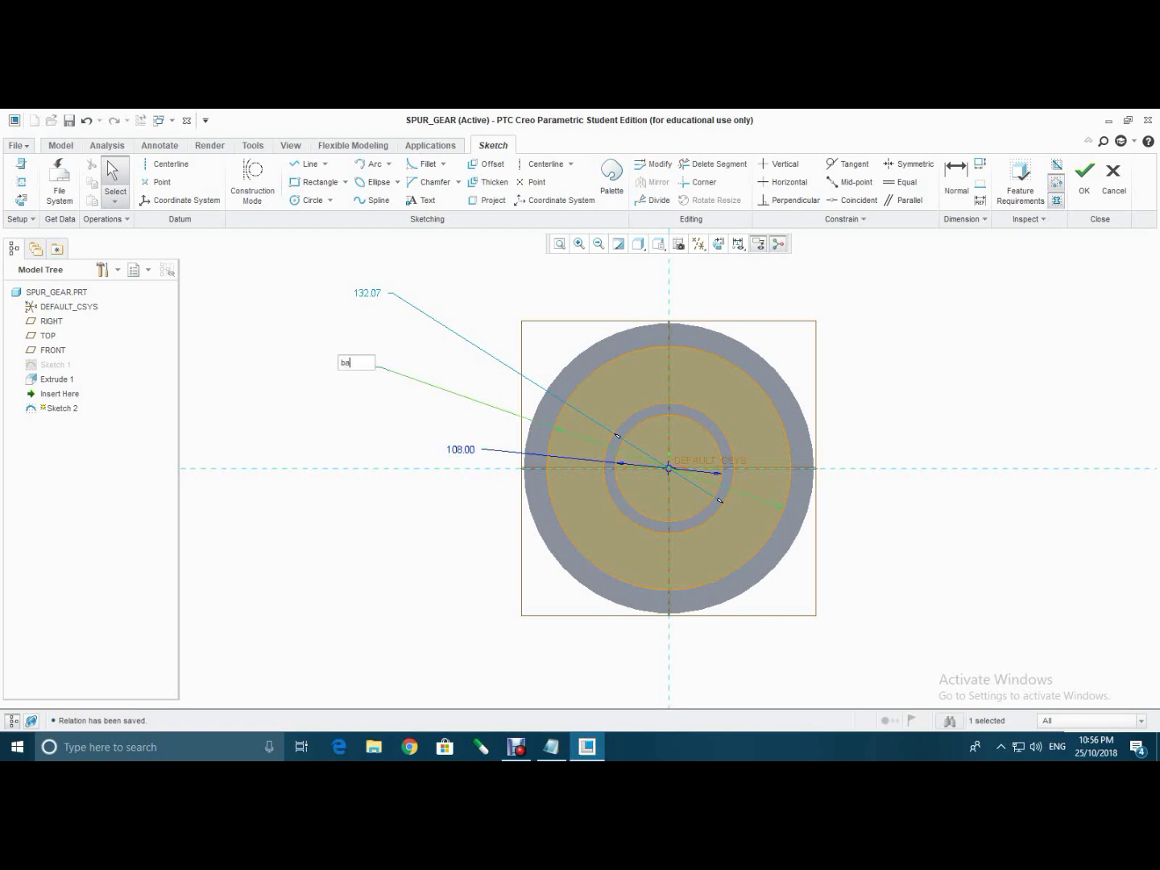
type("se_dia")
key("Return")
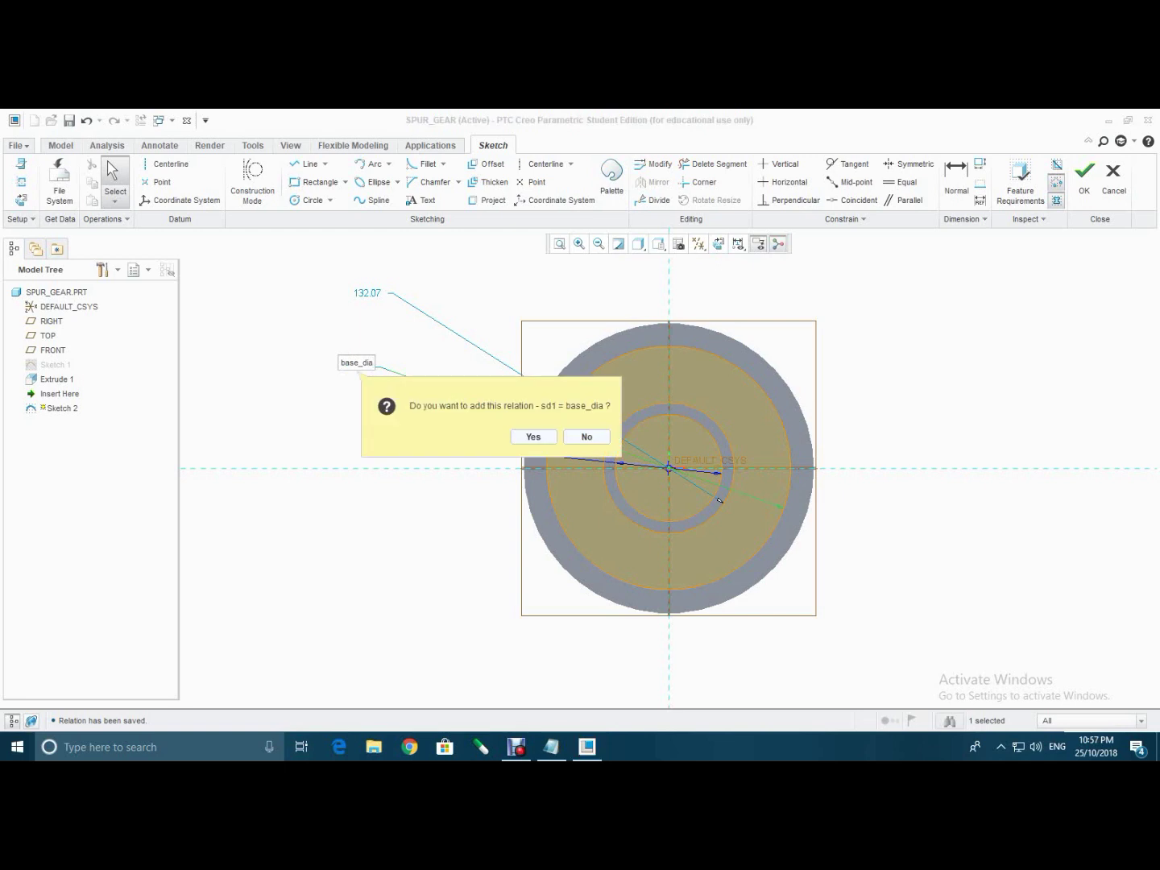
key("Return")
- Set the 132.07 mm circle's diameter to tip_dia, add the relation, and finish the sketch
double_click(367, 294)
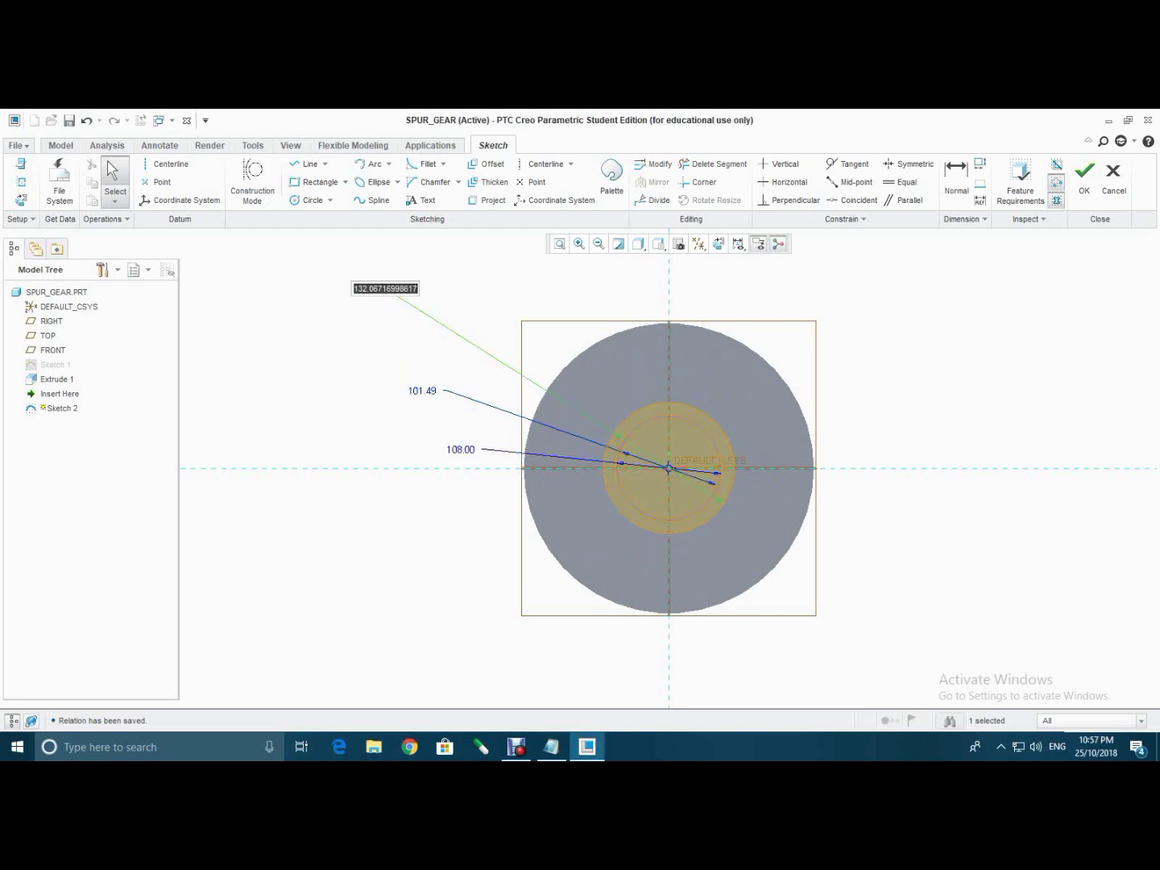
type("tip_dia")
key("Return")
key("Return")
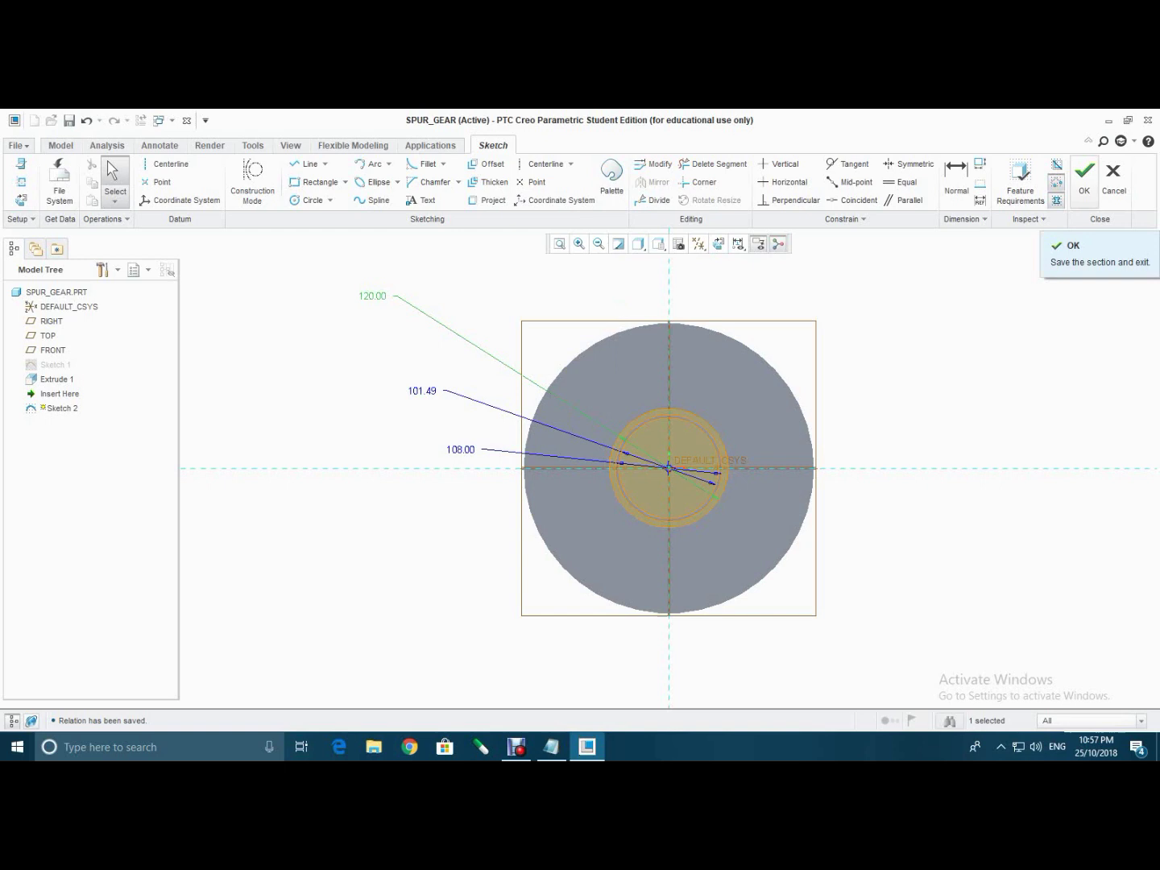
left_click(1084, 173)
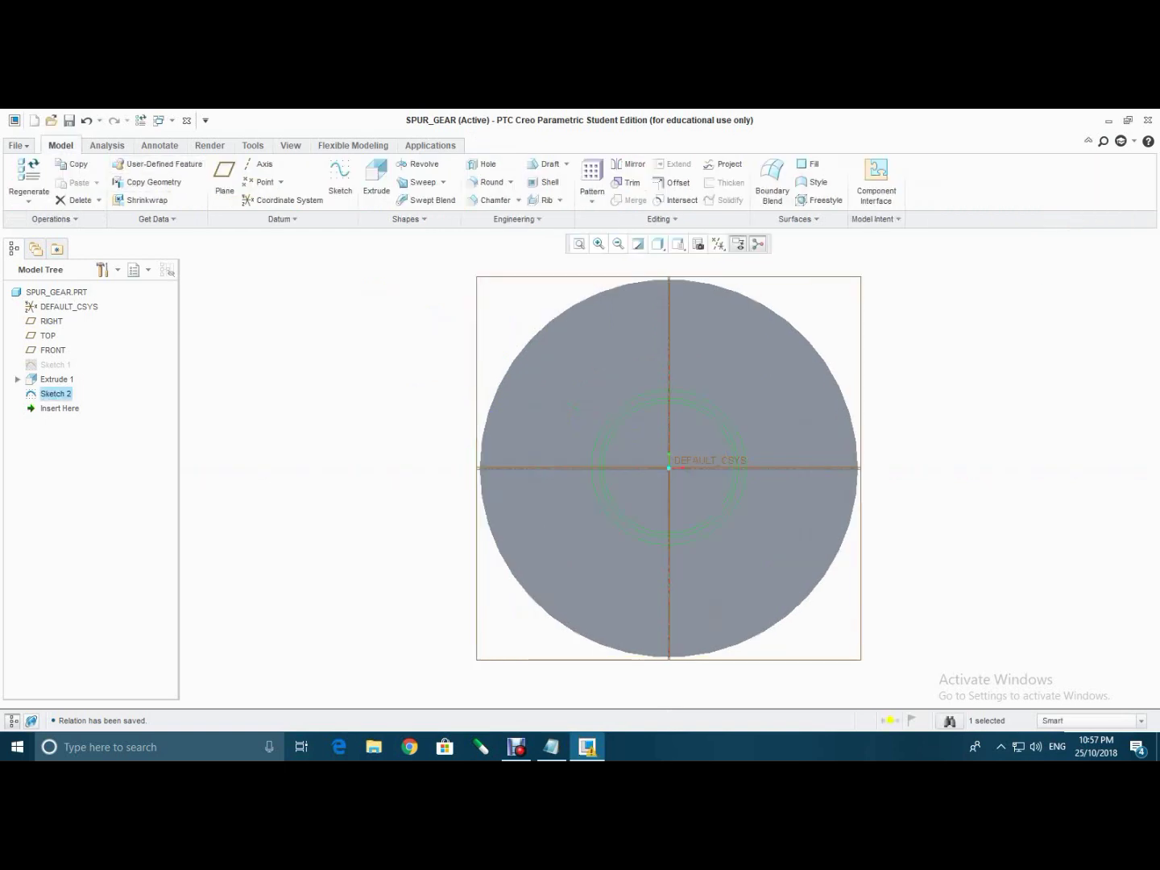
- Redefine Sketch 1, set the circle's diameter to root_dia with the relation added, and finish the sketch
right_click(54, 364)
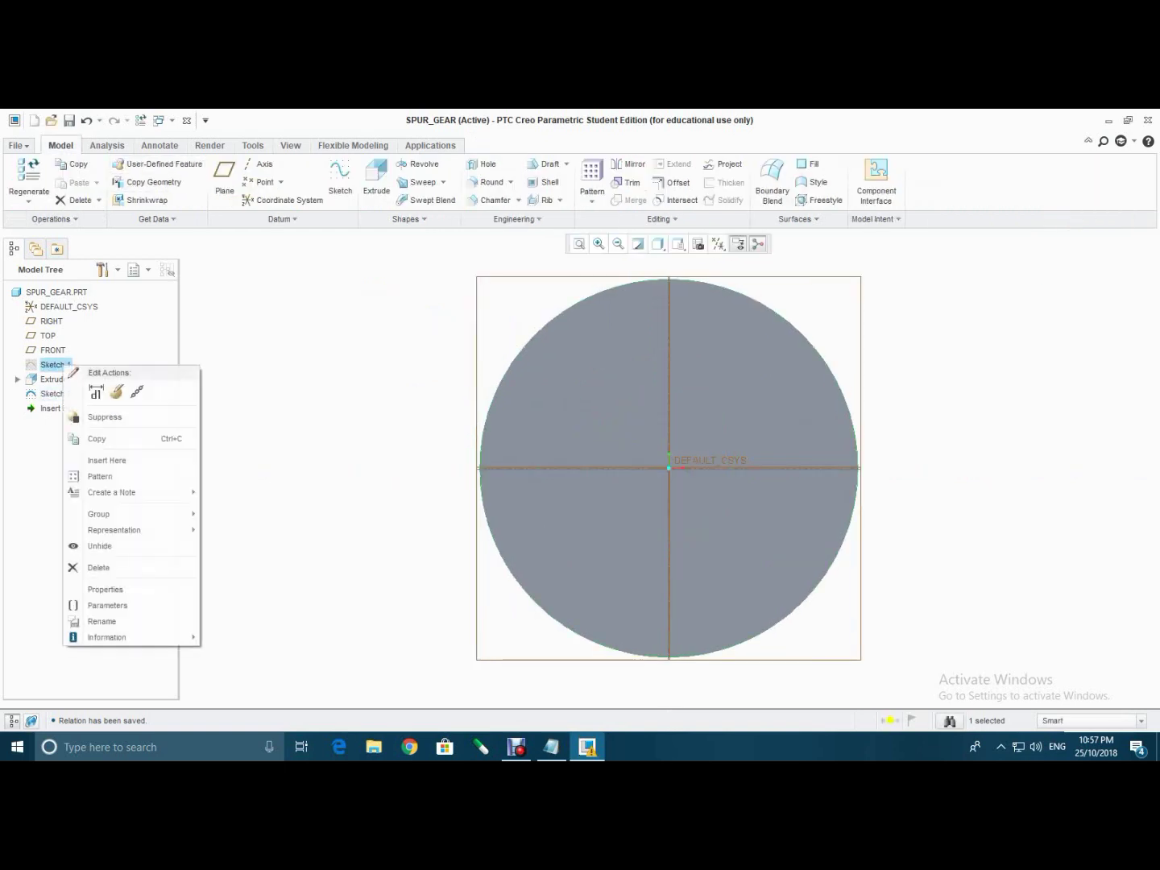
left_click(117, 392)
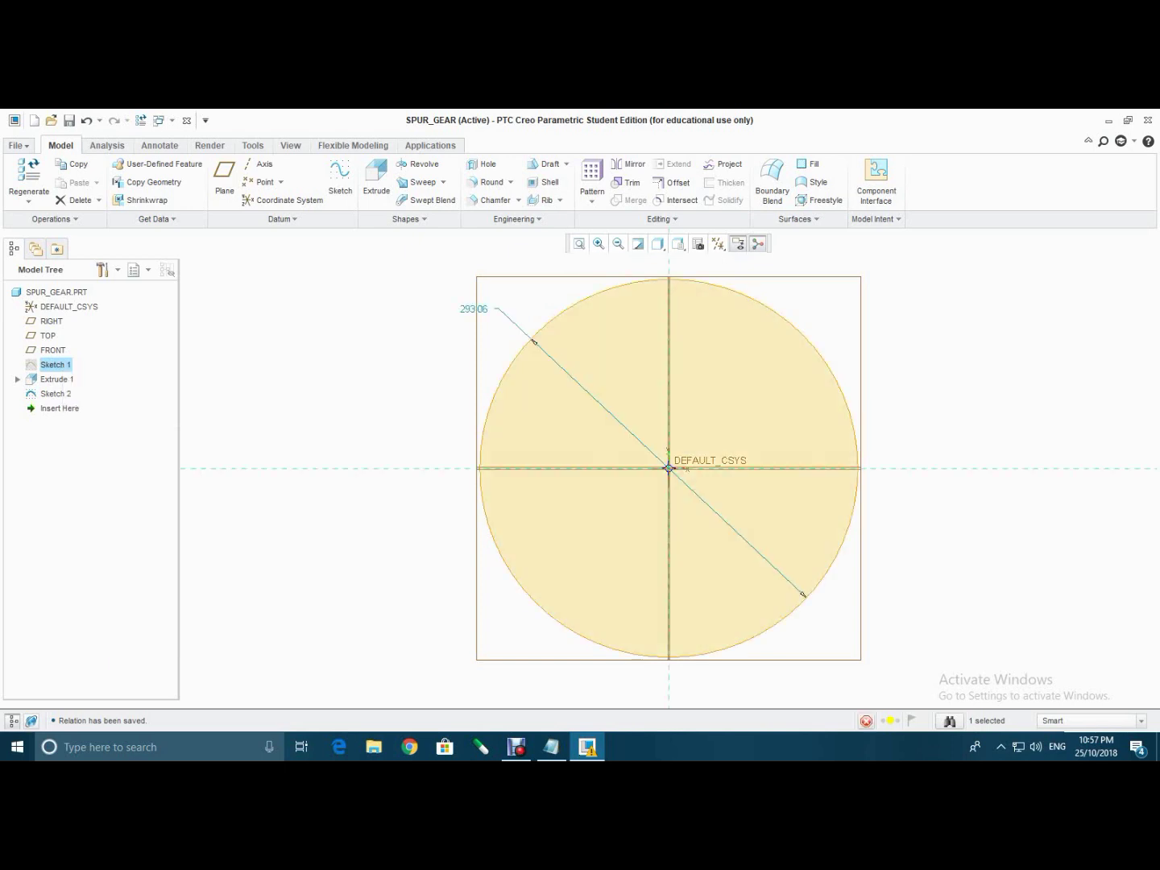
double_click(474, 308)
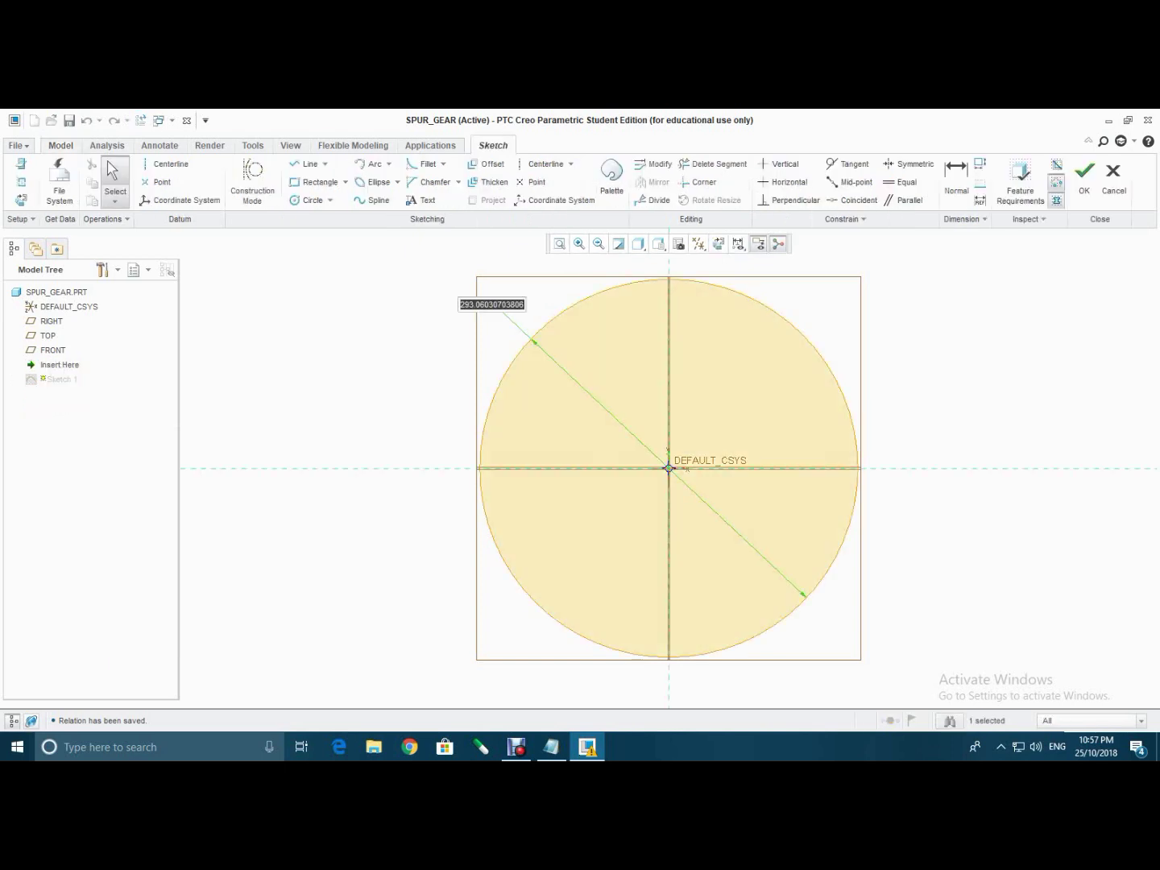
type("rd")
type("ot")
type("_dia")
key("Return")
key("Return")
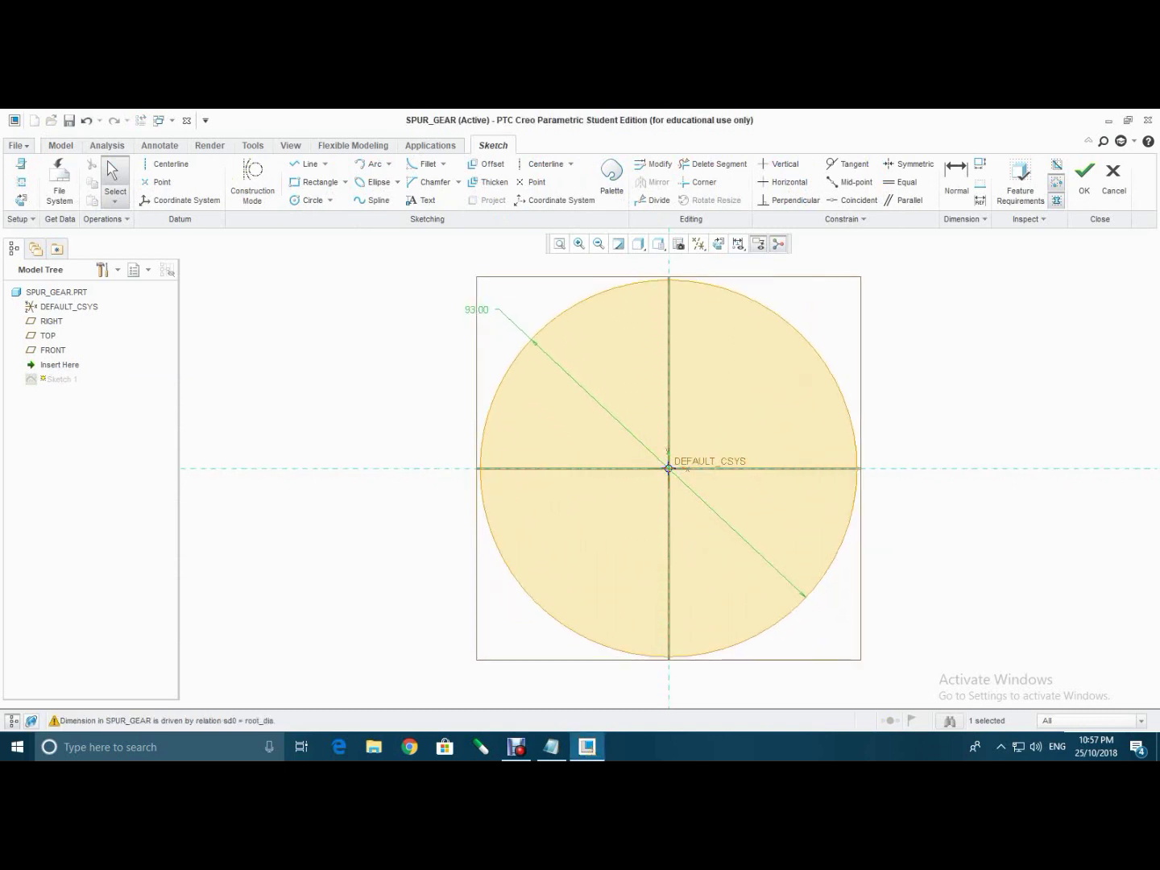
left_click(1084, 178)
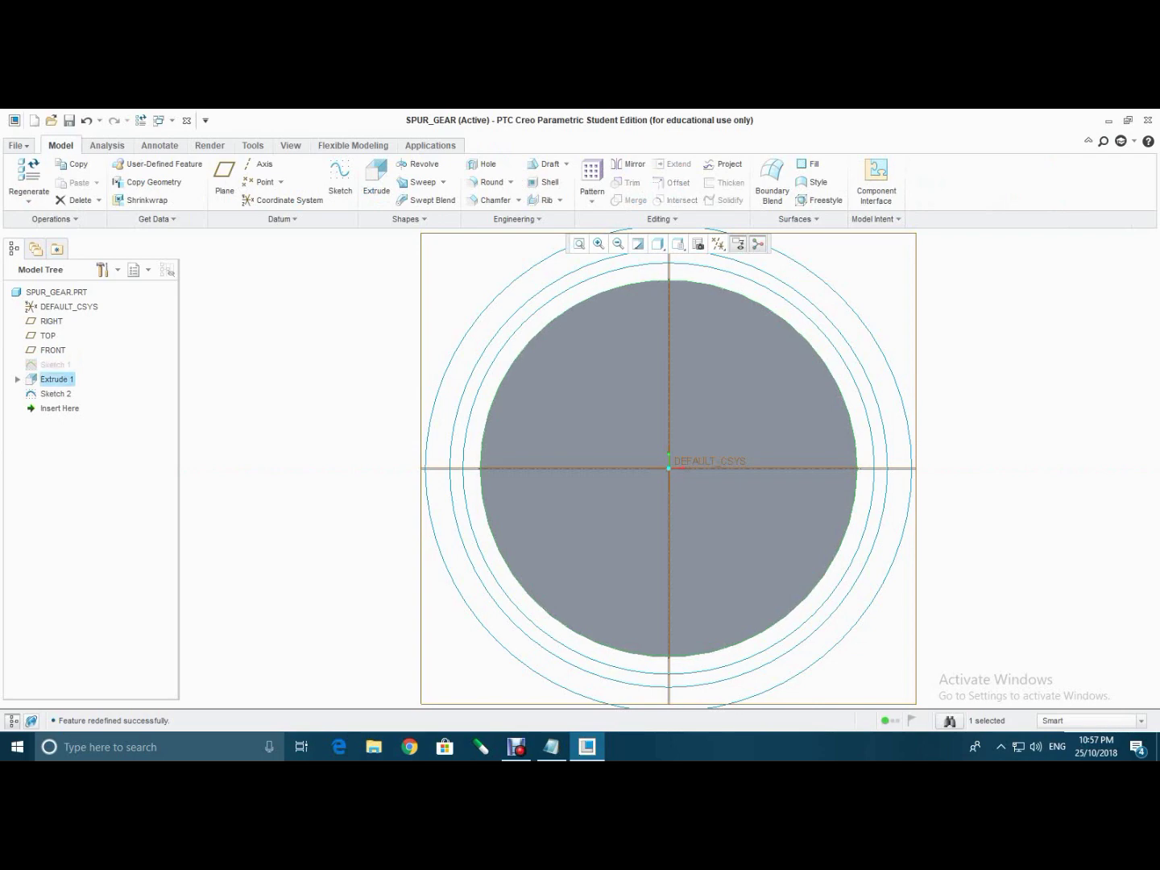
- Redefine Extrude 1 so its depth is driven by width, add the feature relation, and complete the feature
right_click(51, 378)
left_click(105, 405)
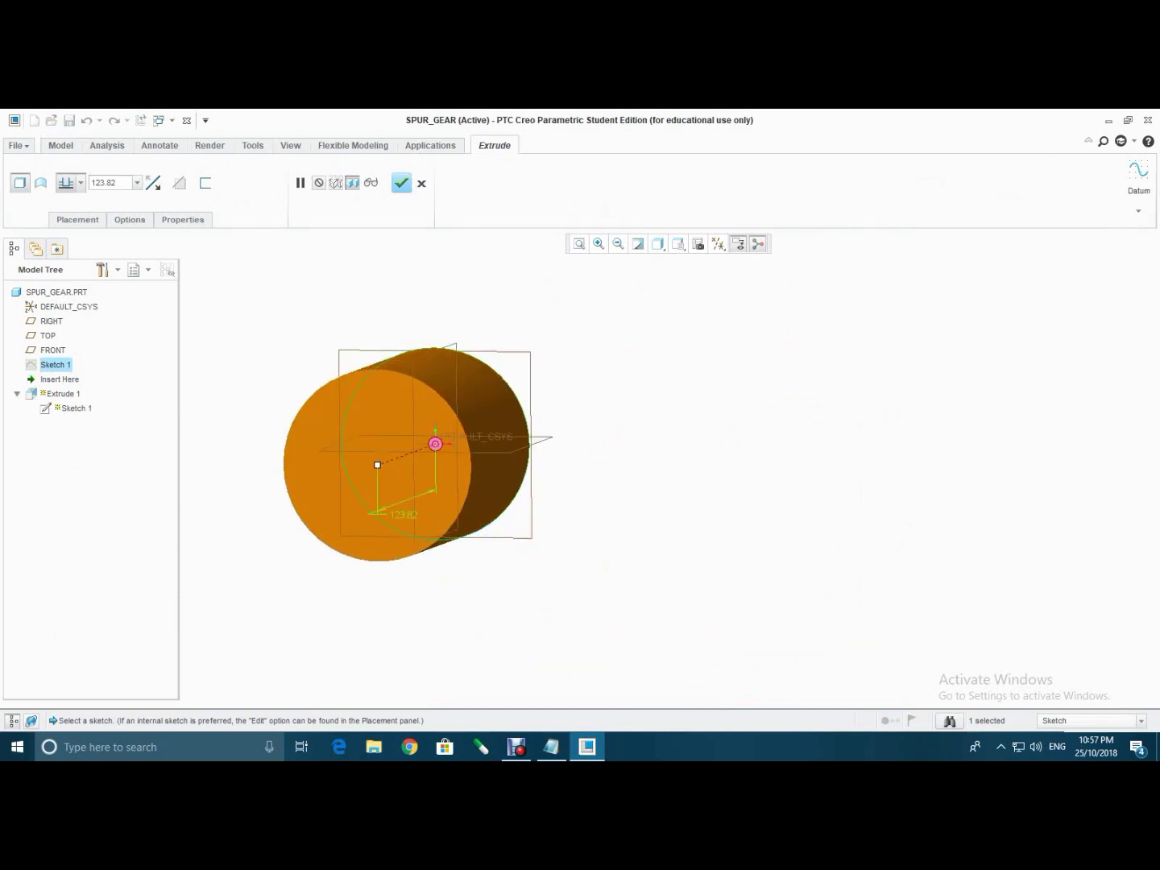
double_click(404, 515)
type("wiidth")
key("Return")
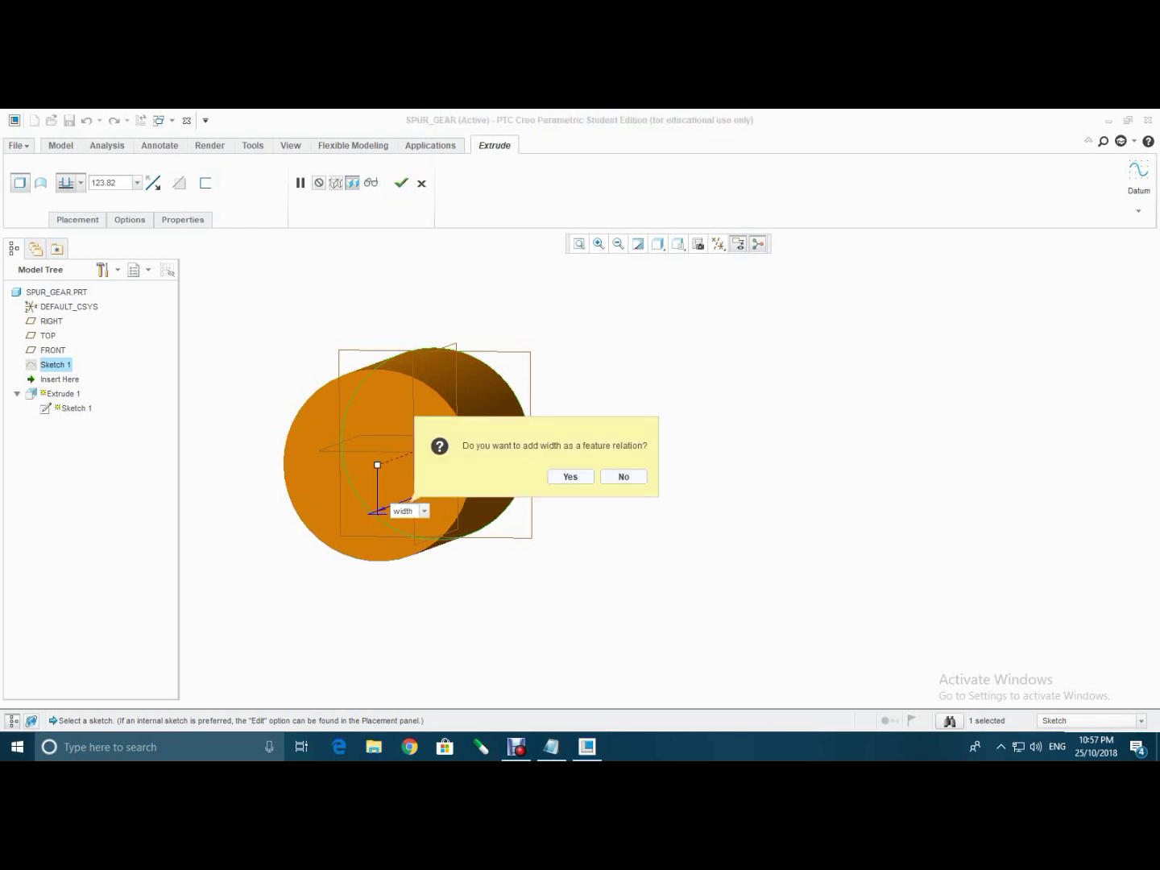
key("Escape")
key("Return")
key("Return")
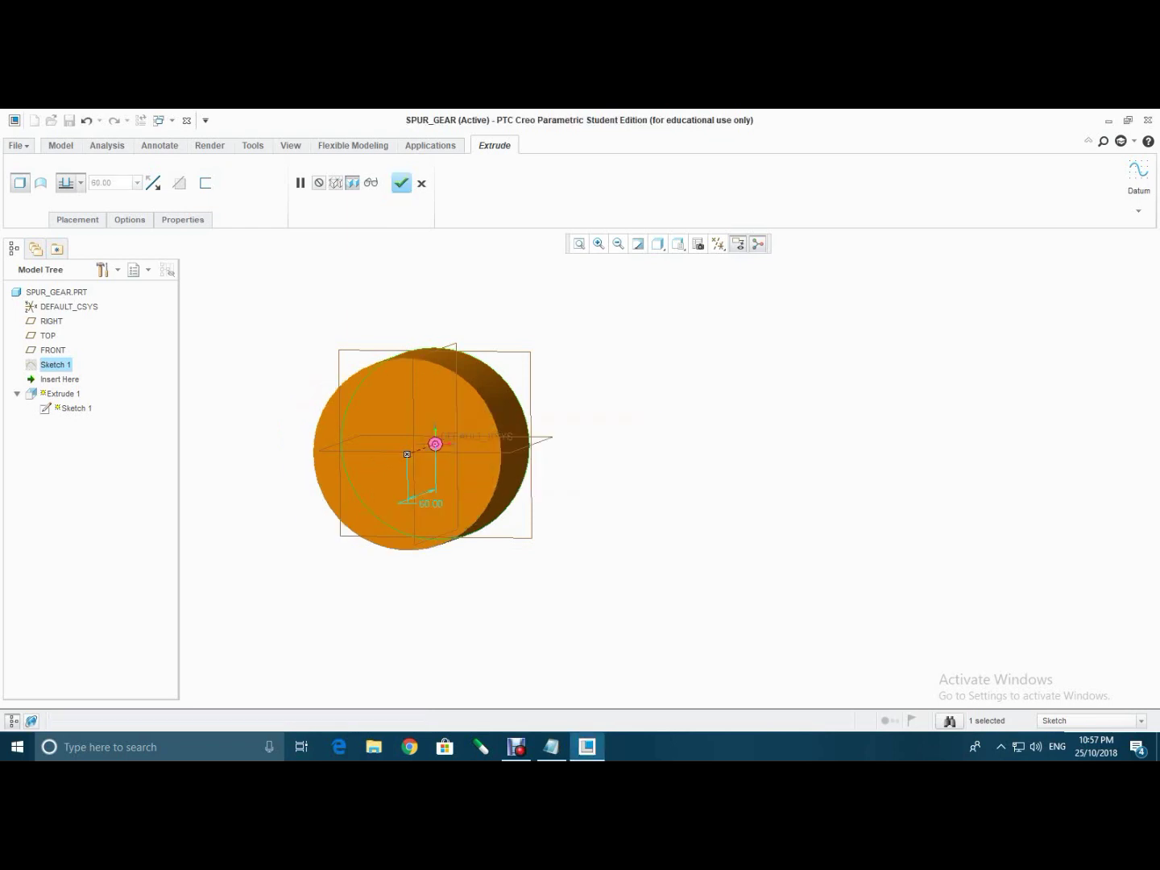
key("Return")
- Start a datum curve from equation with Cartesian coordinates and reference it to DEFAULT_CSYS
scroll(495, 391, "up", 3)
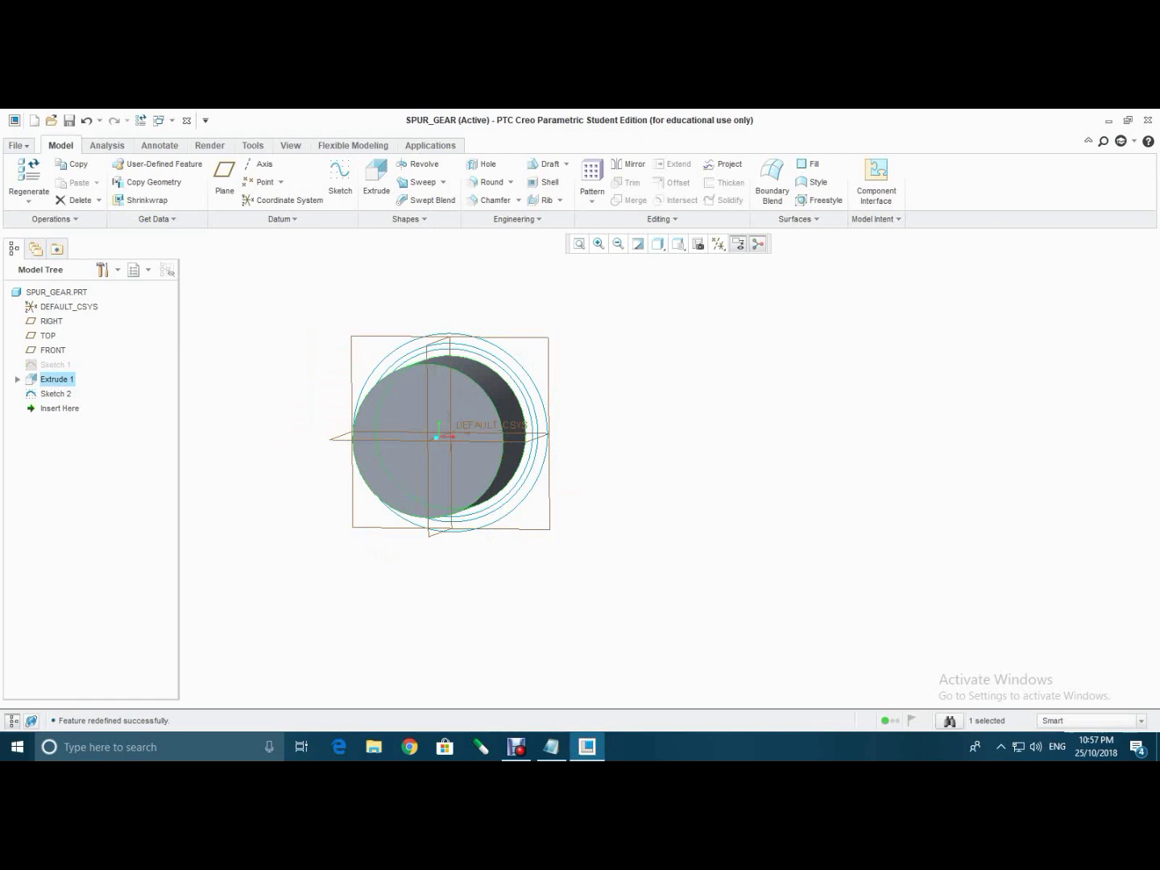
left_click(579, 242)
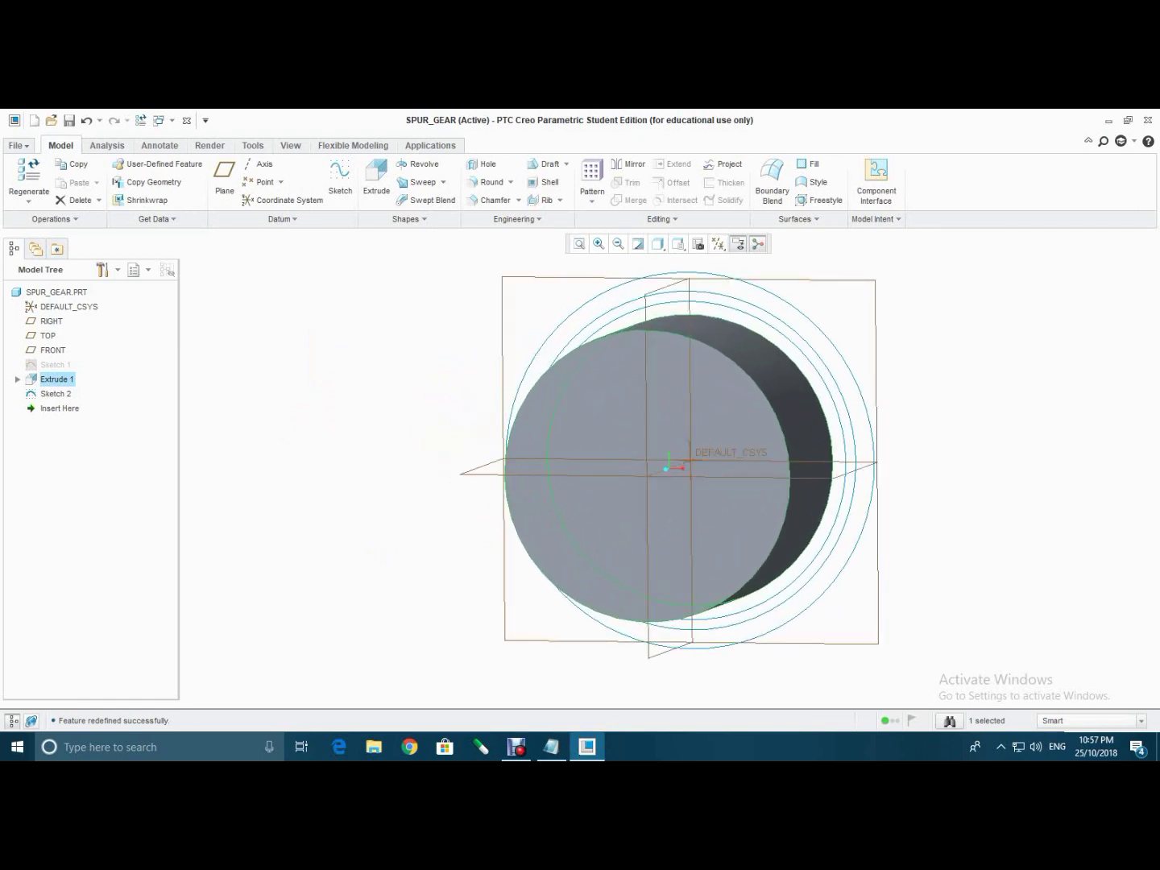
left_click(53, 351)
left_click(678, 243)
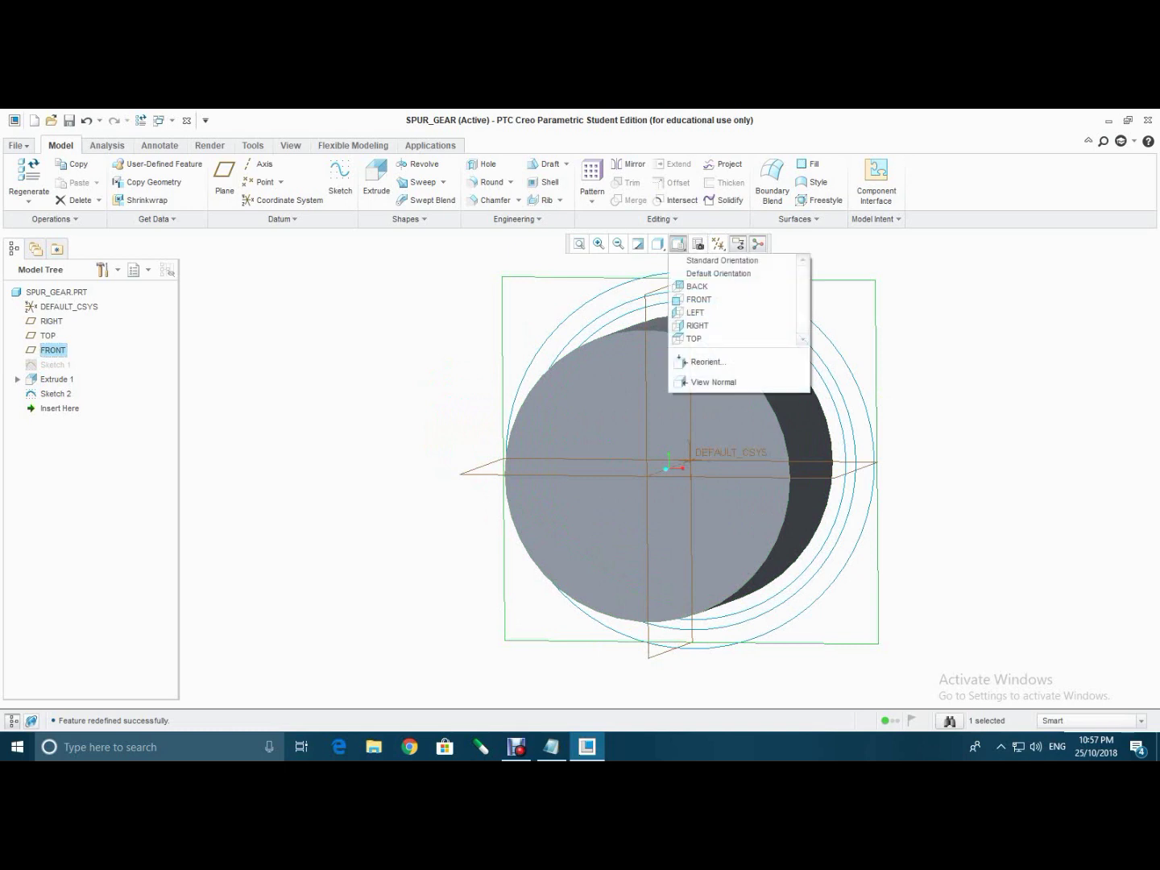
left_click(698, 300)
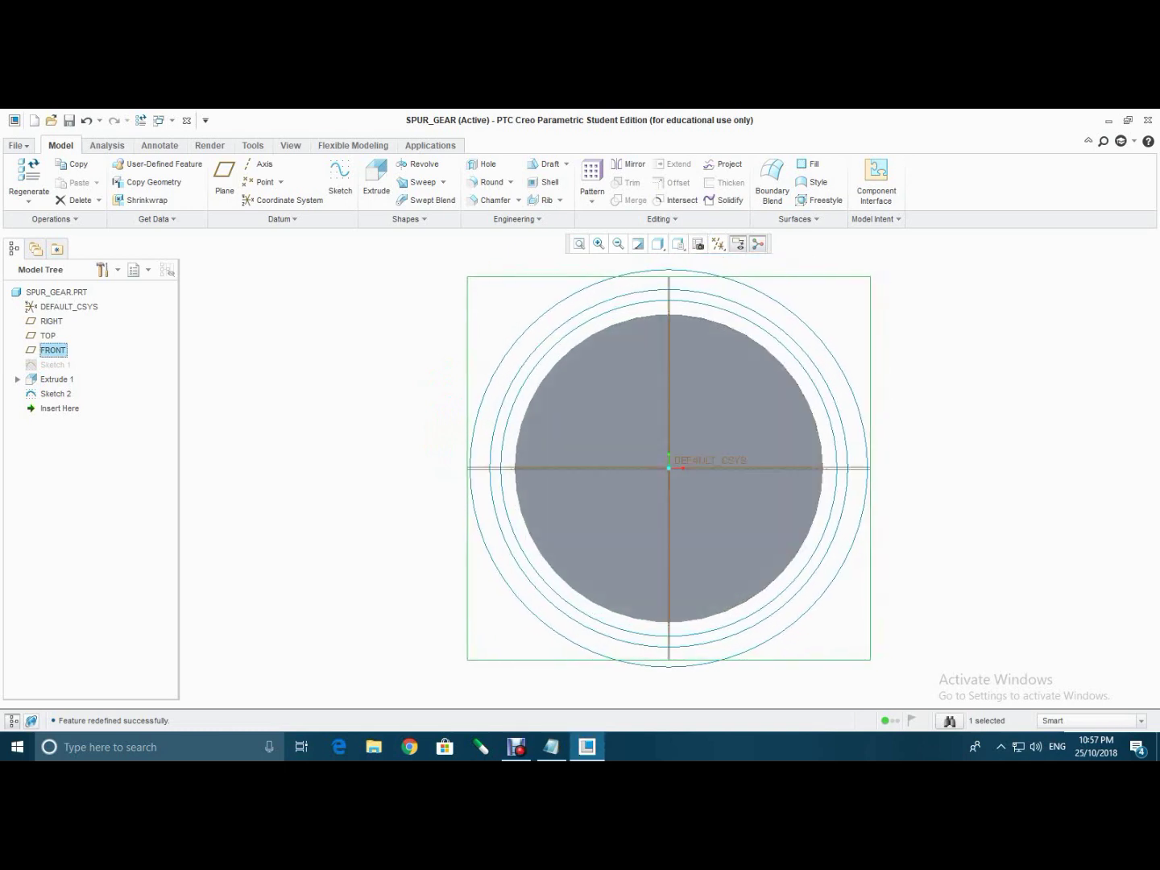
left_click(282, 220)
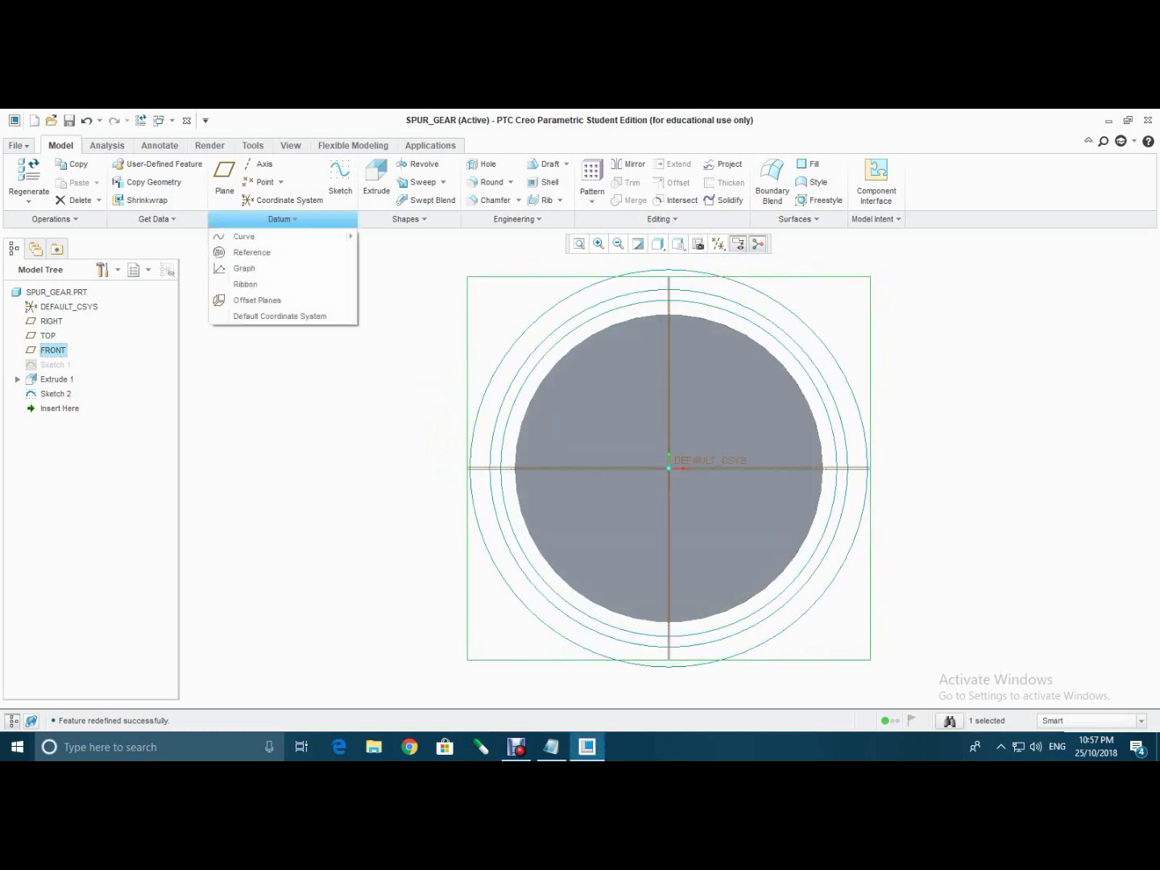
mouse_move(246, 235)
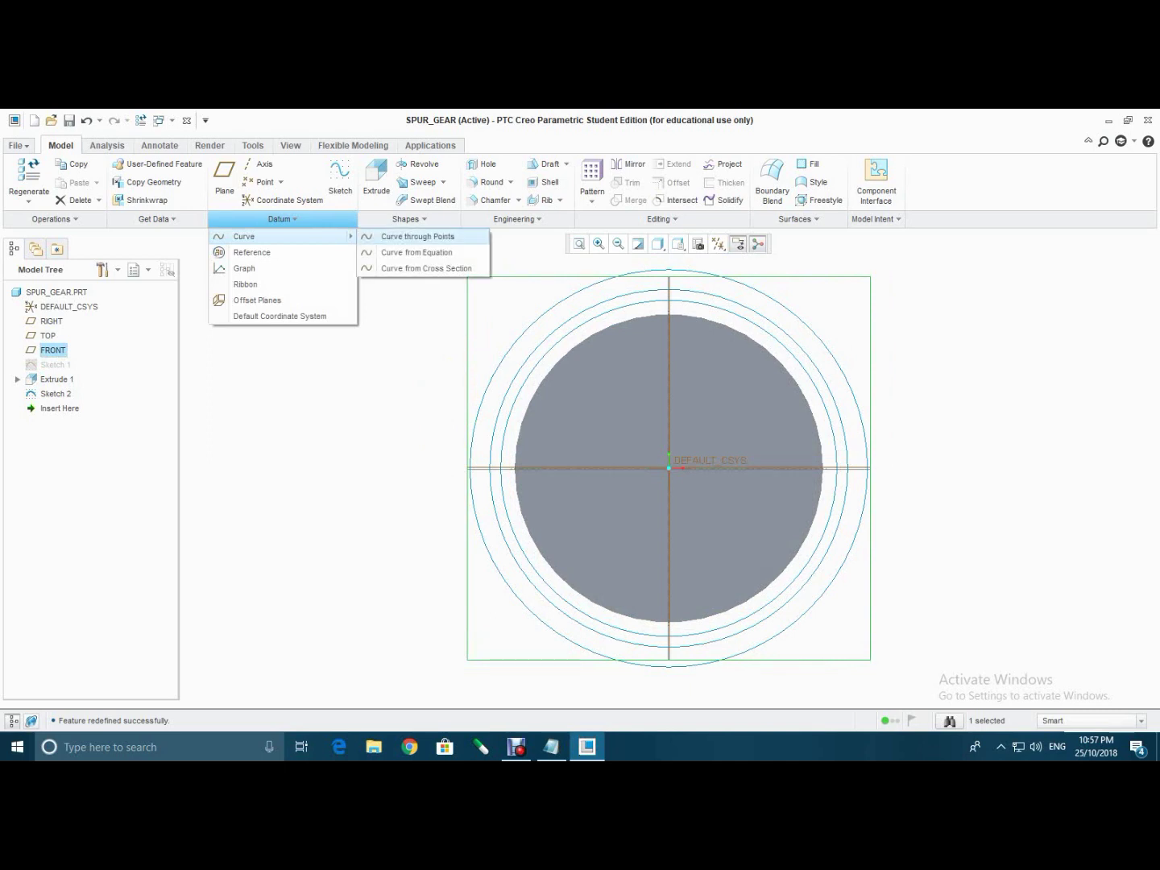
left_click(416, 252)
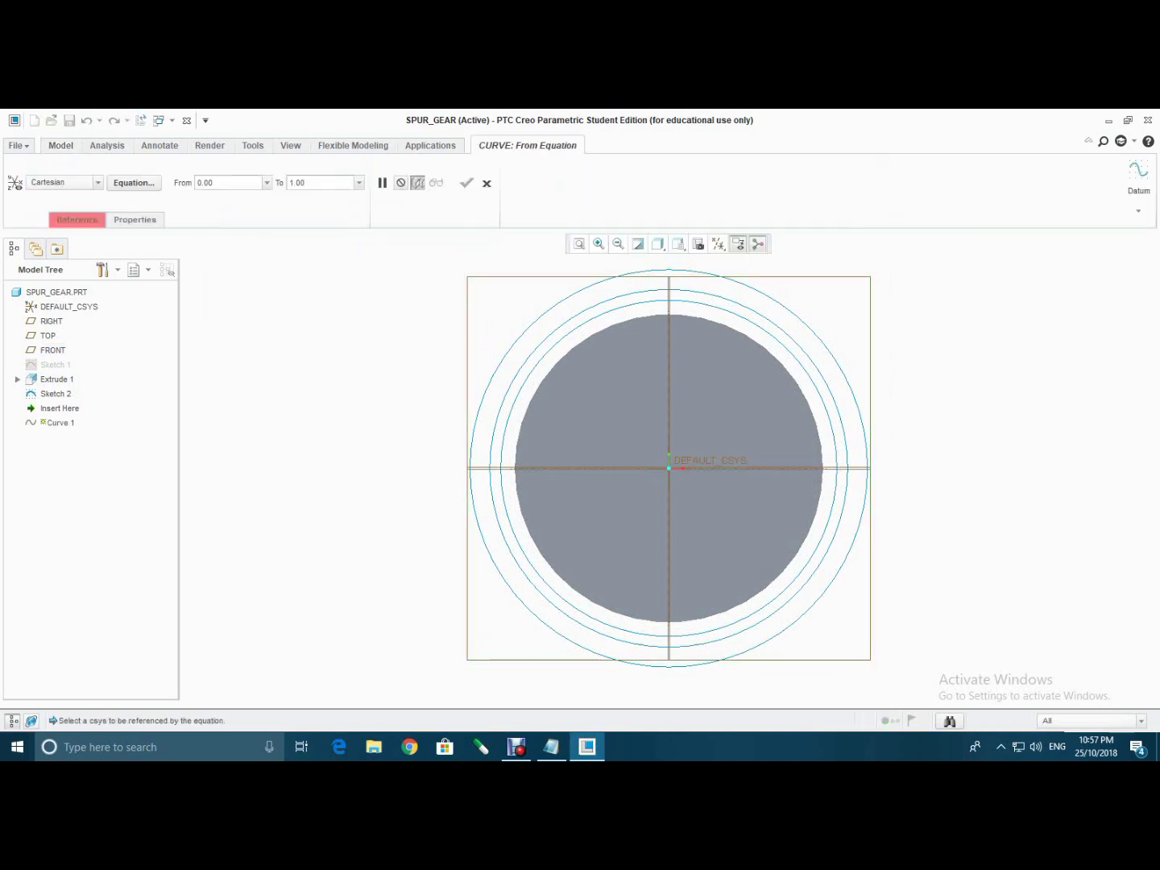
left_click(77, 220)
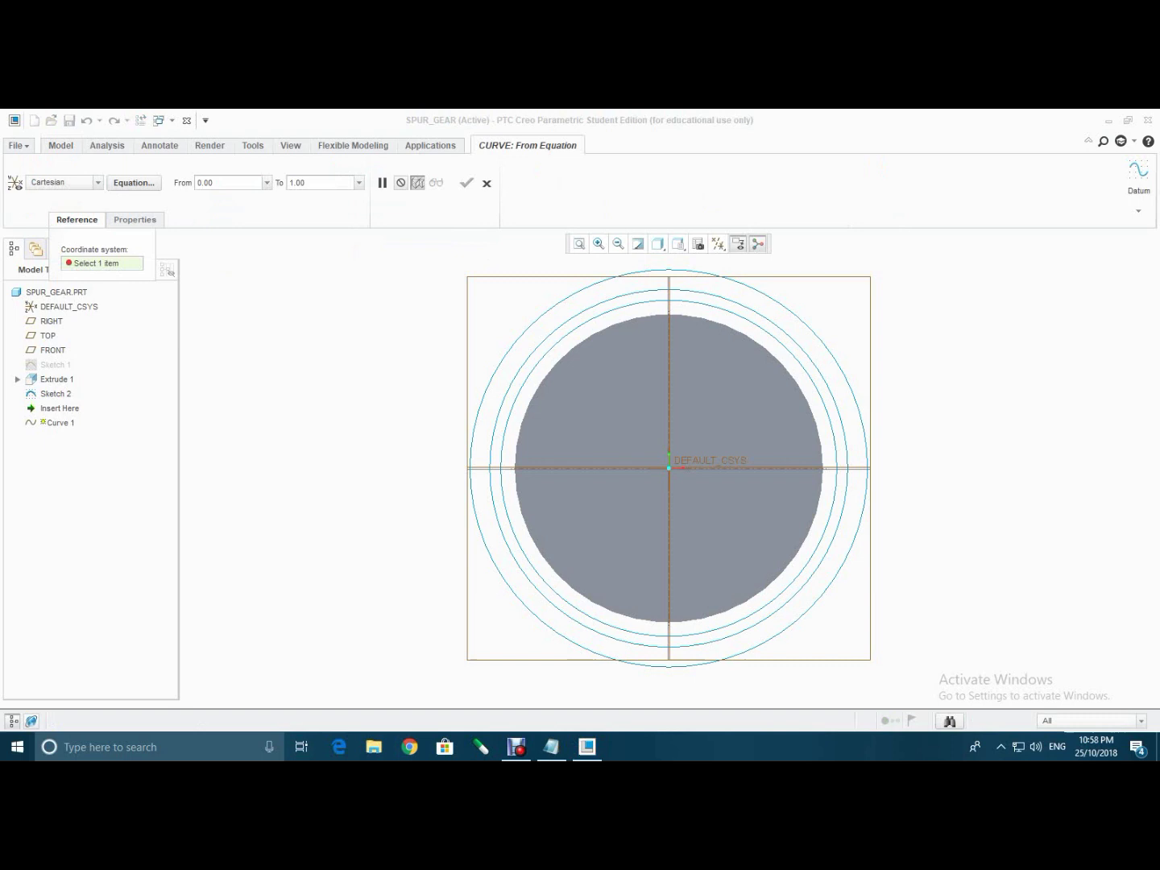
key("ctrl+d")
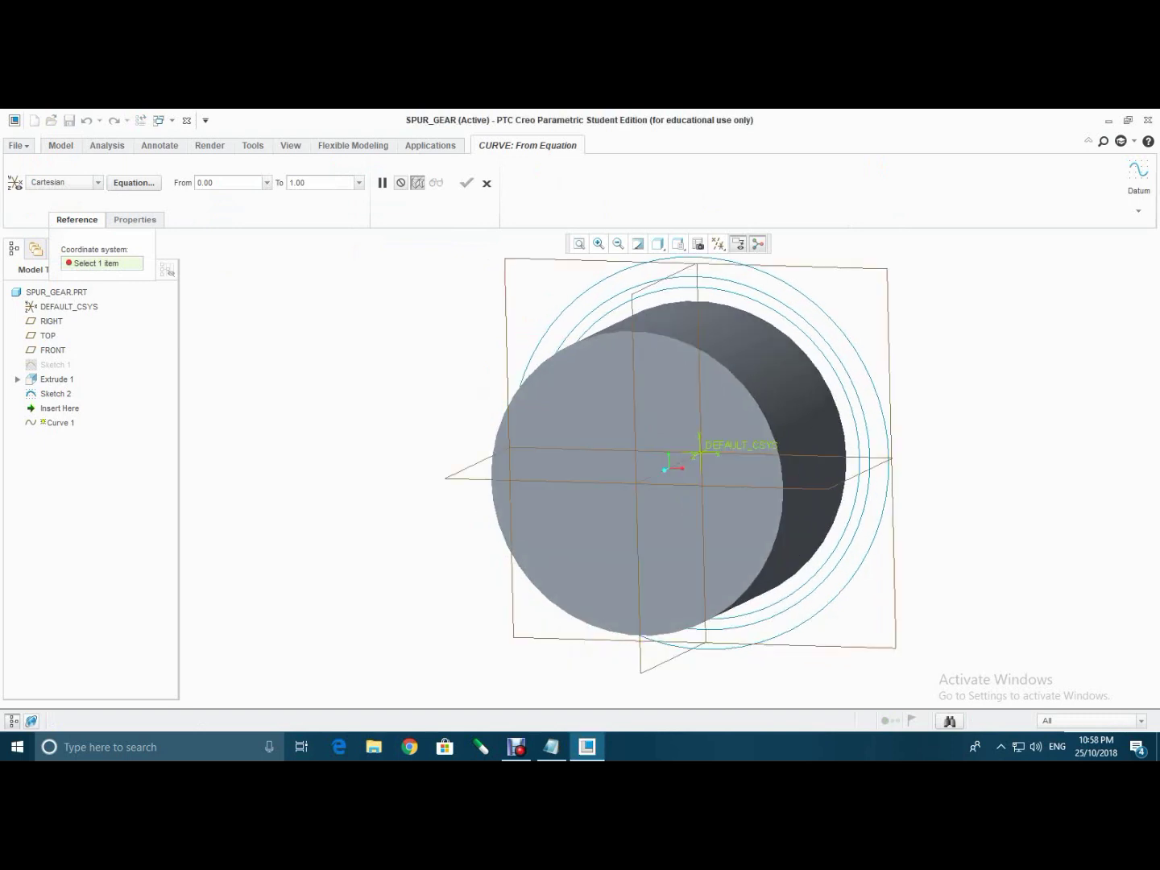
left_click(700, 453)
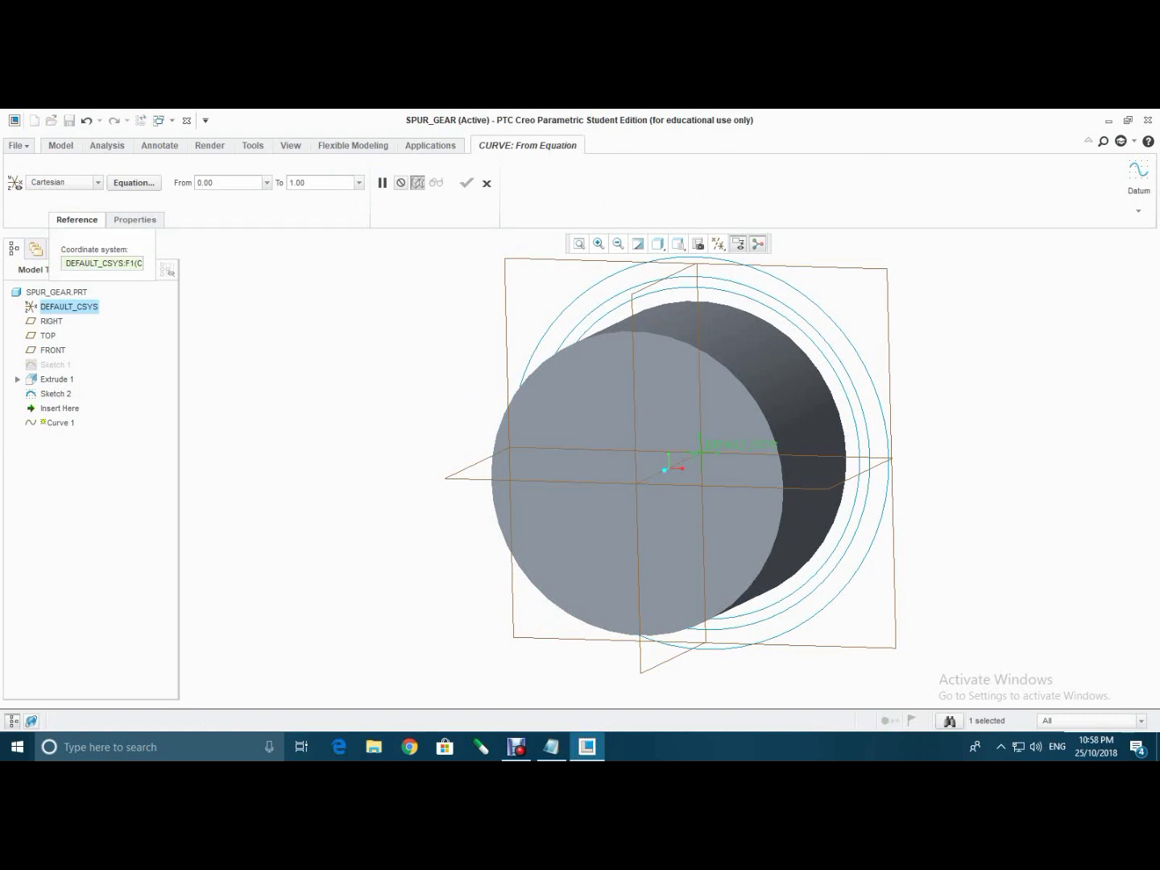
- Copy the curve equations from theta = 90*t through Z = 0 in the spur_gear.txt Notepad file into the curve's equation editor
left_click(137, 183)
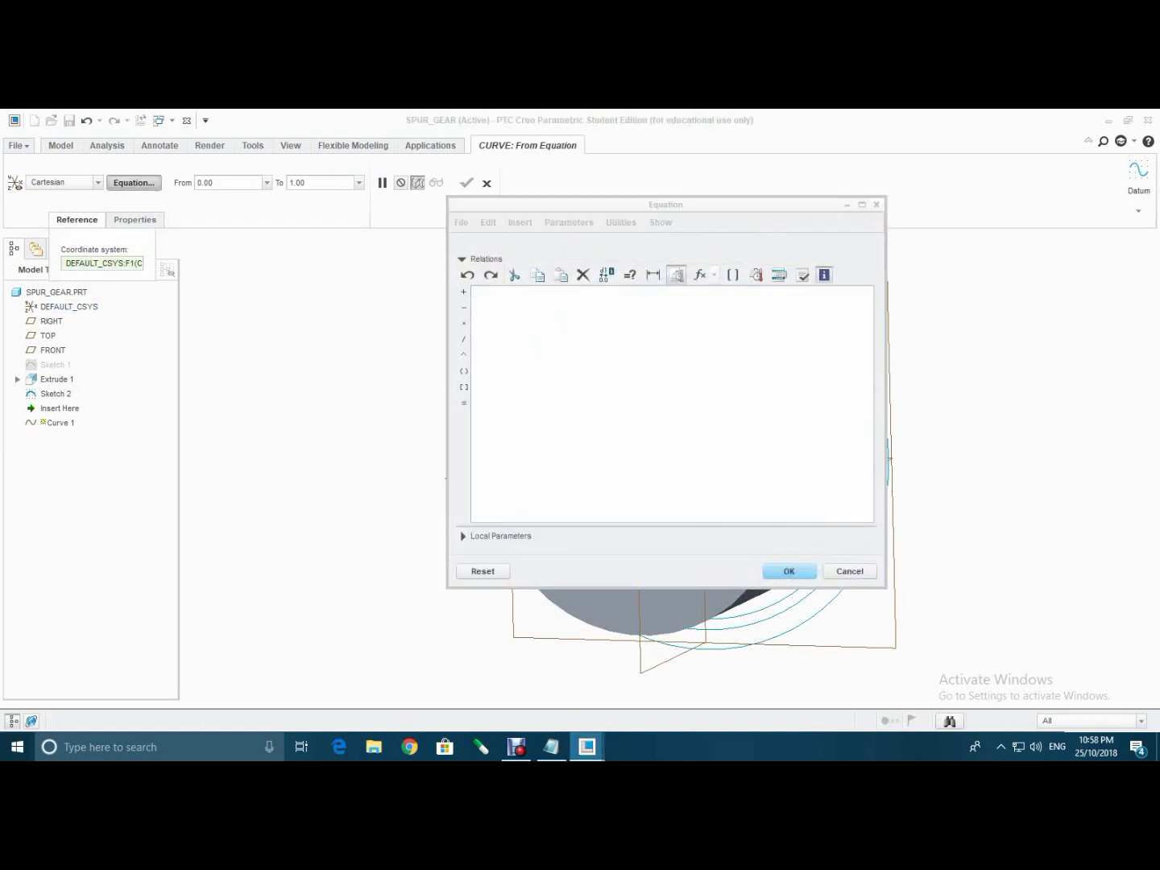
left_click(587, 747)
left_click(517, 747)
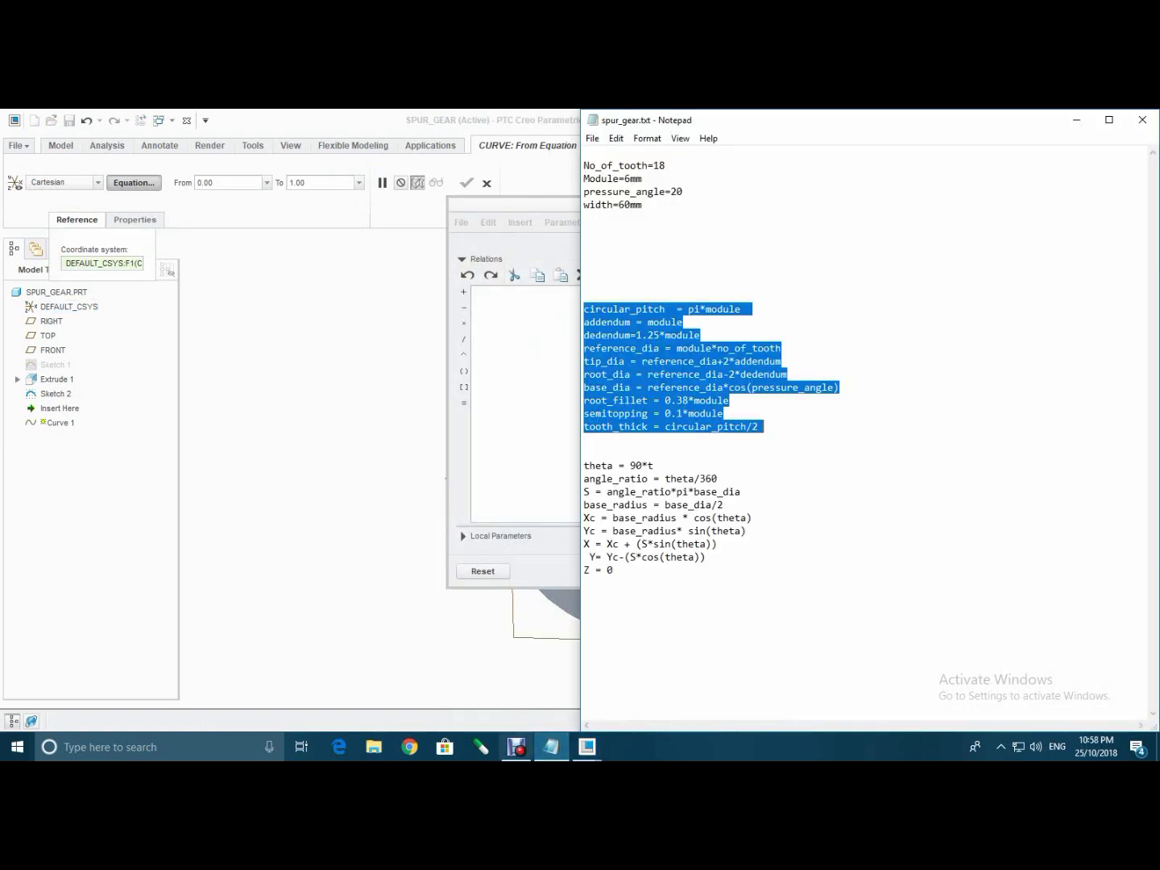
left_click(612, 568)
left_click_drag(613, 569, 584, 452)
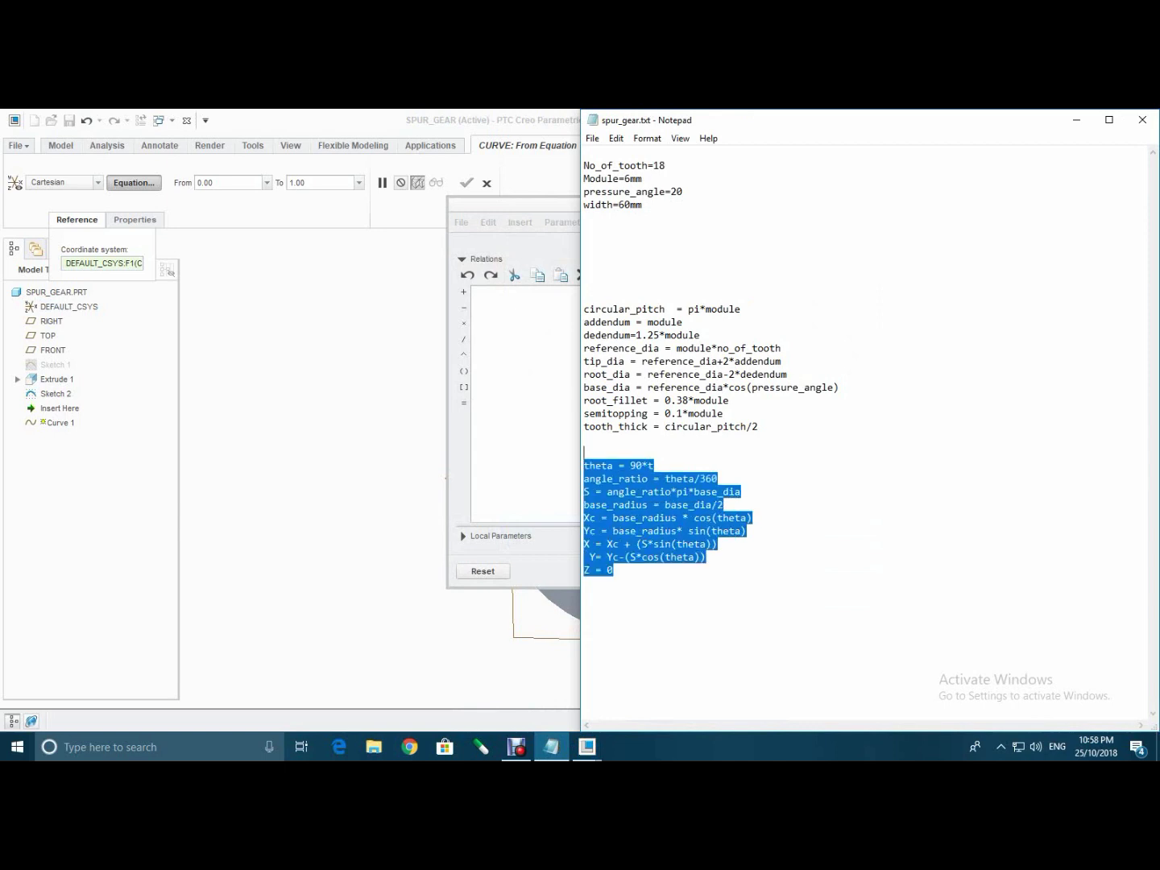
right_click(613, 475)
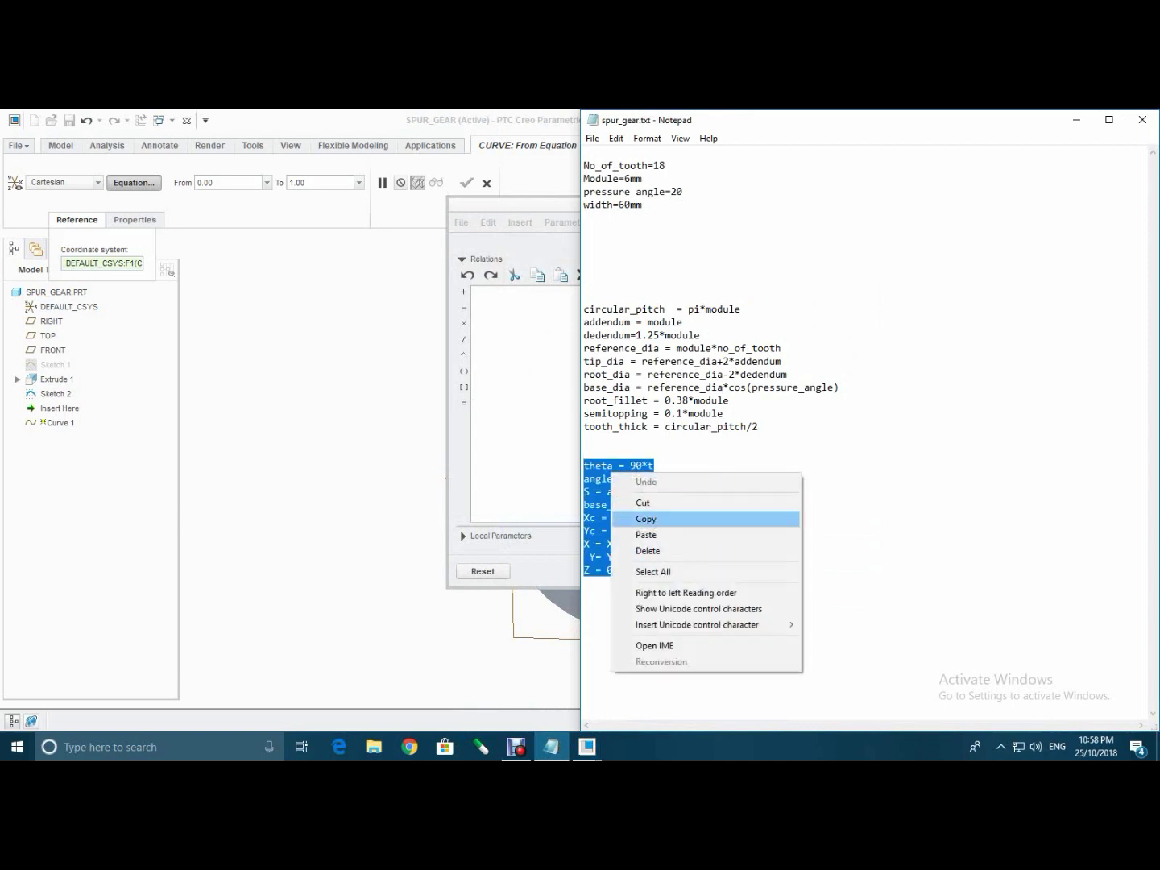
left_click(647, 519)
left_click(510, 340)
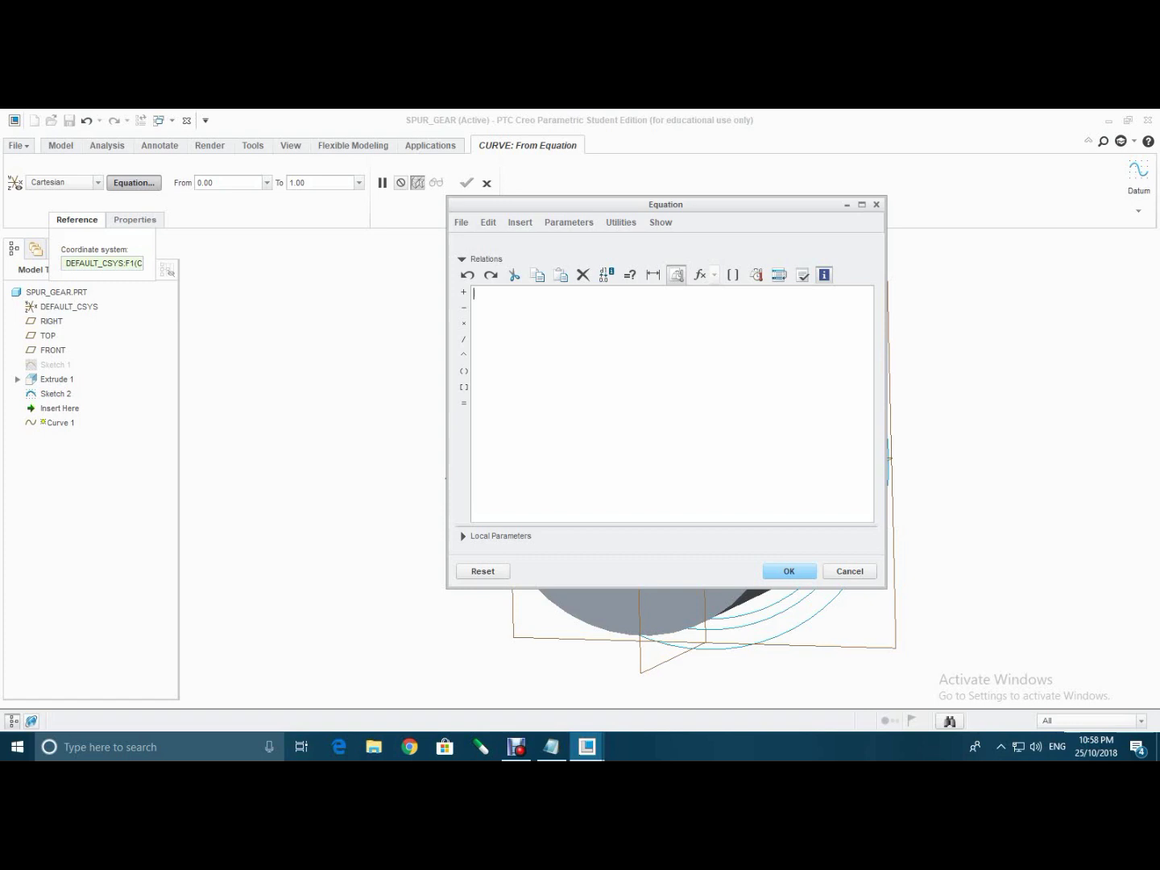
right_click(507, 340)
left_click(545, 597)
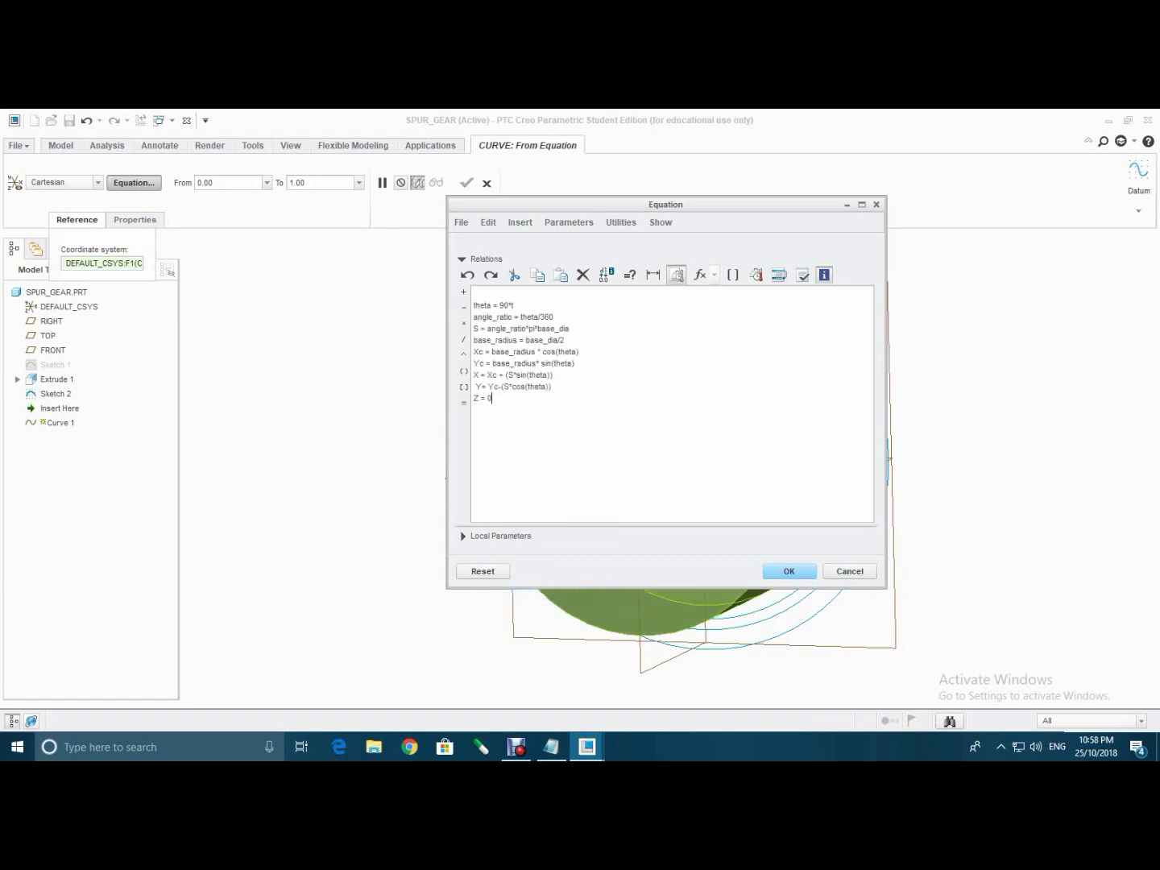
- Verify the curve's relations, accept the equations, and complete the involute curve over the range 0.00 to 1.00
left_click(802, 275)
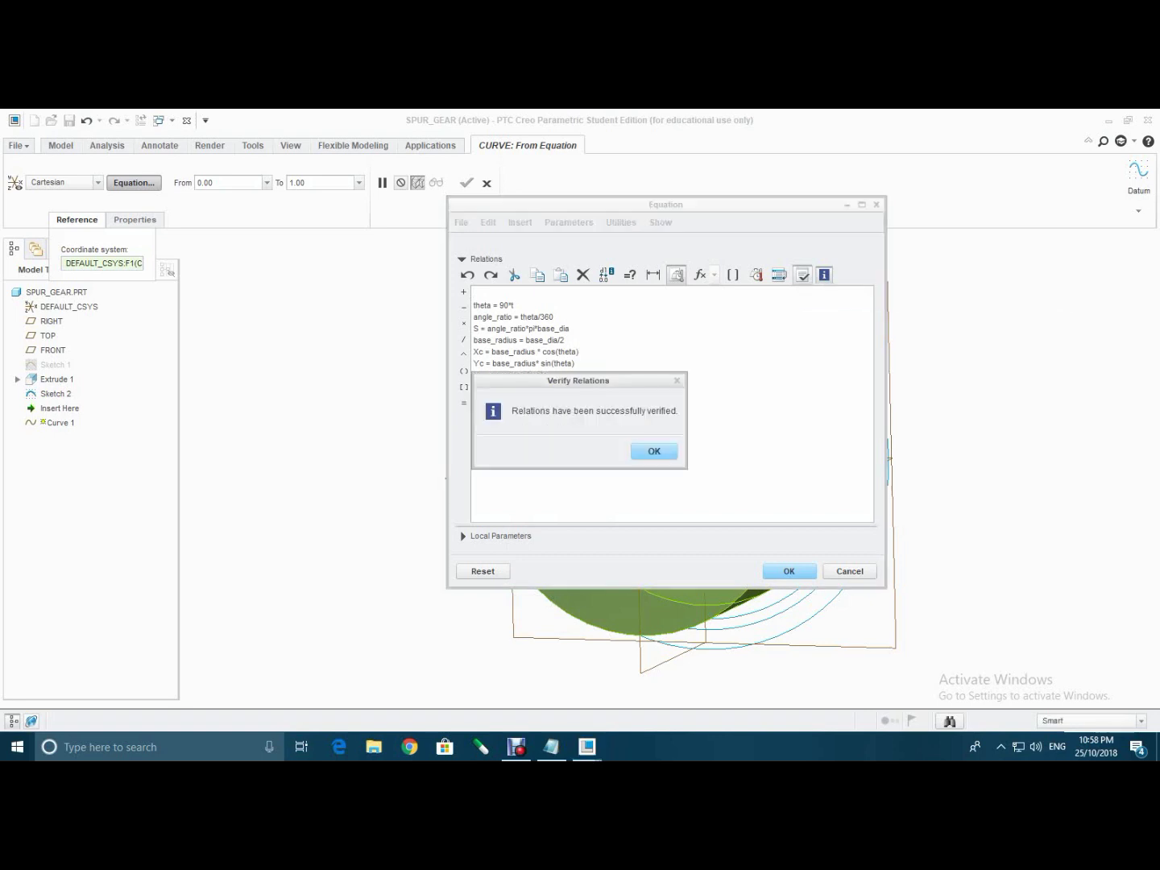
left_click(654, 452)
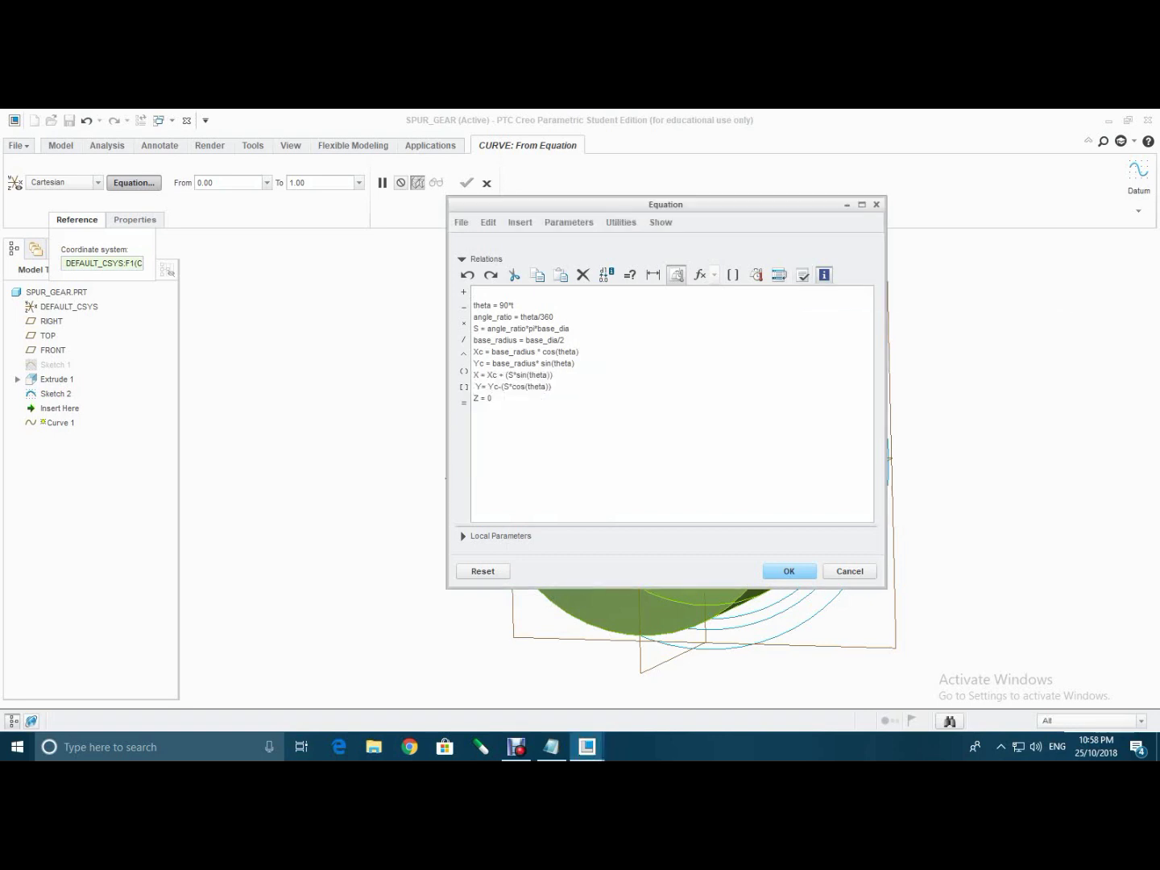
left_click(789, 570)
scroll(614, 348, "down", 3)
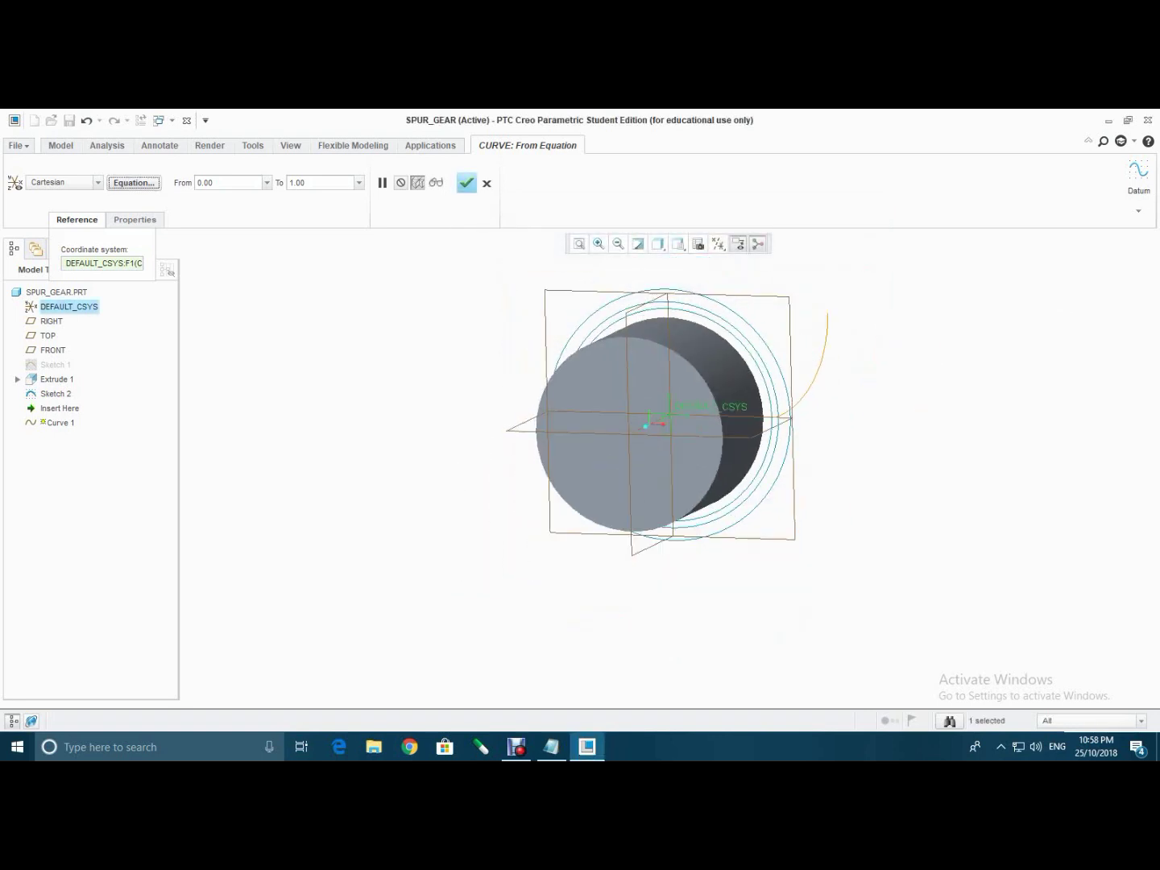
left_click(466, 183)
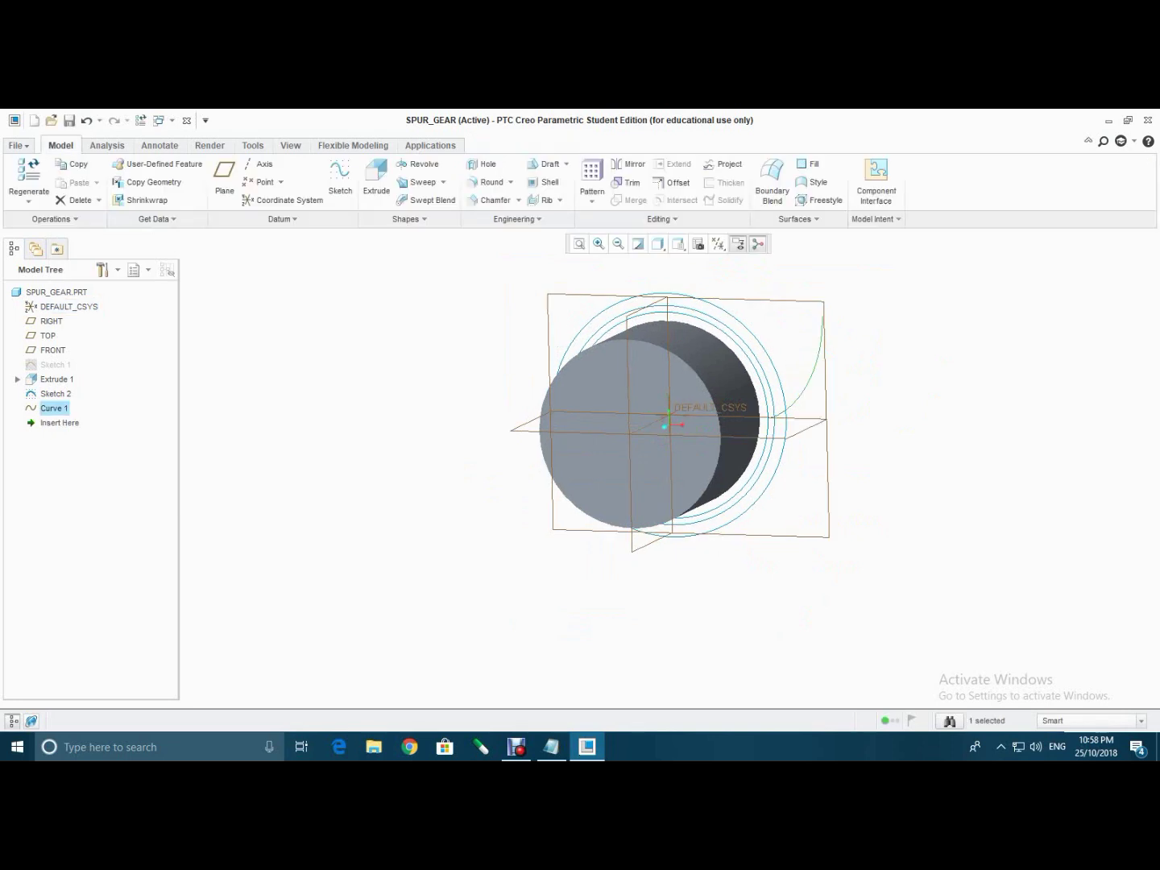
- Orient the model to the FRONT view and start a new sketch on the FRONT datum plane
left_click(677, 243)
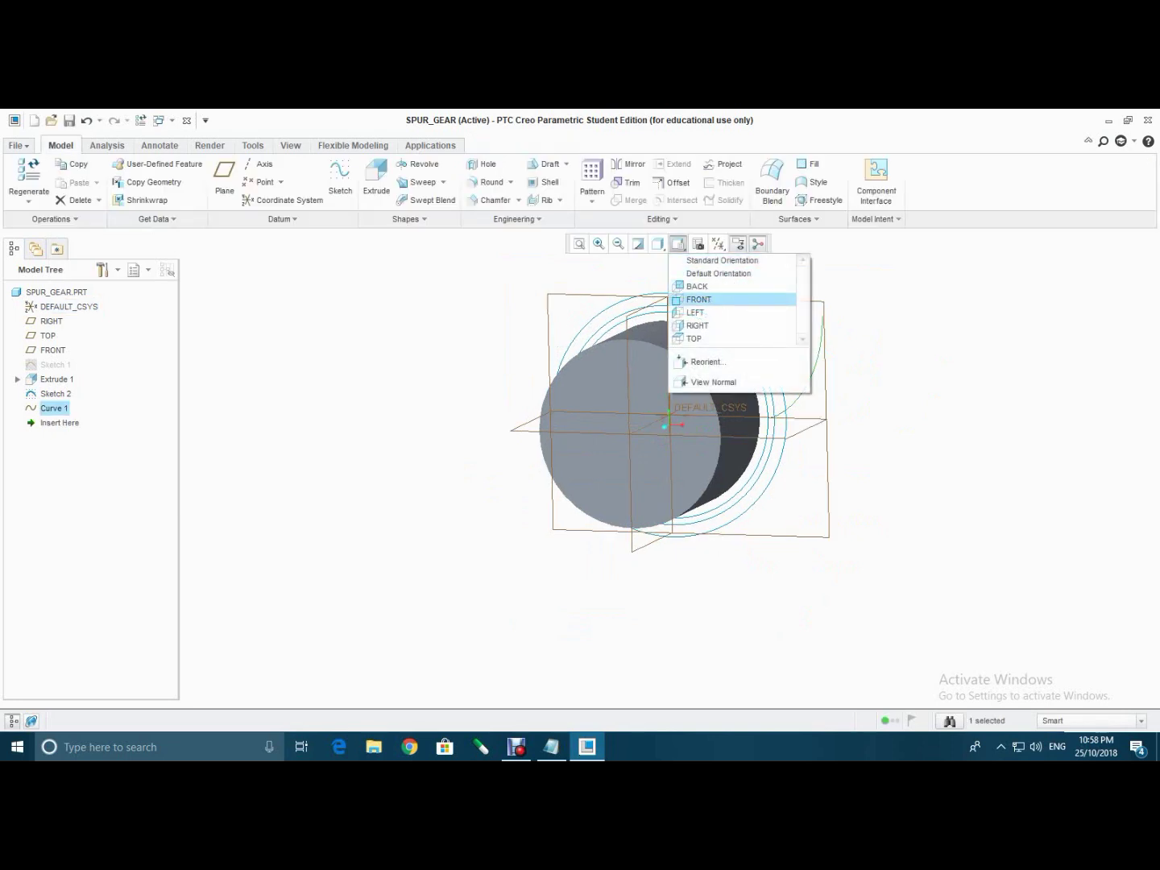
left_click(698, 299)
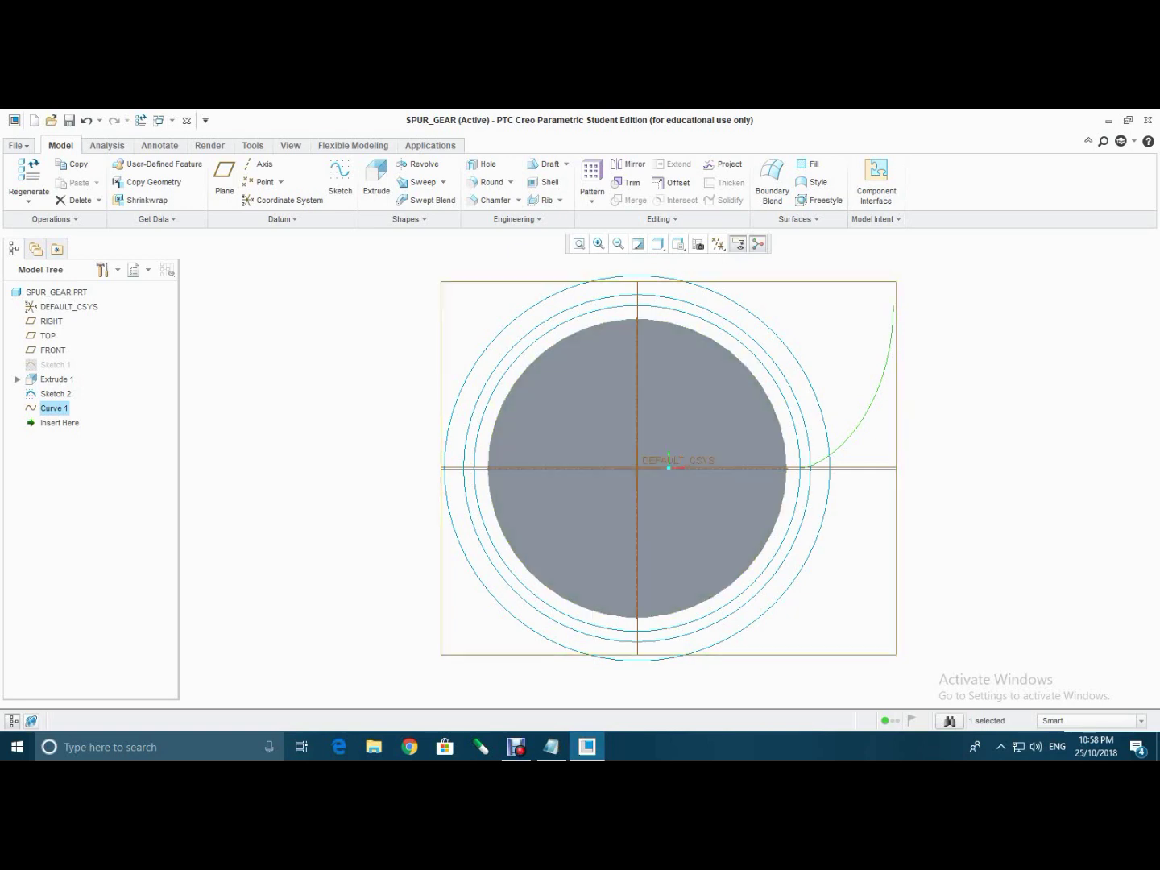
left_click(53, 350)
left_click(340, 179)
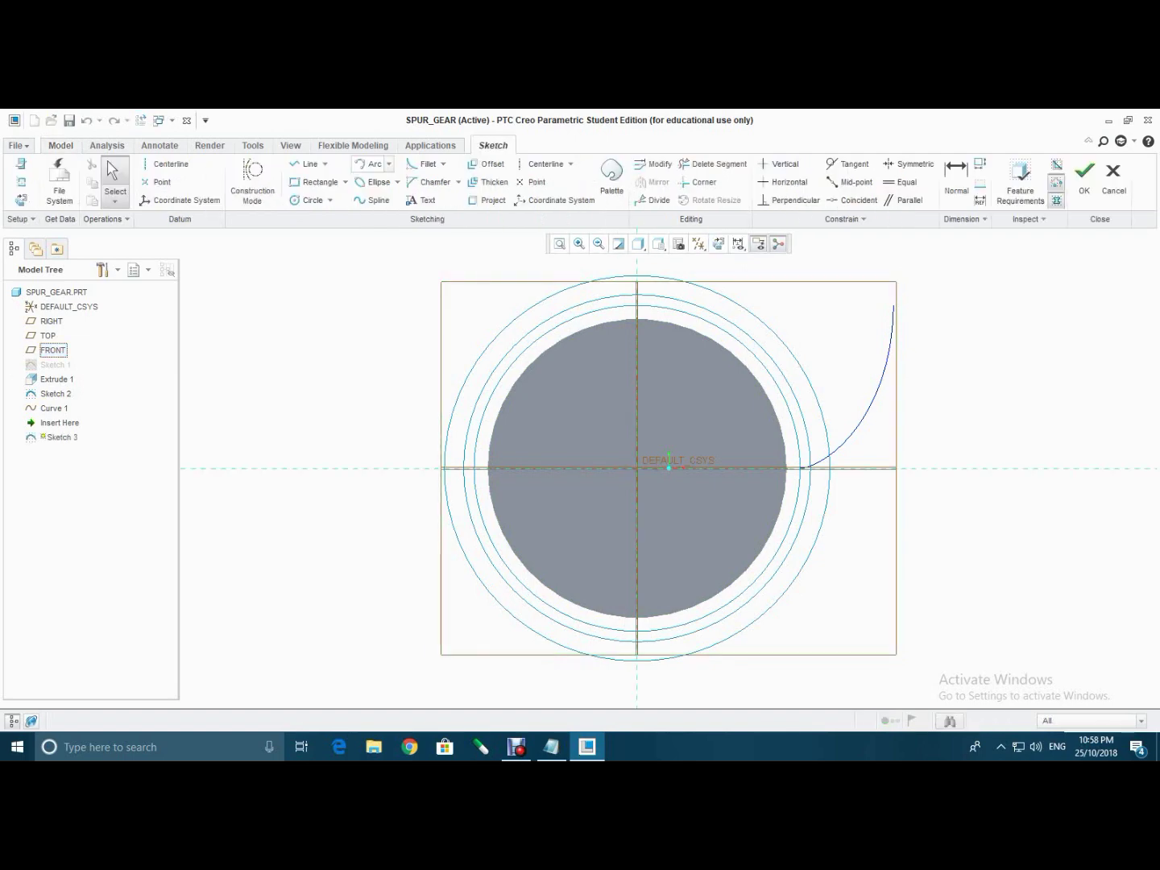
scroll(897, 372, "down", 1)
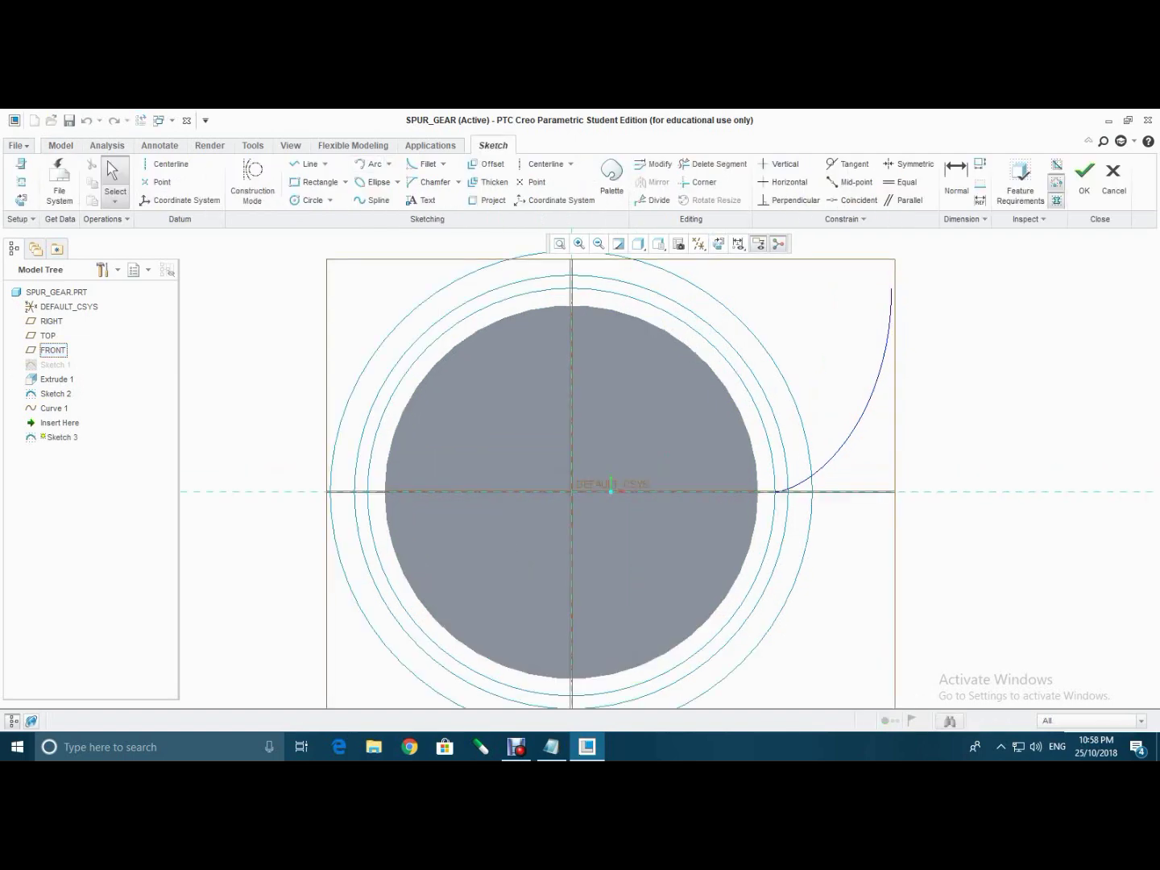
scroll(899, 373, "down", 1)
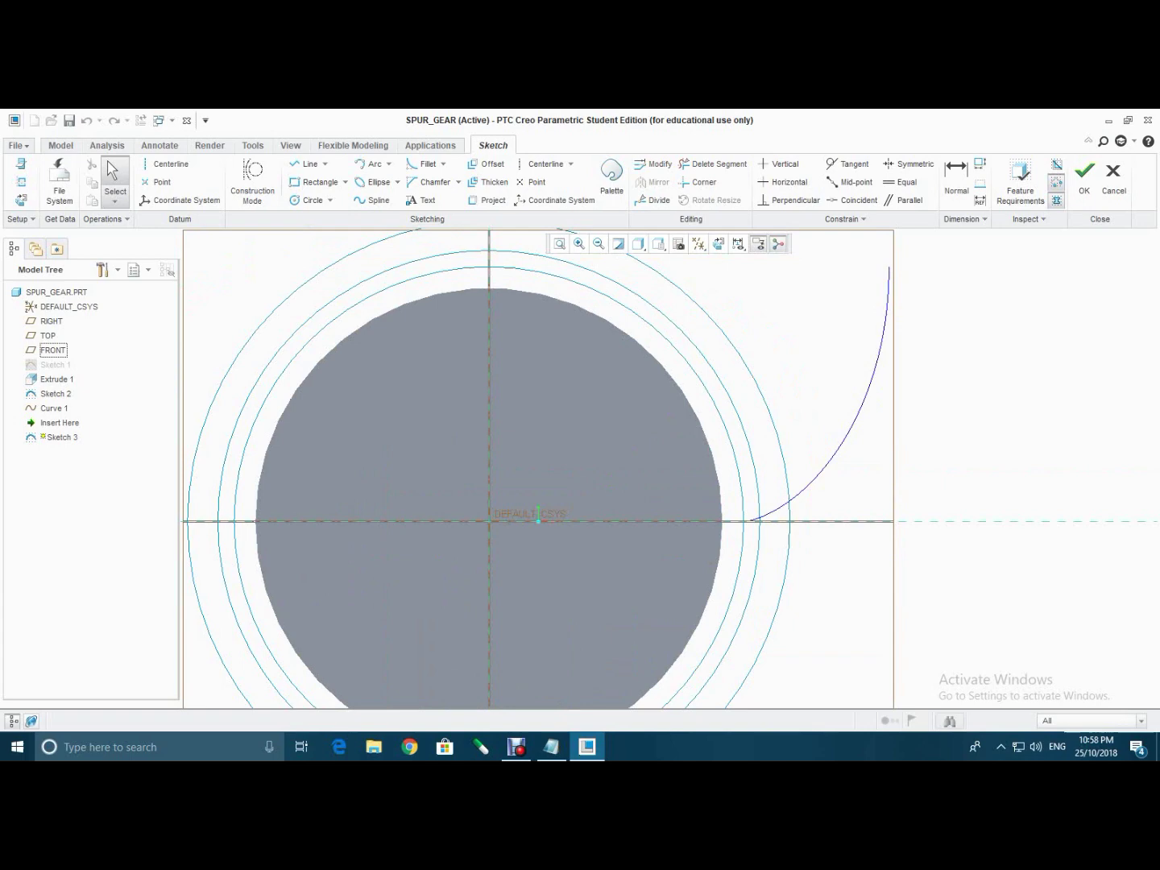
- Add the involute curve and the three concentric Sketch 2 circles as references for the sketch
right_click(939, 367)
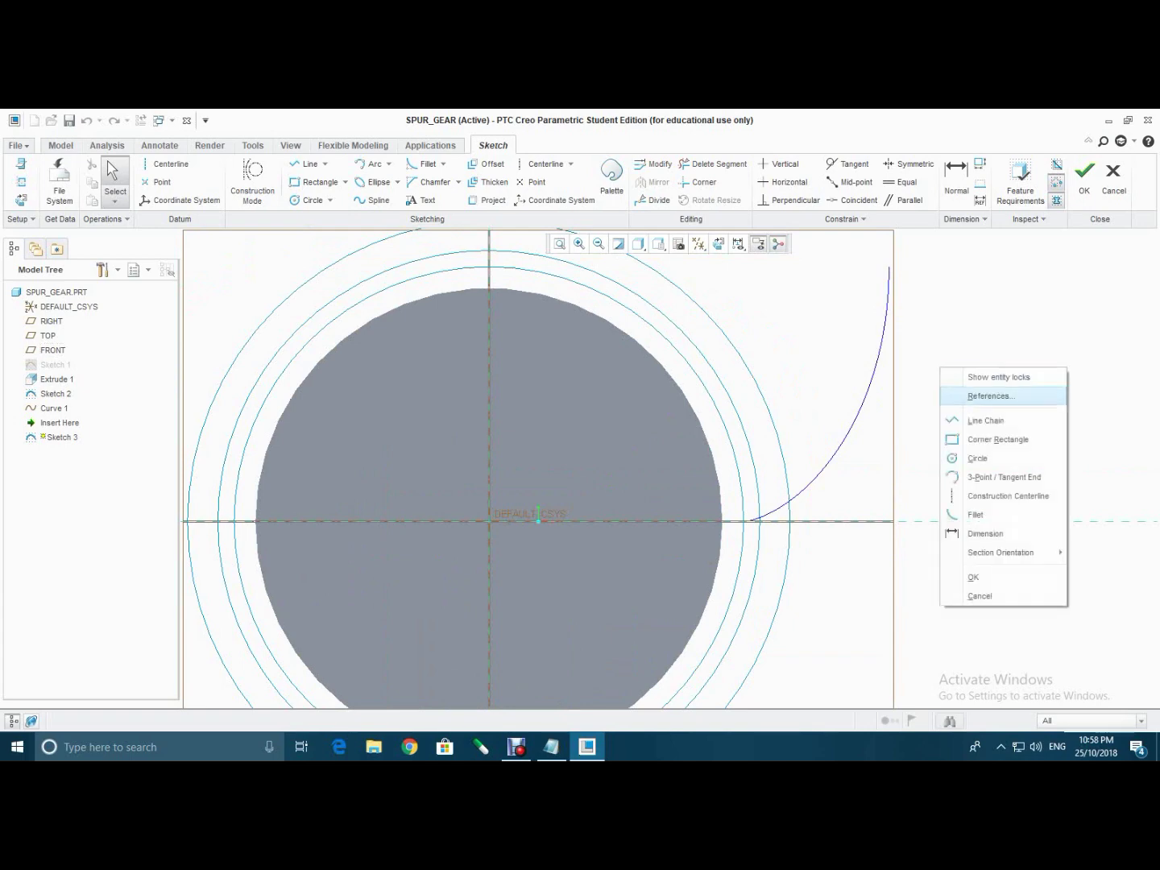
left_click(990, 394)
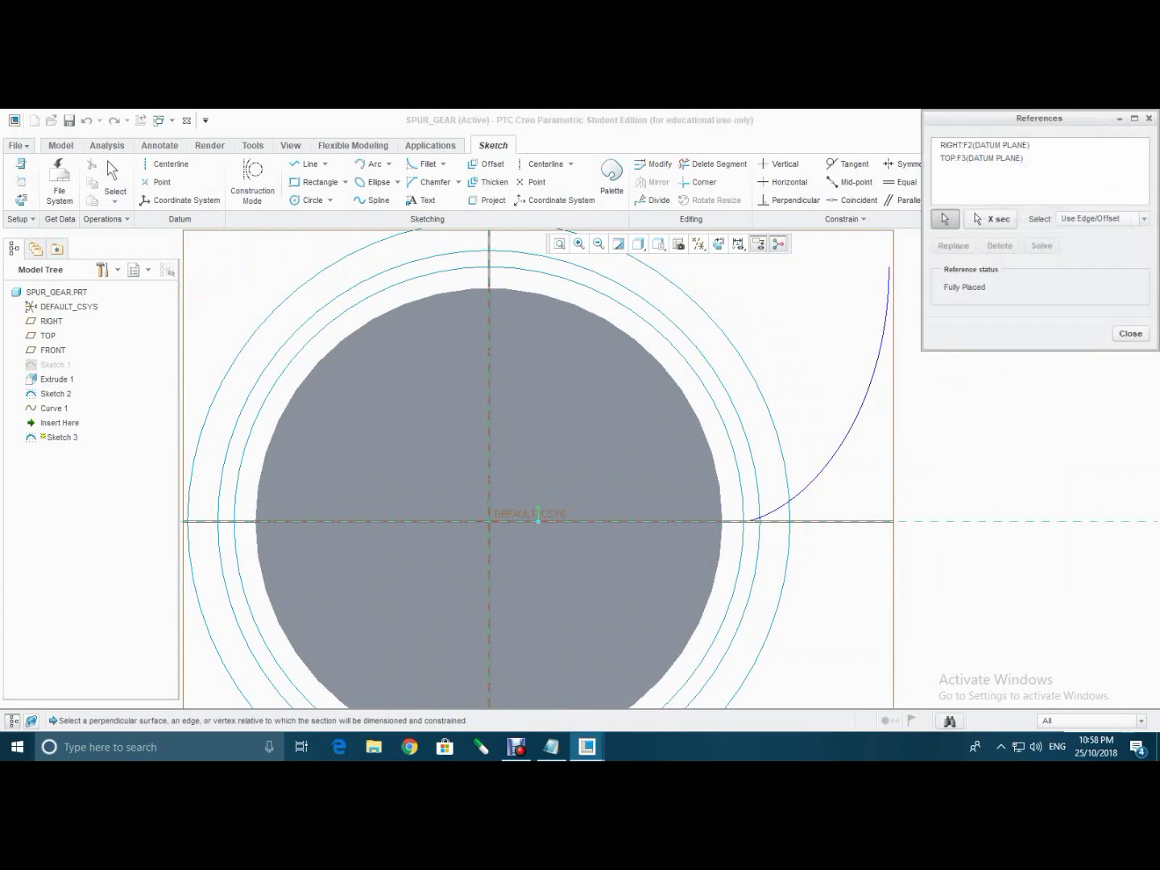
left_click(844, 443)
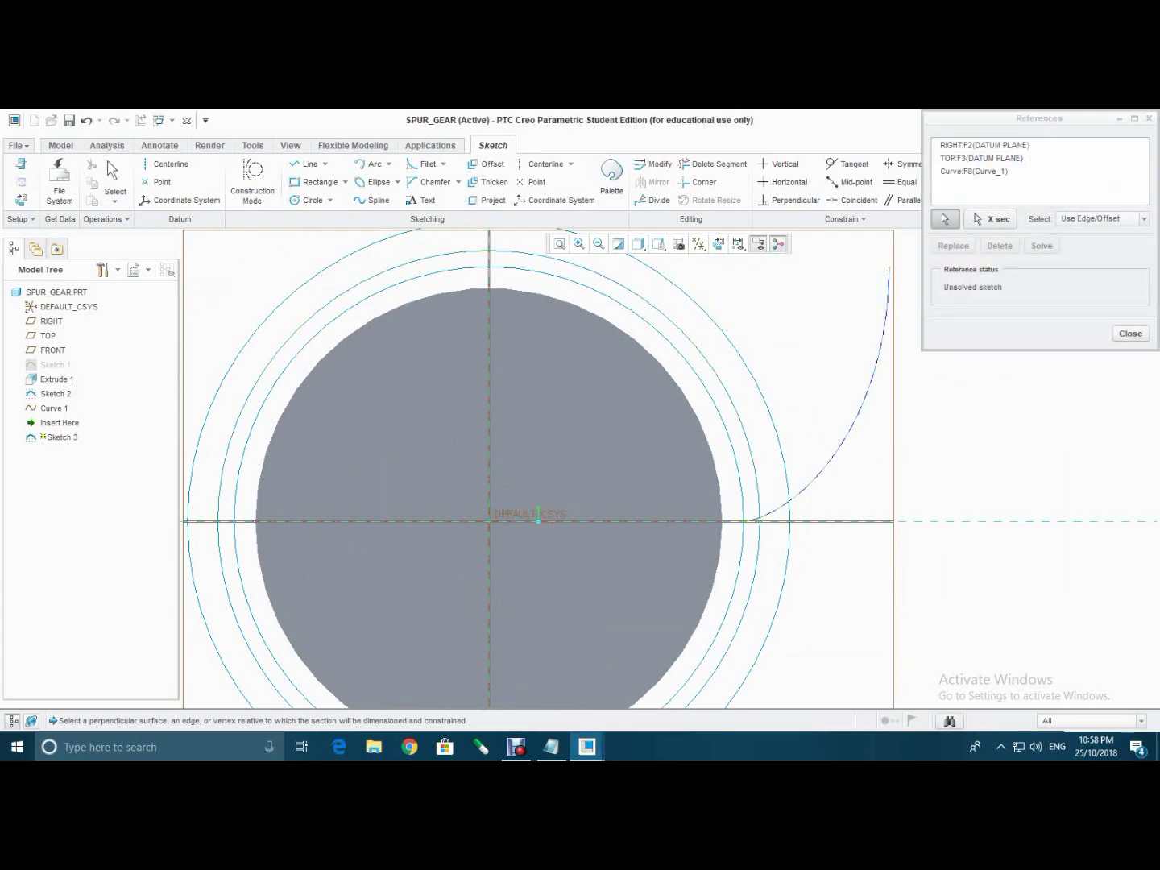
left_click(734, 407)
left_click(716, 406)
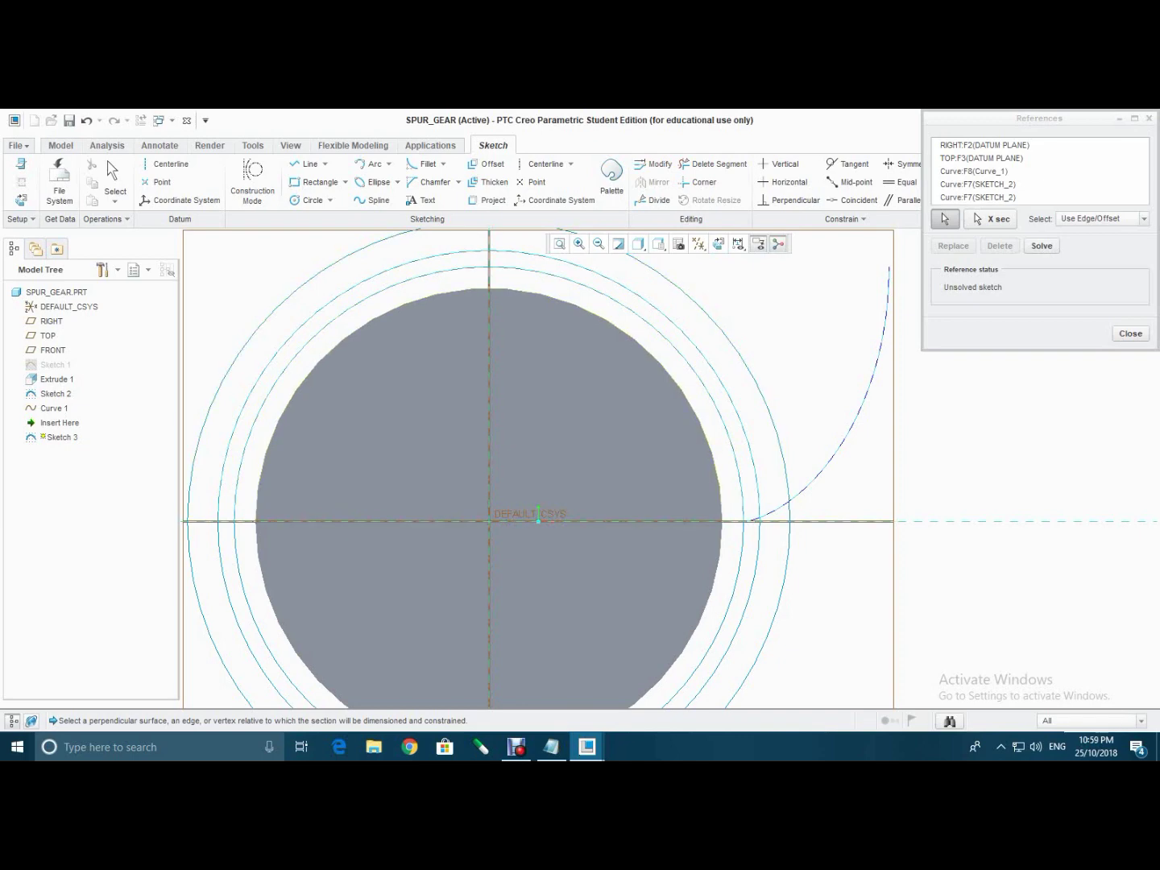
left_click(786, 477)
left_click(1130, 333)
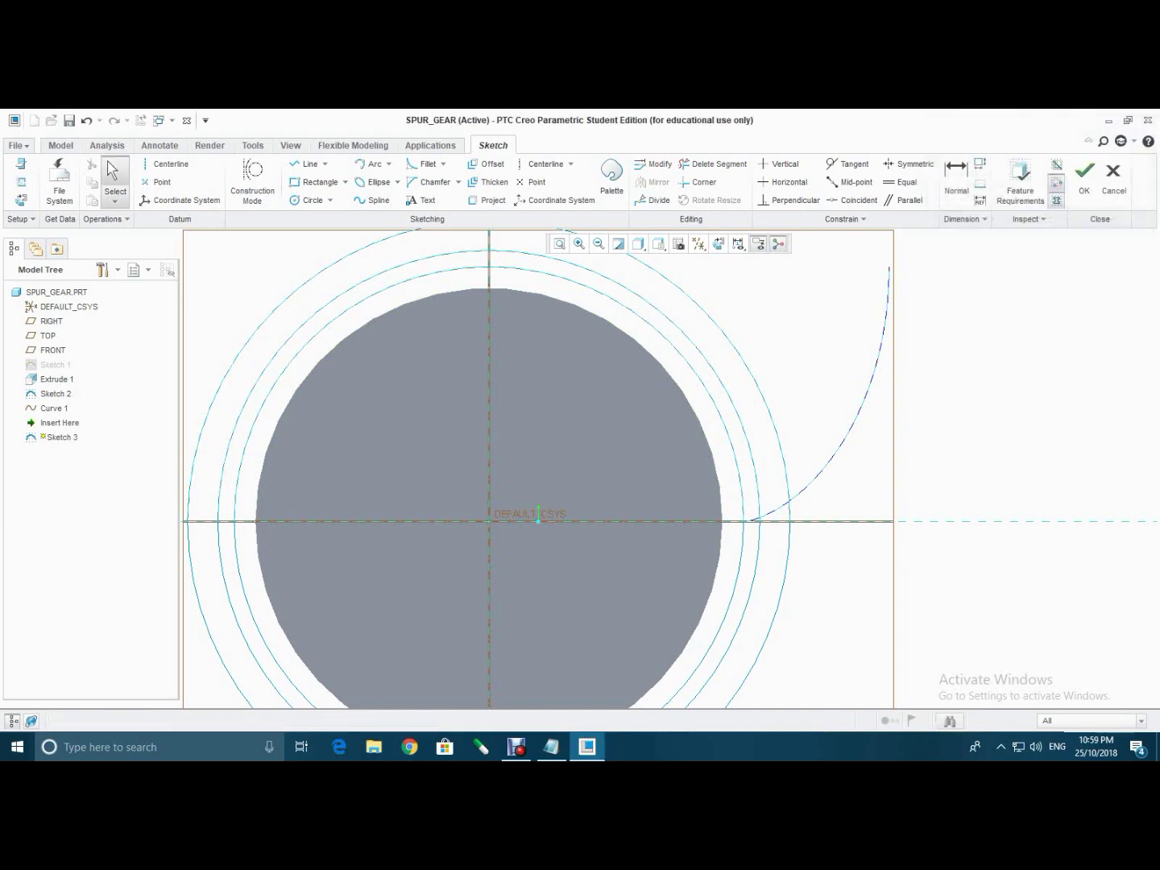
- Sketch a center-and-ends arc about the origin along the middle circle, from its involute intersection up to a height of about 6.31
left_click(388, 163)
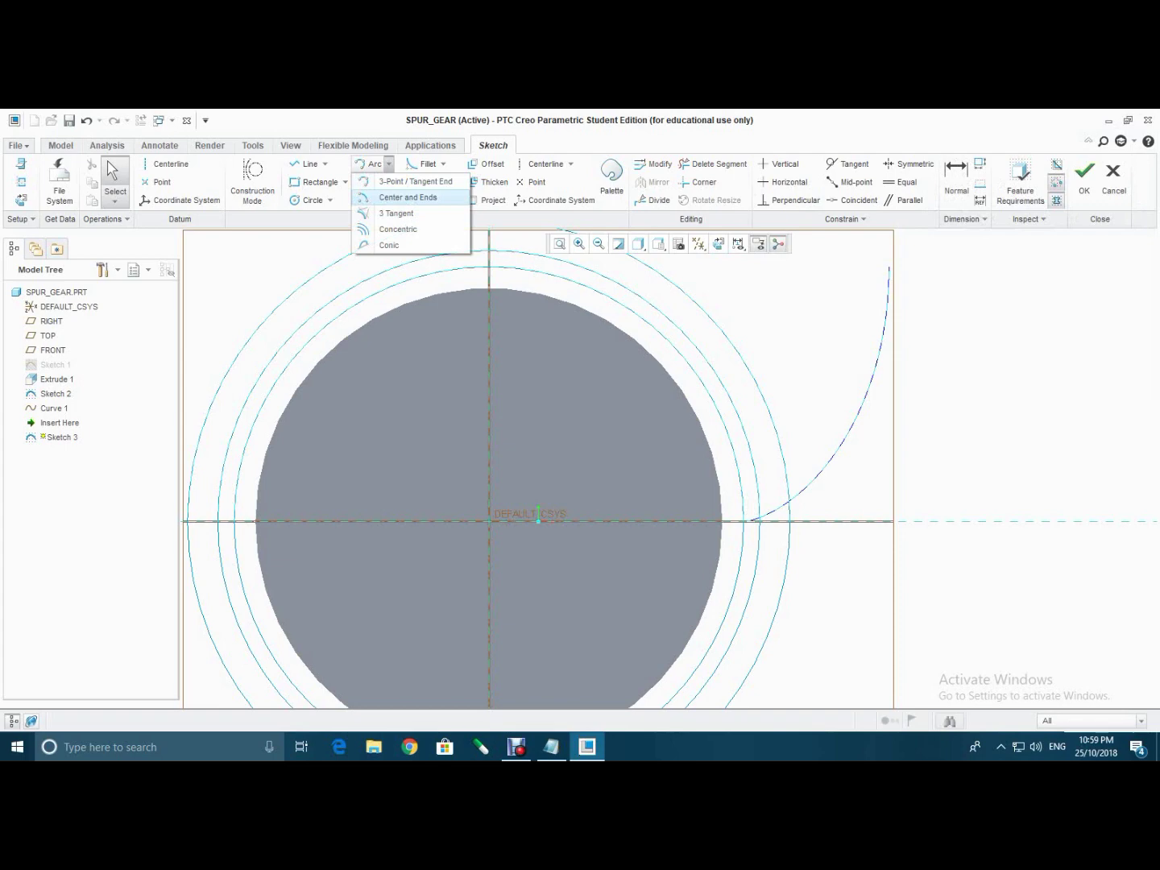
left_click(408, 199)
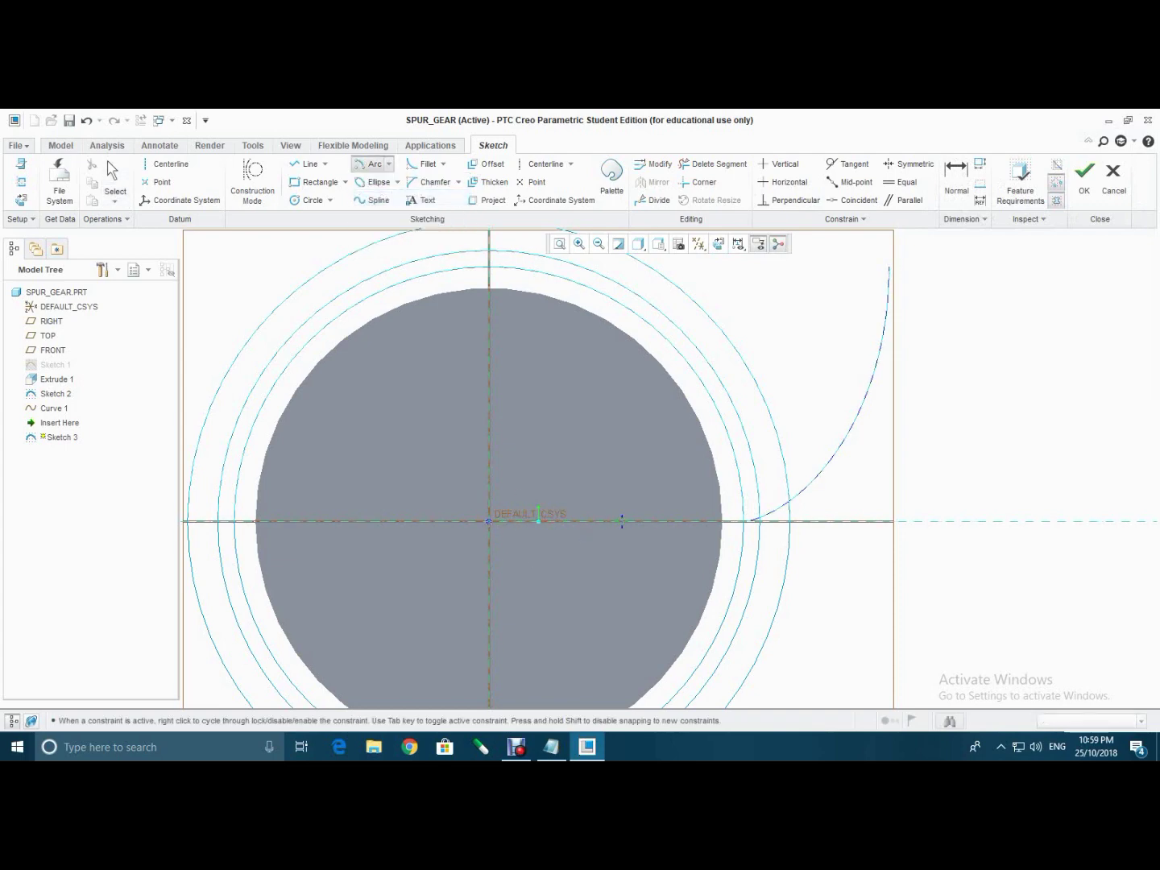
scroll(758, 520, "down", 6)
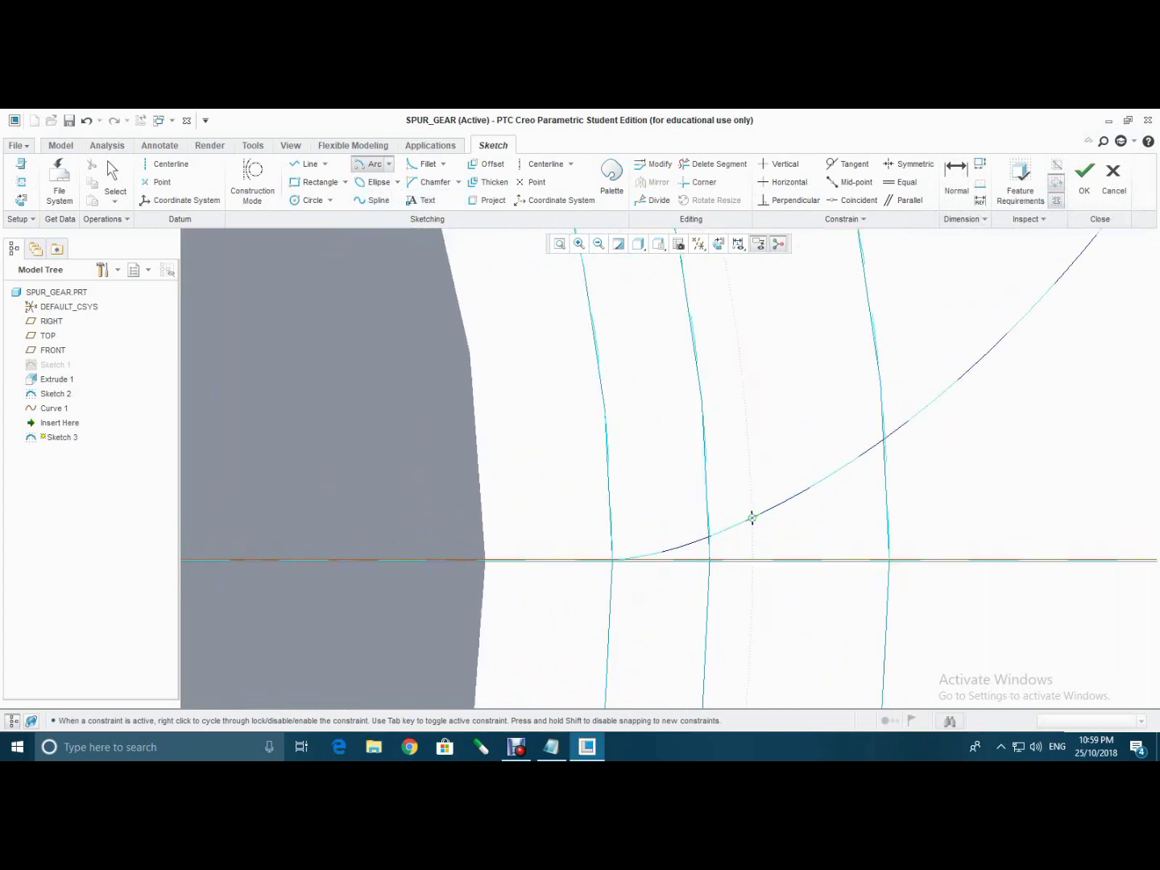
left_click(708, 535)
left_click(701, 372)
middle_click(705, 374)
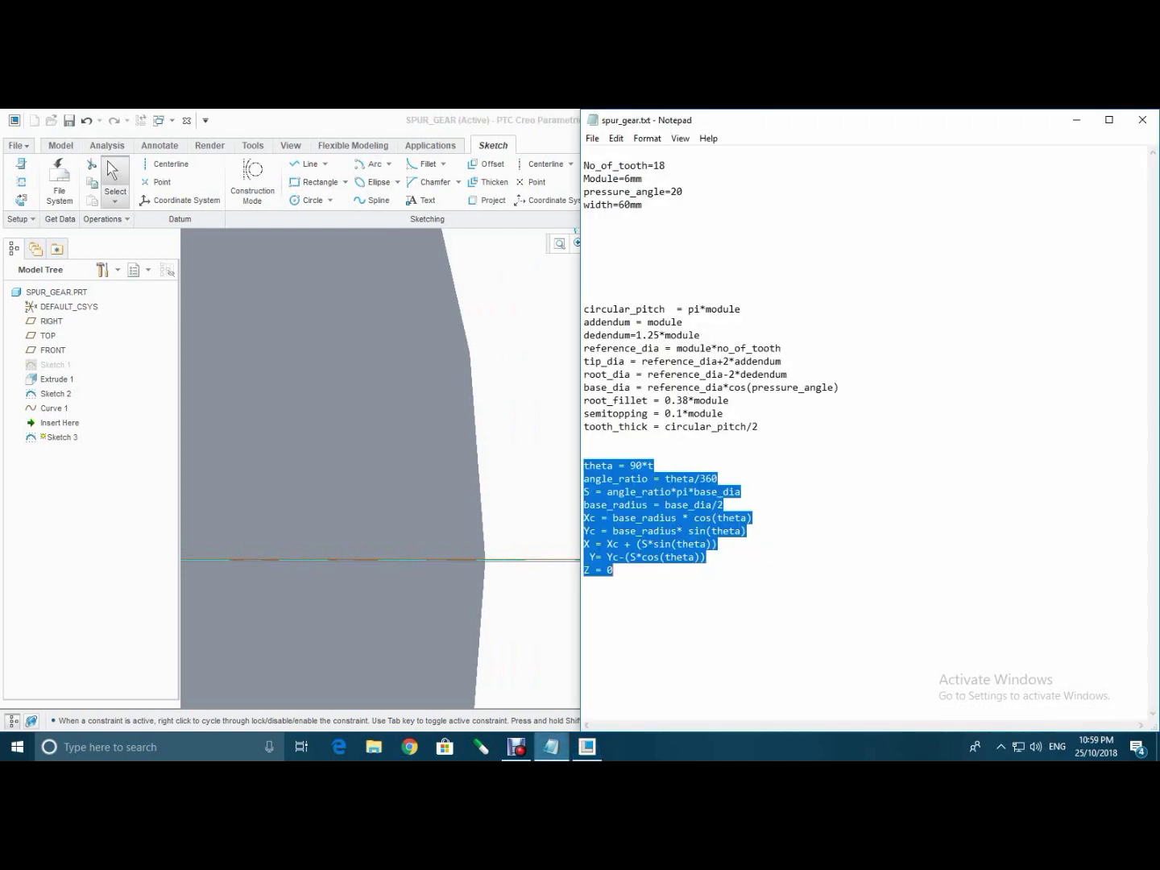
- Switch to the spur_gear.txt Notepad file, copy the parameter name tooth_thick, and return to the sketch in Creo
left_click(551, 748)
left_click_drag(649, 426, 583, 426)
right_click(596, 429)
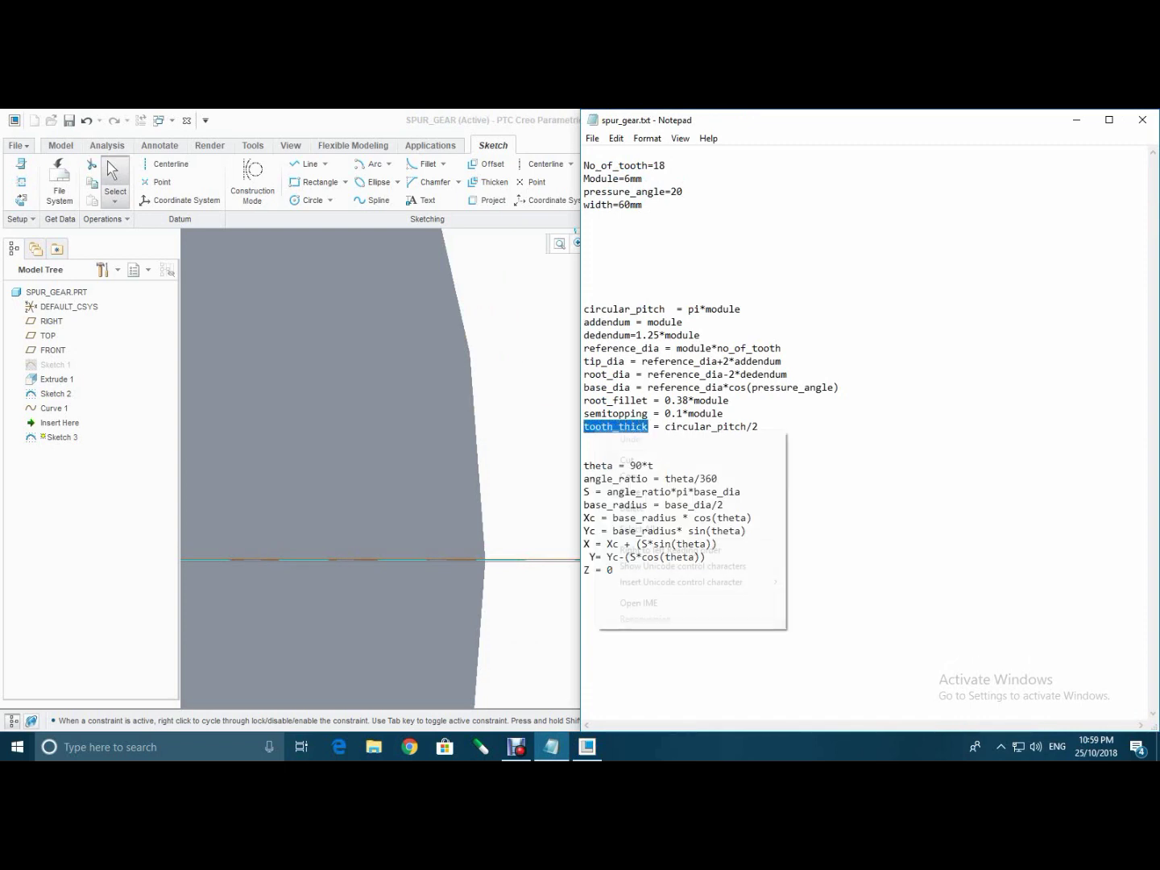
left_click(636, 476)
left_click(1077, 120)
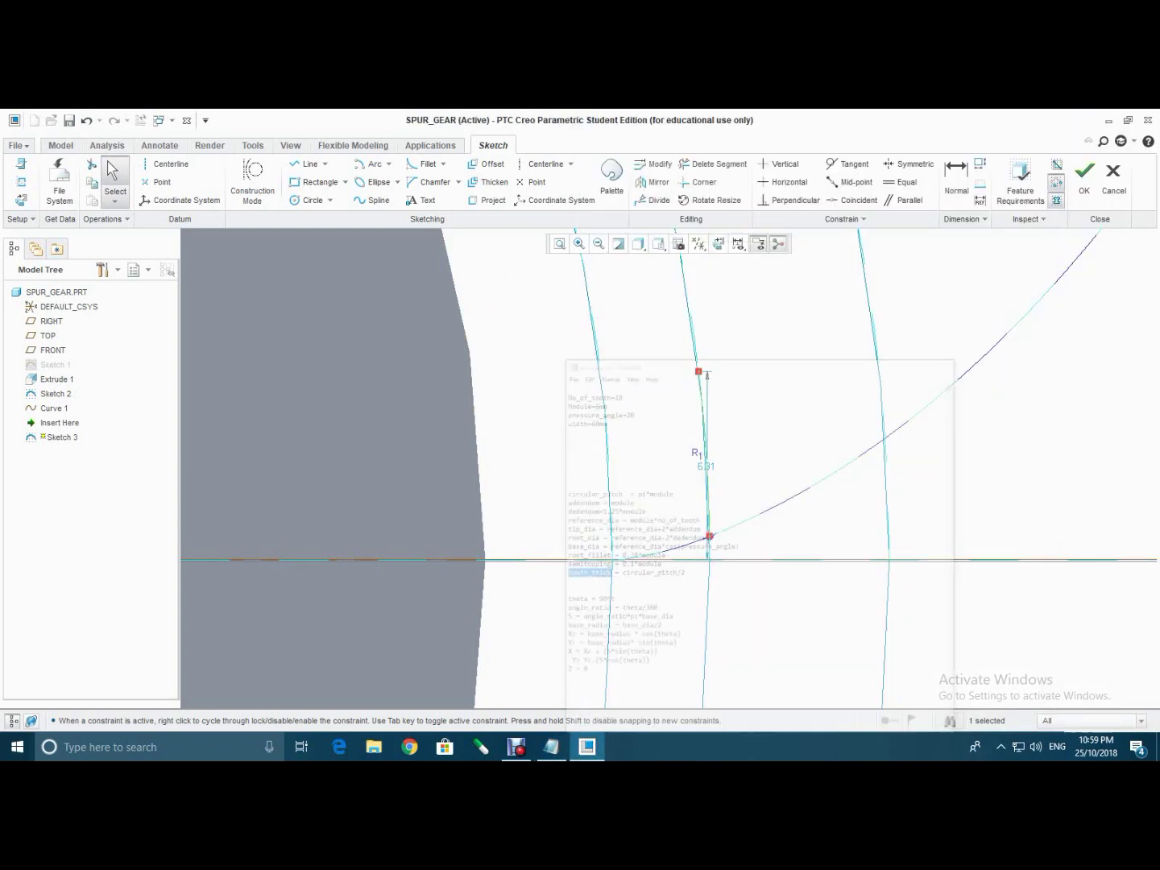
- Drive the arc's vertical height dimension with tooth_thick, add the relation, and complete the sketch
double_click(706, 466)
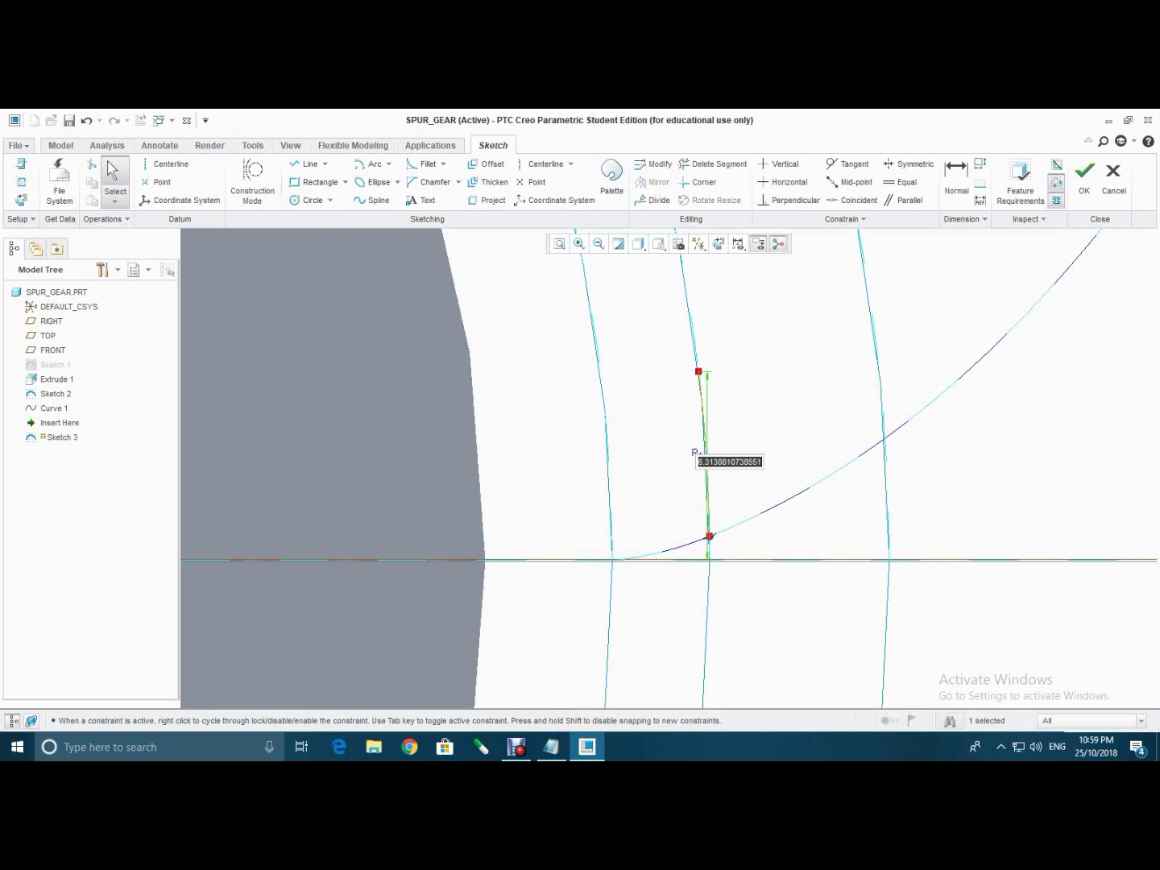
key("ctrl+v")
key("Return")
key("Return")
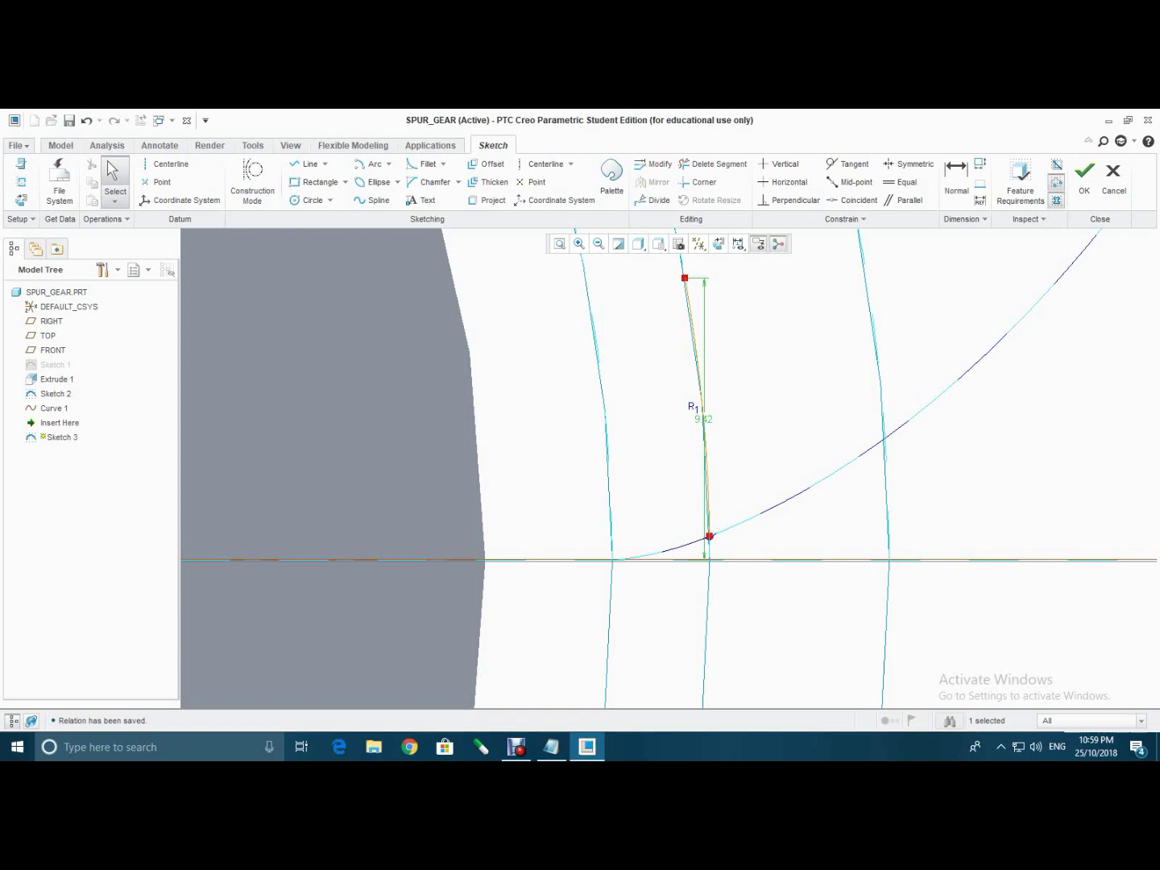
left_click(559, 243)
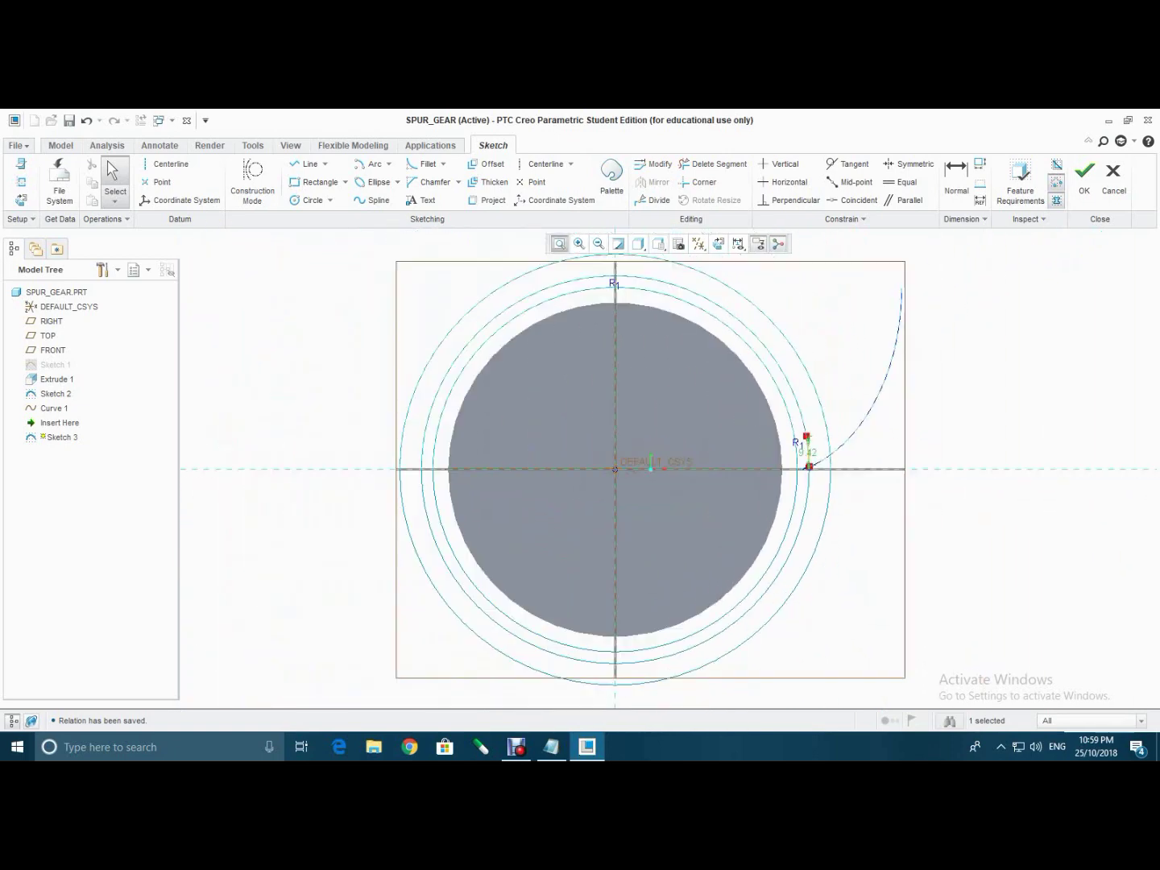
scroll(853, 418, "up", 3)
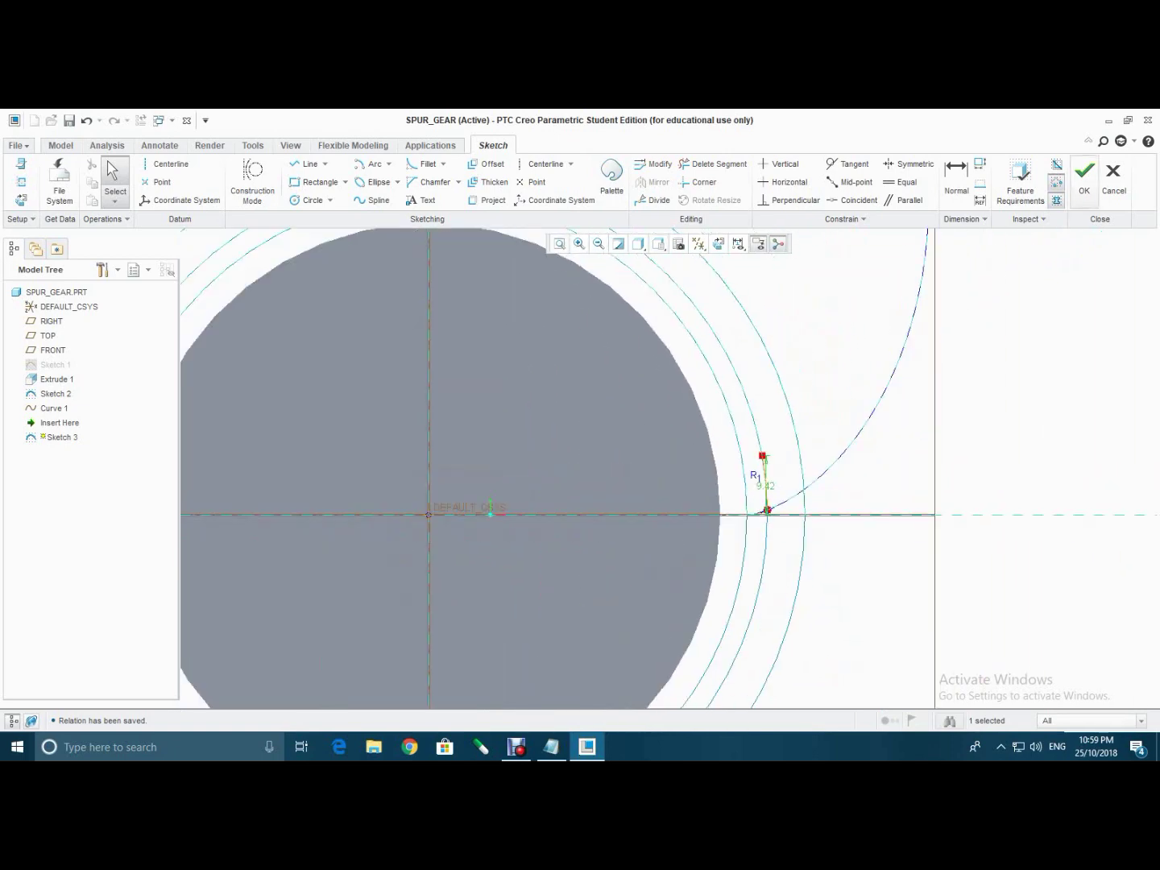
left_click(1083, 177)
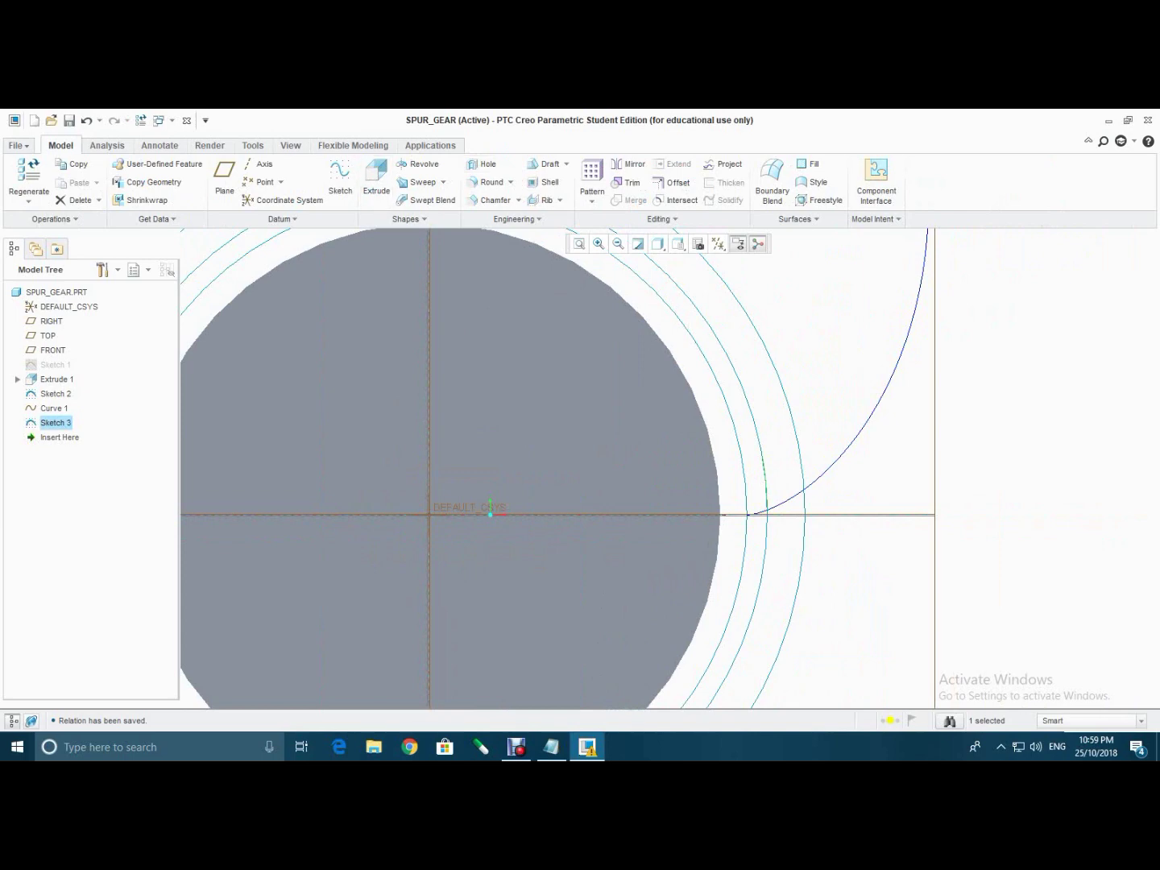
- Create a datum point on the Sketch 3 arc at an offset ratio of 0.5
left_click(262, 182)
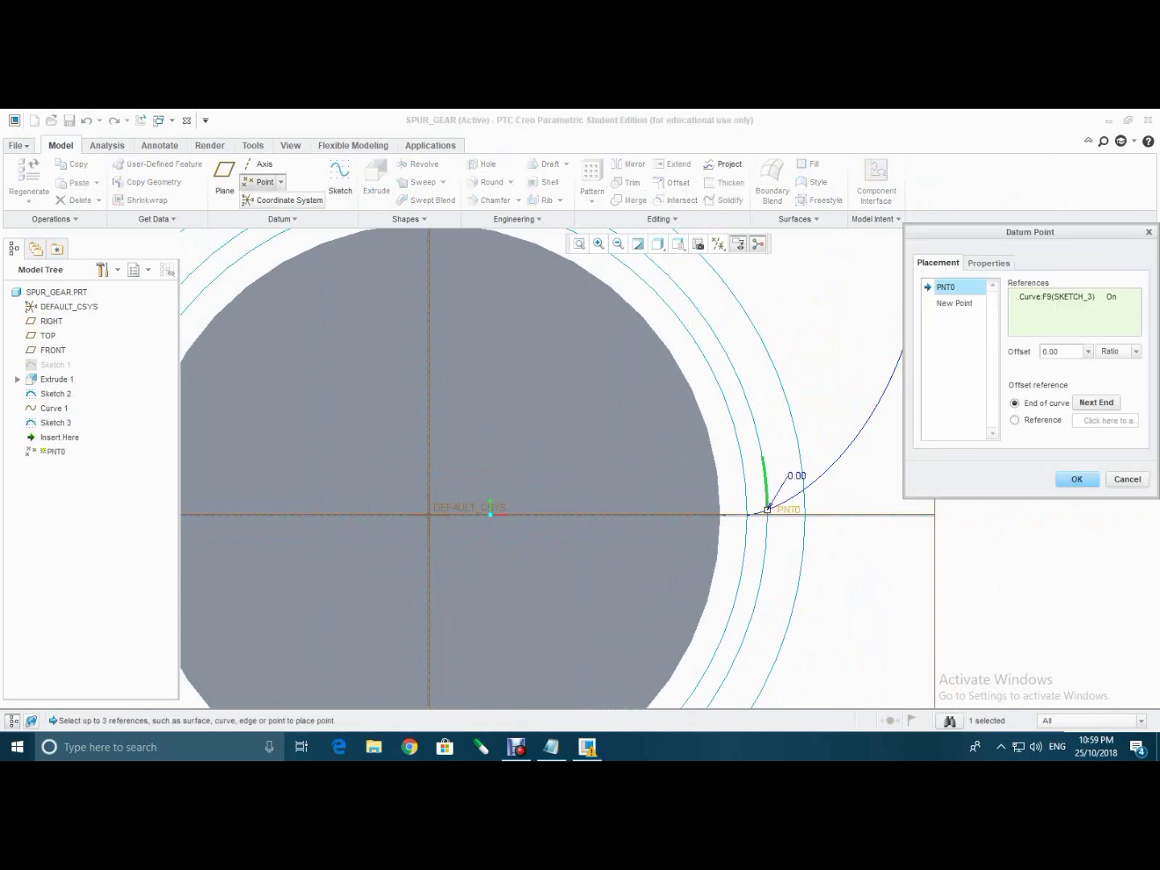
left_click(1051, 352)
type("0.5")
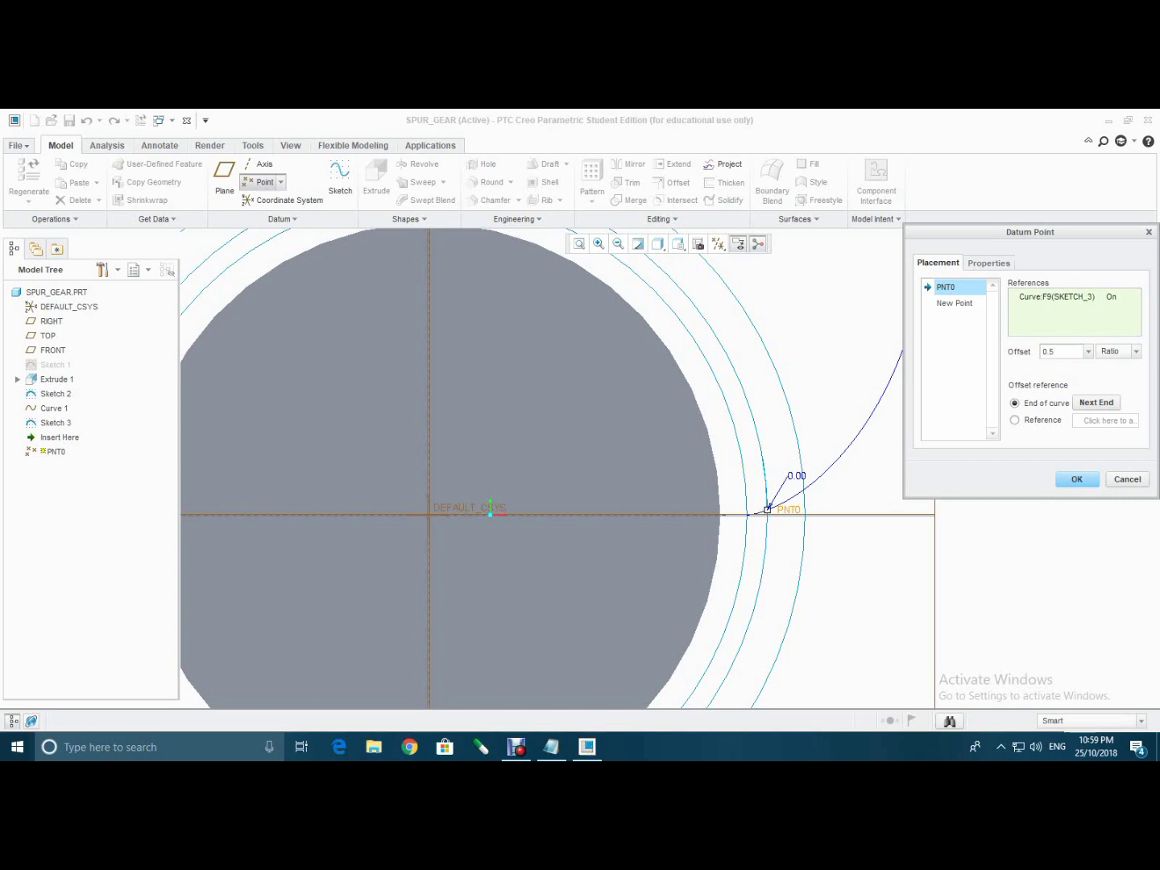
left_click(1077, 479)
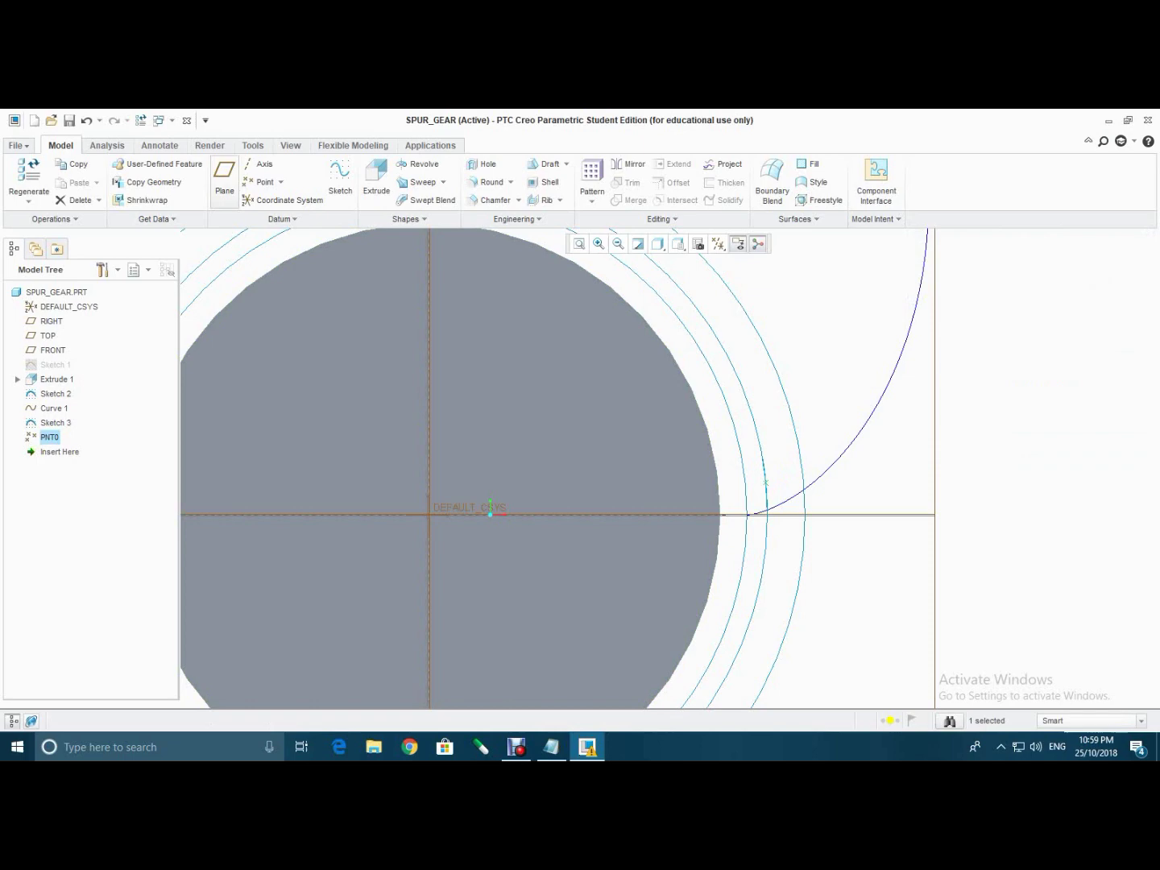
- Create a datum plane through point PNT0 and the Extrude 1 axis A_1
left_click(225, 182)
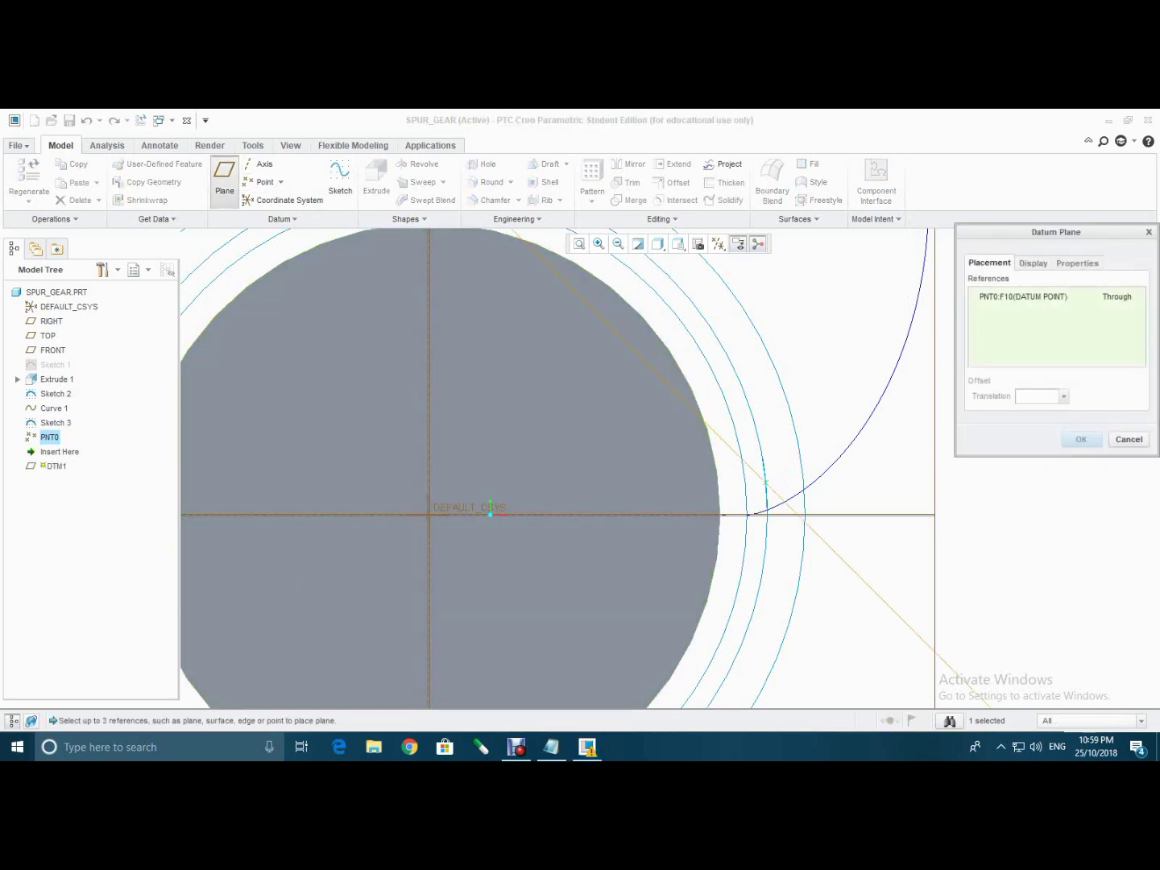
left_click(579, 244)
key("ctrl+d")
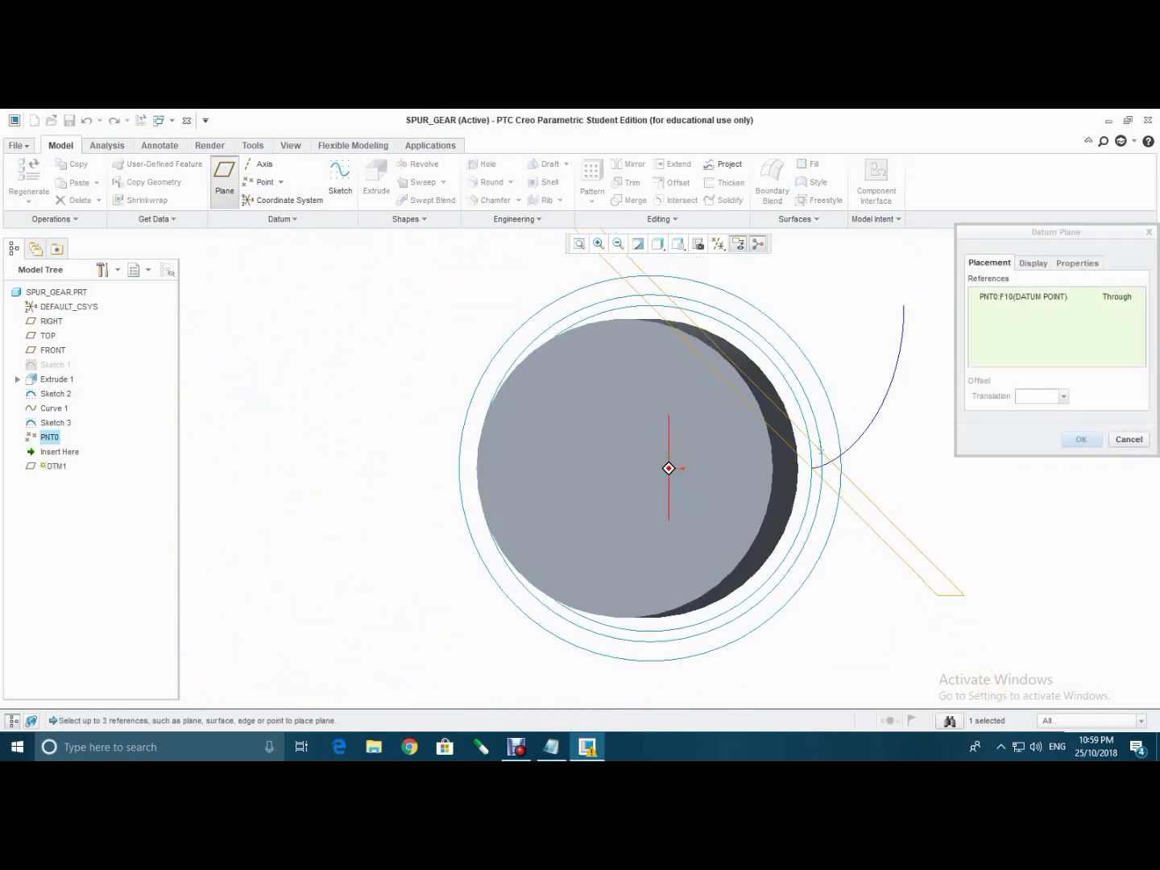
scroll(668, 444, "down", 4)
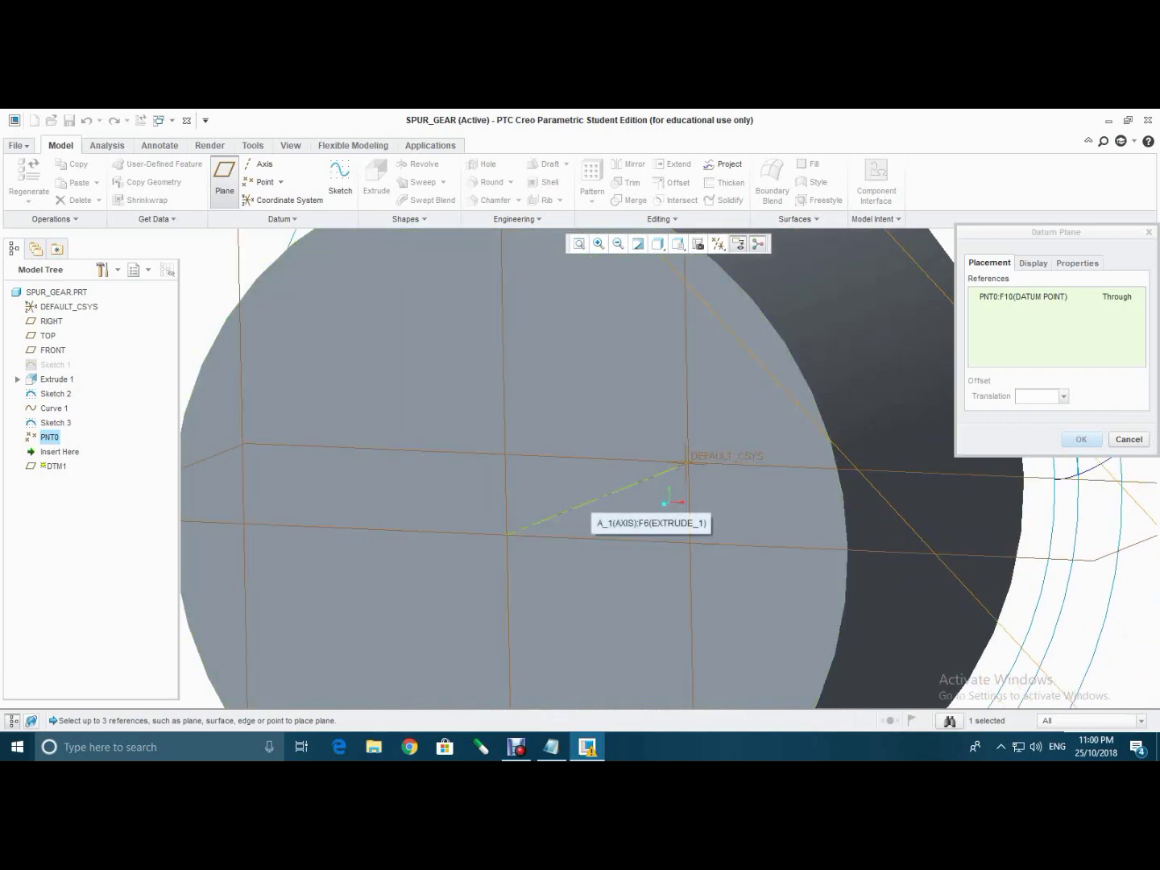
left_click(591, 499, "ctrl")
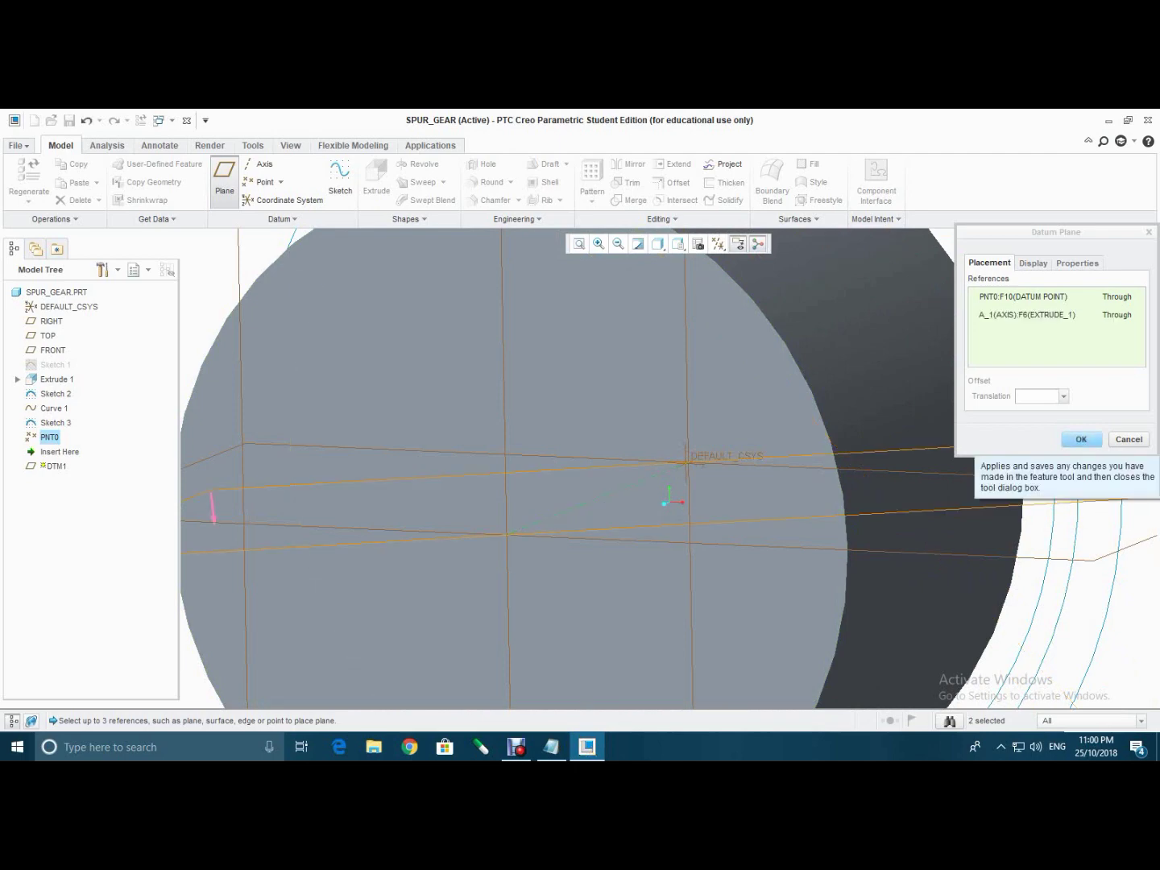
left_click(1082, 438)
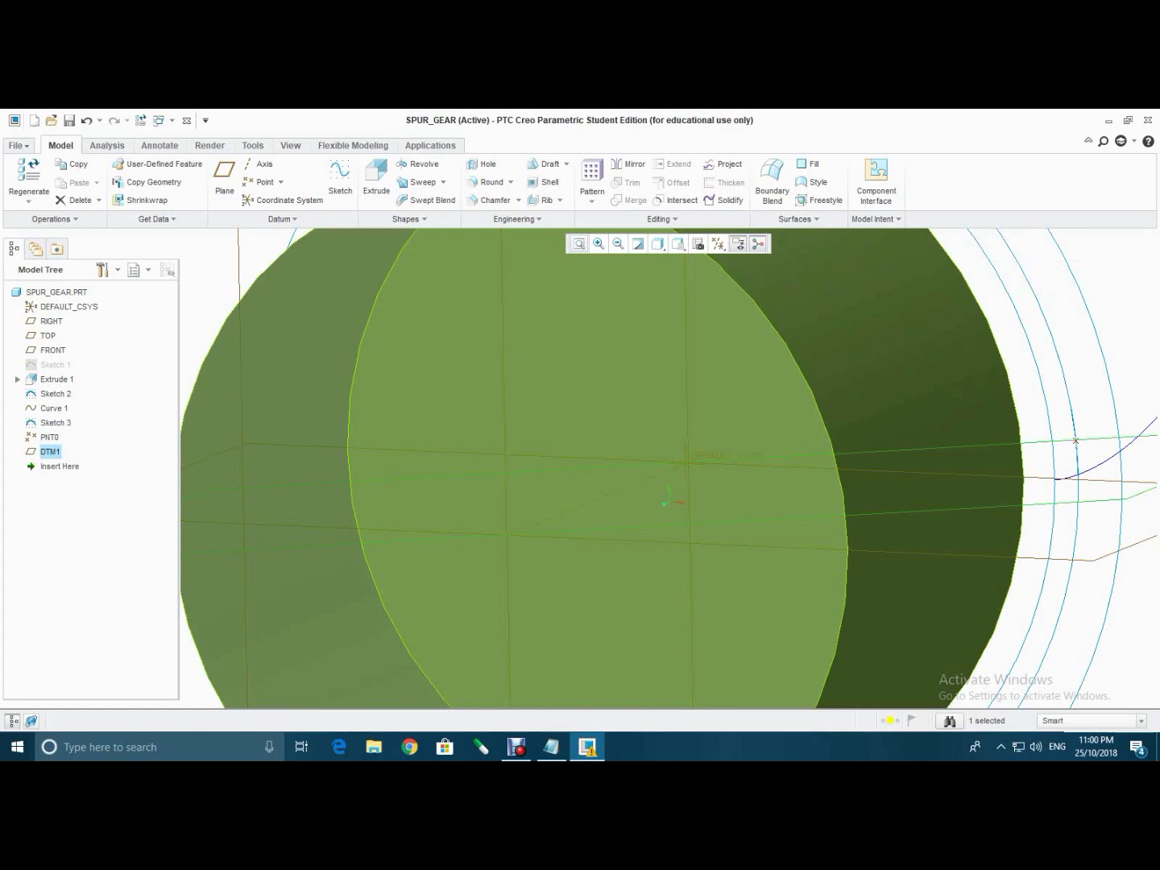
scroll(668, 451, "up", 5)
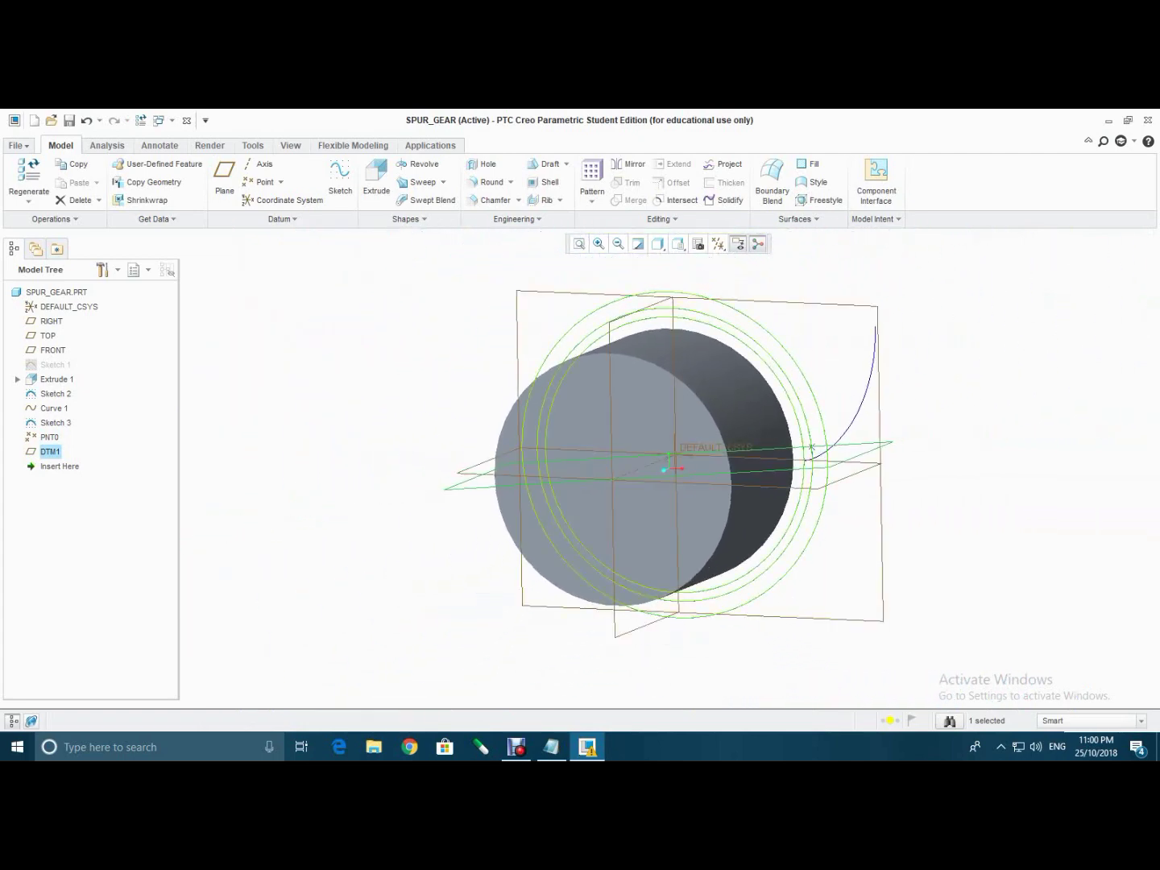
- Mirror the involute Curve 1 about datum plane DTM1
left_click(854, 555)
middle_click_drag(853, 556, 918, 526)
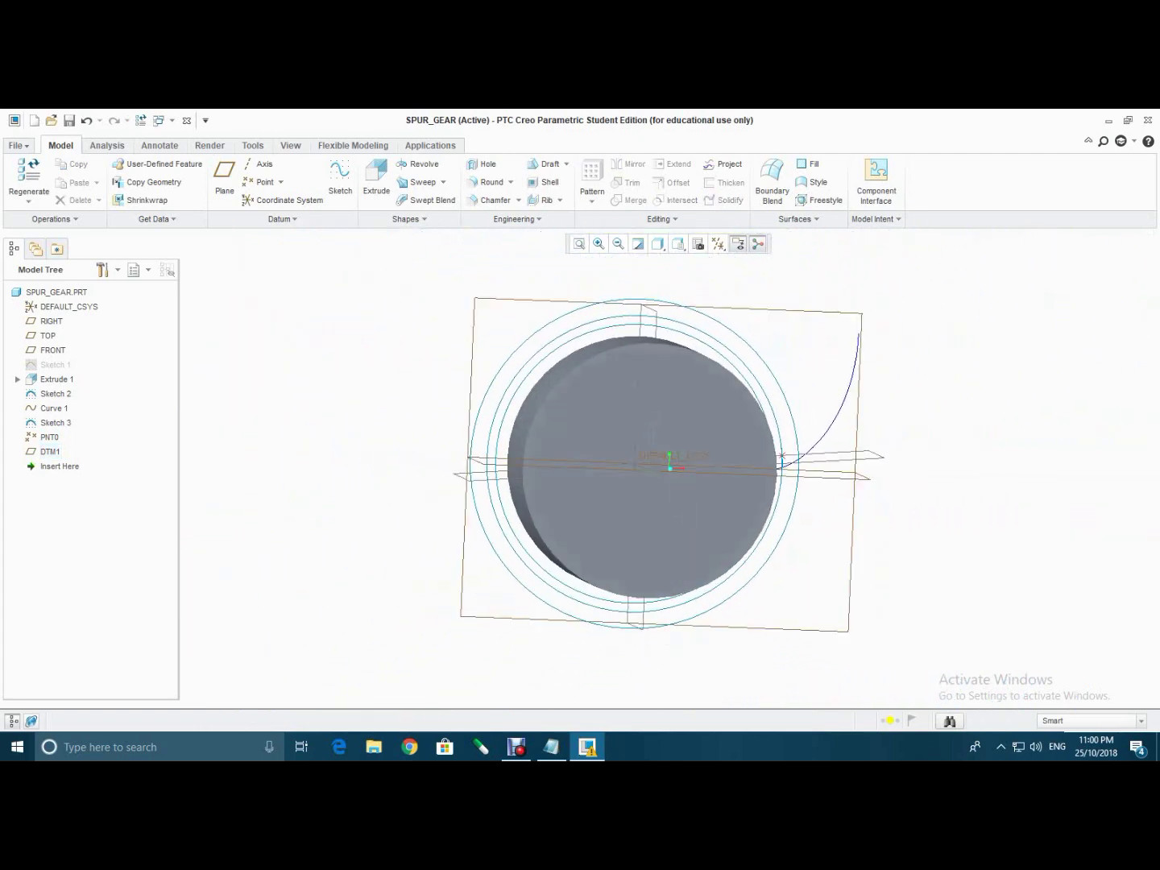
left_click(849, 385)
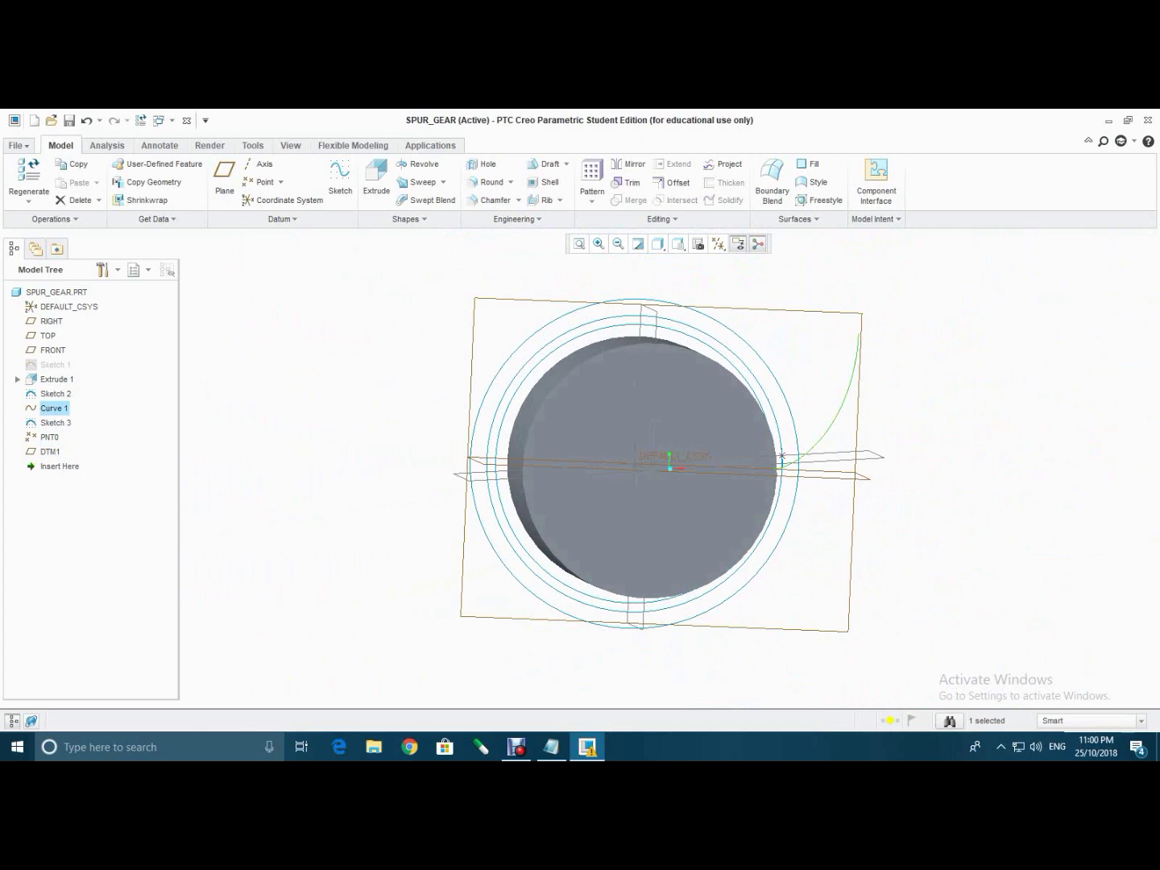
left_click(629, 163)
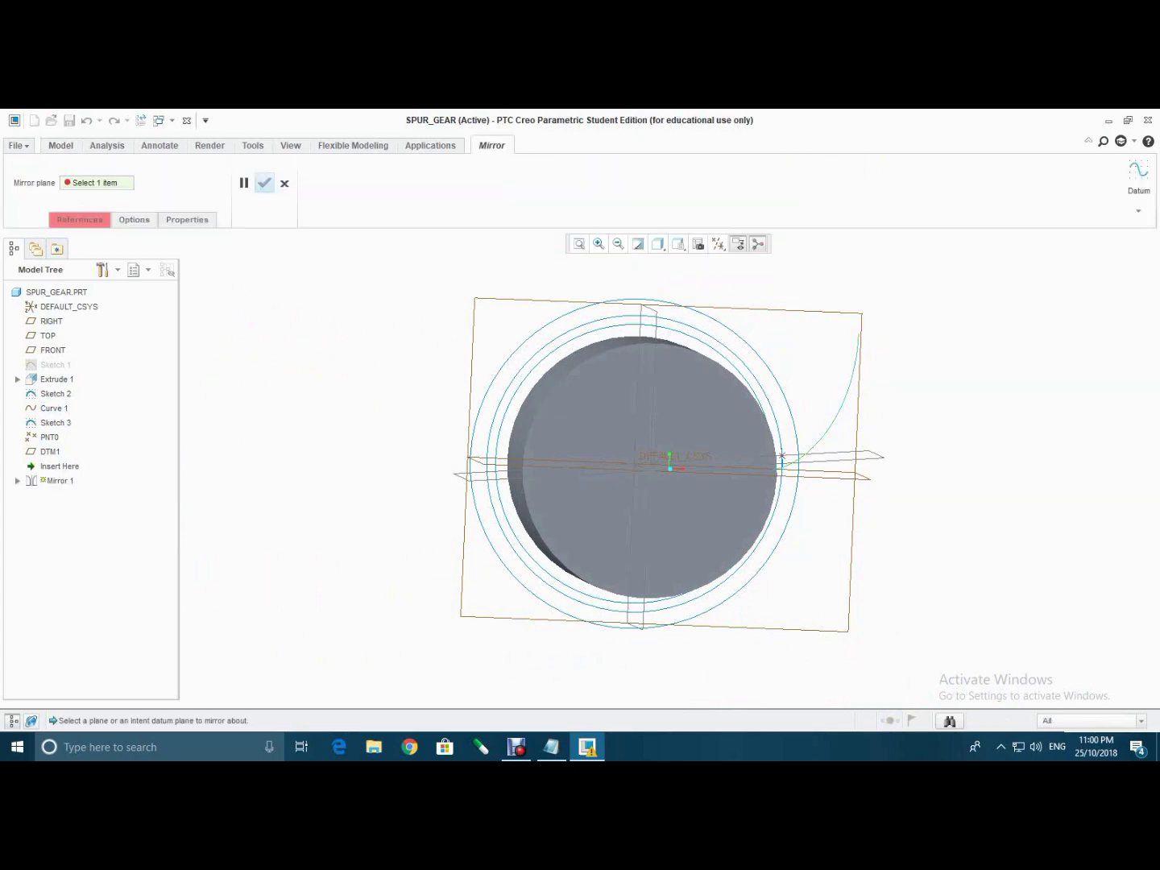
left_click(50, 451)
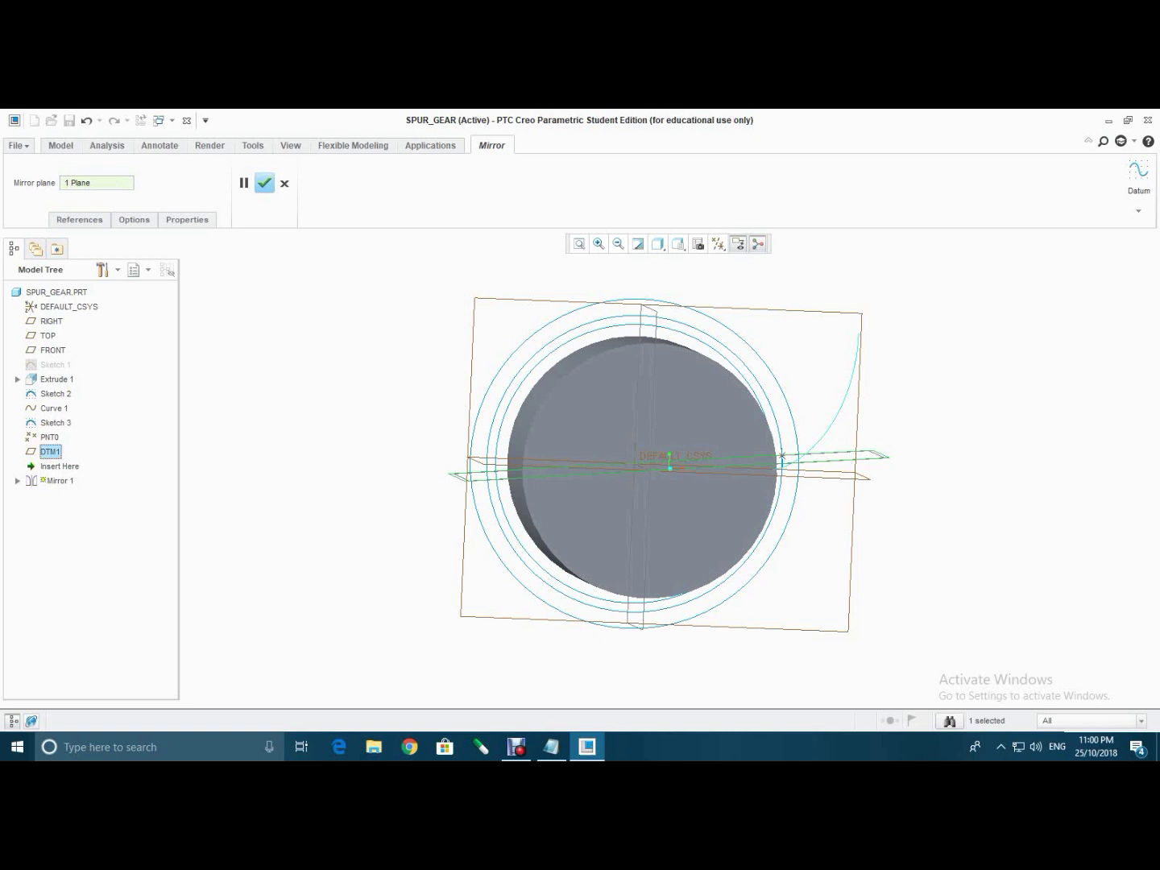
left_click(264, 184)
left_click(578, 243)
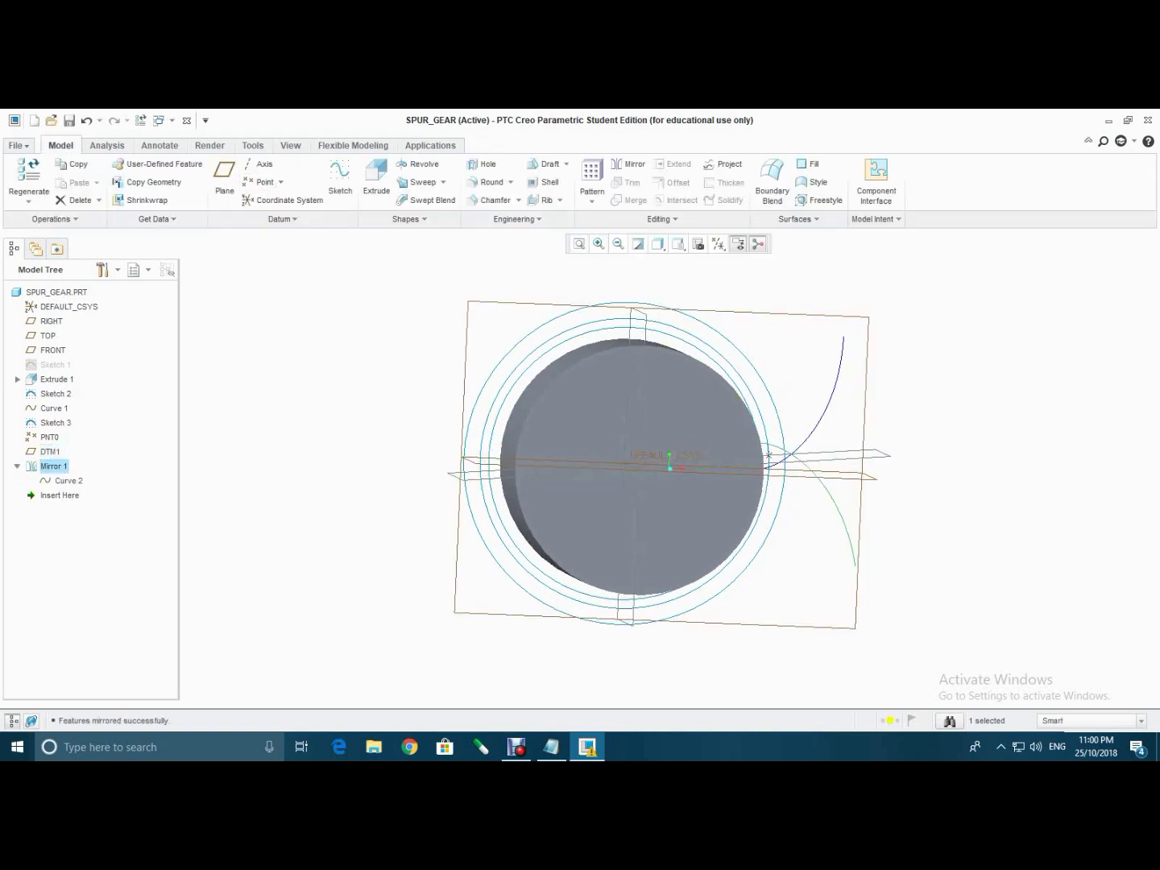
- Orient the model to face the gear disc and start a new sketch on the FRONT plane
left_click(677, 243)
left_click(700, 299)
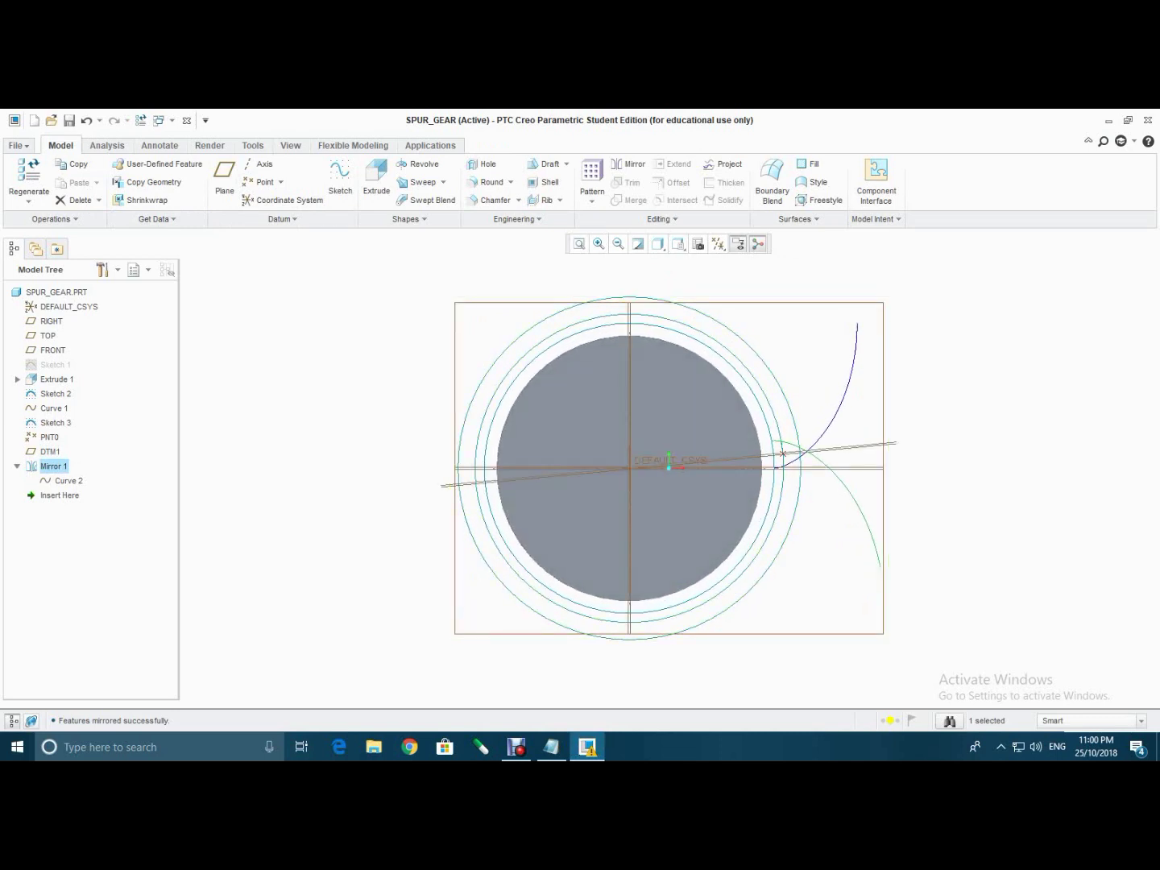
scroll(806, 429, "down", 3)
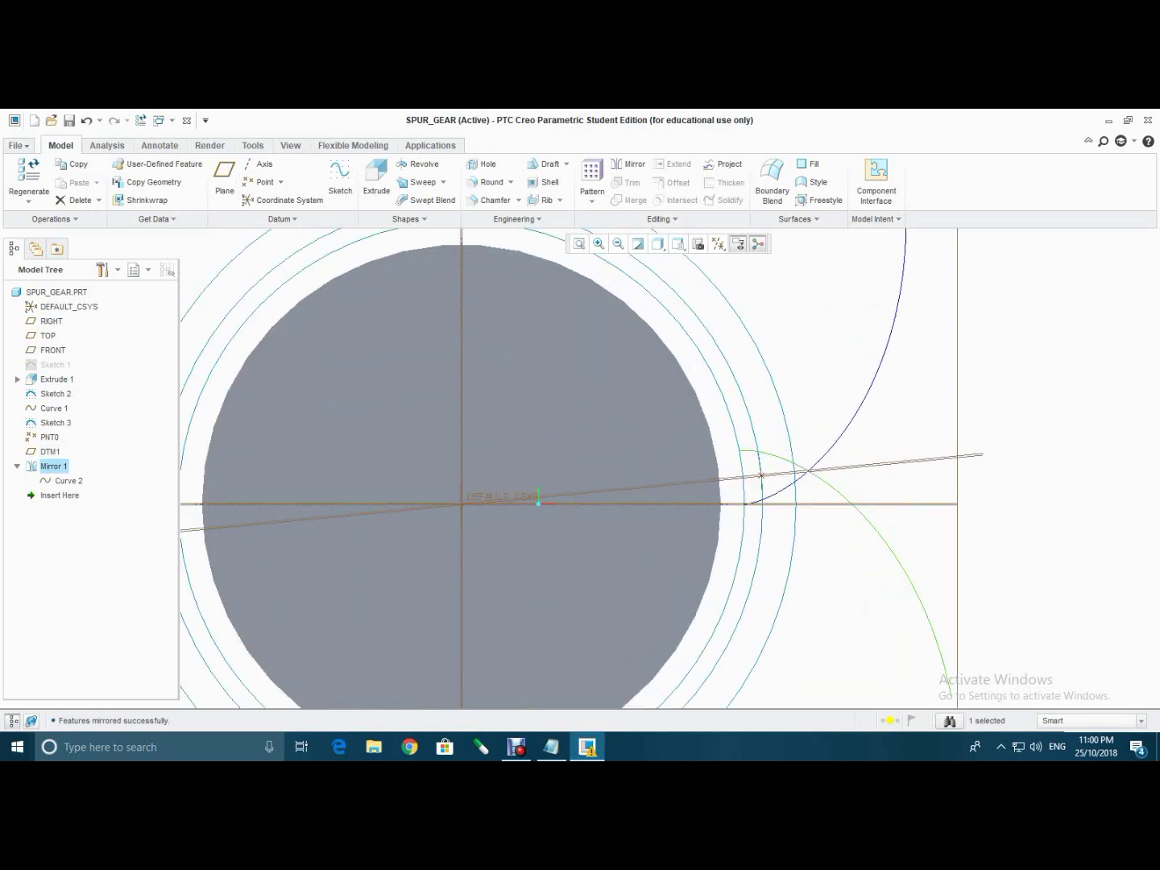
left_click(579, 242)
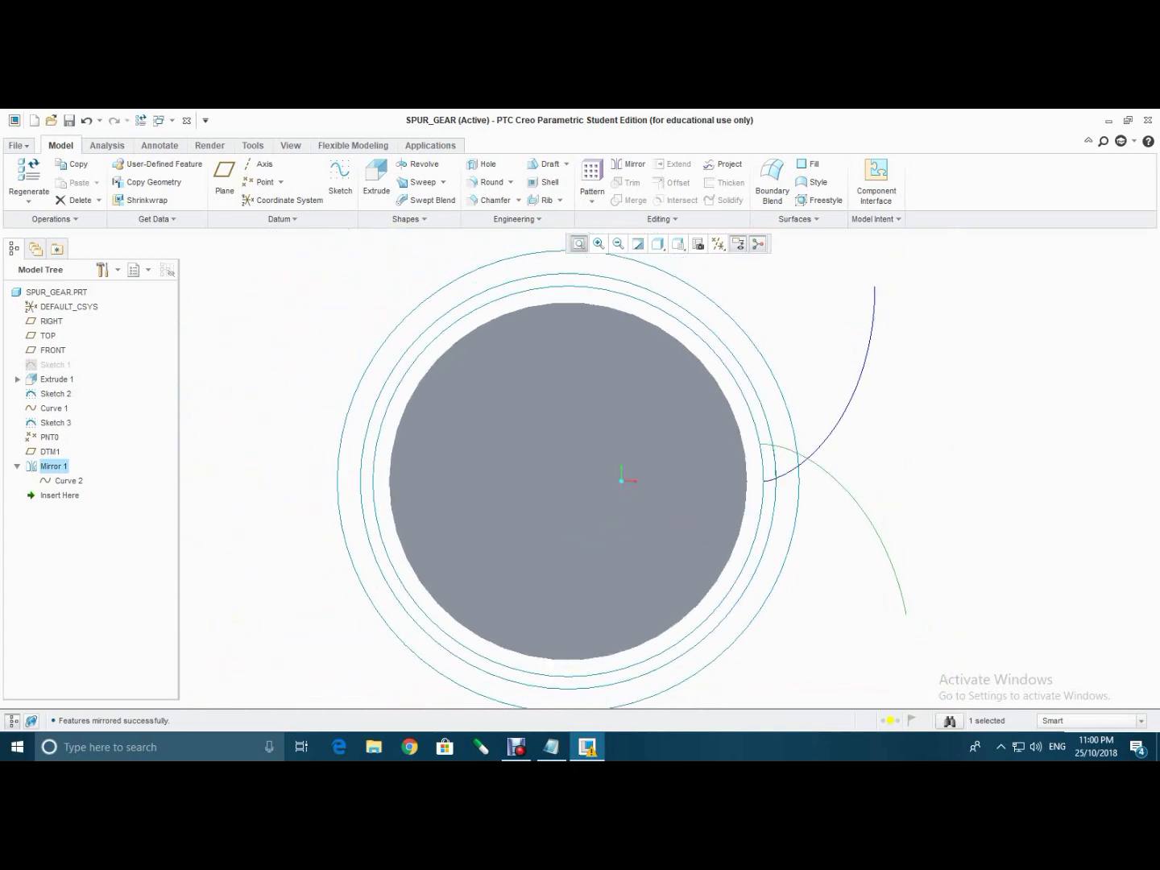
left_click(54, 351)
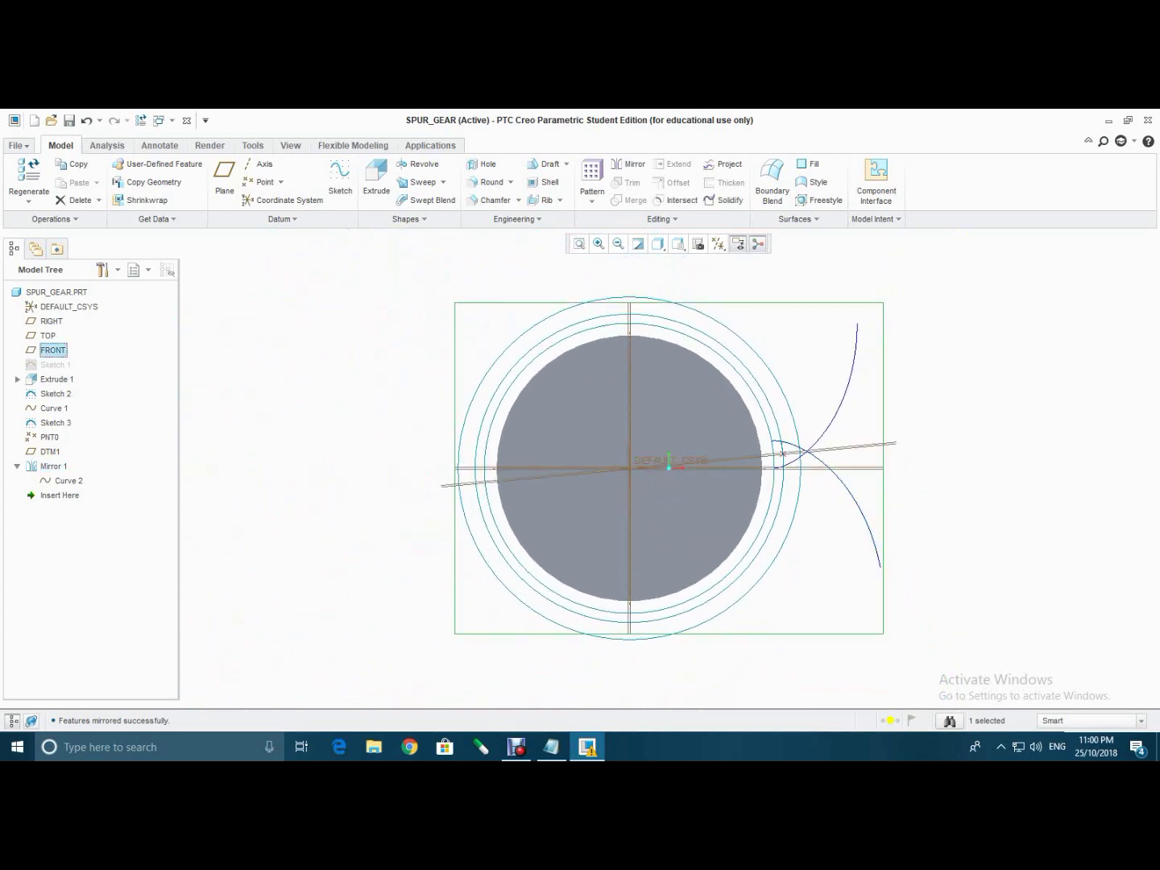
left_click(340, 181)
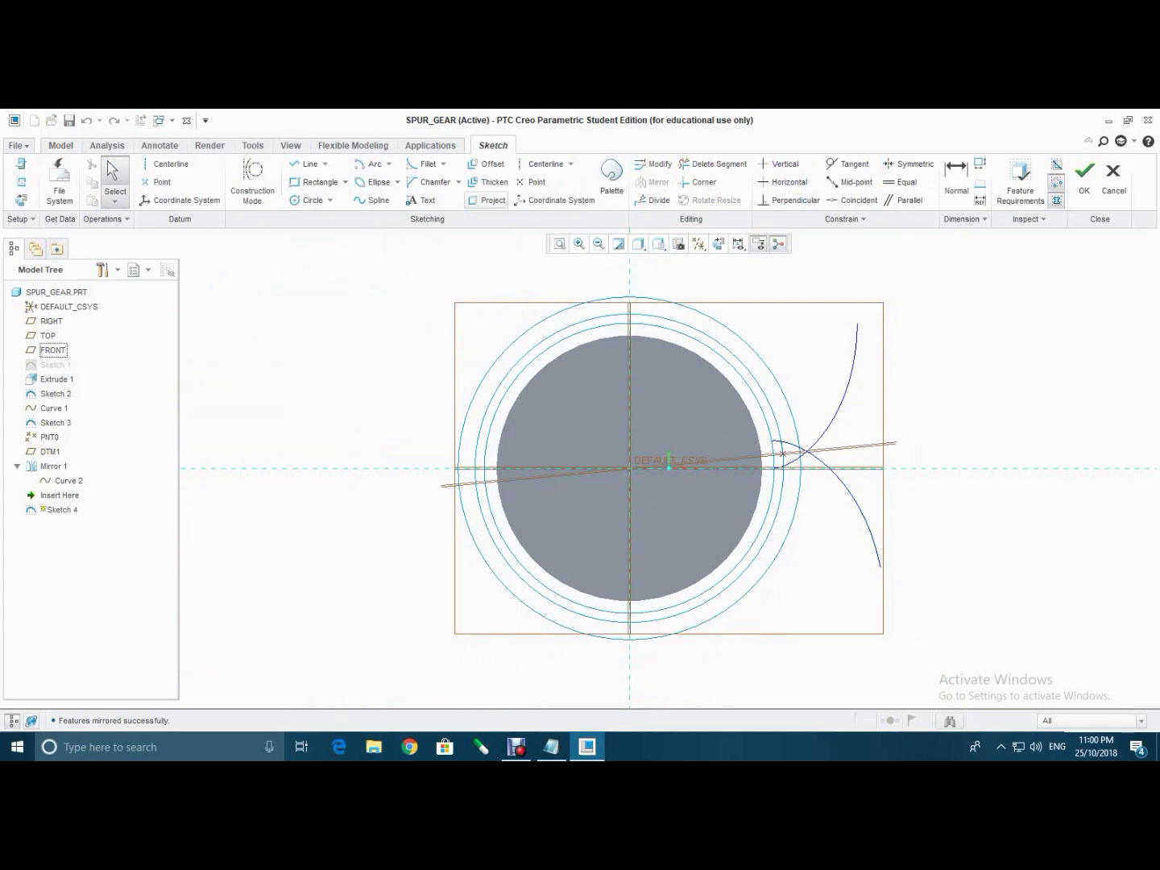
- Project both involute curves, the three concentric gear circles and the disc's outer edge into the sketch
left_click(487, 199)
scroll(952, 438, "down", 4)
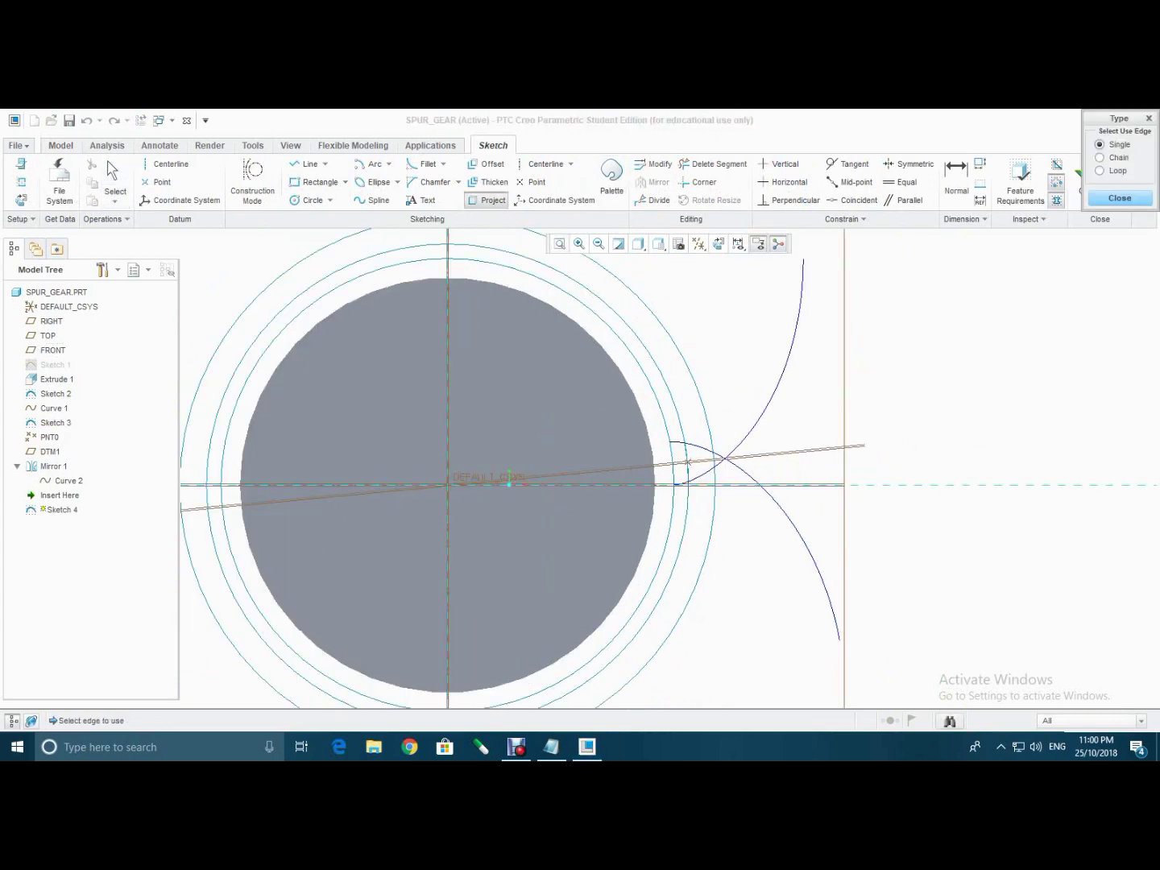
left_click(725, 388)
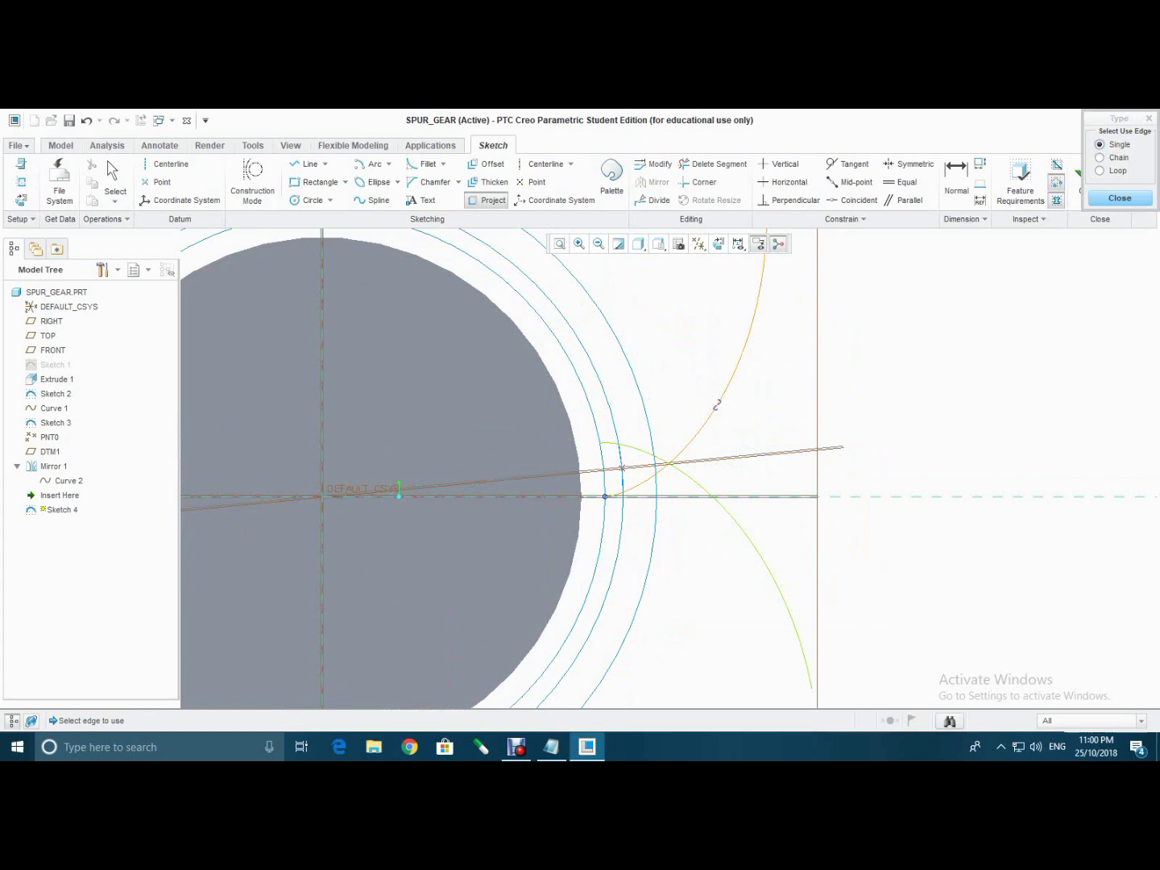
left_click(728, 513)
left_click(647, 418)
left_click(611, 414)
left_click(592, 414)
left_click(569, 416)
left_click(646, 575)
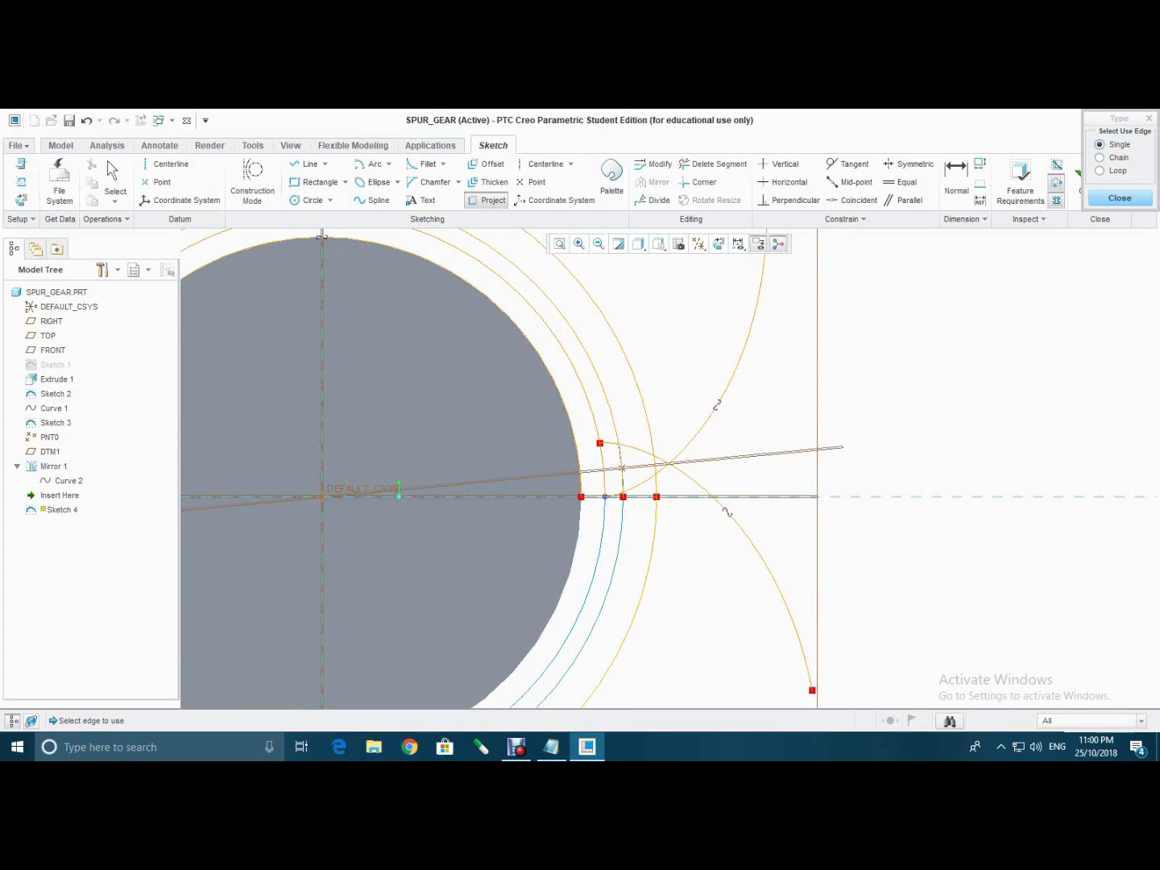
left_click(594, 576)
scroll(566, 458, "down", 2)
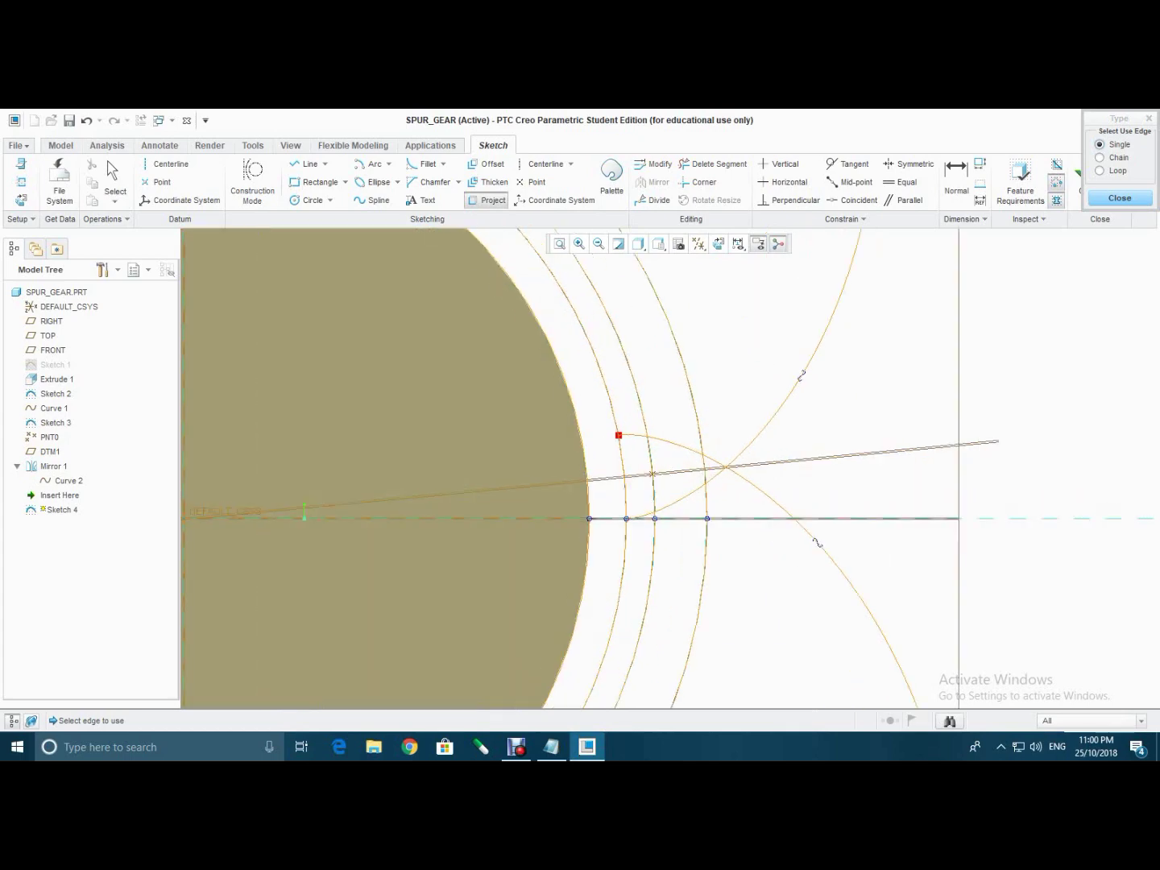
scroll(862, 455, "up", 2)
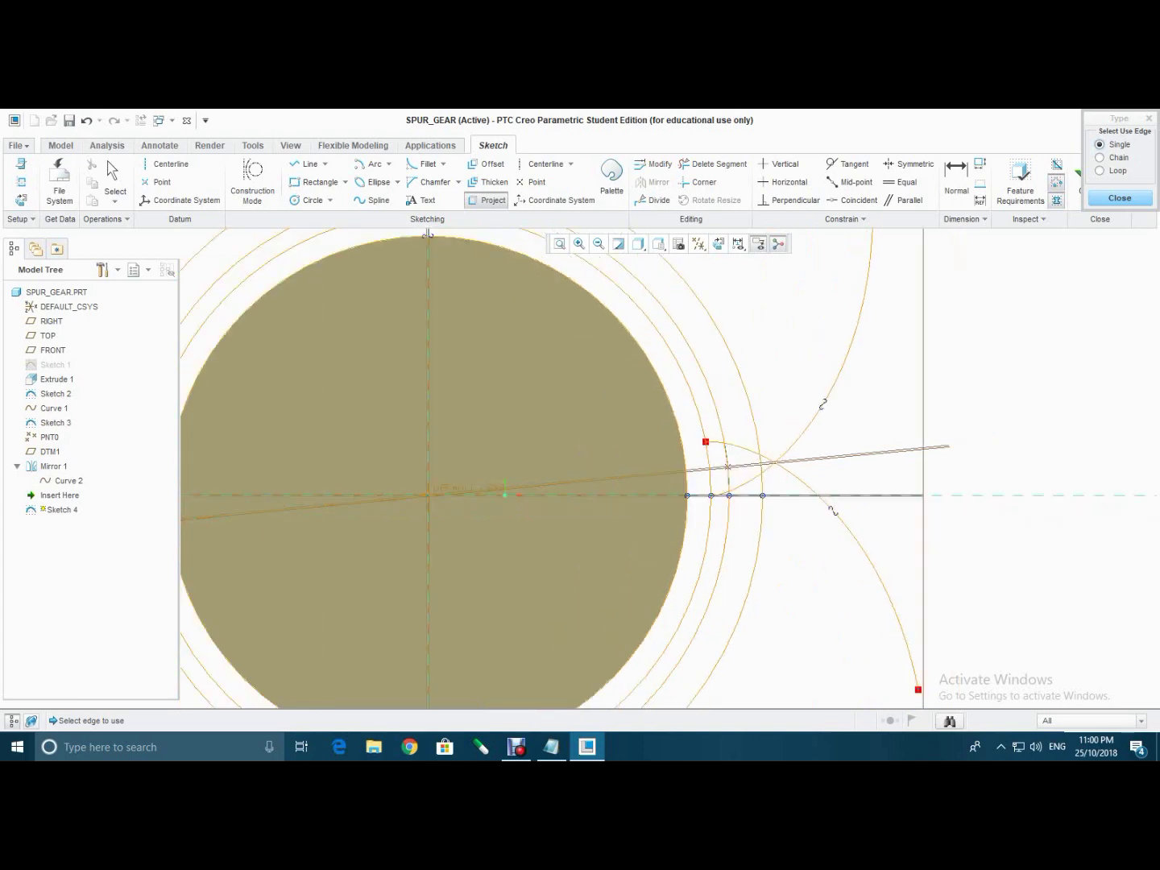
left_click(1120, 198)
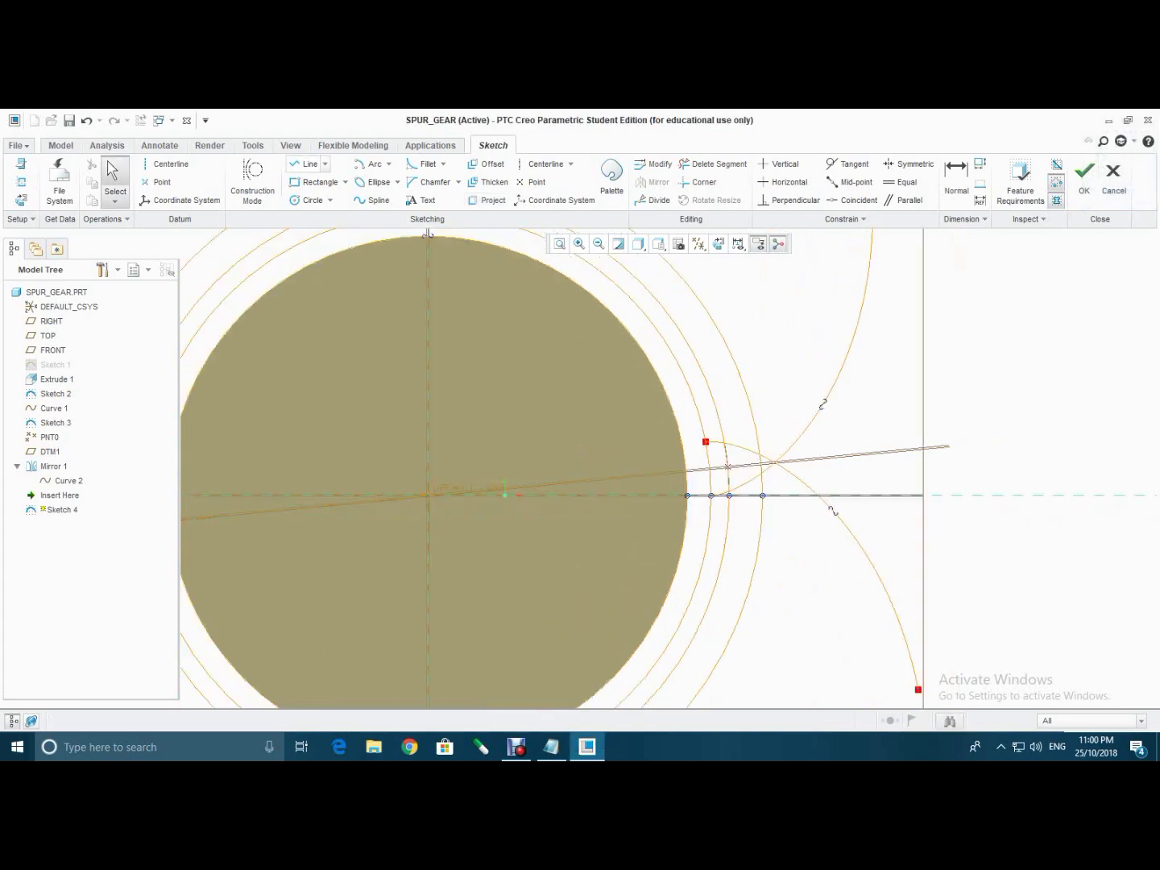
- Draw a line from the inner end of the mirrored involute to the disc's edge, tangent to the involute
left_click(309, 163)
scroll(624, 425, "down", 3)
scroll(644, 433, "down", 1)
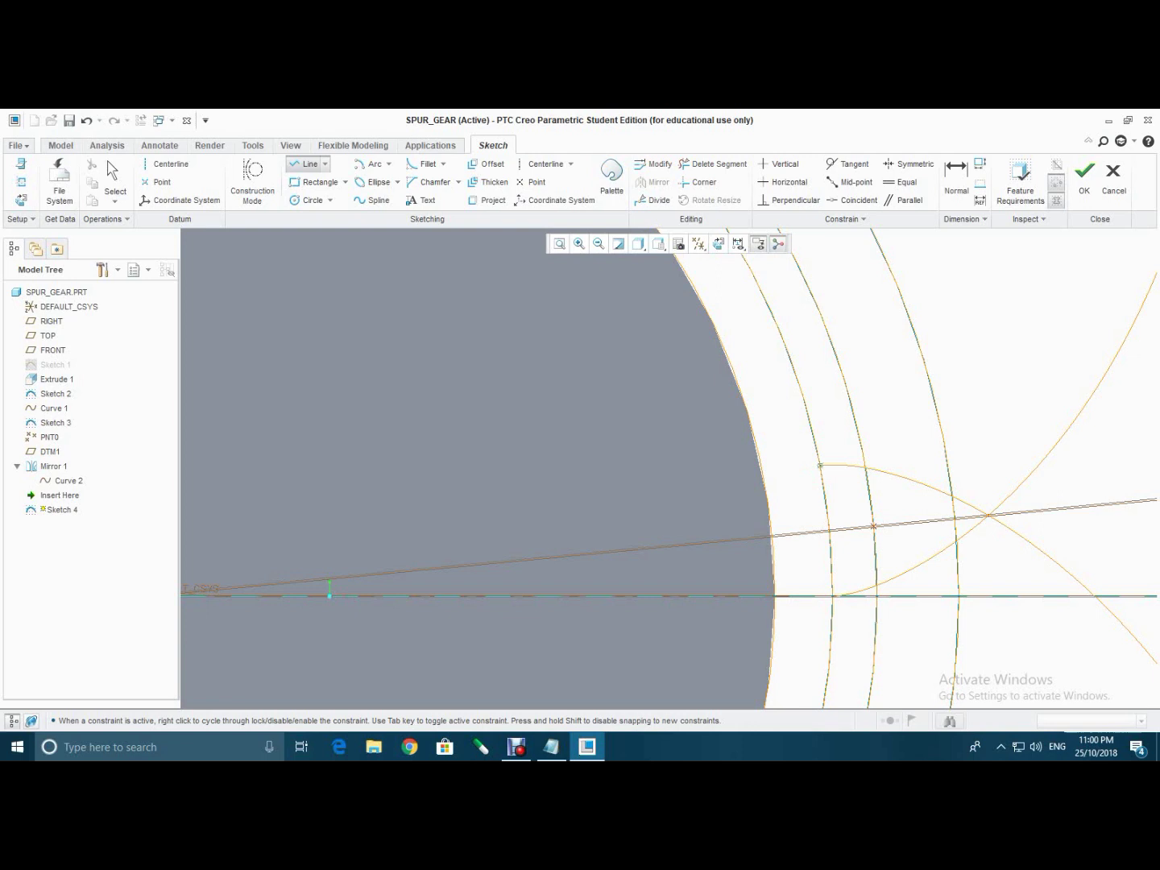
left_click(819, 465)
left_click(762, 472)
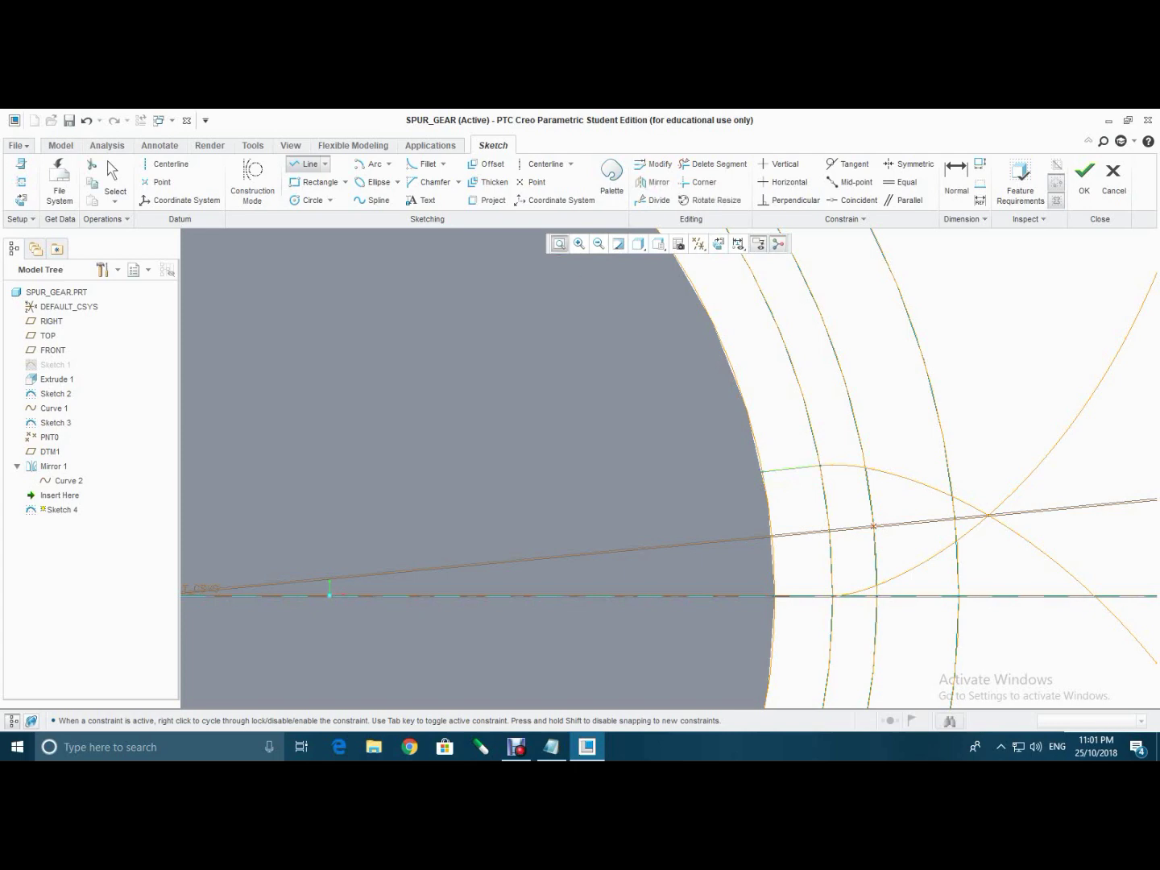
left_click(560, 242)
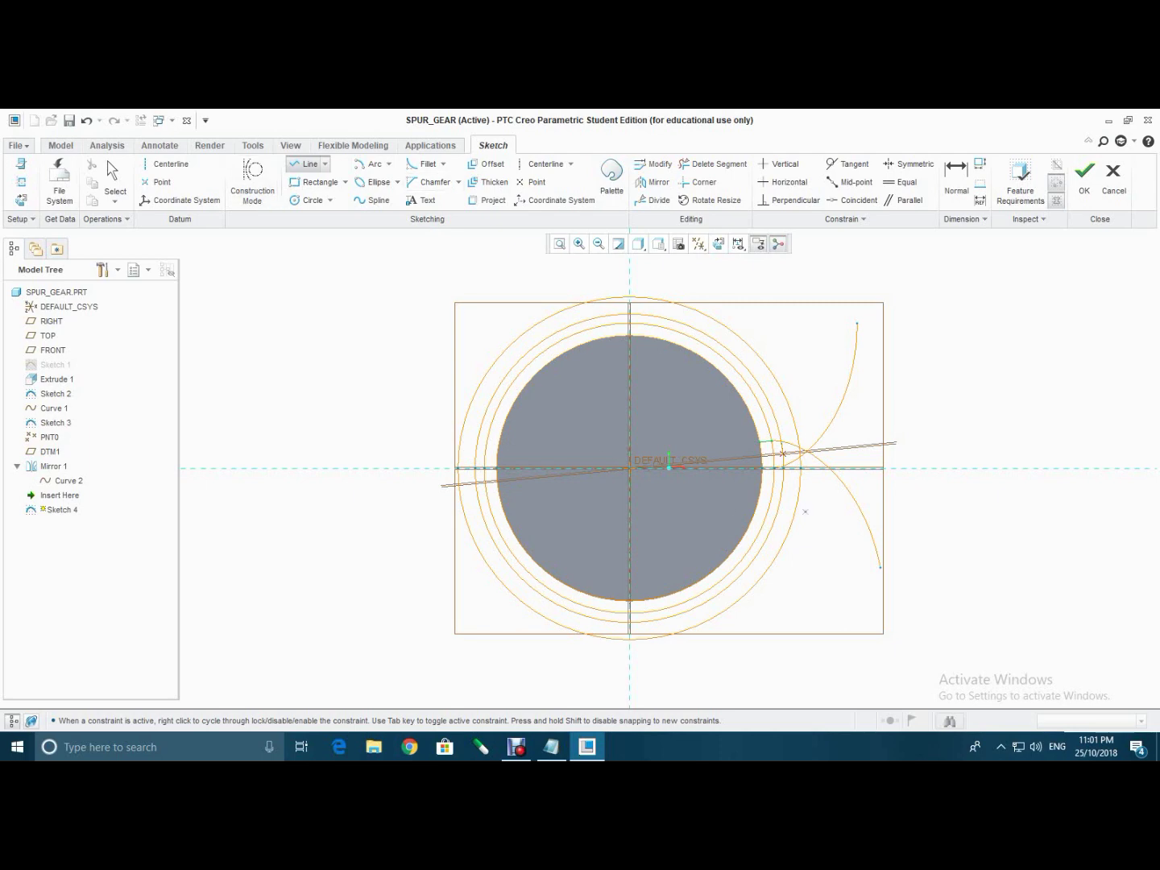
- Draw a second tangent line from the inner end of the original involute to the disc's edge
scroll(794, 495, "up", 6)
scroll(709, 355, "up", 2)
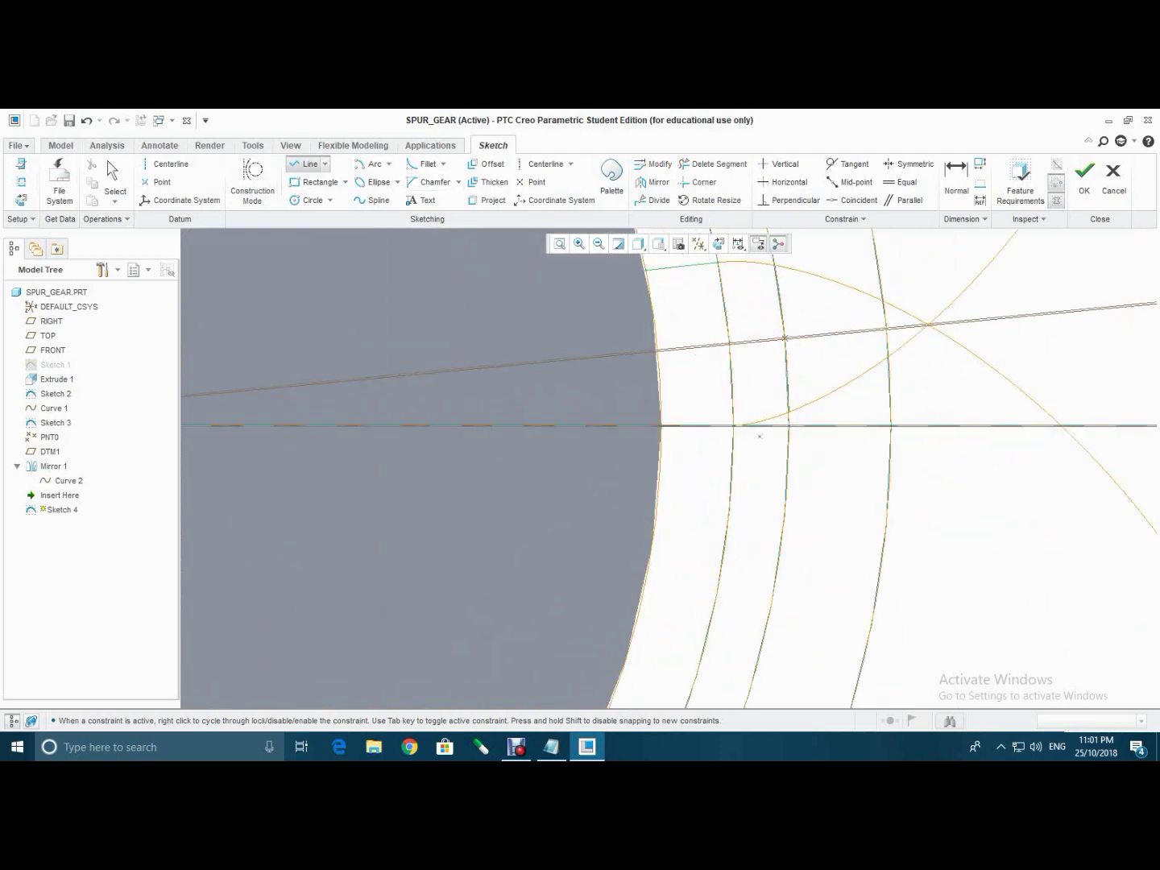
left_click(733, 424)
left_click(661, 427)
scroll(660, 434, "up", 2)
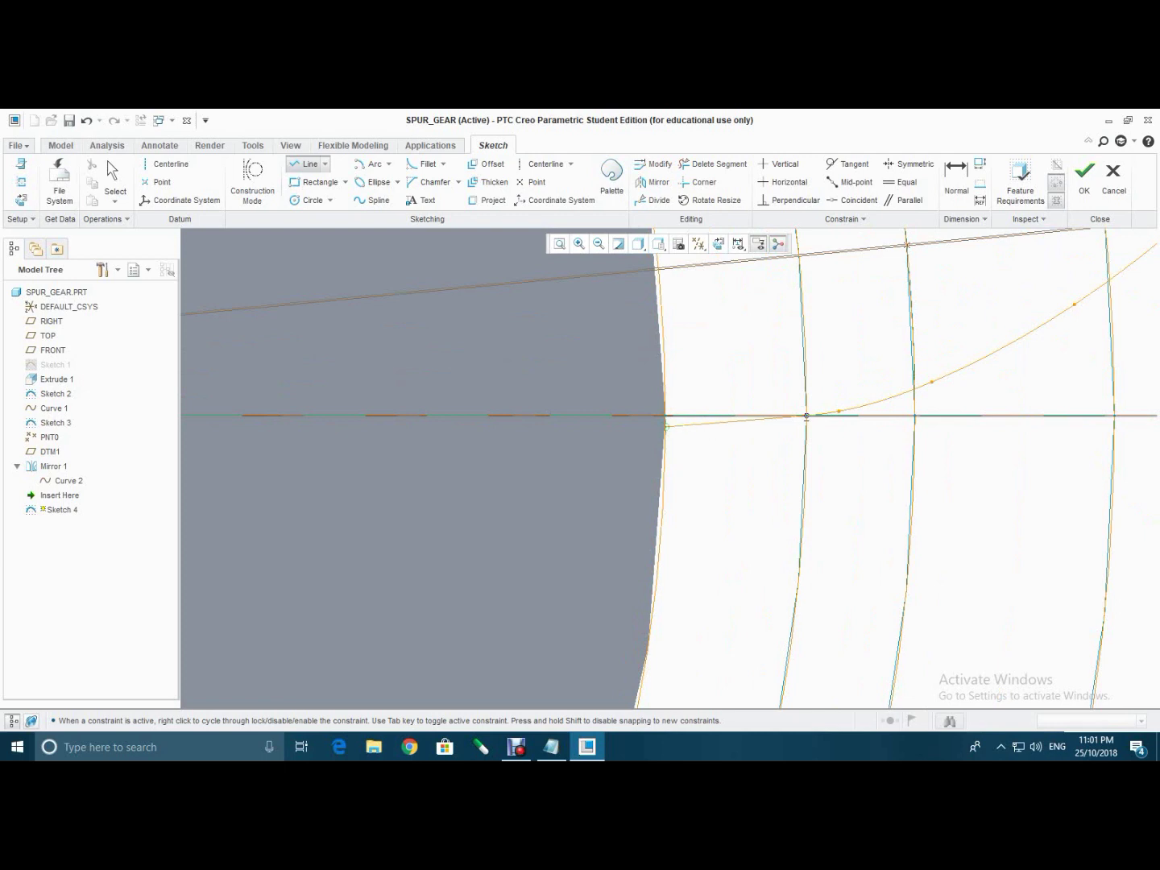
left_click(665, 426)
scroll(665, 426, "up", 1)
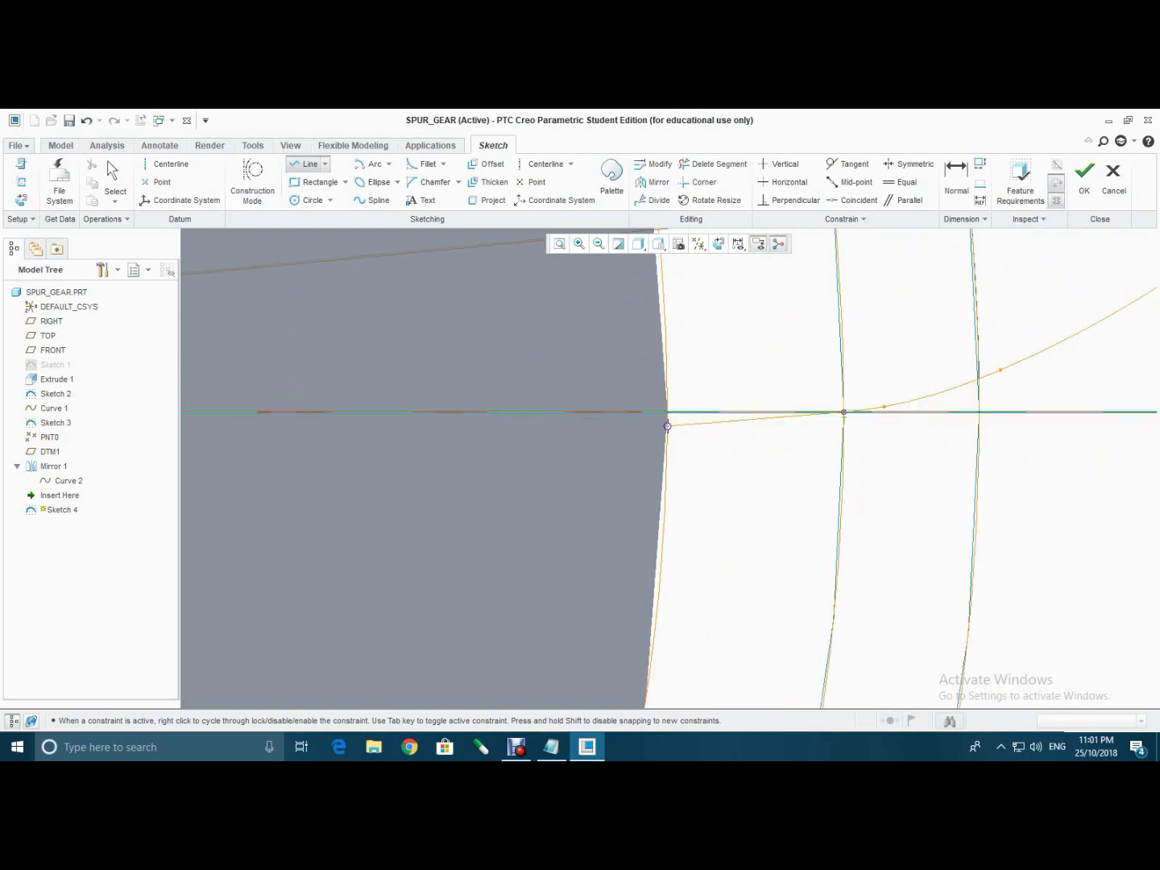
scroll(657, 426, "down", 5)
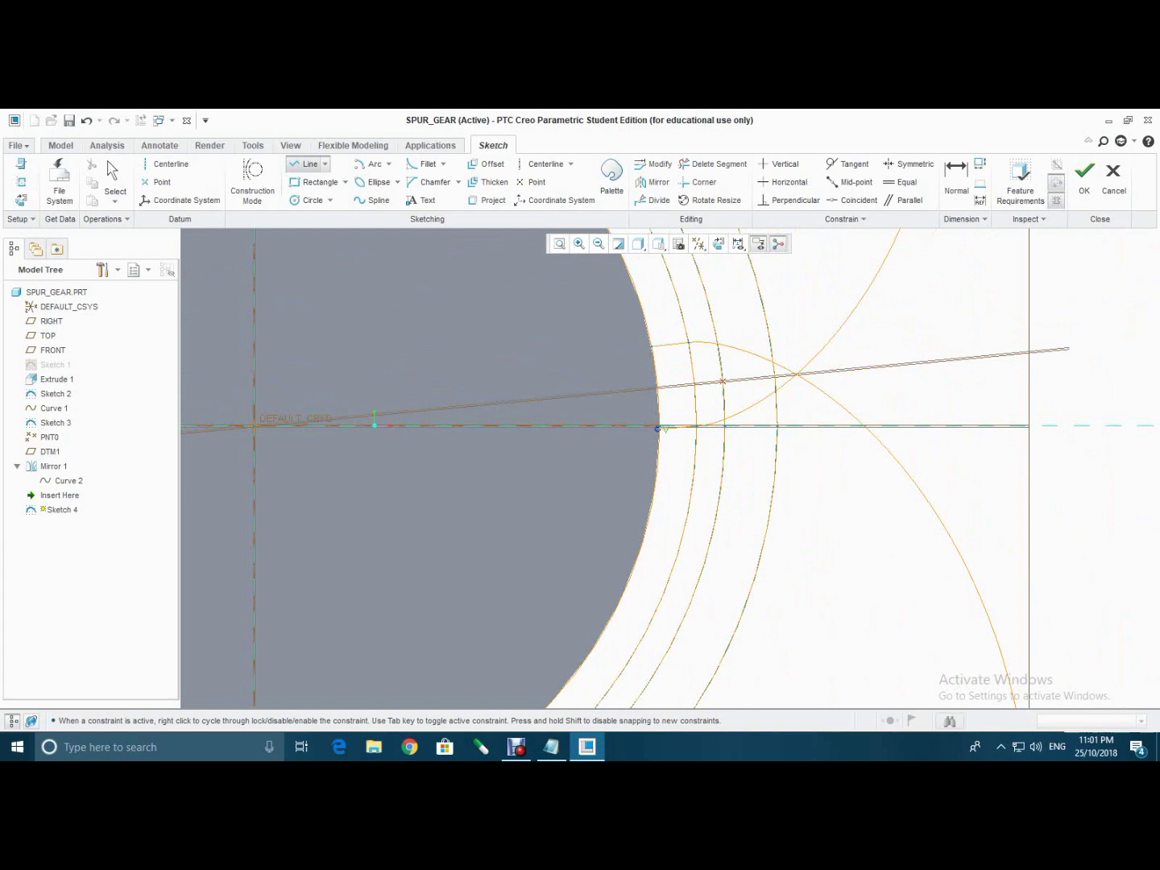
scroll(692, 440, "down", 2)
scroll(863, 555, "down", 2)
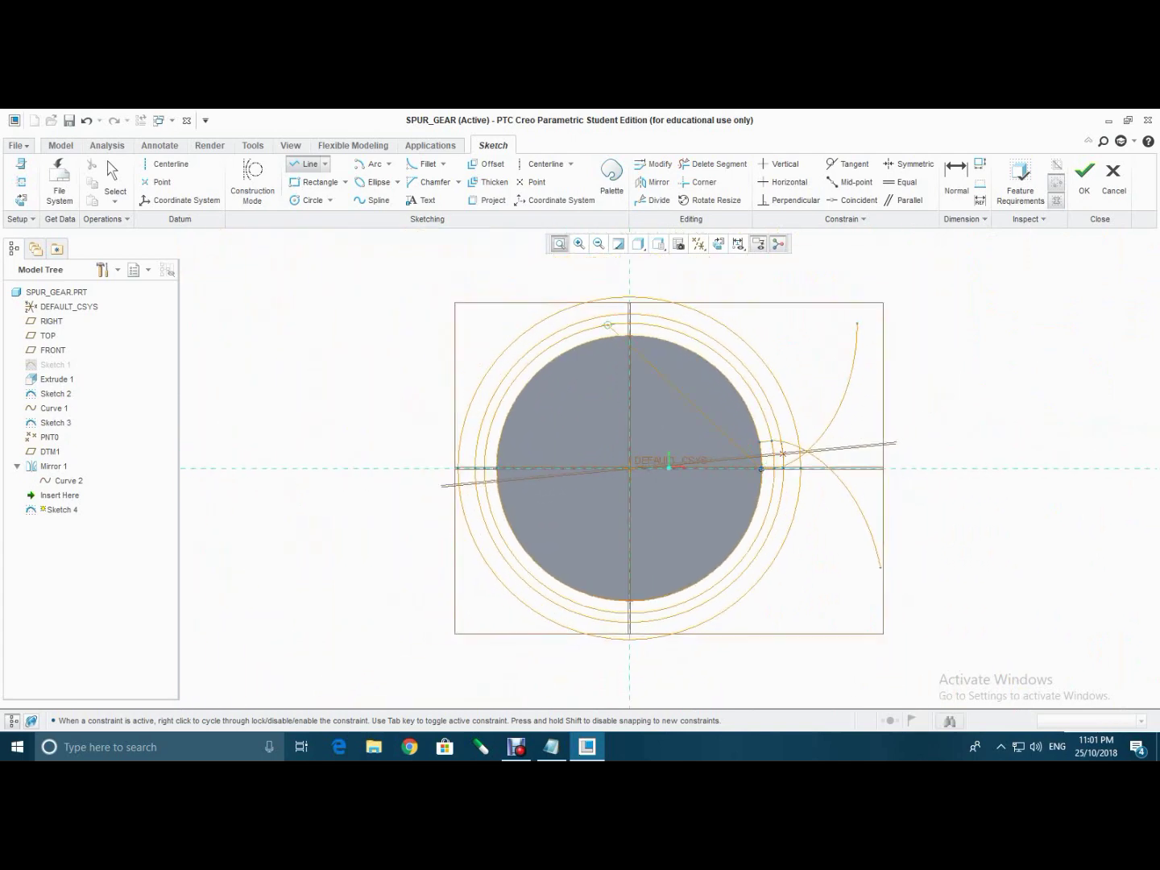
middle_click(815, 395)
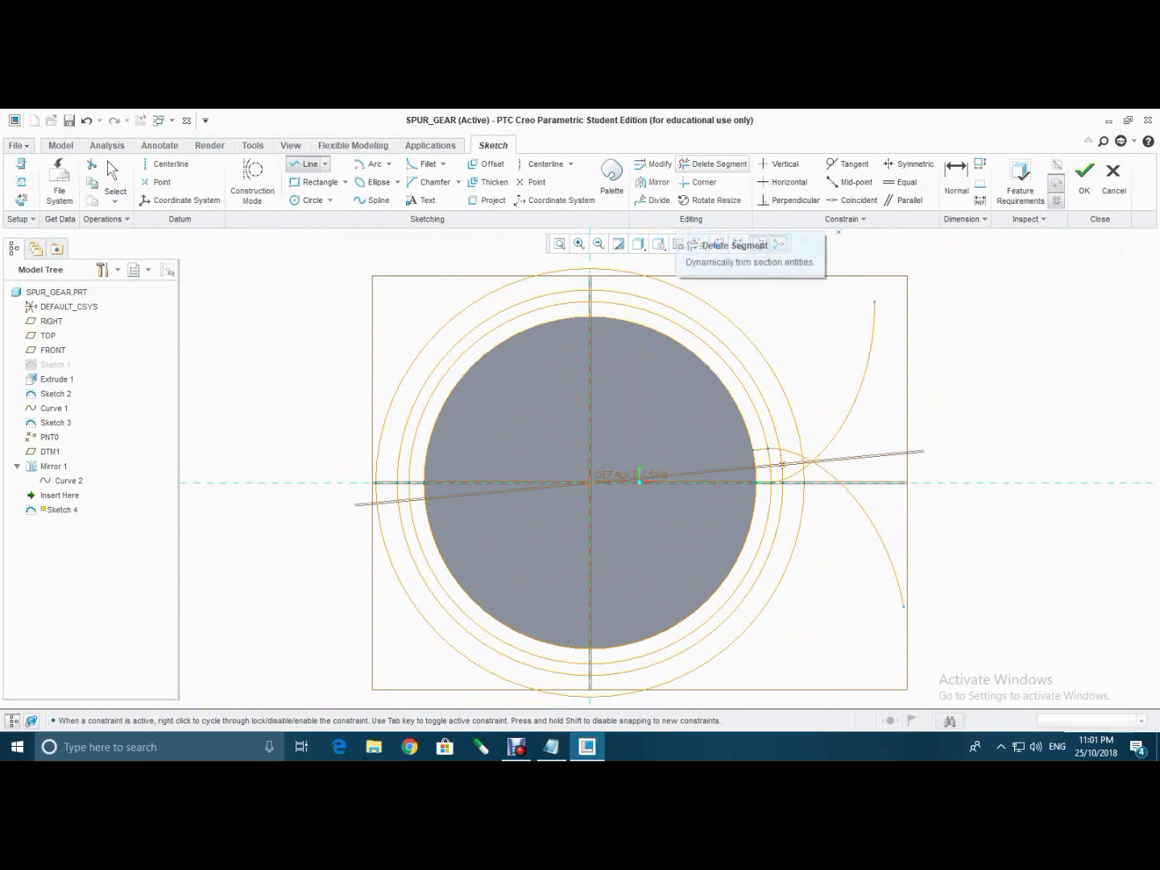
- Trim the projected circles and involutes outside the tooth outline, plus the base and pitch circle arcs crossing the tooth
left_click(712, 163)
mouse_move(741, 299)
left_mouse_down()
mouse_move(525, 354)
mouse_move(413, 295)
mouse_move(368, 561)
mouse_move(550, 552)
mouse_move(736, 592)
mouse_move(869, 534)
mouse_move(860, 376)
mouse_move(842, 438)
left_mouse_up()
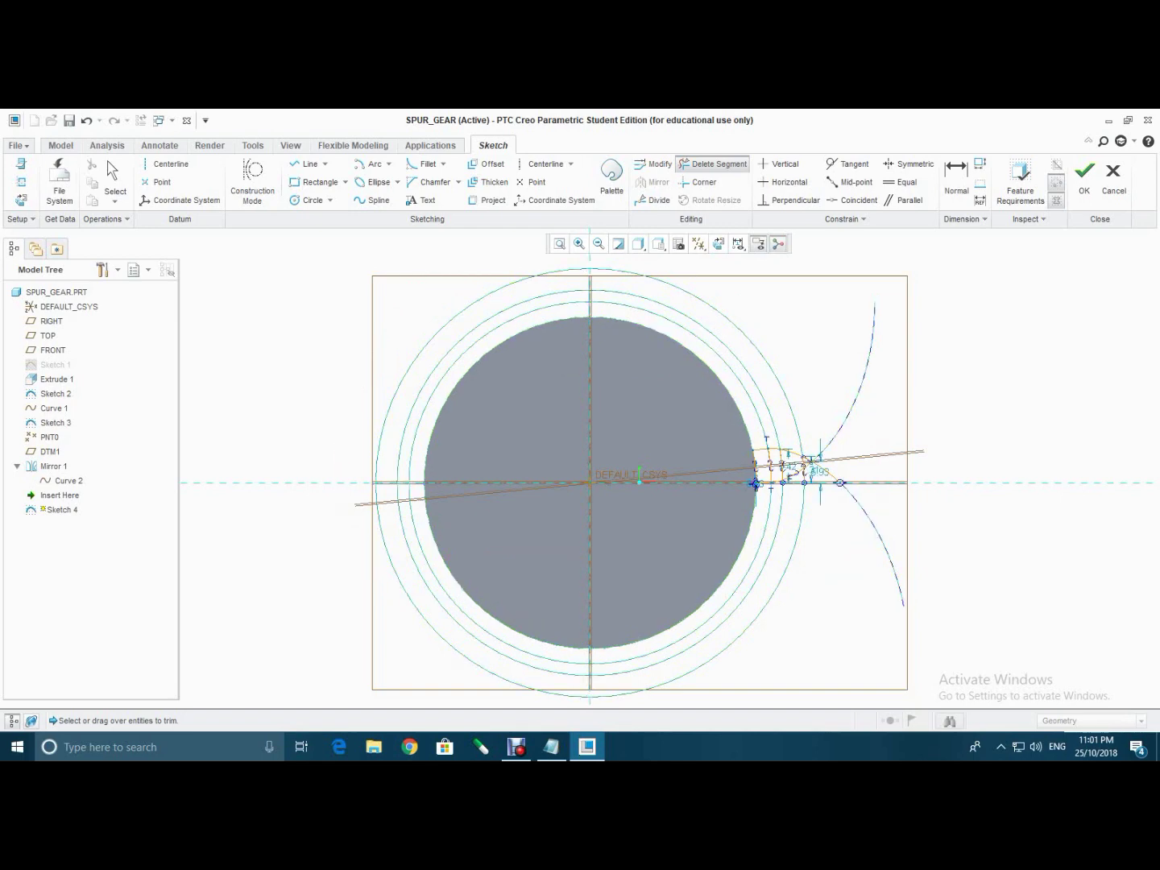
scroll(842, 437, "up", 4)
mouse_move(830, 517)
left_mouse_down()
mouse_move(779, 530)
mouse_move(755, 483)
left_mouse_up()
left_click_drag(645, 491, 723, 489)
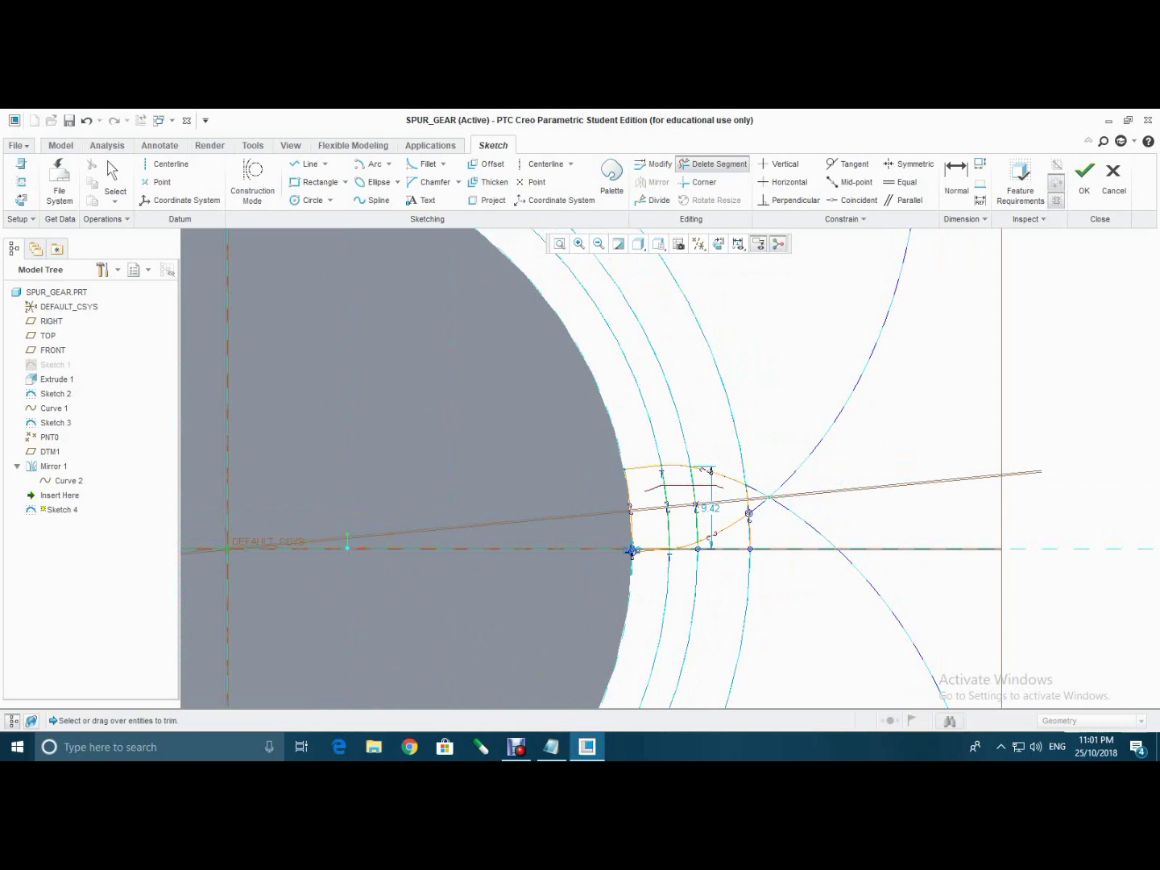
scroll(630, 549, "up", 5)
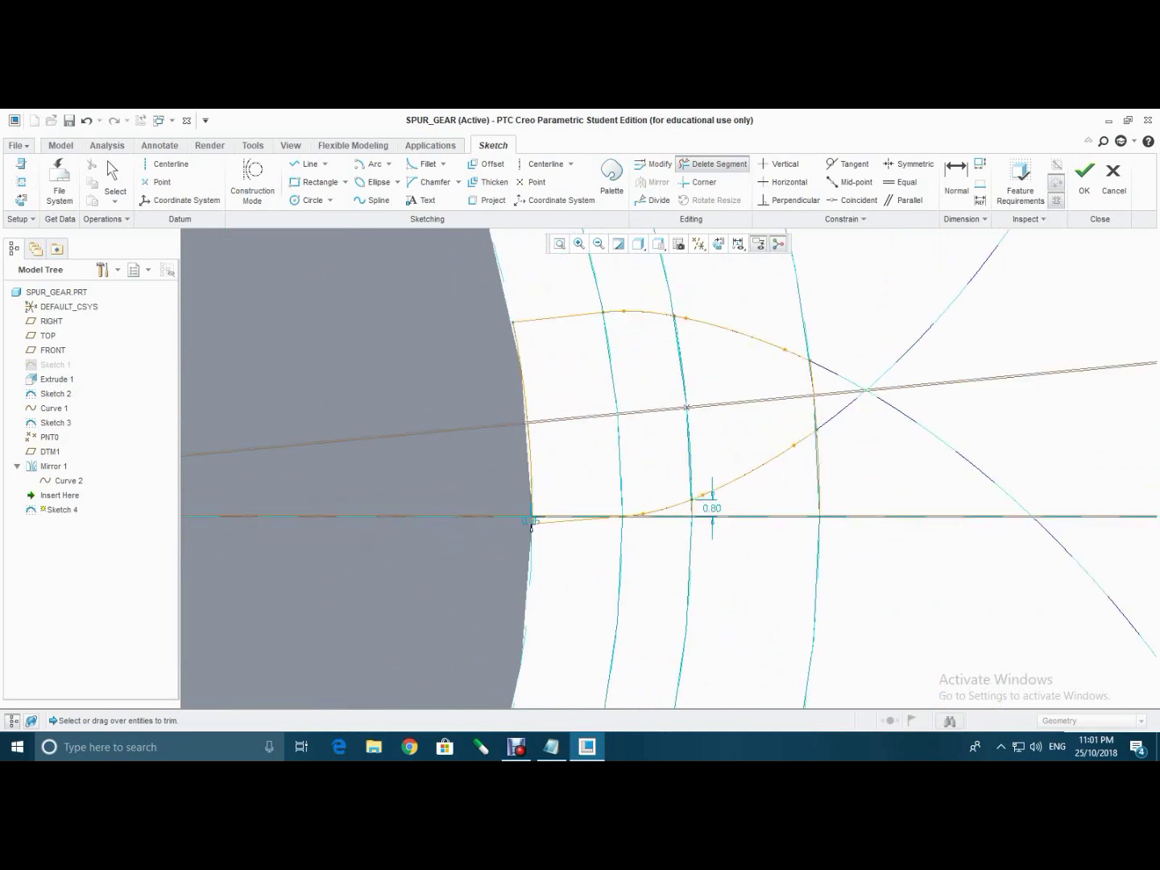
scroll(277, 492, "down", 6)
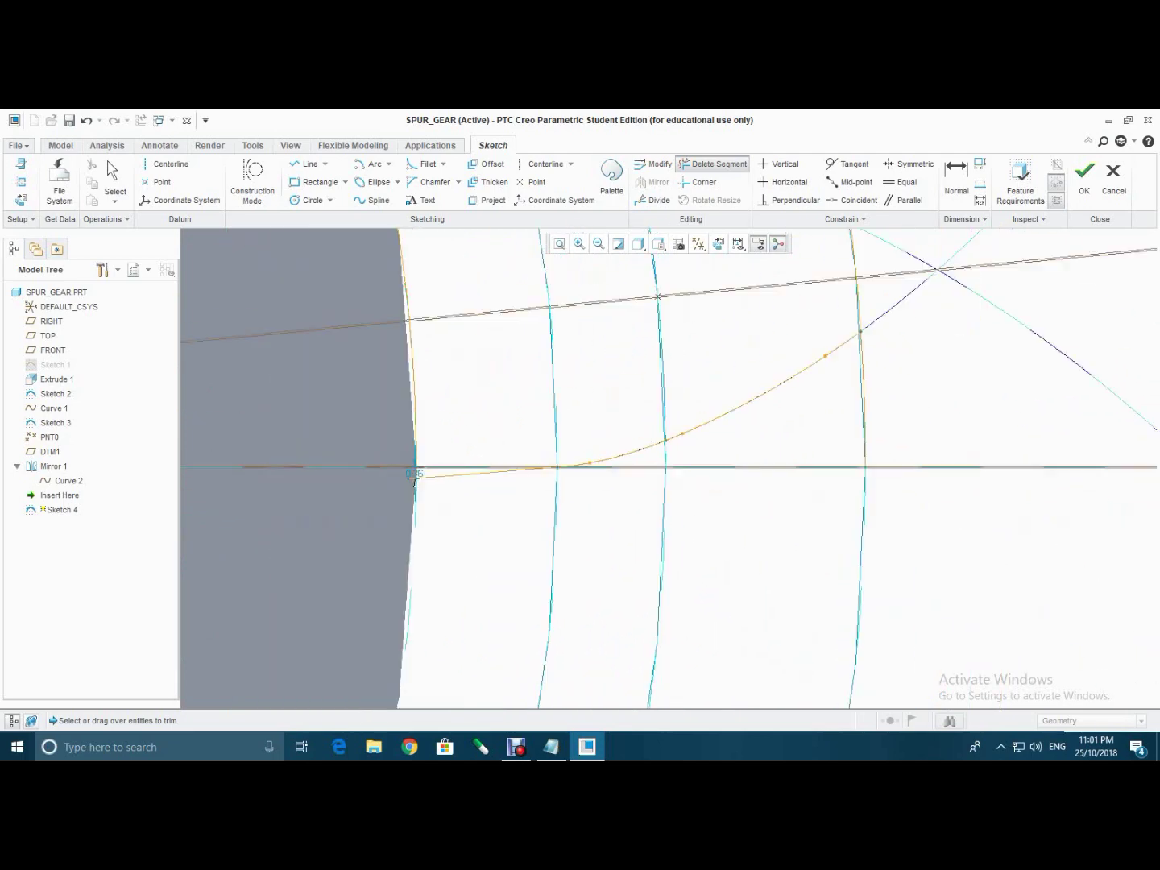
left_click(559, 242)
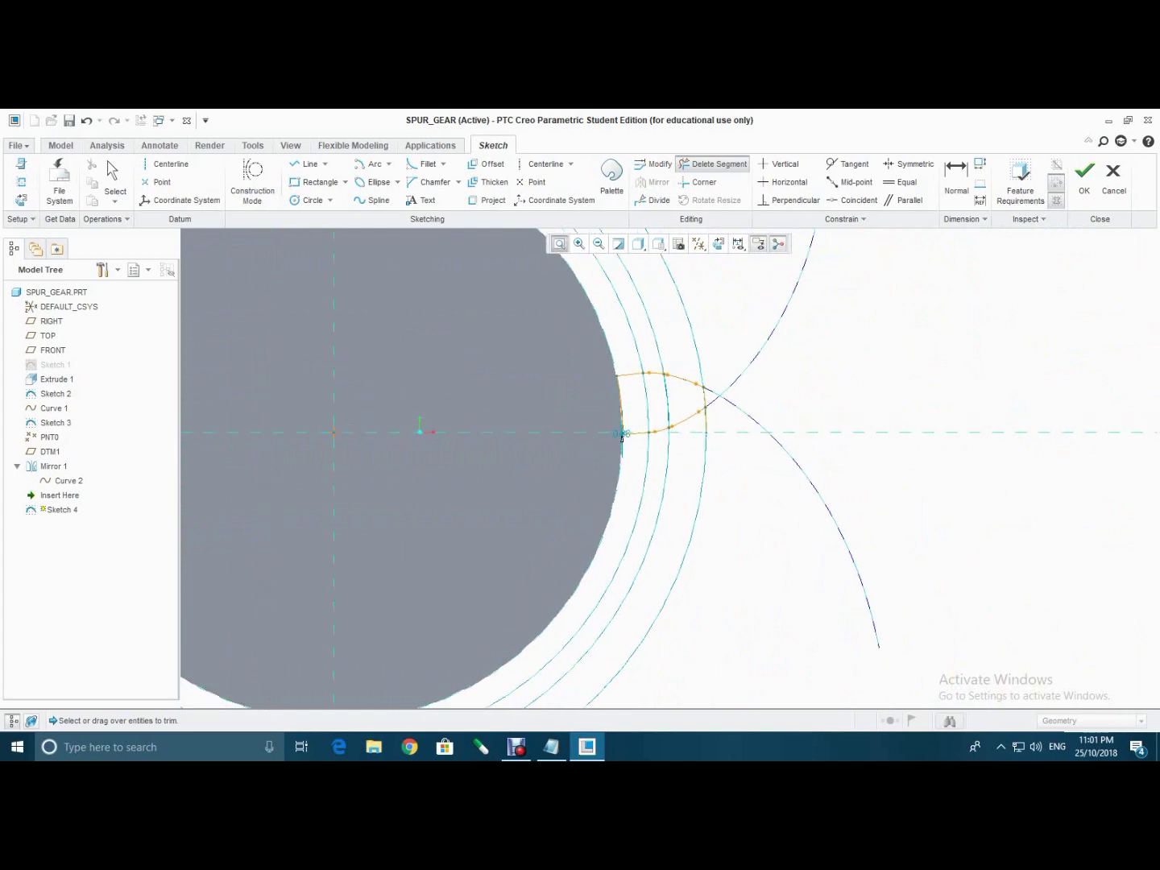
middle_click(761, 471)
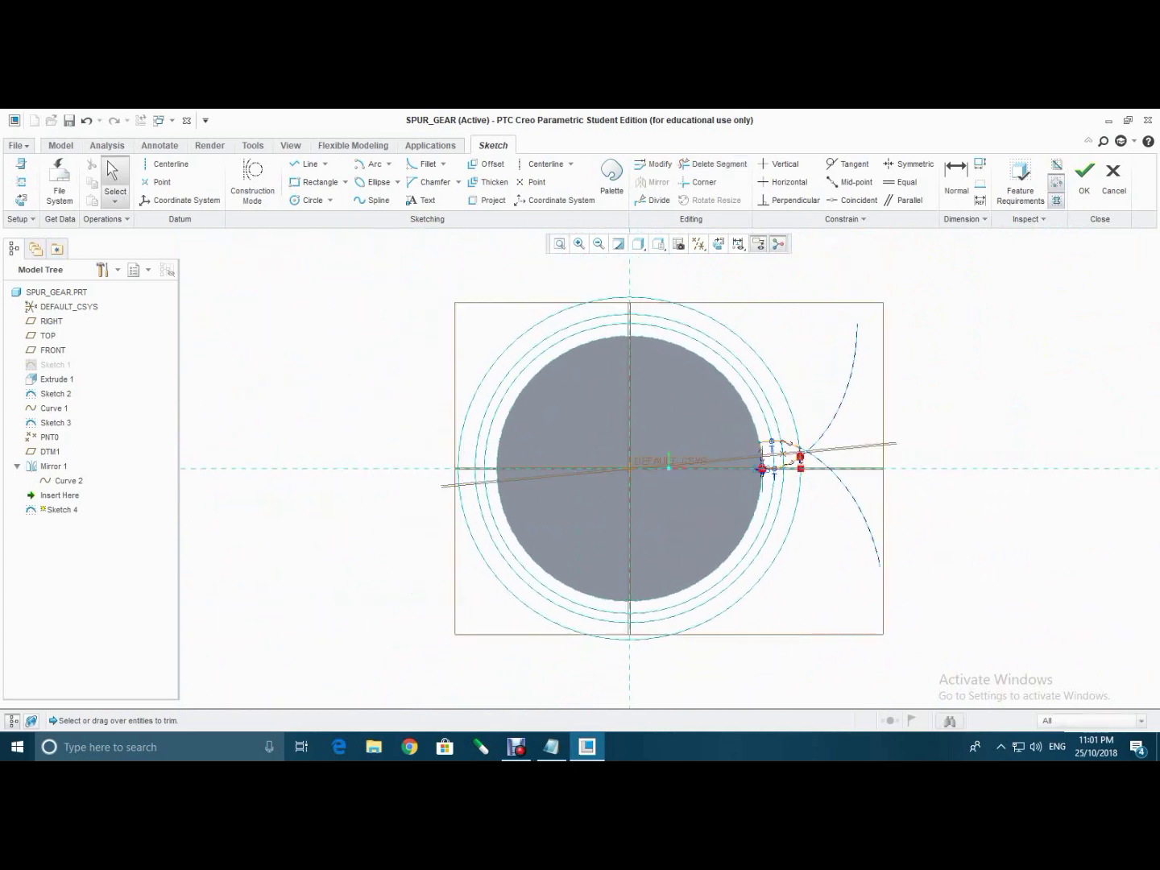
- Trim the leftover outer circle segment between the lower involute and the horizontal reference near the tooth tip
left_click(713, 164)
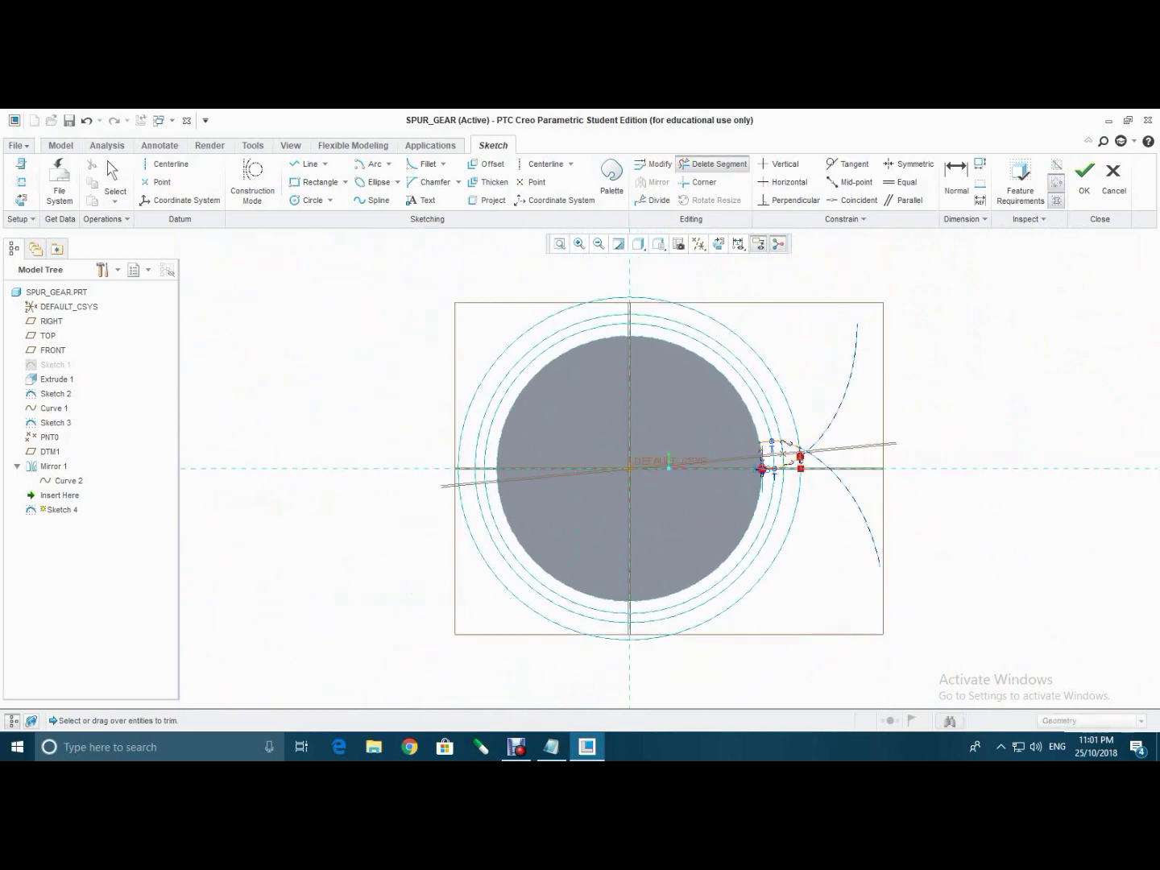
scroll(777, 493, "up", 5)
left_click_drag(836, 408, 821, 414)
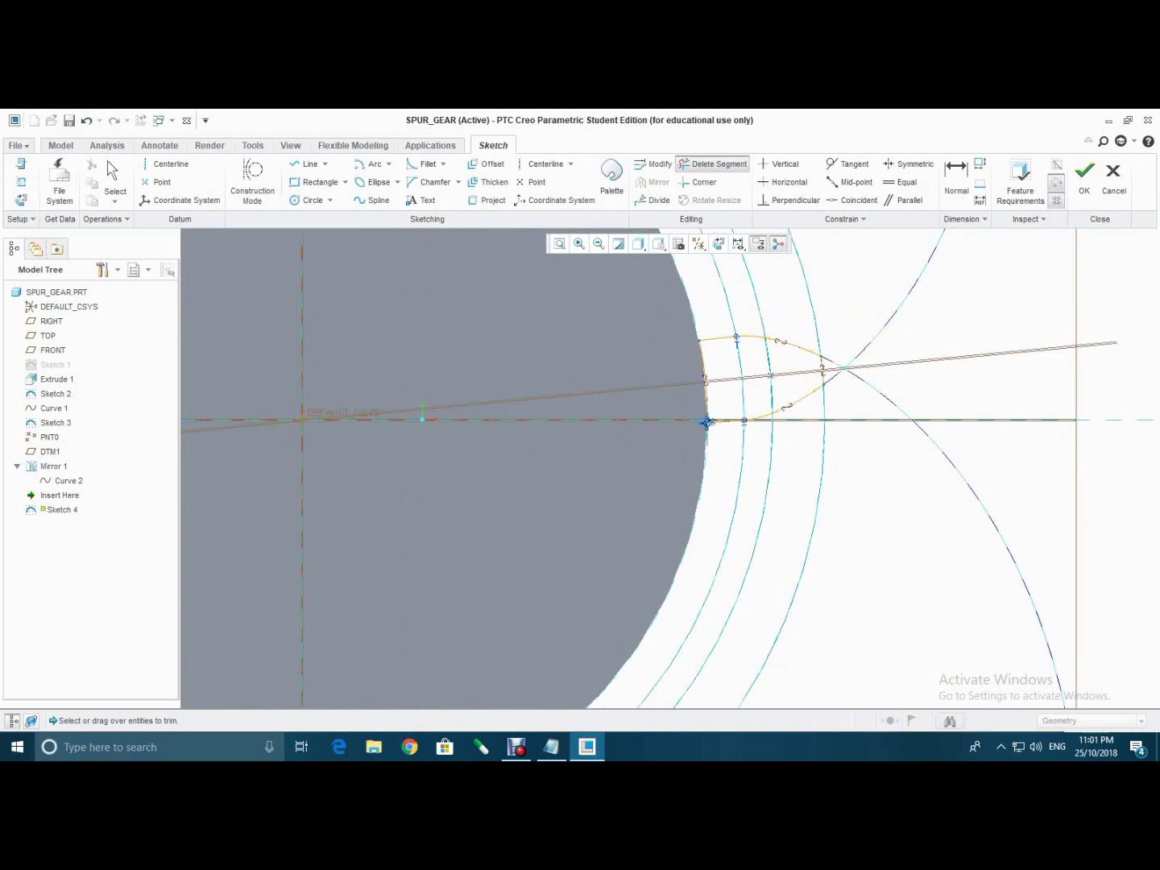
scroll(788, 423, "up", 3)
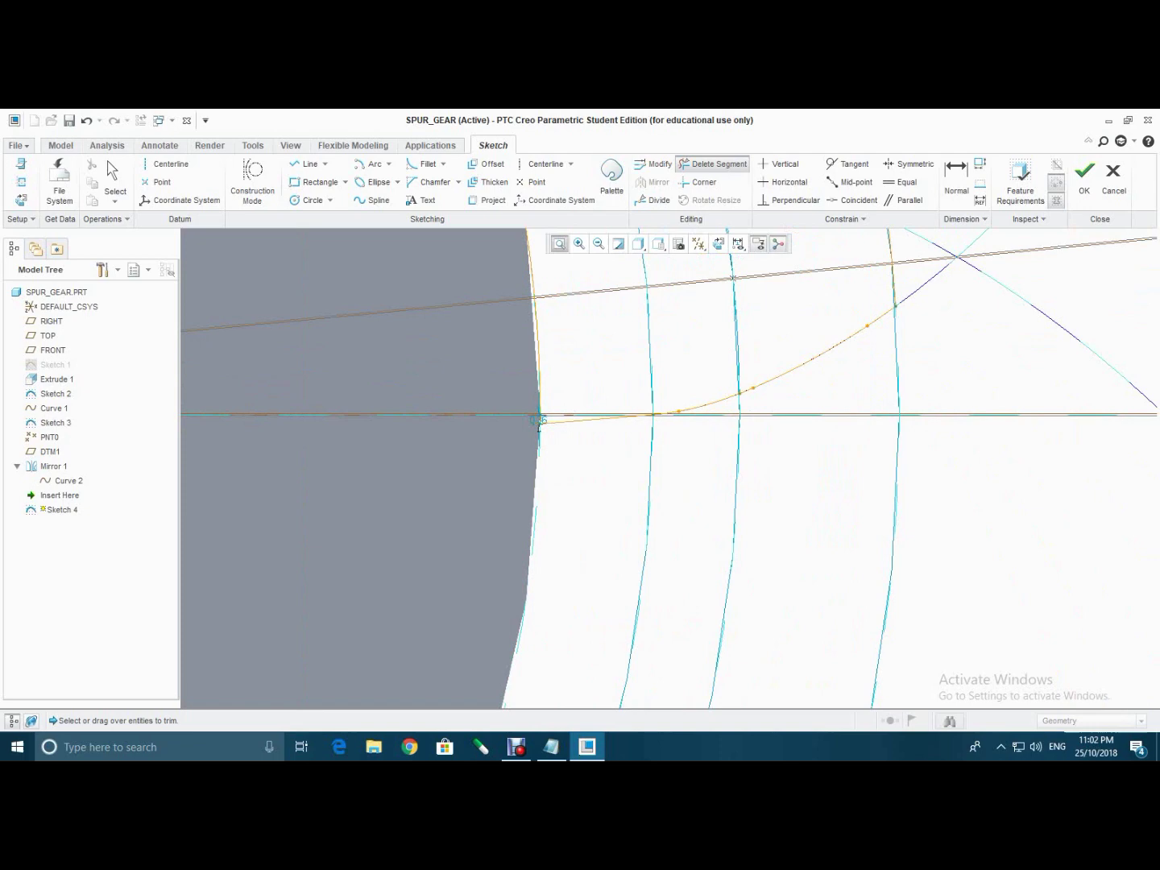
scroll(539, 422, "down", 5)
middle_click(761, 470)
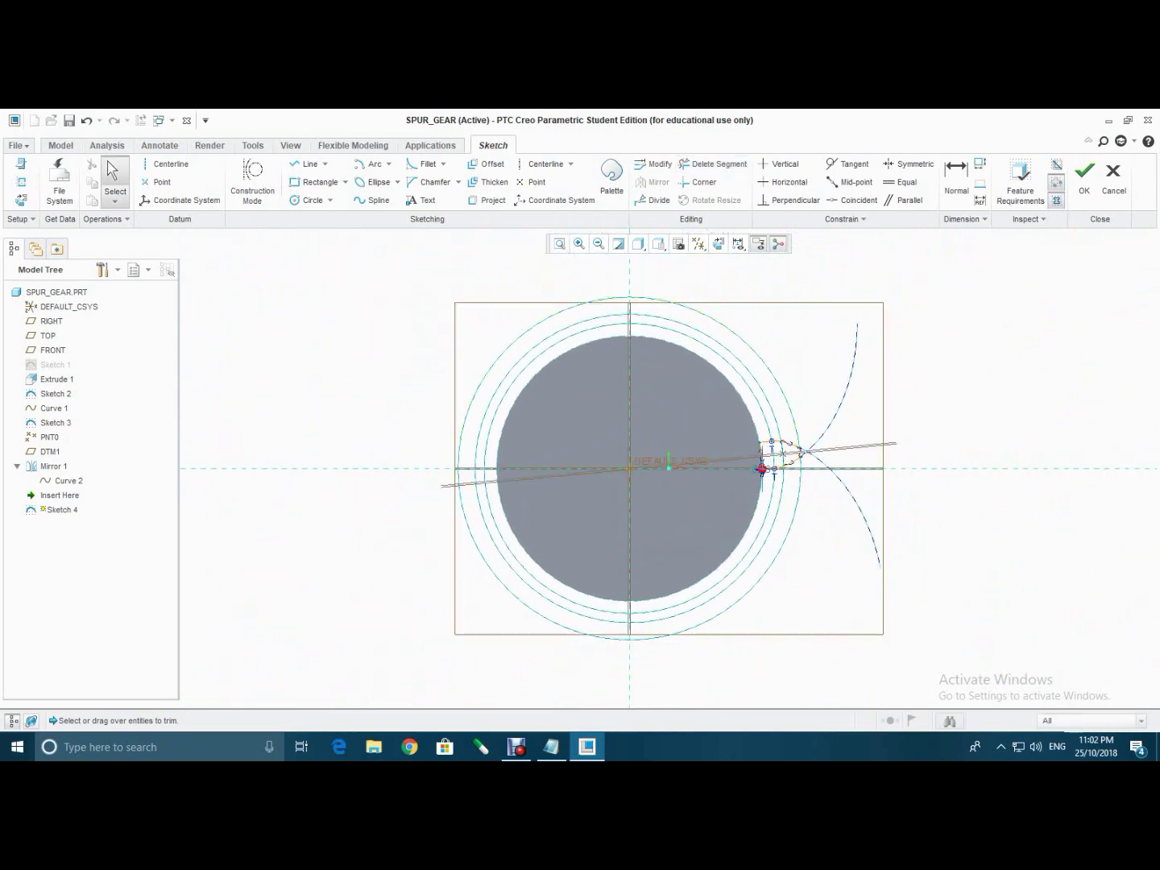
- Trim the stray short segment at the tooth's lower root corner and complete the tooth profile sketch
scroll(750, 516, "up", 6)
scroll(726, 516, "up", 2)
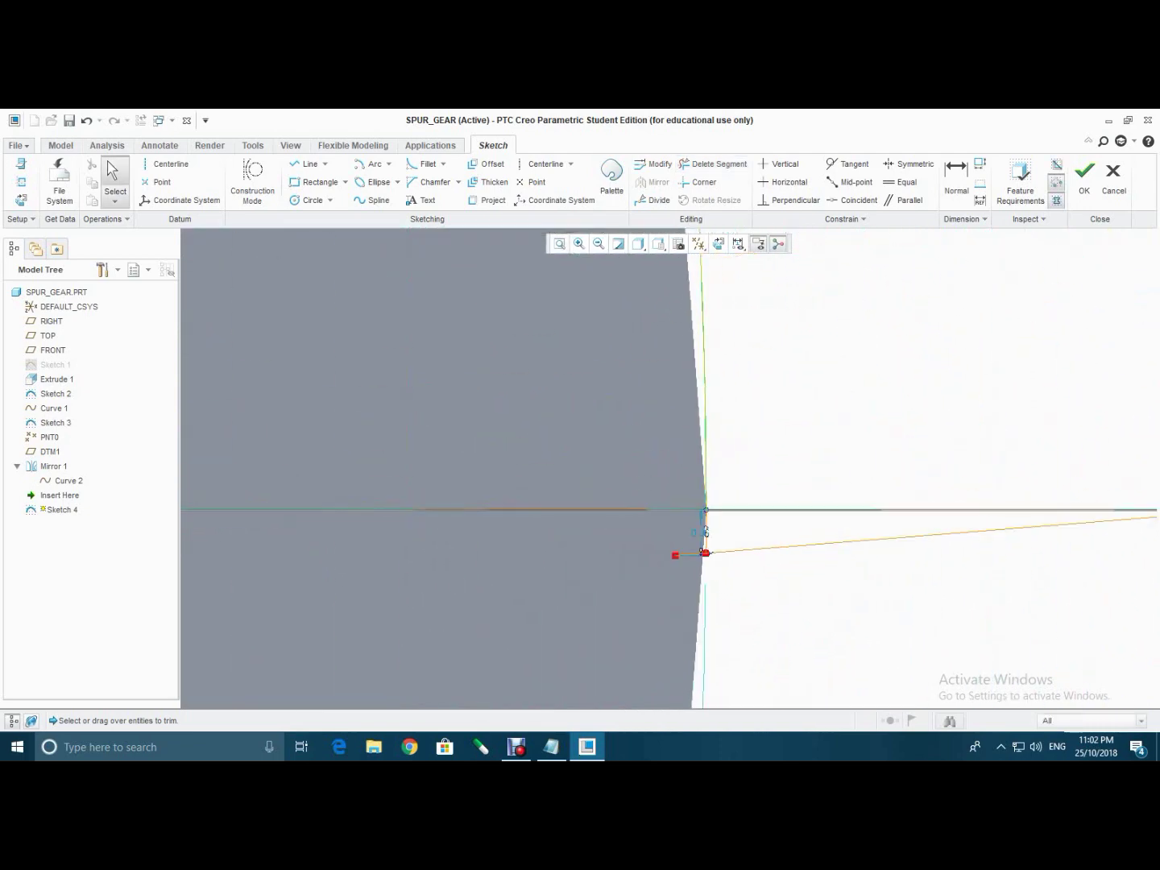
left_click(714, 165)
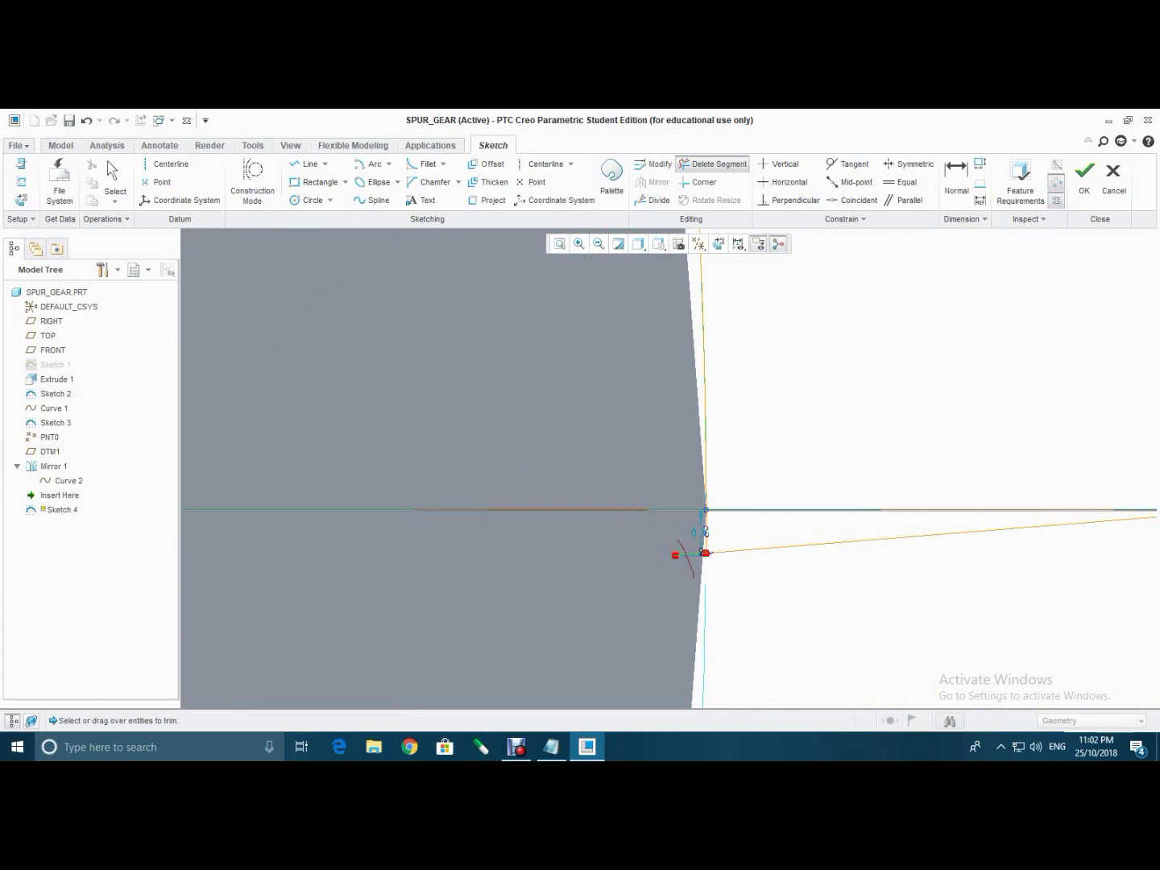
left_click(559, 243)
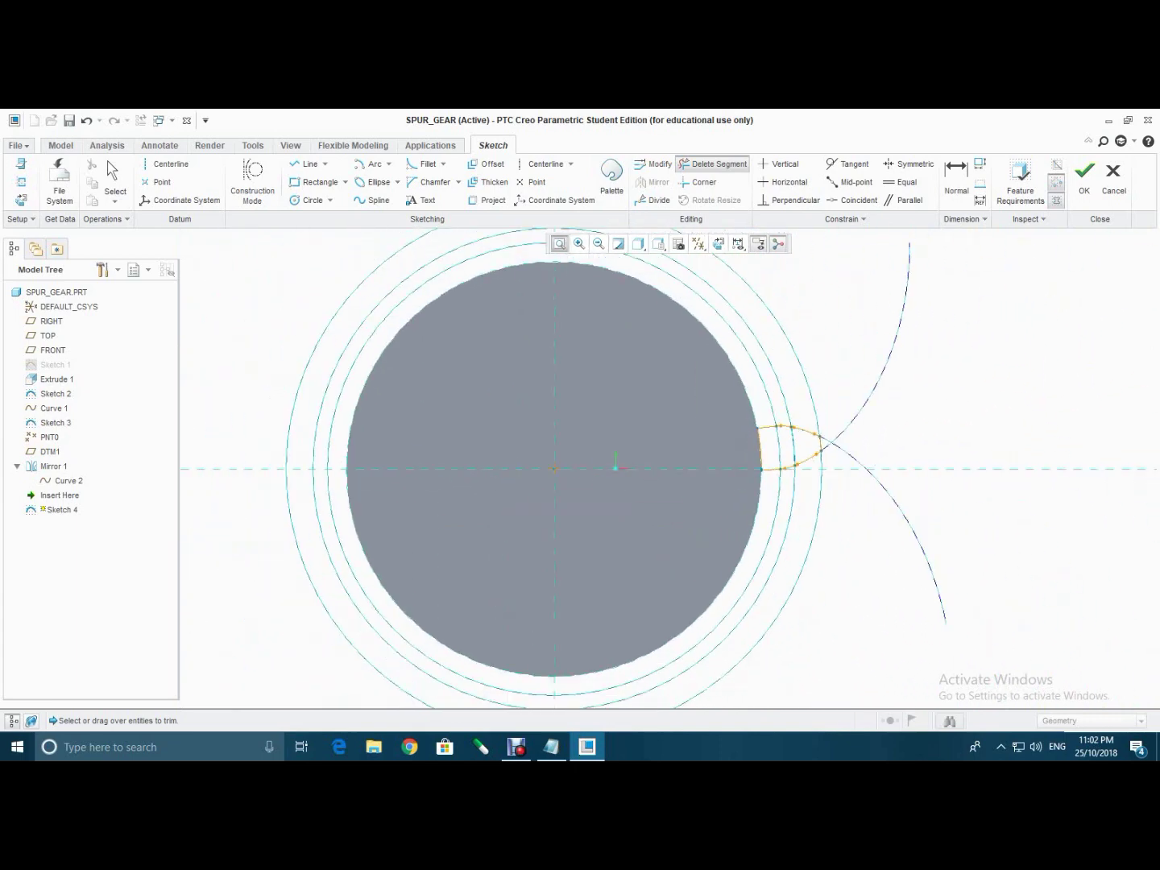
middle_click(597, 322)
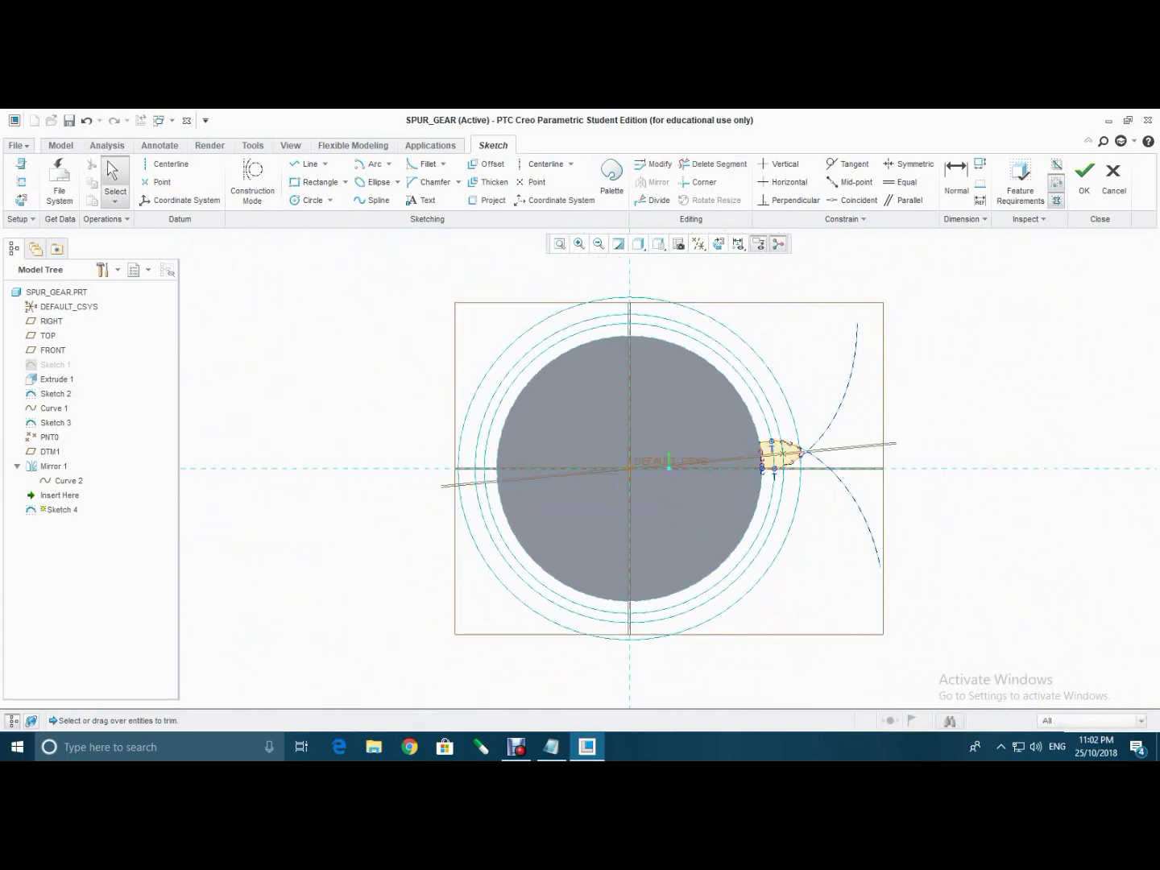
left_click(1084, 177)
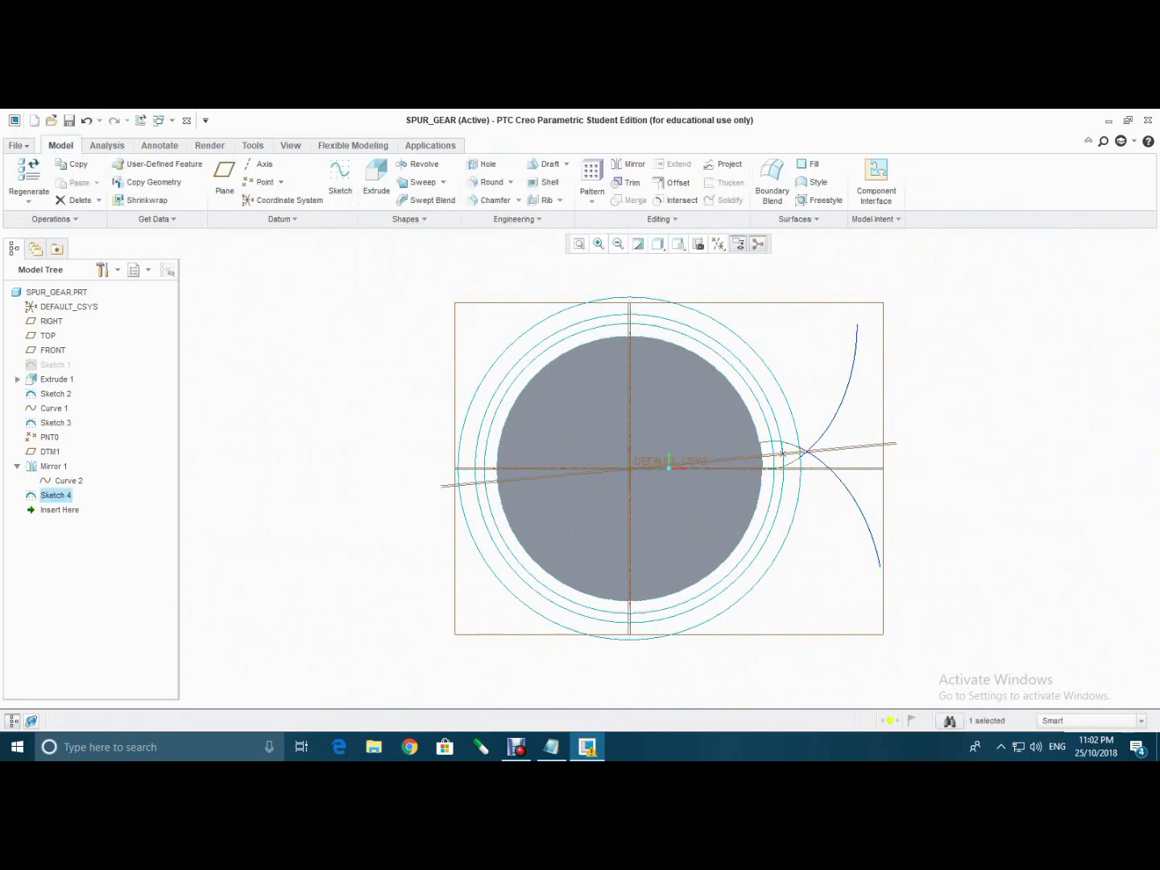
- Extrude the tooth profile sketch into a solid, driving its depth with the feature relation width
left_click(376, 174)
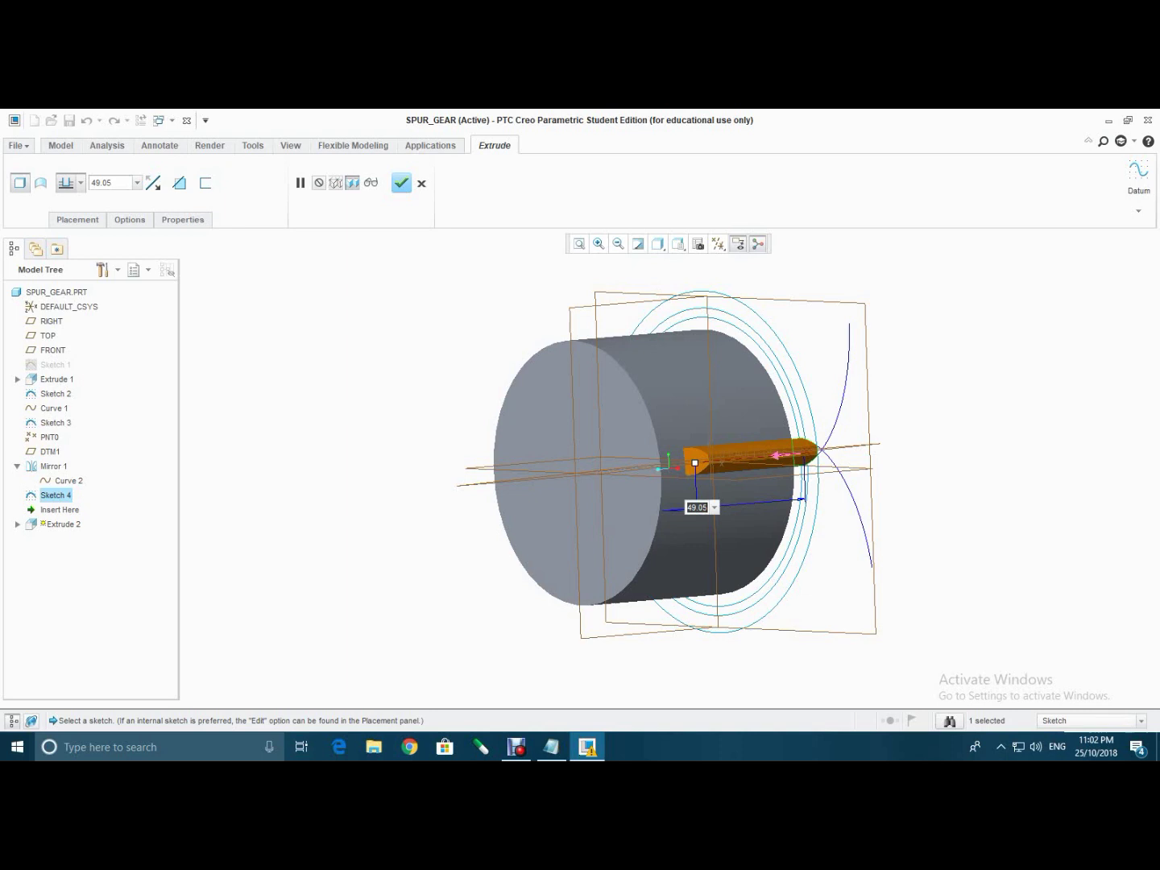
type("width")
key("Return")
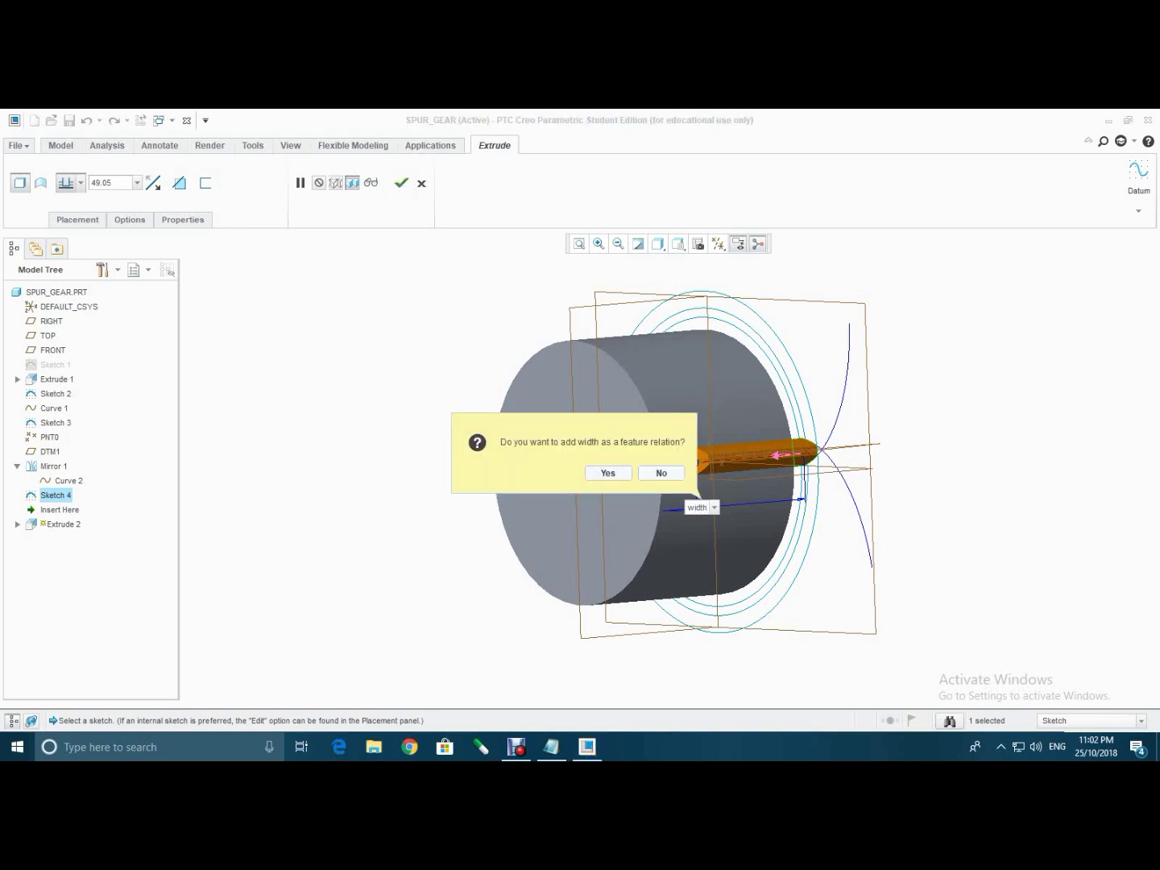
key("Return")
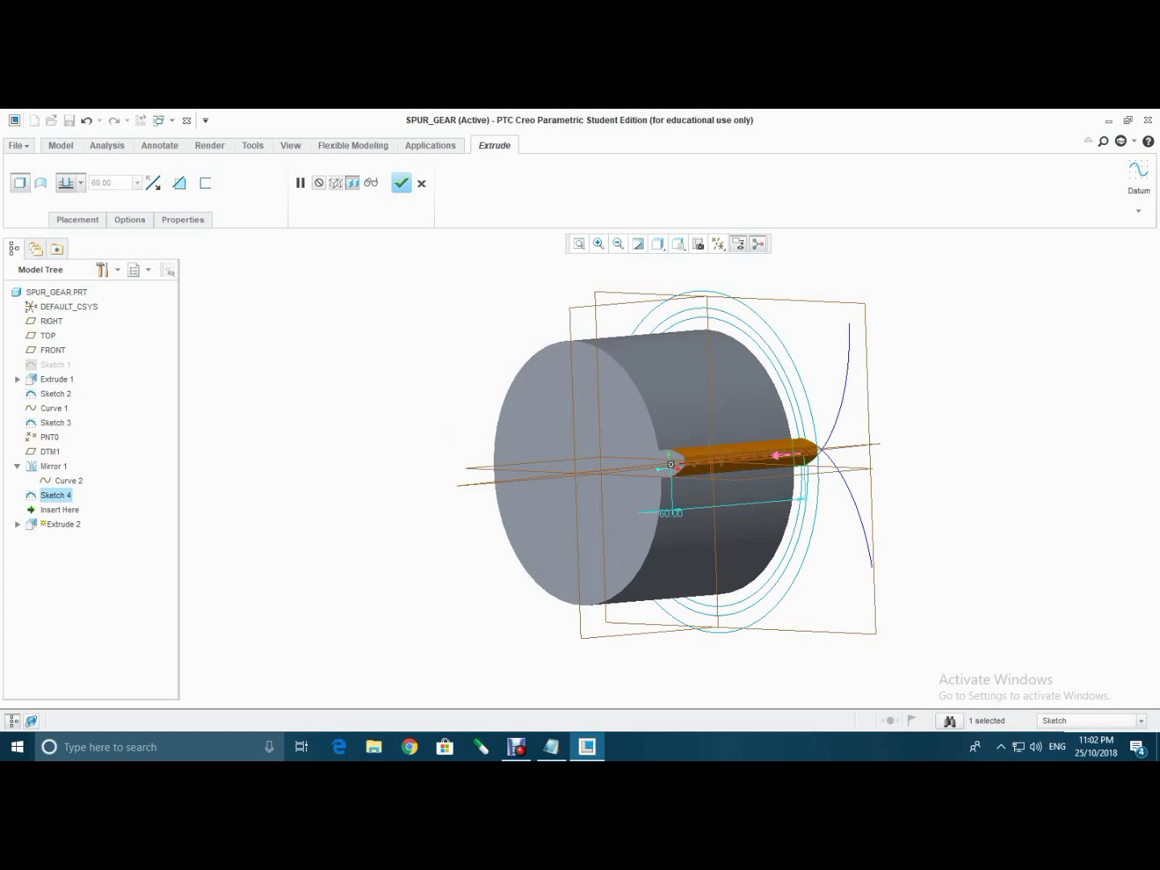
middle_click(670, 464)
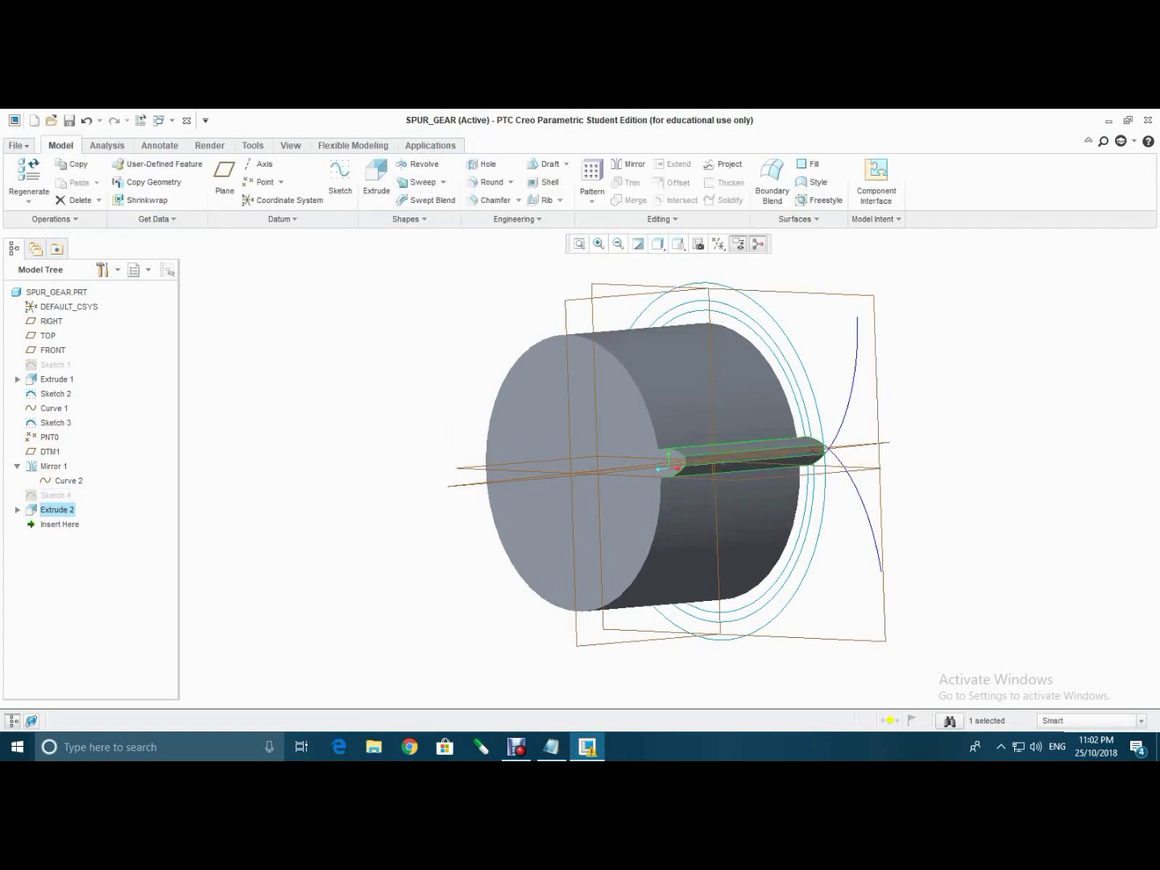
- Chamfer the tooth's tip edges with the D x D scheme, driving the size with the feature relation semitopping
middle_click_drag(670, 464, 582, 415)
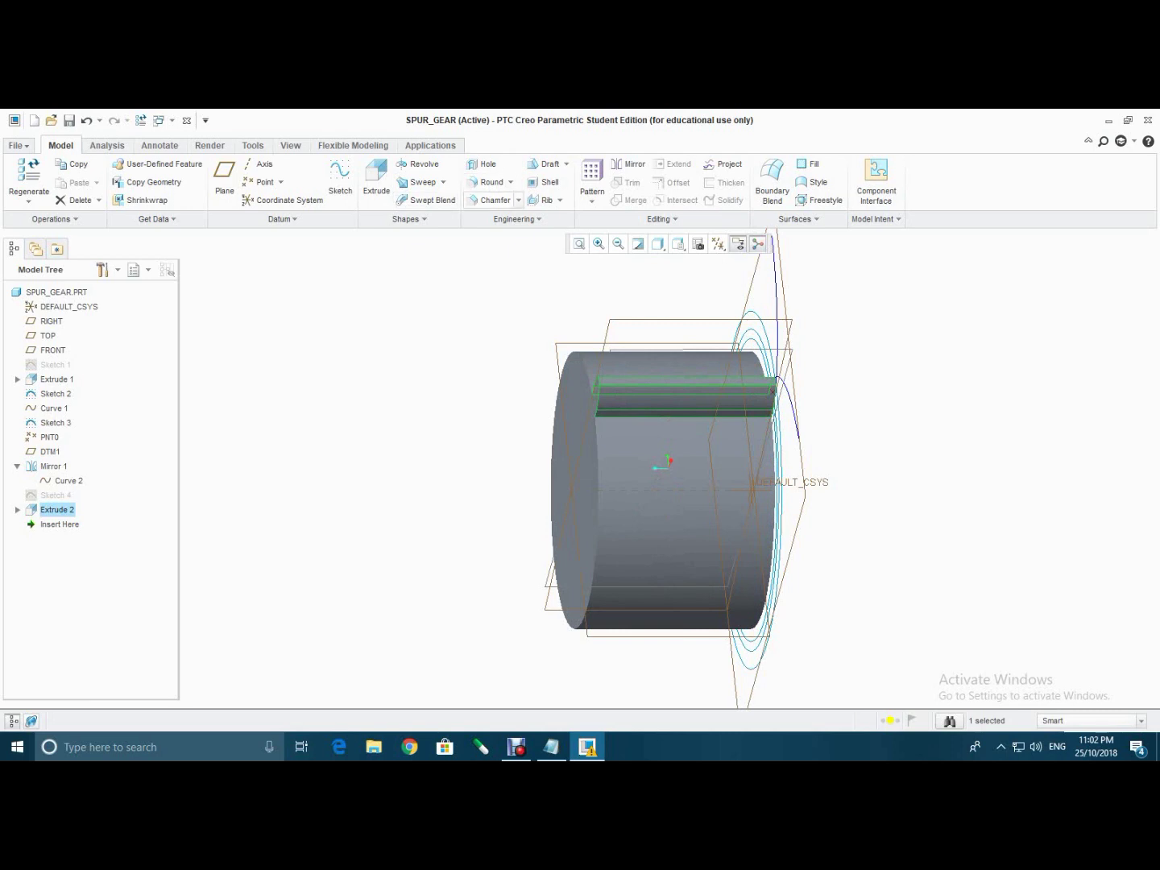
left_click(493, 200)
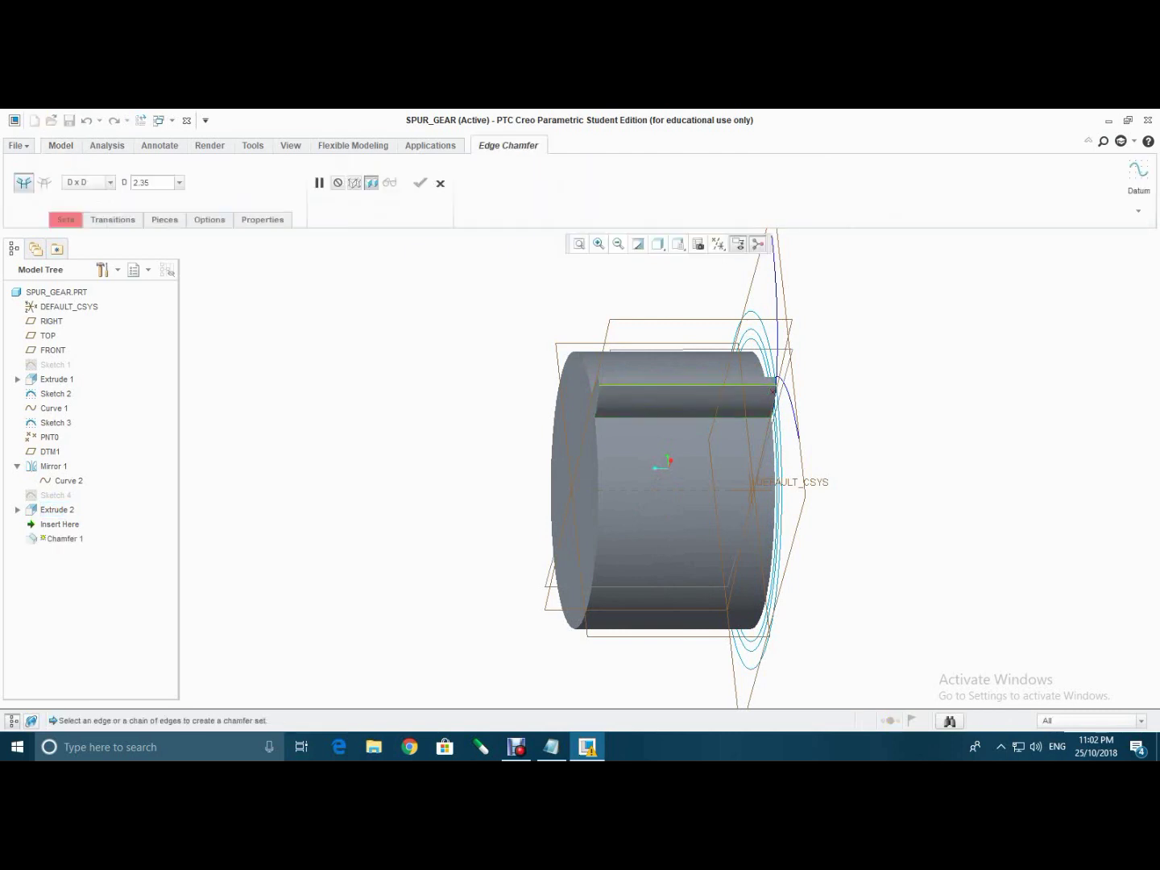
left_click(686, 385)
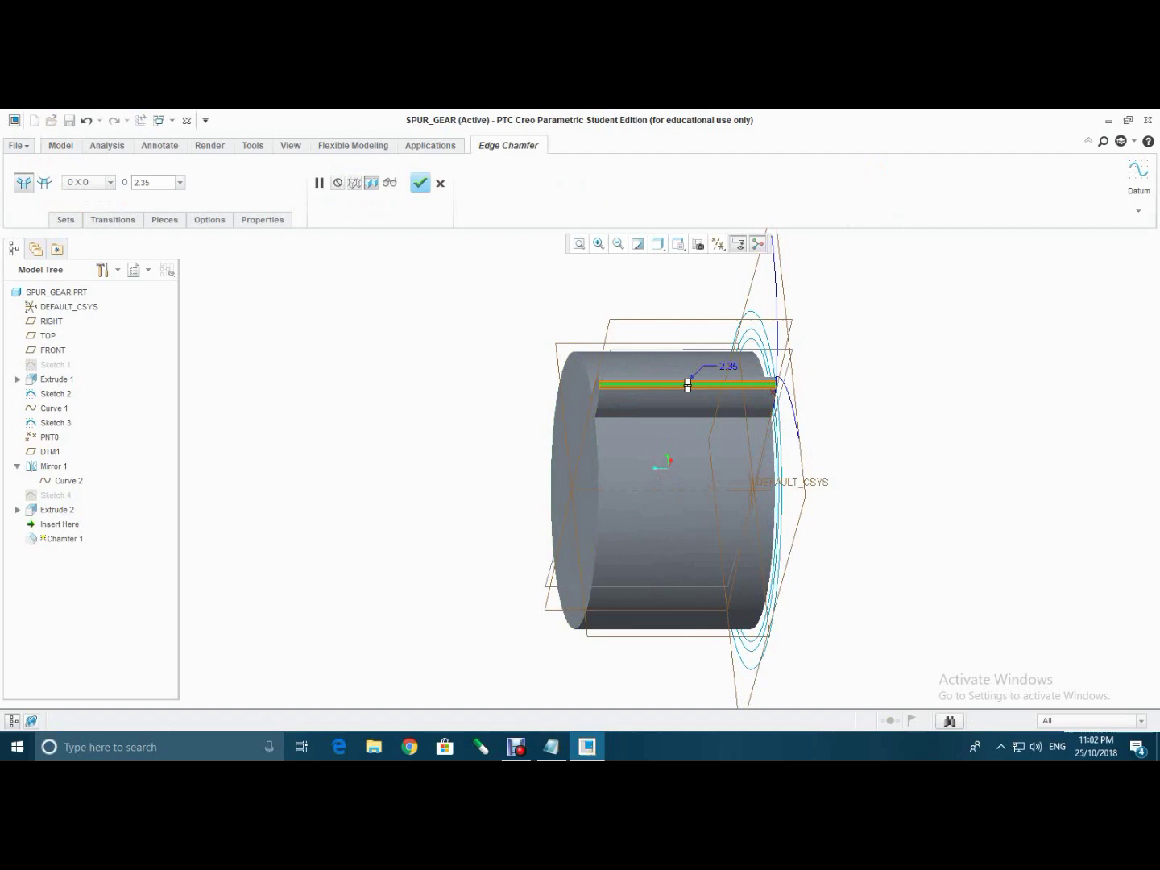
mouse_move(685, 385)
middle_mouse_down()
mouse_move(784, 579)
mouse_move(738, 520)
mouse_move(688, 417)
mouse_move(600, 475)
mouse_move(535, 475)
mouse_move(564, 446)
mouse_move(716, 452)
mouse_move(752, 354)
mouse_move(739, 380)
mouse_move(831, 403)
mouse_move(829, 431)
mouse_move(794, 467)
middle_mouse_up()
scroll(739, 379, "down", 4)
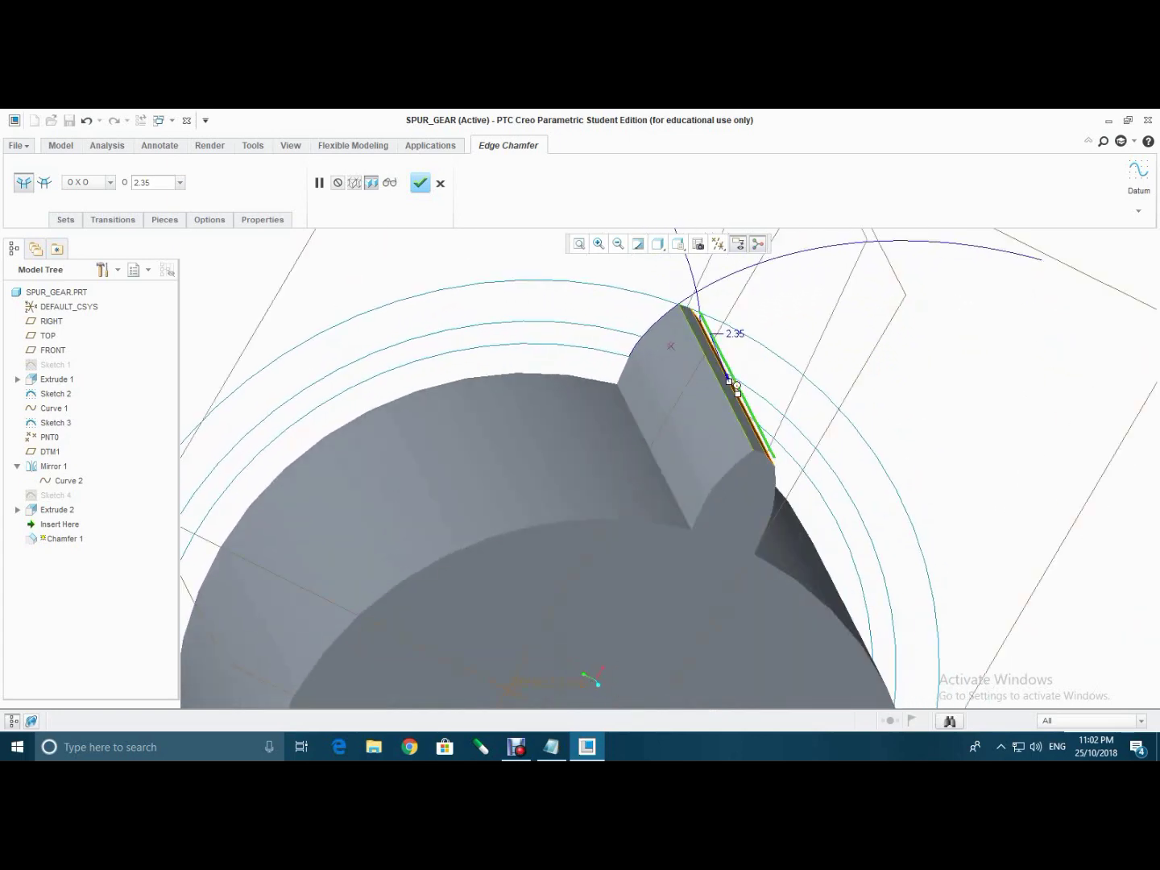
double_click(733, 381)
type("se")
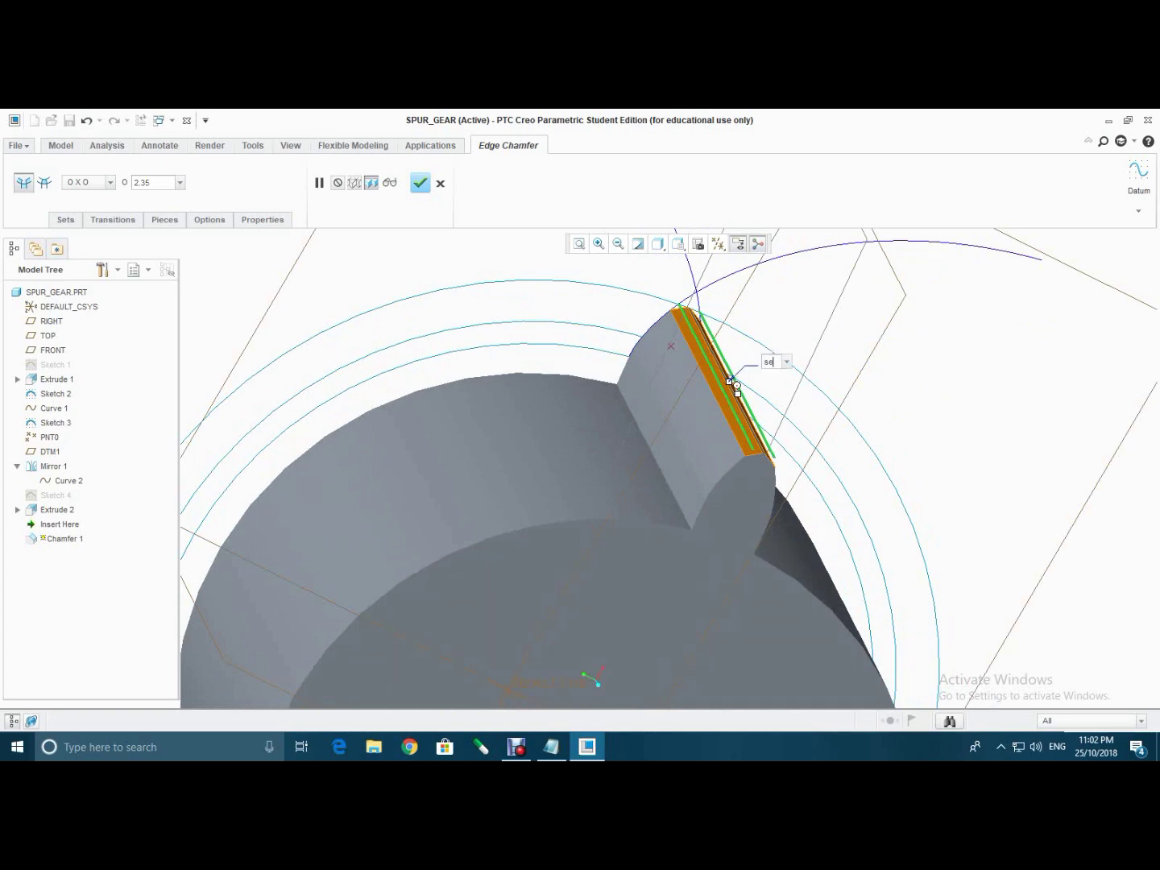
type("mitopping")
key("Return")
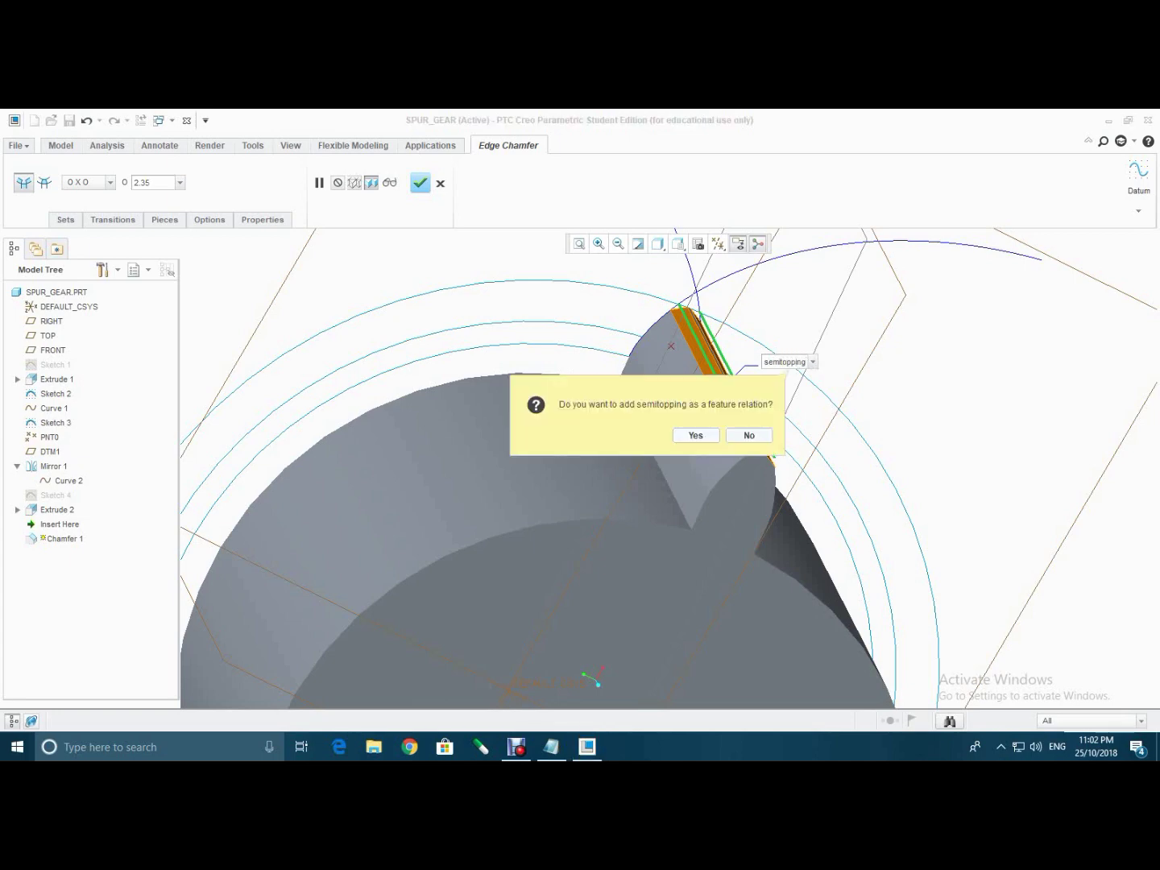
key("Return")
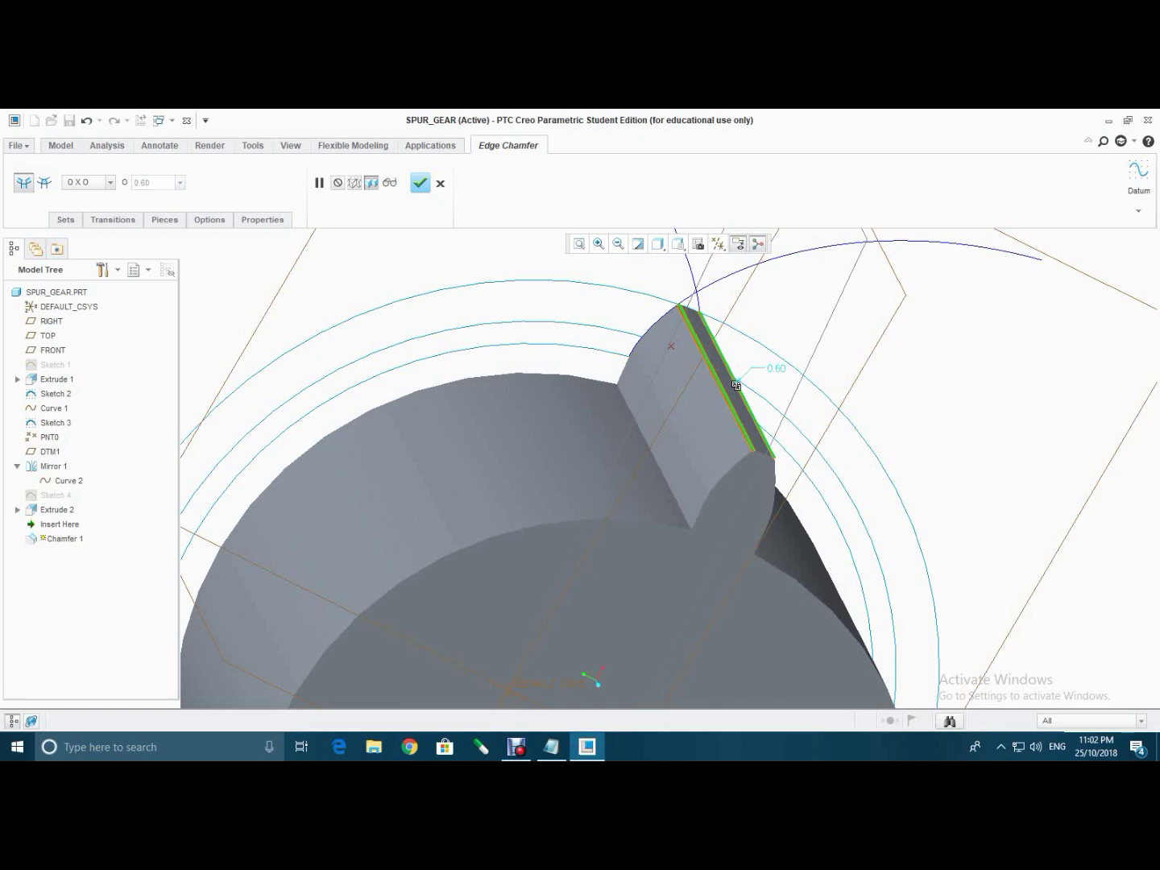
left_click(419, 183)
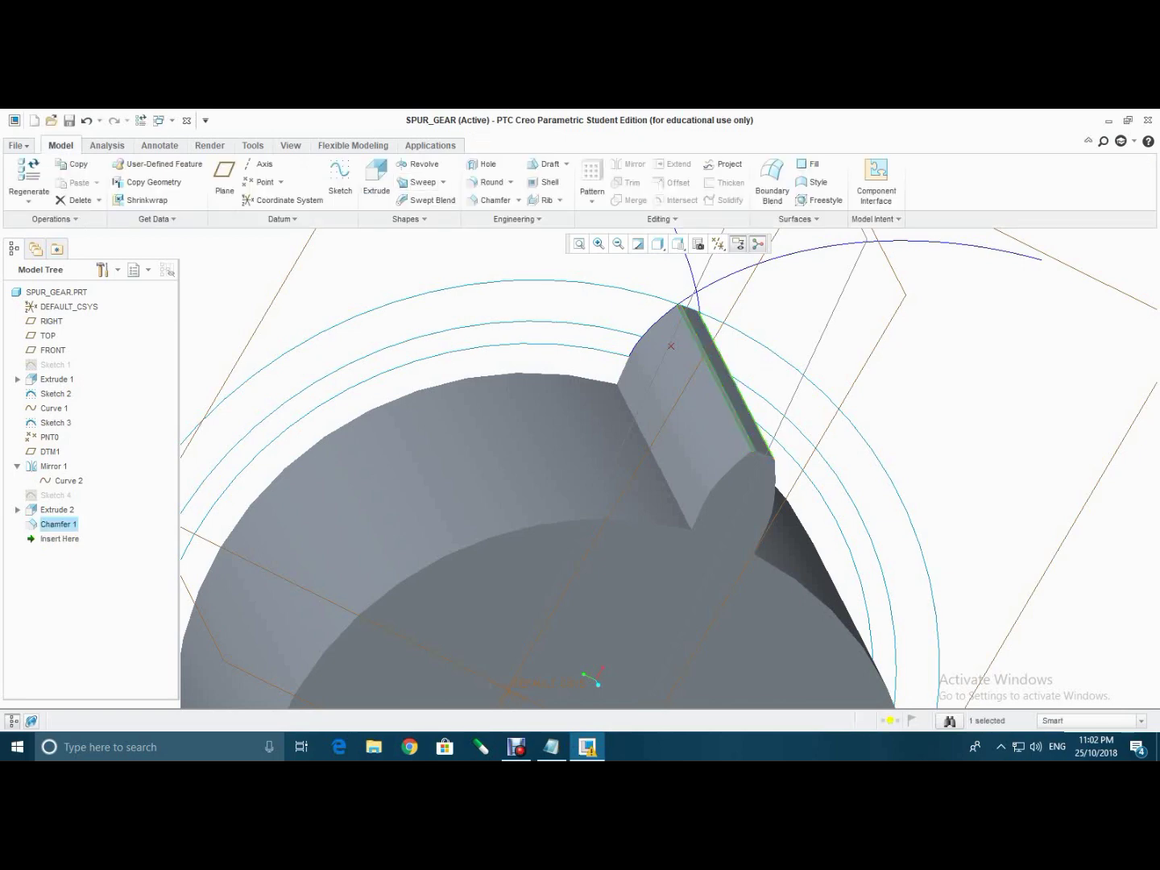
- Begin a round on one root edge where the tooth meets the disc, keeping the 2.35 radius
left_click(578, 244)
middle_click_drag(669, 460, 563, 463)
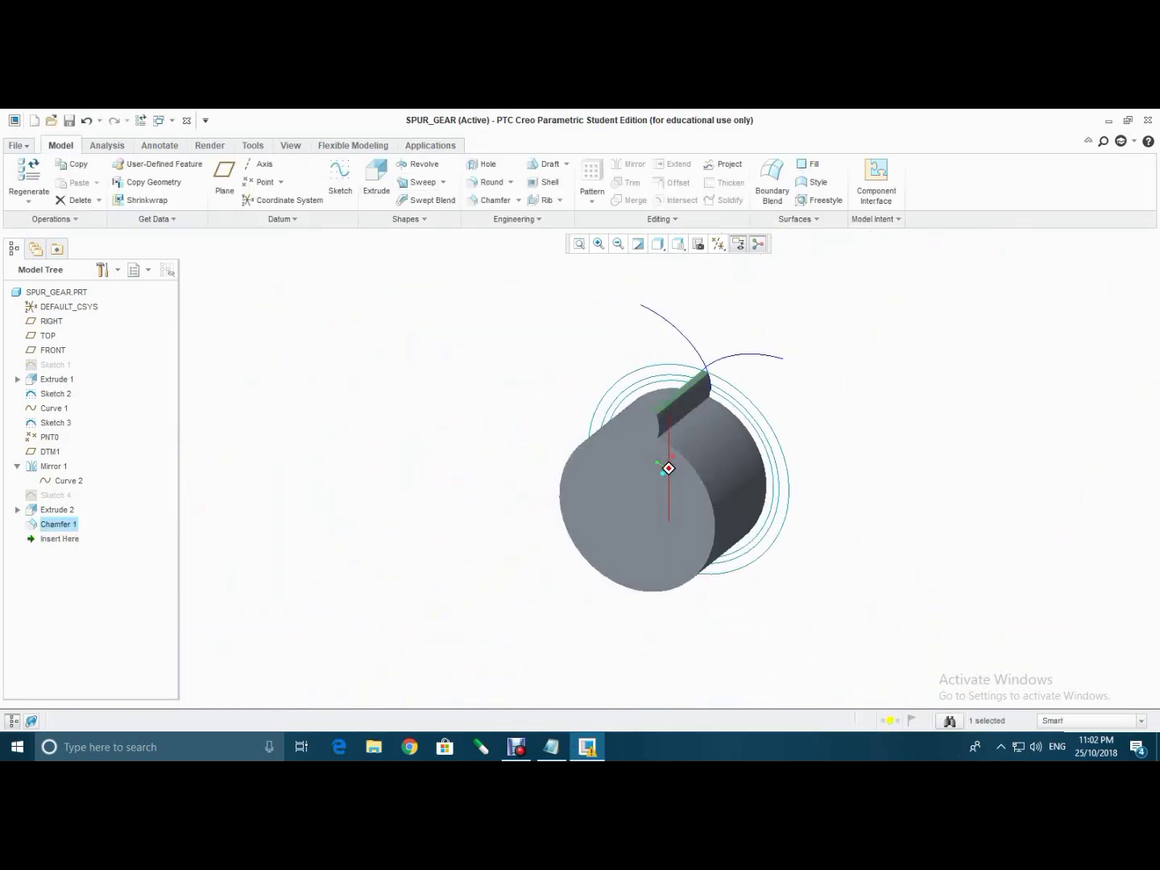
middle_click_drag(725, 463, 664, 447)
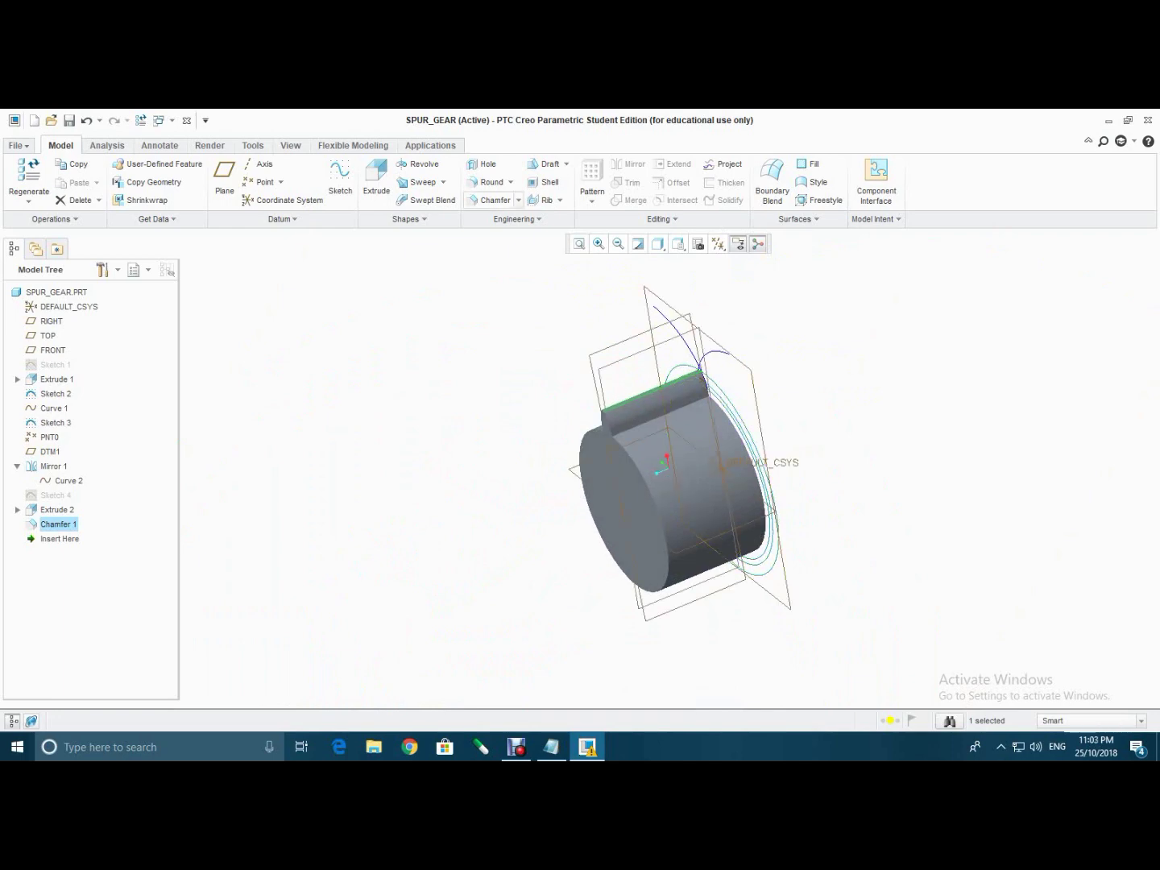
left_click(488, 182)
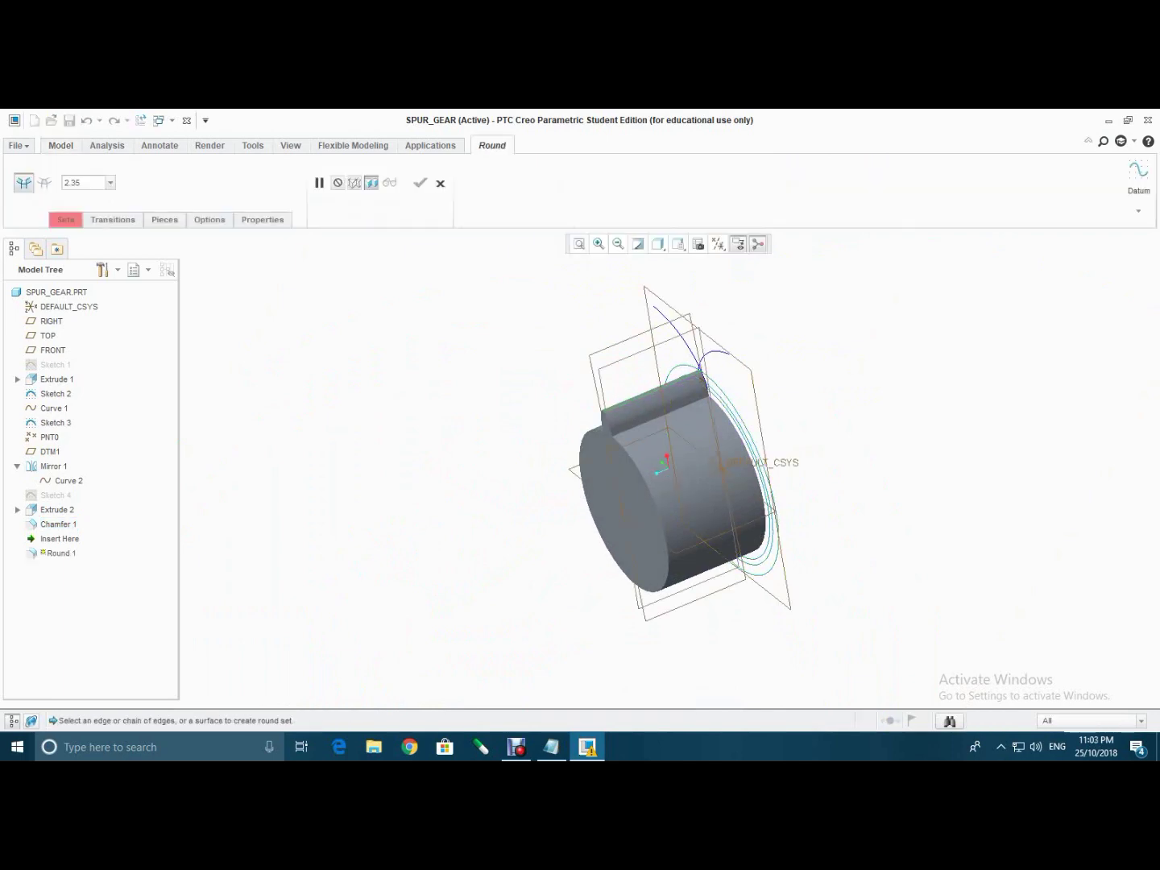
scroll(633, 431, "up", 5)
left_click(698, 402)
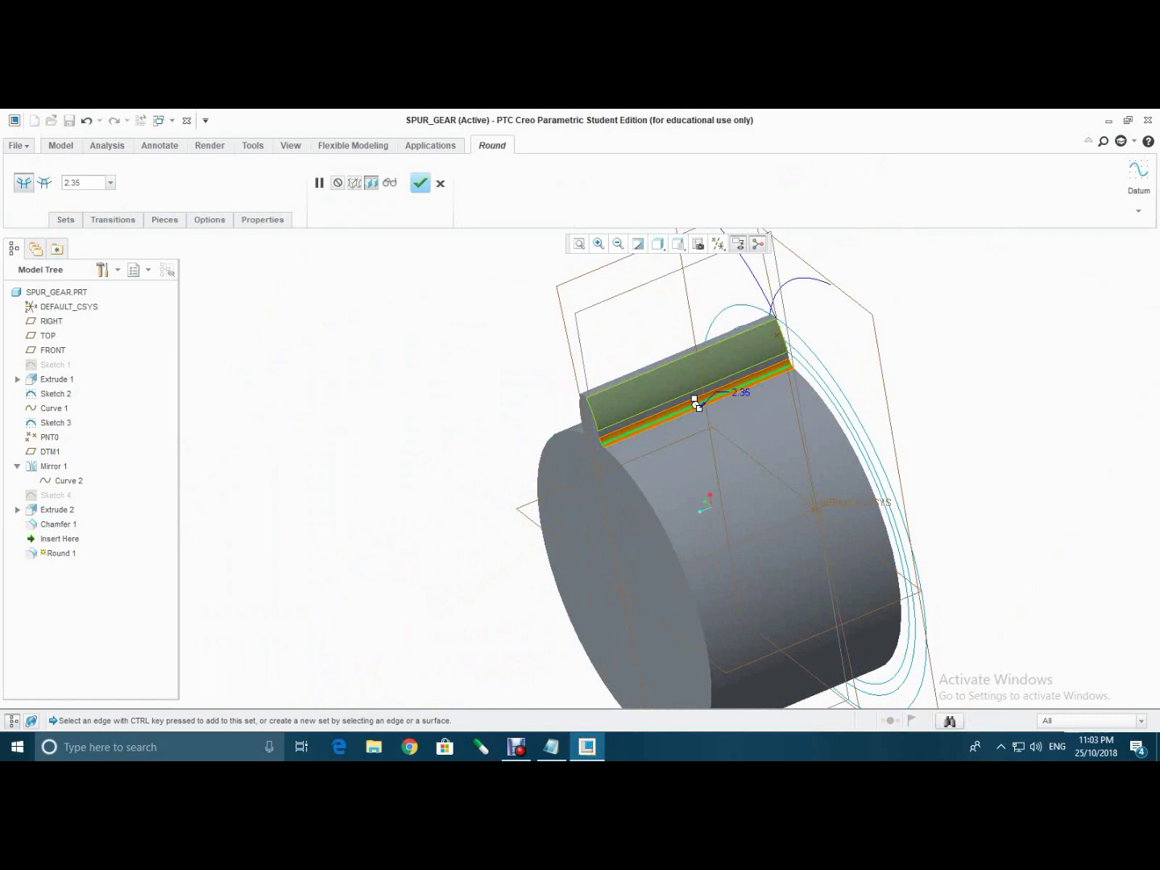
- Round the tooth's opposite root edge, driving its radius with the feature relation root_fillet, and complete the round
scroll(681, 402, "down", 3)
middle_click_drag(665, 402, 722, 418)
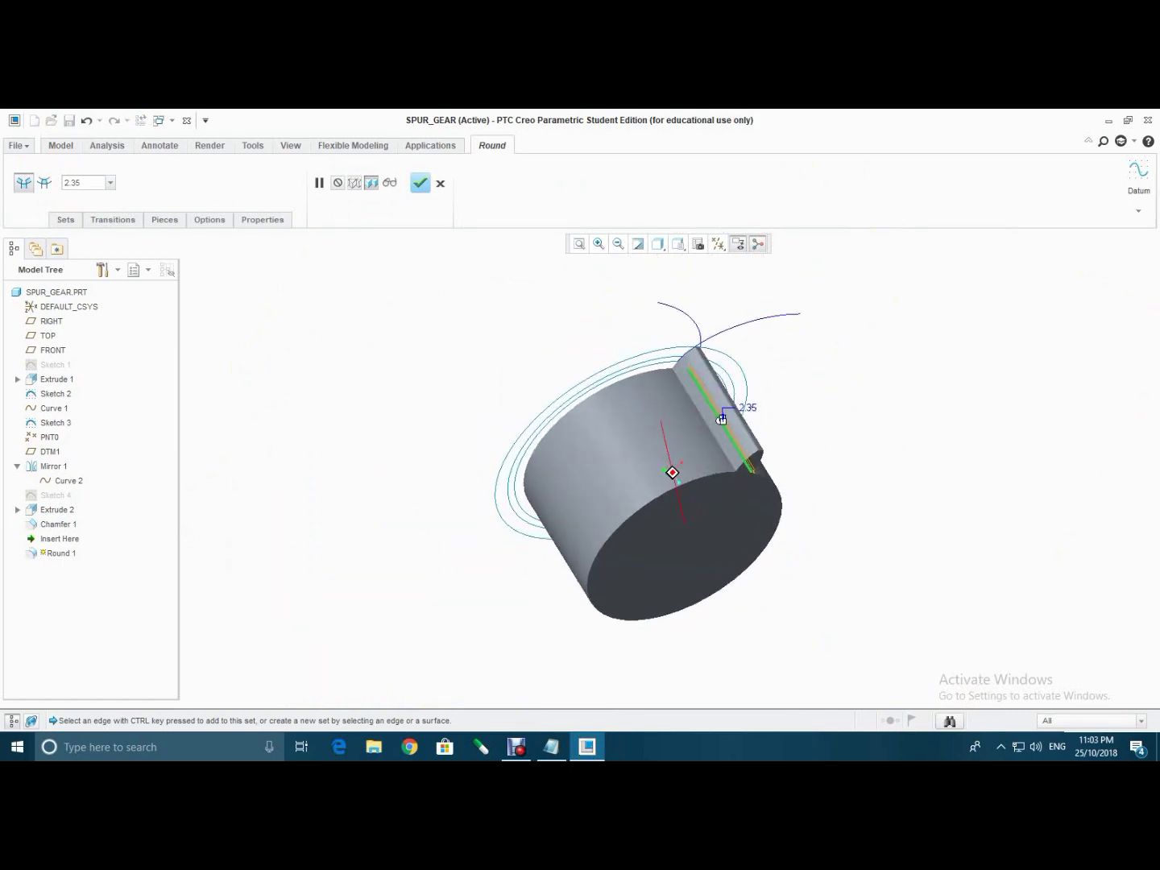
scroll(721, 419, "up", 4)
left_click(675, 418)
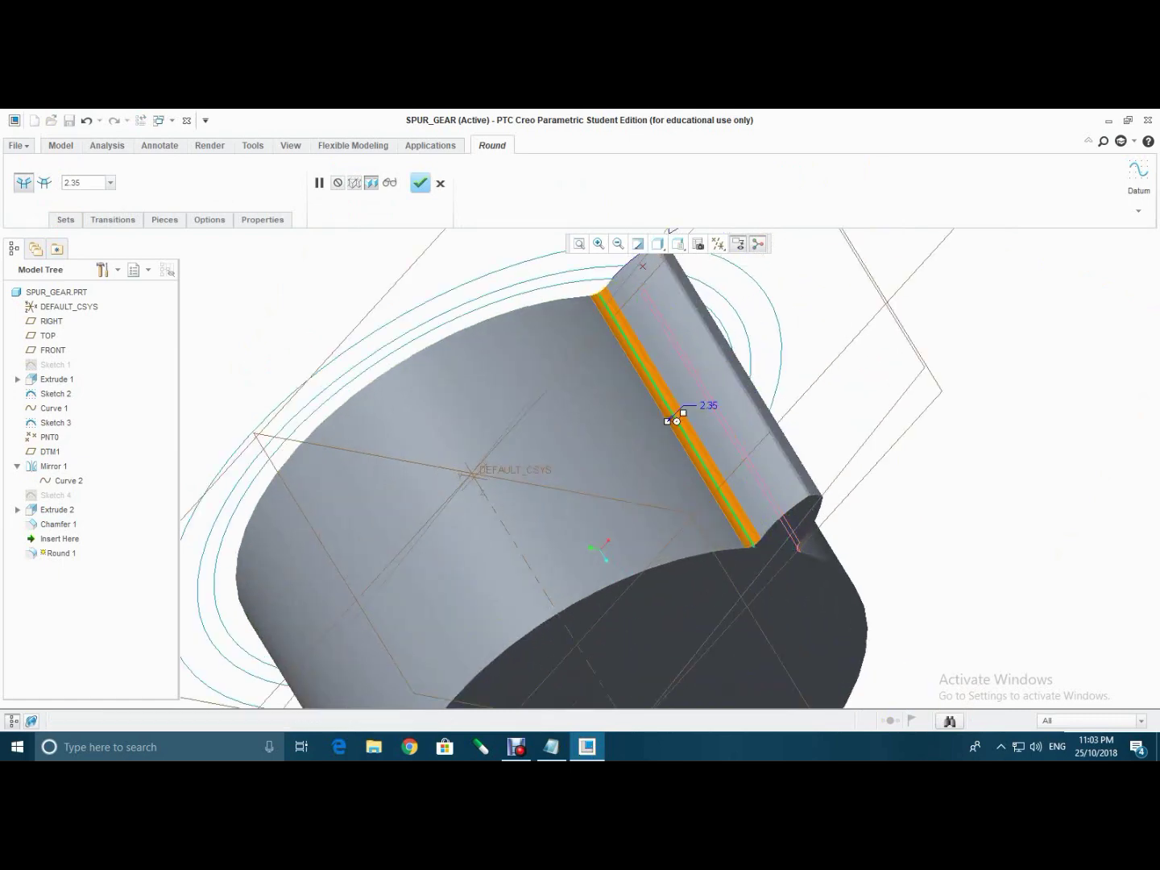
middle_click_drag(677, 417, 547, 338)
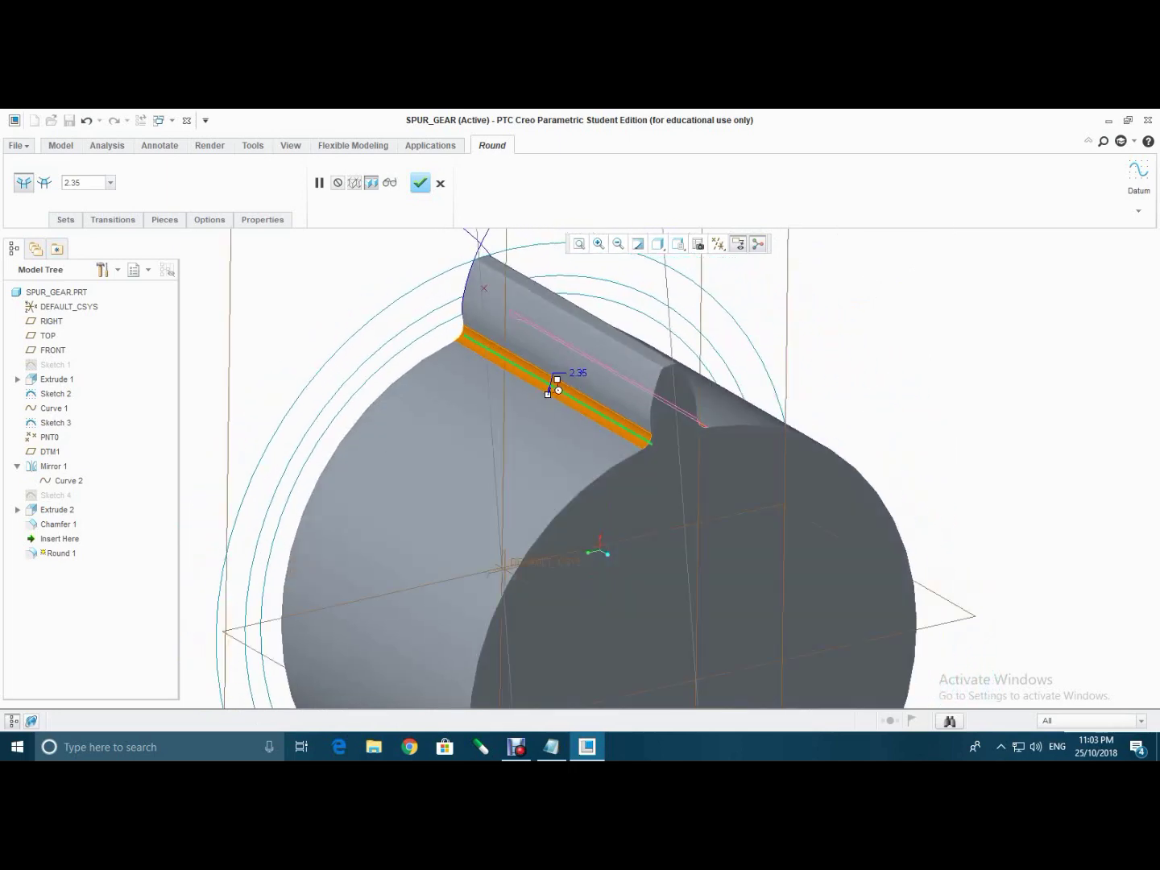
double_click(577, 372)
type("root_fillet")
key("Return")
key("Return")
left_click(420, 182)
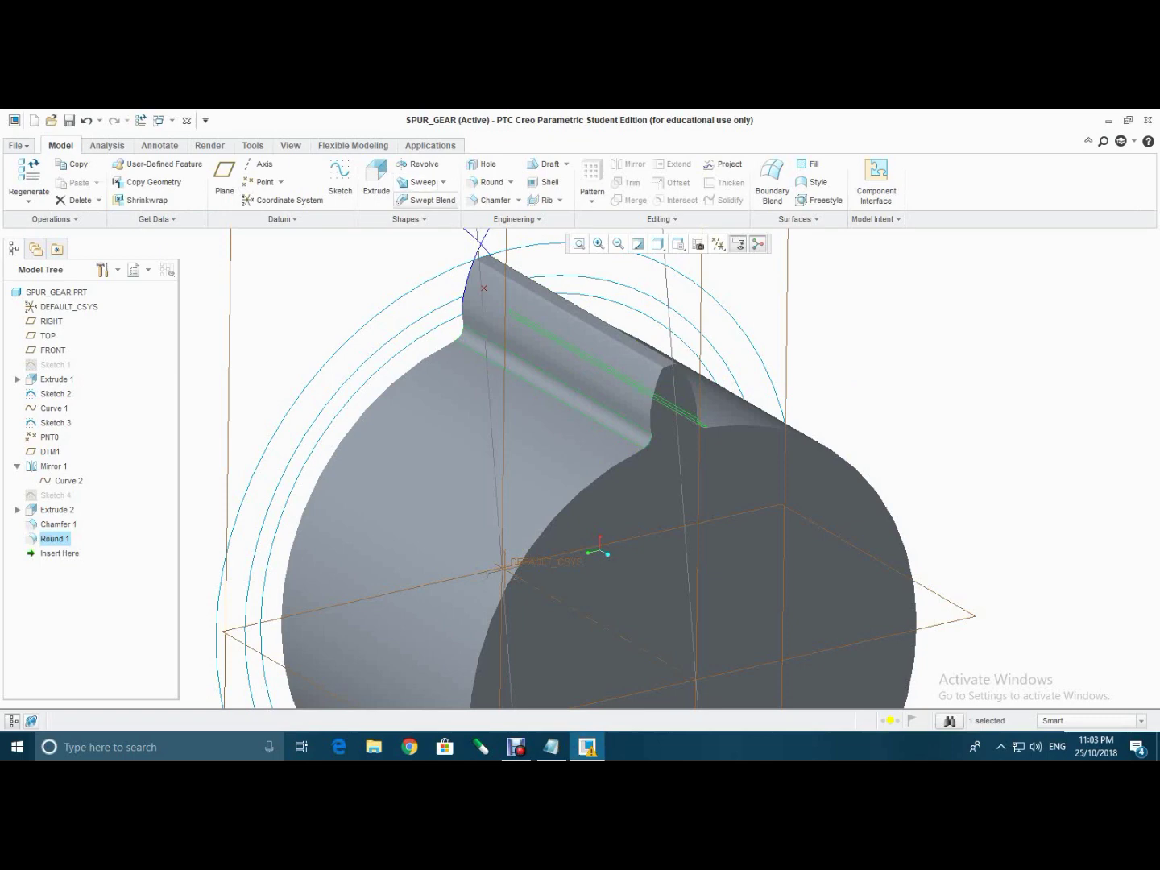
- Group the tooth features Extrude 2, Chamfer 1 and Round 1
scroll(567, 324, "up", 4)
middle_click_drag(567, 325, 517, 295)
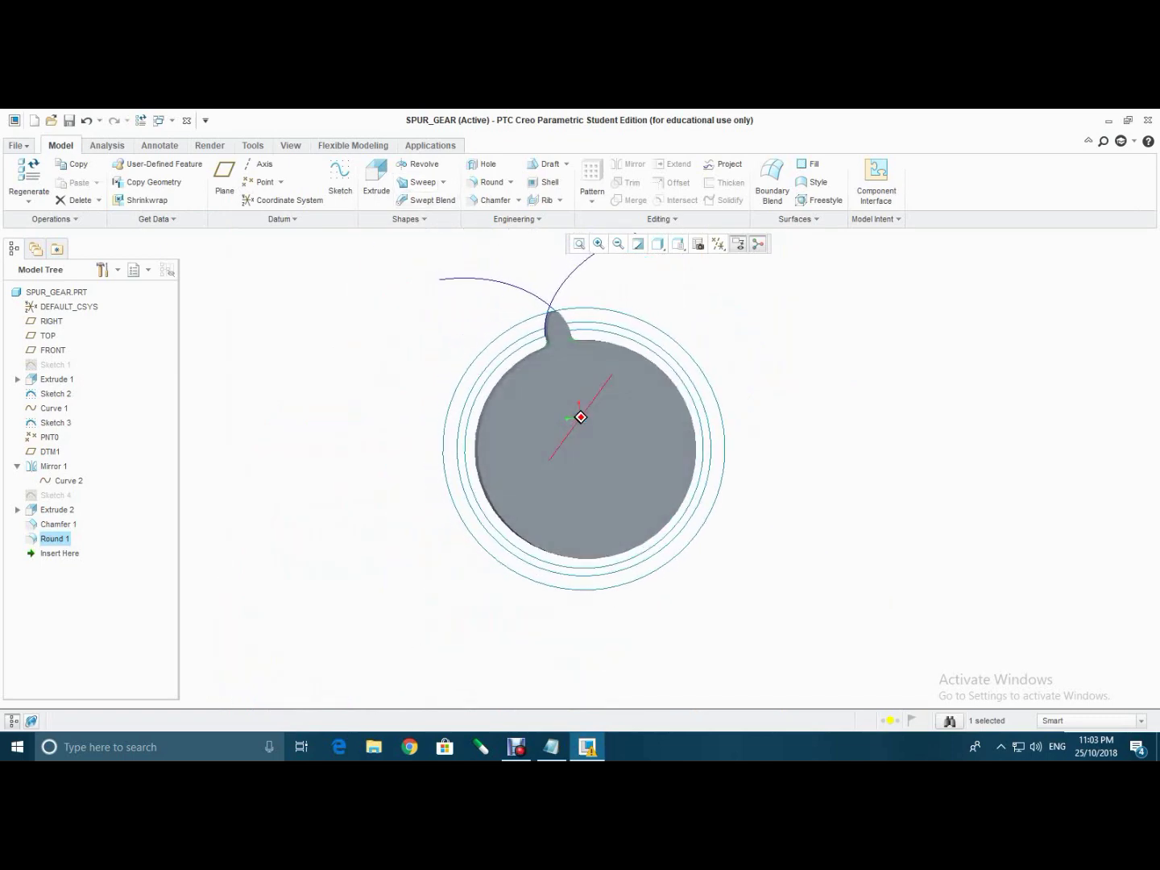
middle_click_drag(625, 351, 569, 339)
scroll(571, 338, "down", 10)
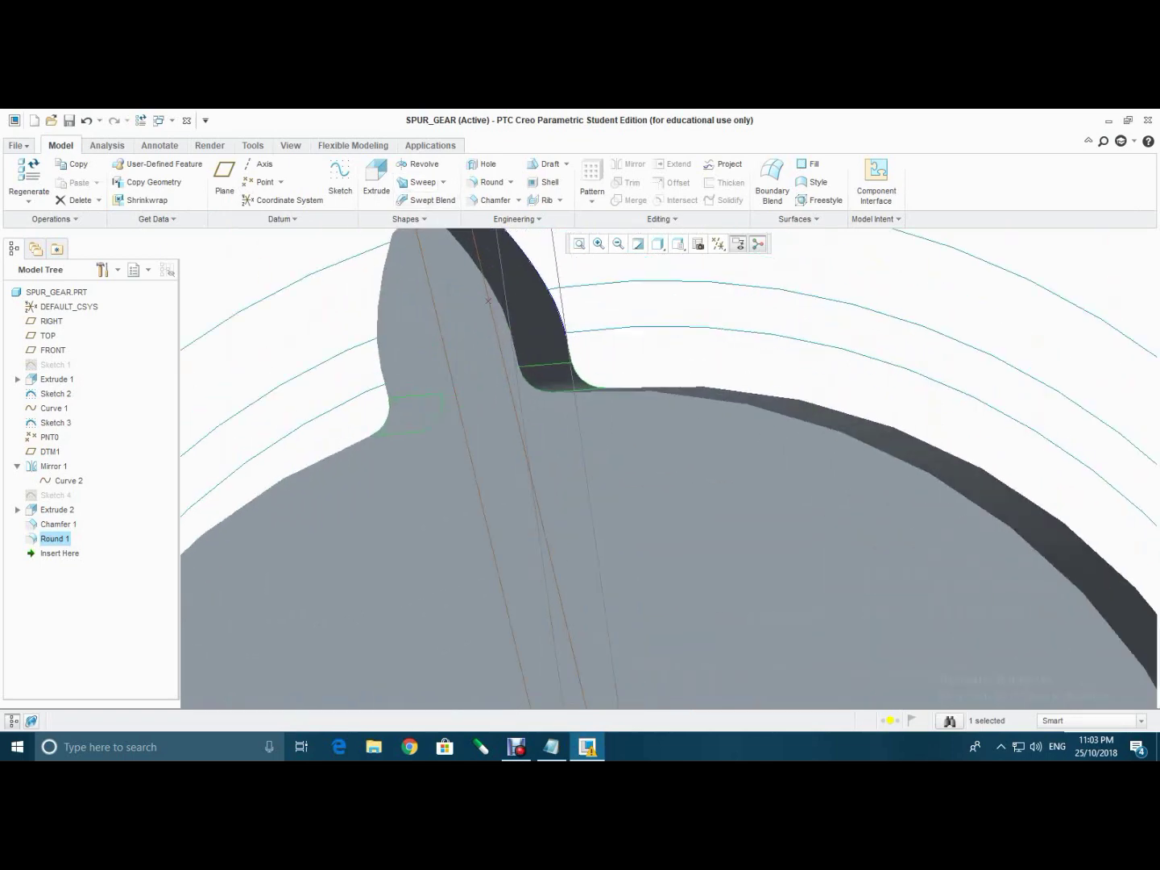
scroll(655, 334, "down", 3)
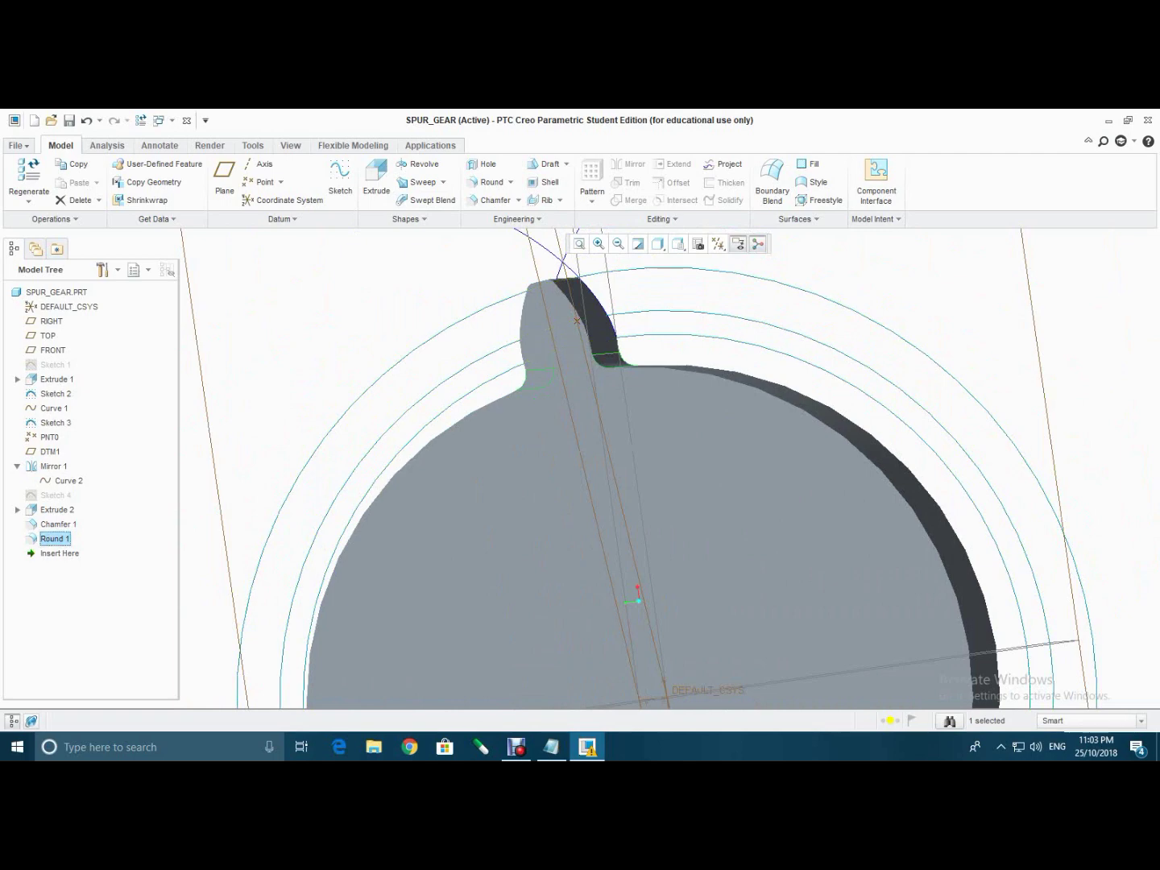
left_click(57, 510, "ctrl")
left_click(59, 525, "ctrl")
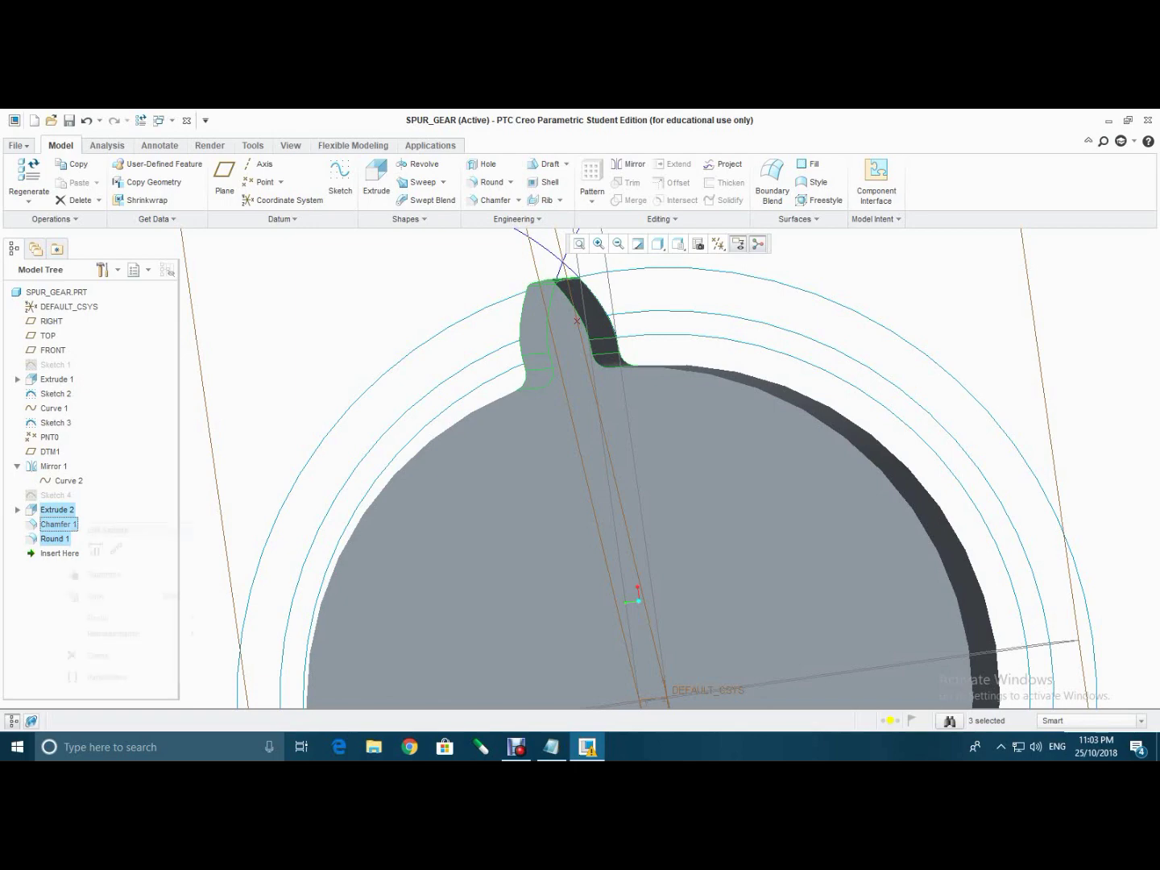
right_click(63, 523)
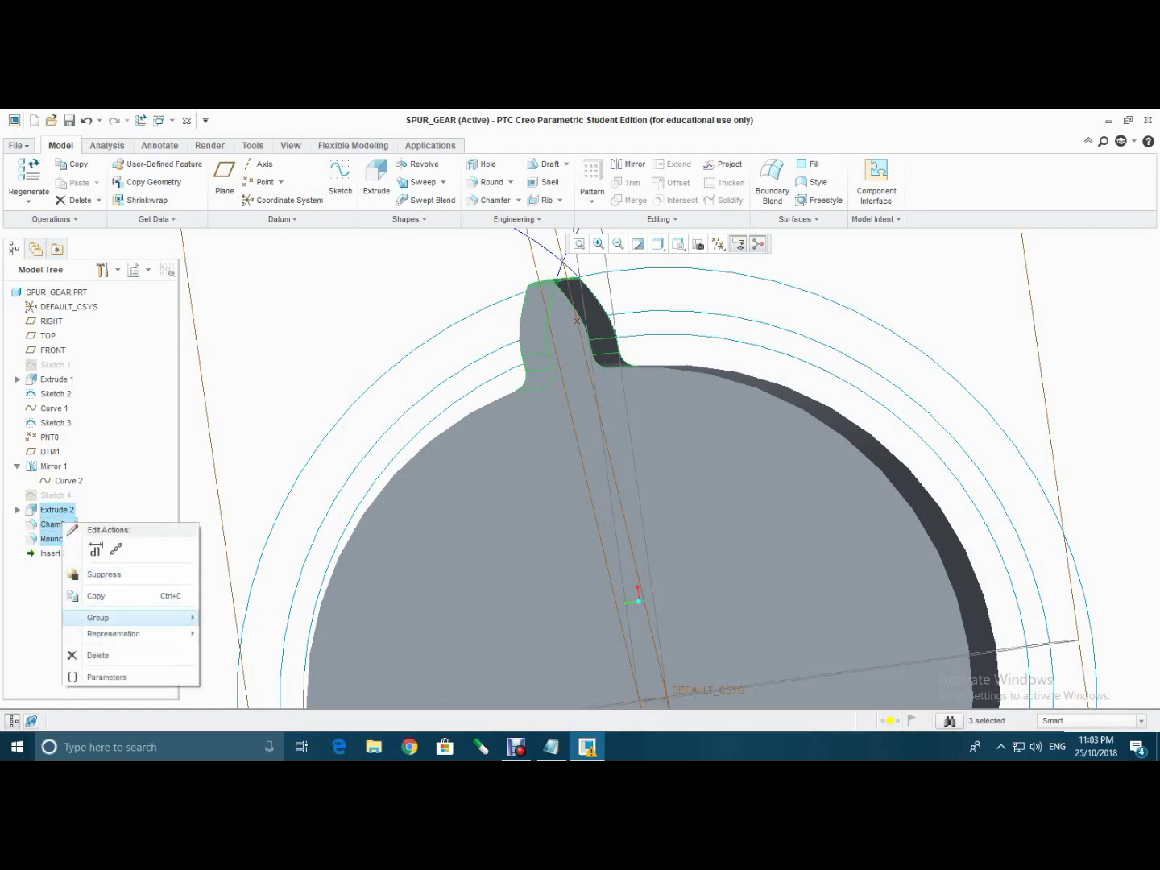
mouse_move(120, 617)
left_click(233, 618)
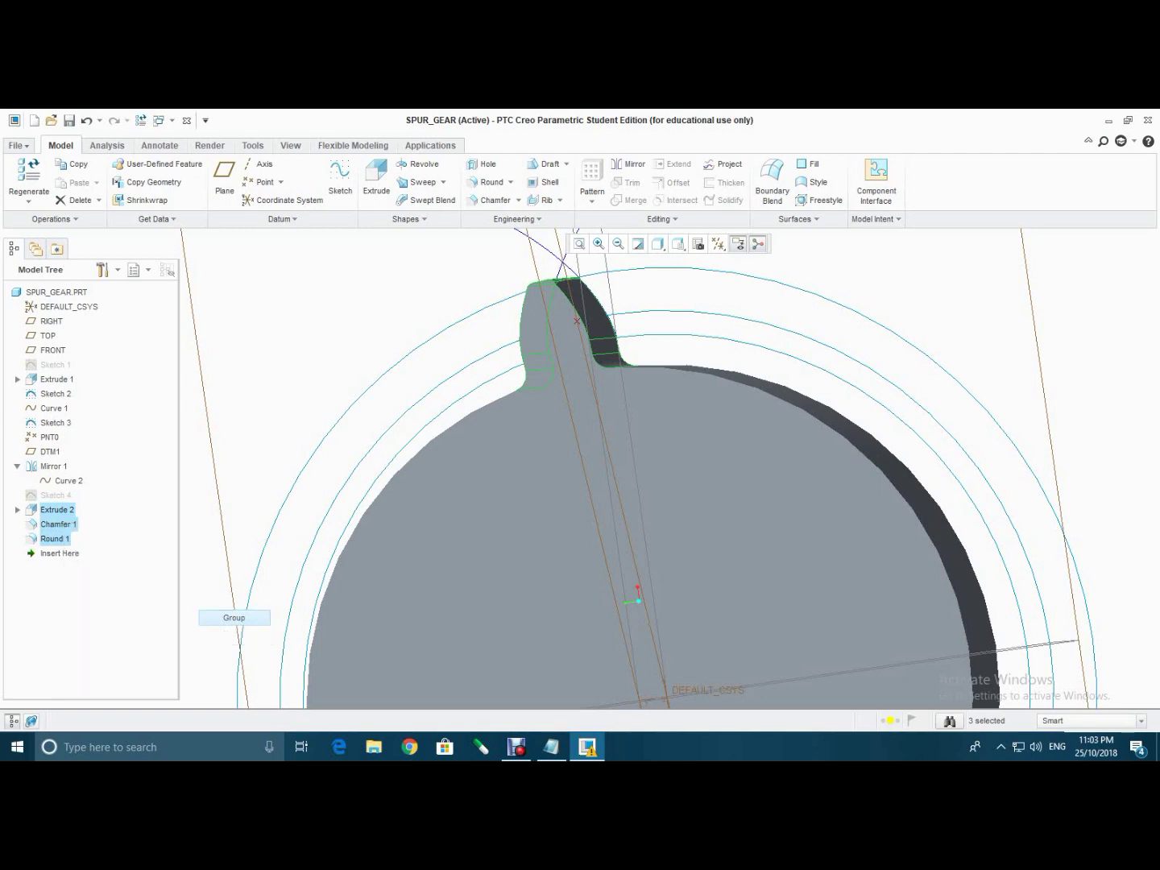
- Set up an Axis pattern of the tooth group about the disc's central axis
scroll(292, 604, "up", 4)
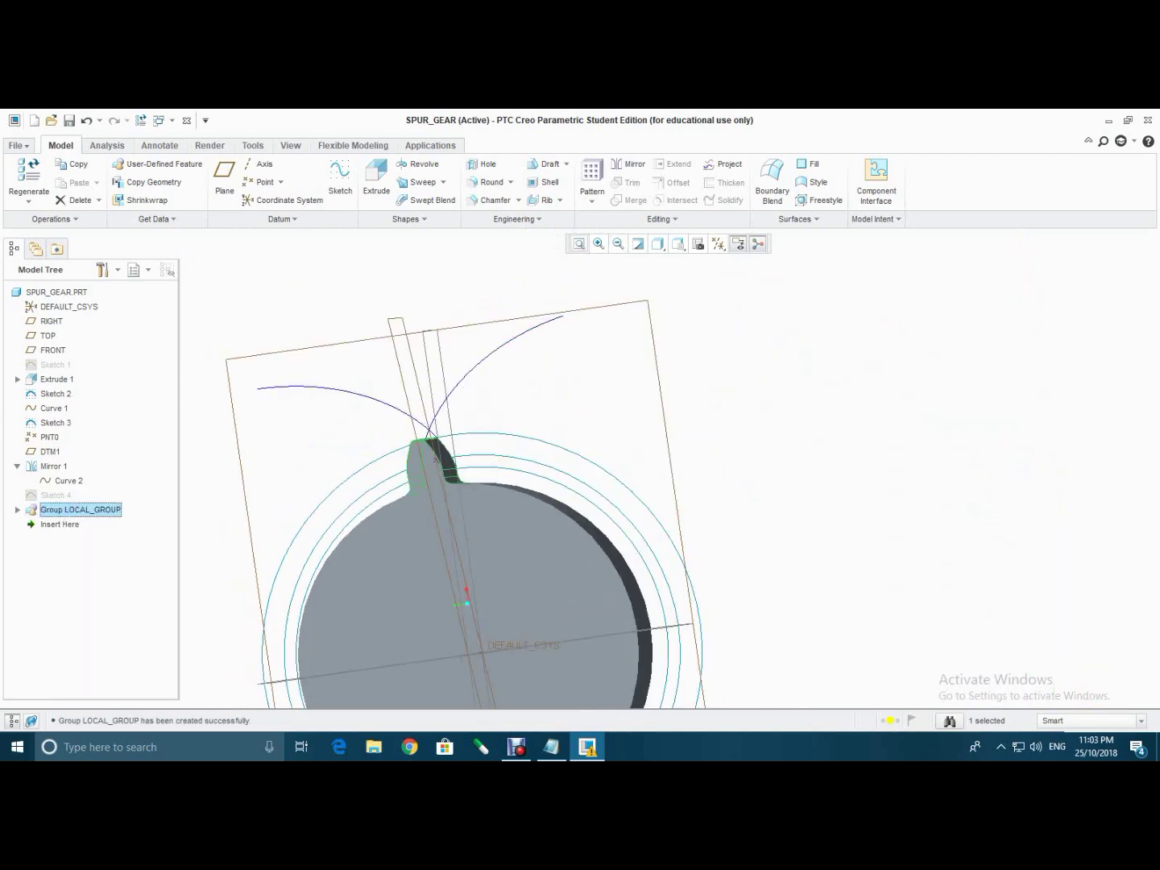
left_click(579, 244)
mouse_move(668, 468)
middle_mouse_down()
mouse_move(644, 498)
mouse_move(654, 506)
mouse_move(645, 494)
middle_mouse_up()
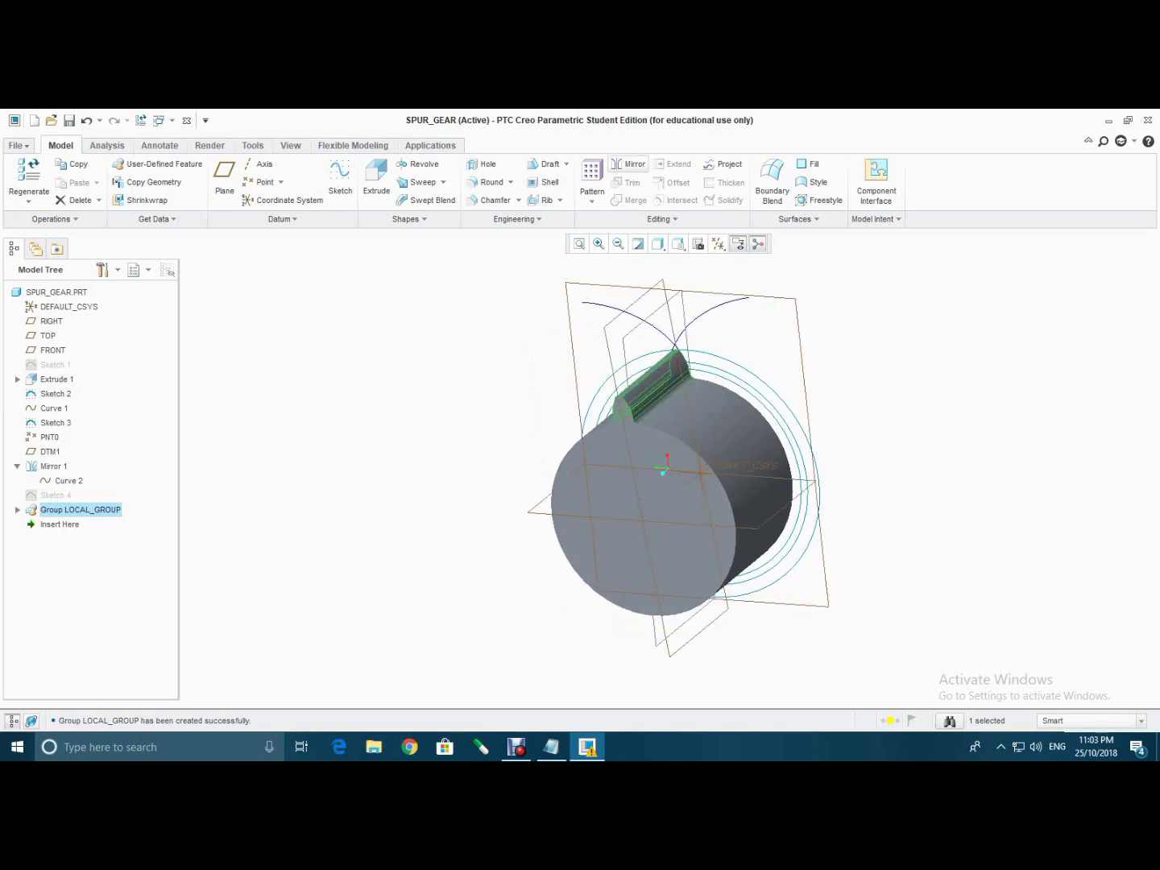
left_click(592, 181)
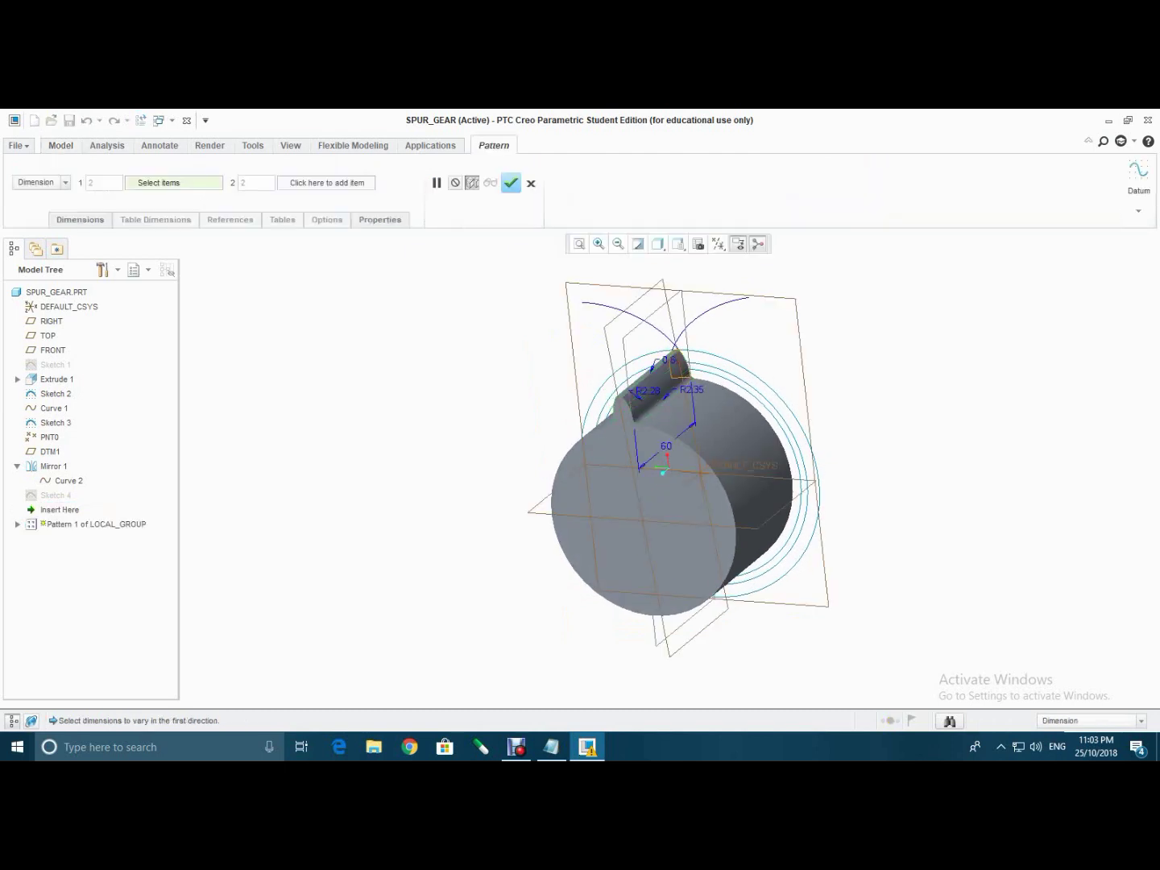
left_click(65, 182)
left_click(26, 220)
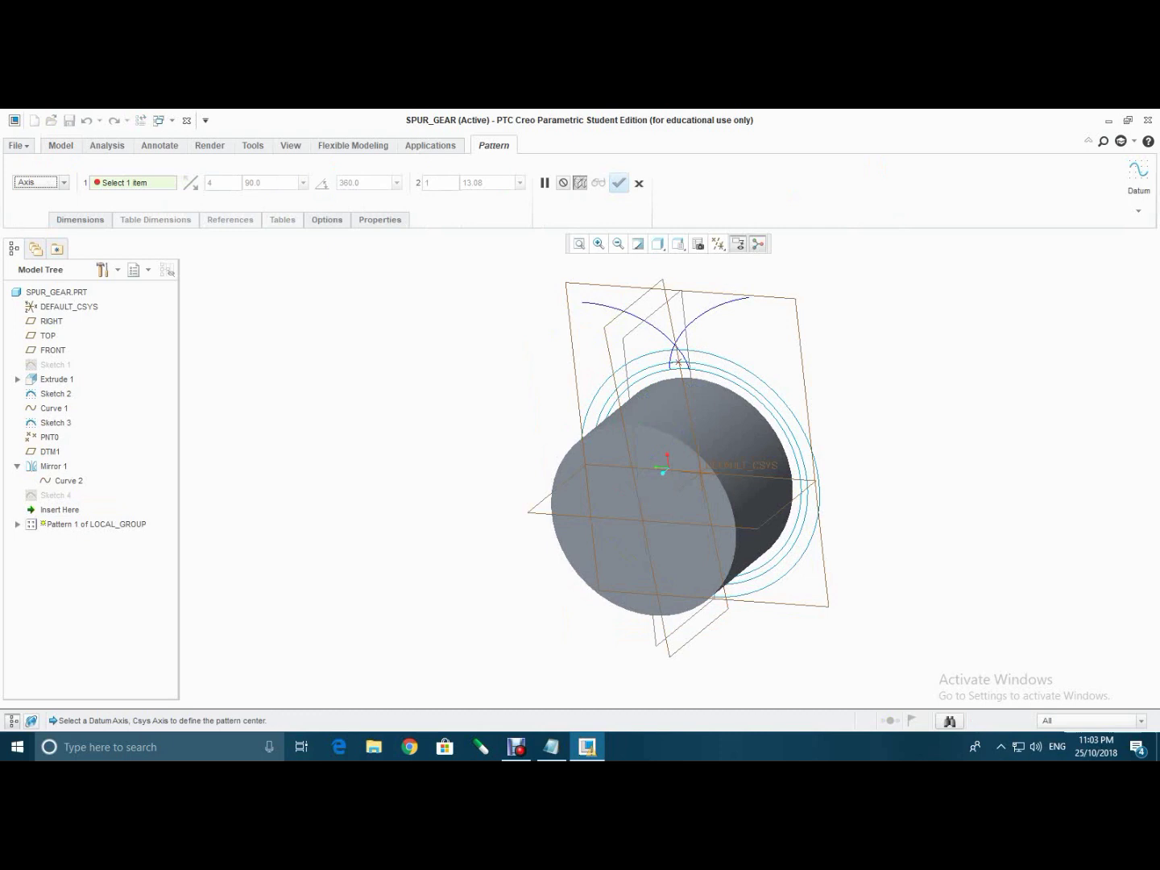
left_click(673, 497)
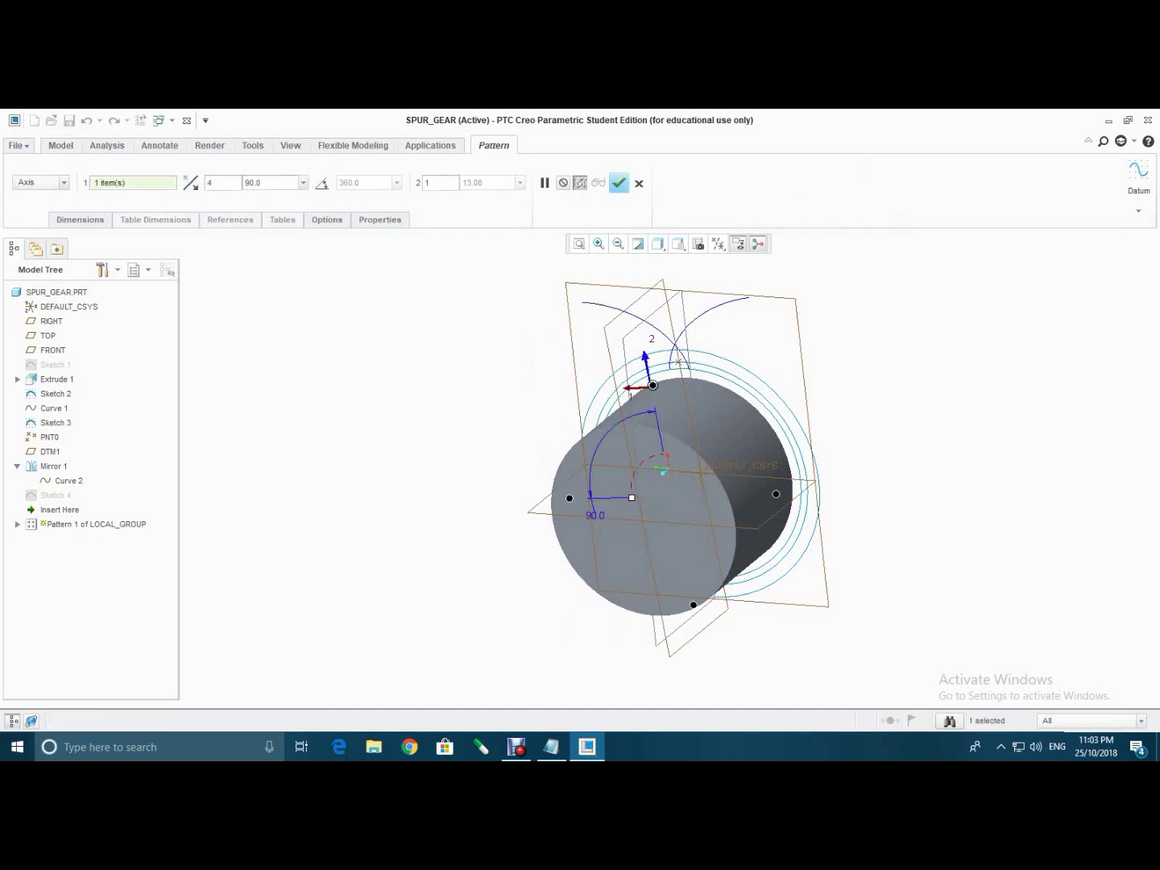
- Distribute 18 teeth evenly over 360 degrees and complete the pattern
left_click(323, 183)
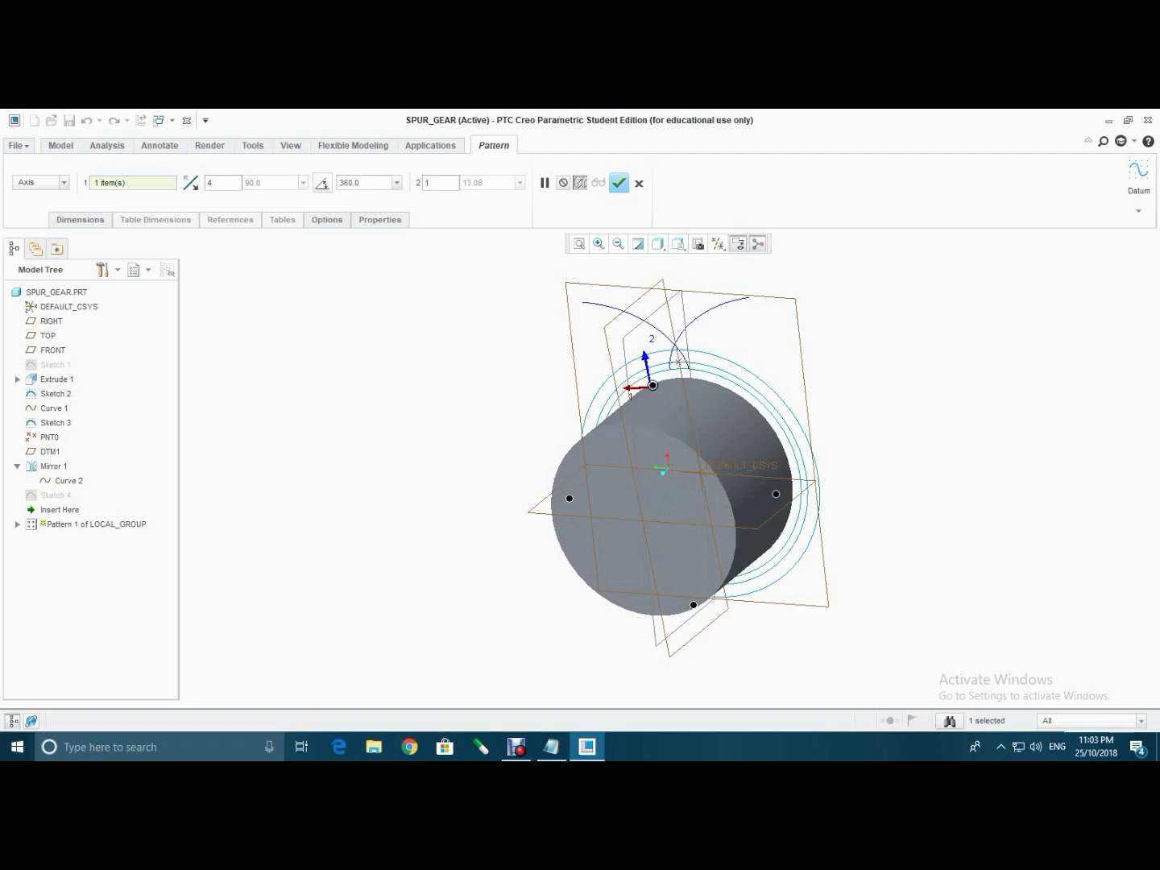
left_click_drag(217, 184, 195, 183)
type("18")
key("Return")
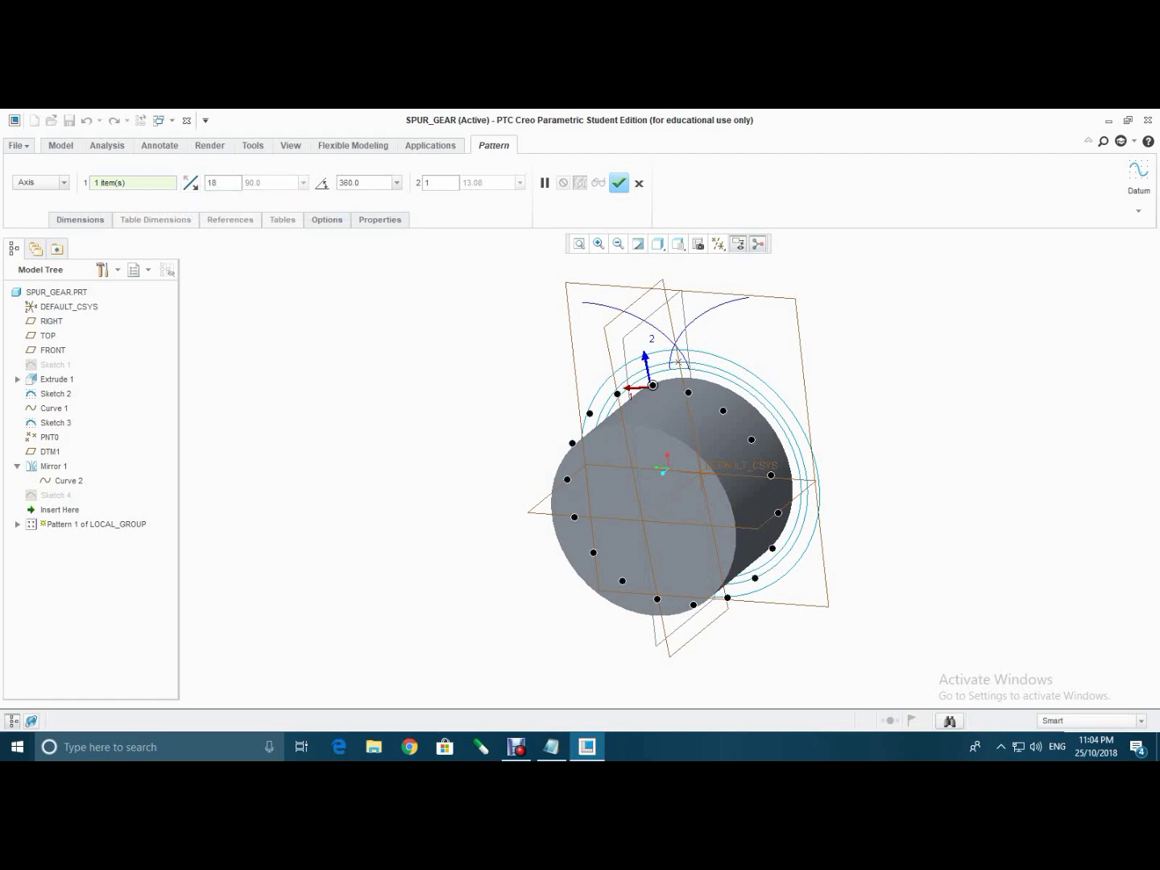
left_click(620, 183)
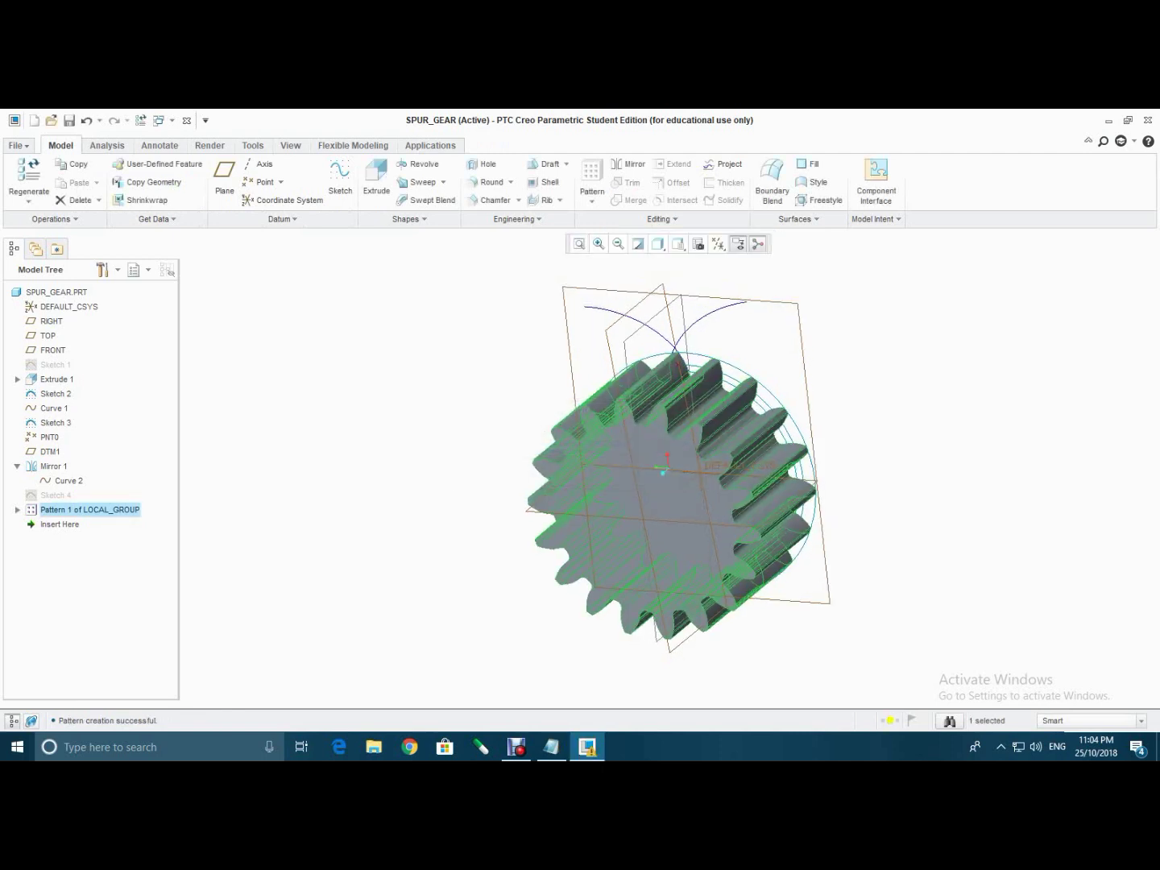
middle_click_drag(628, 483, 677, 439)
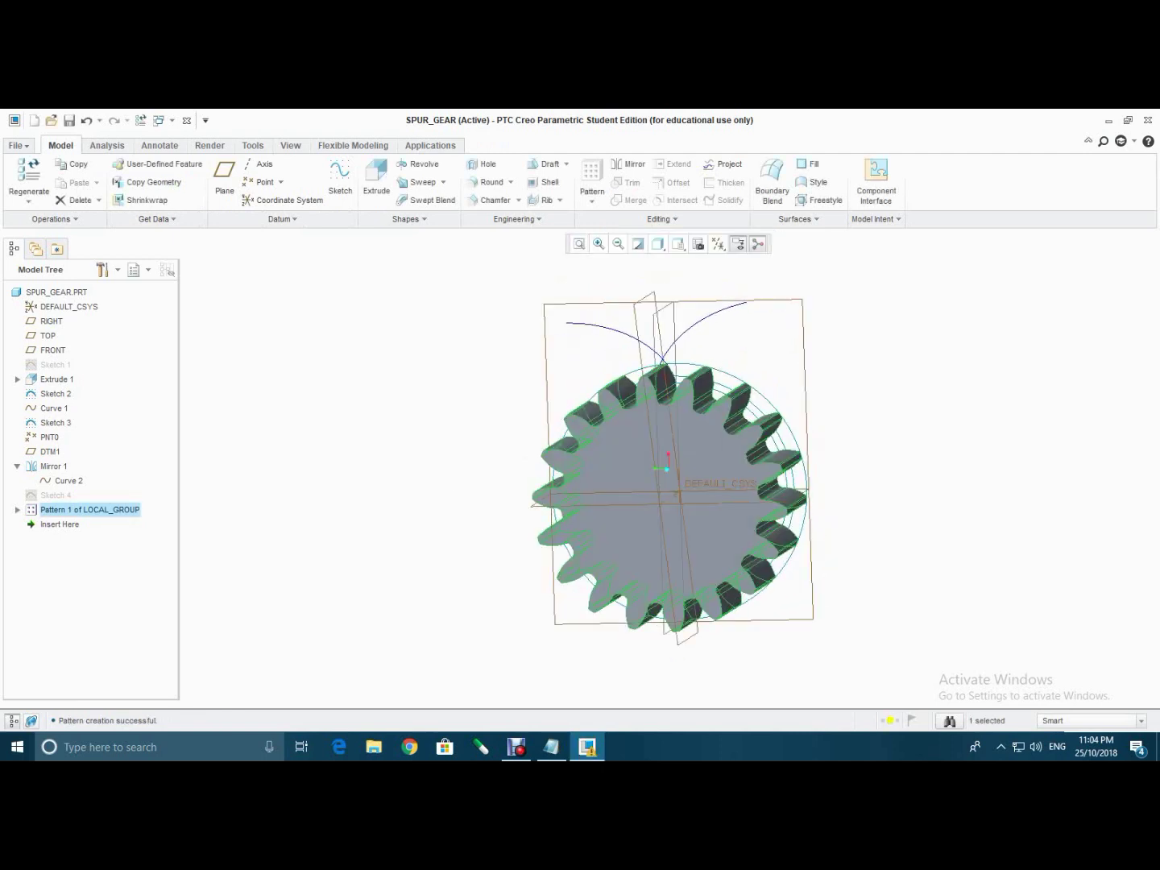
- Sketch a 45 mm diameter bore circle centred on the origin on the FRONT plane
left_click(53, 350)
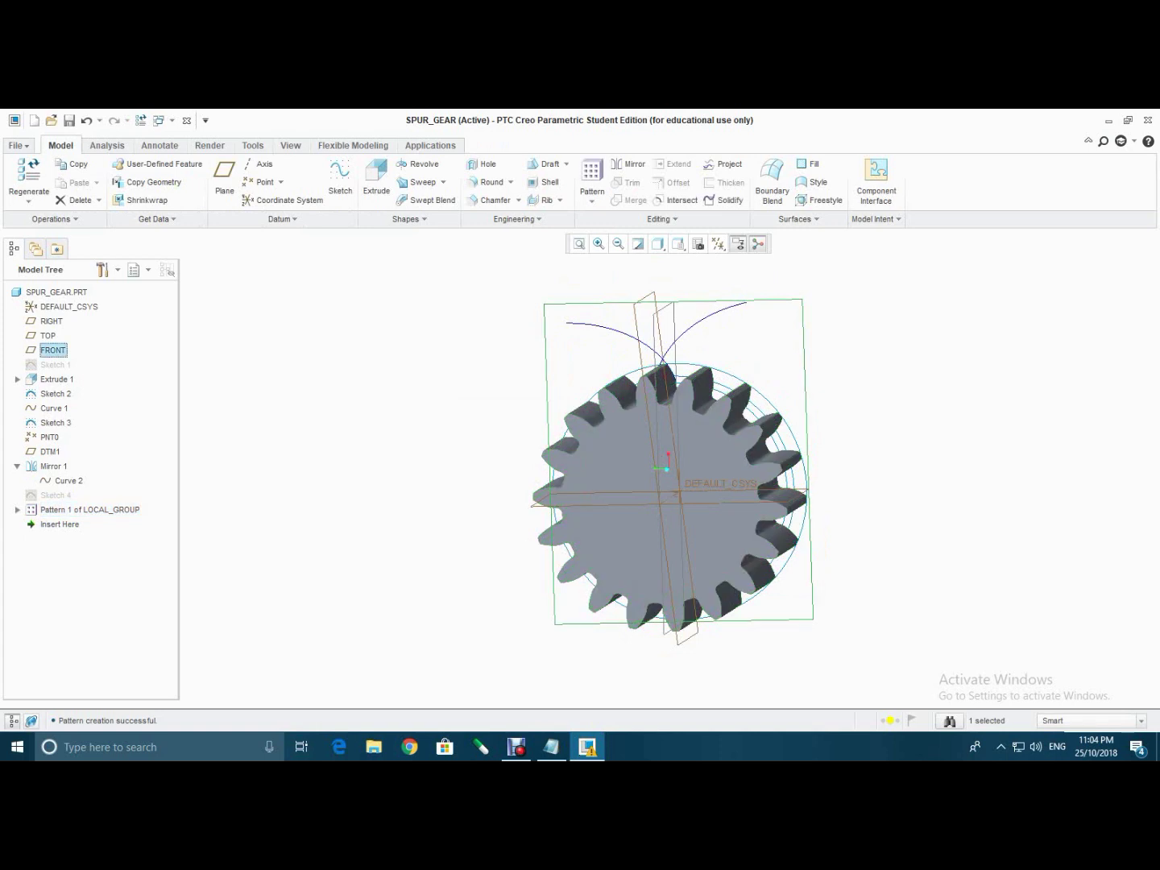
left_click(339, 178)
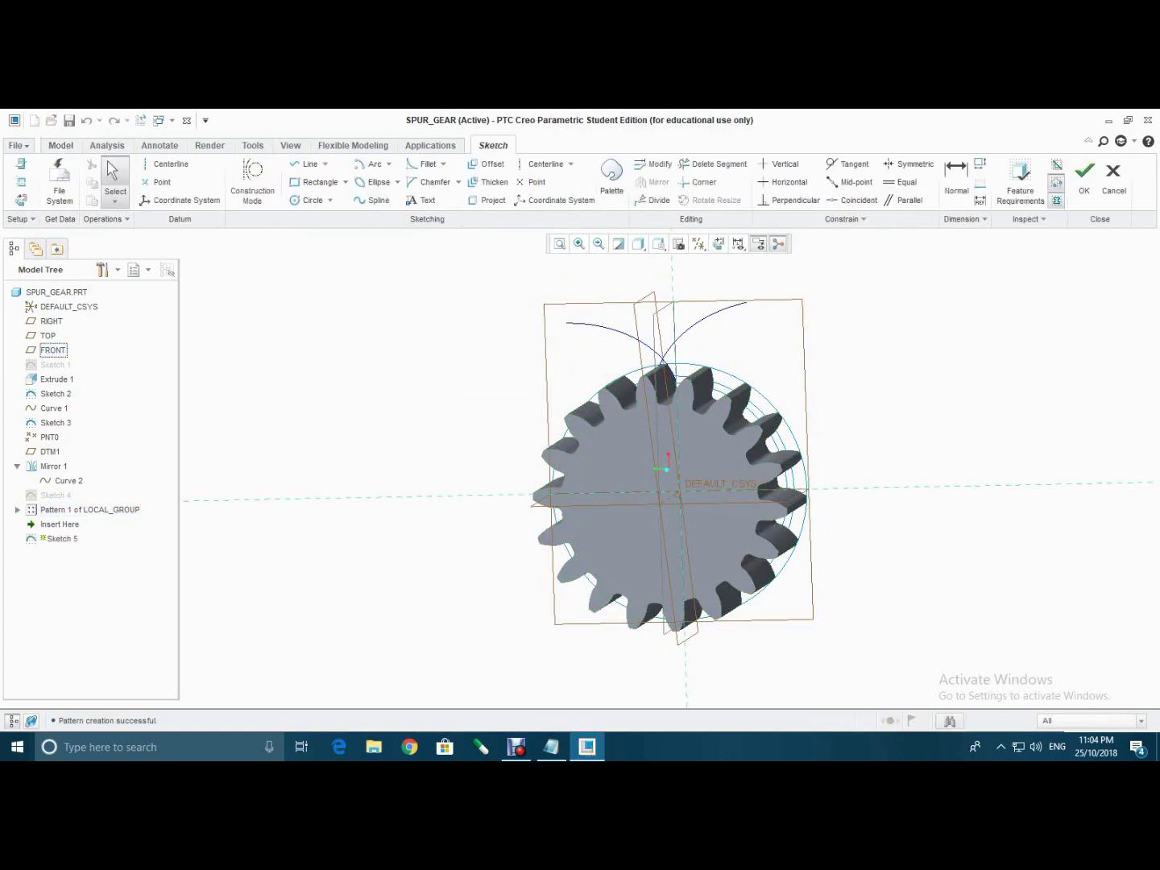
left_click(718, 242)
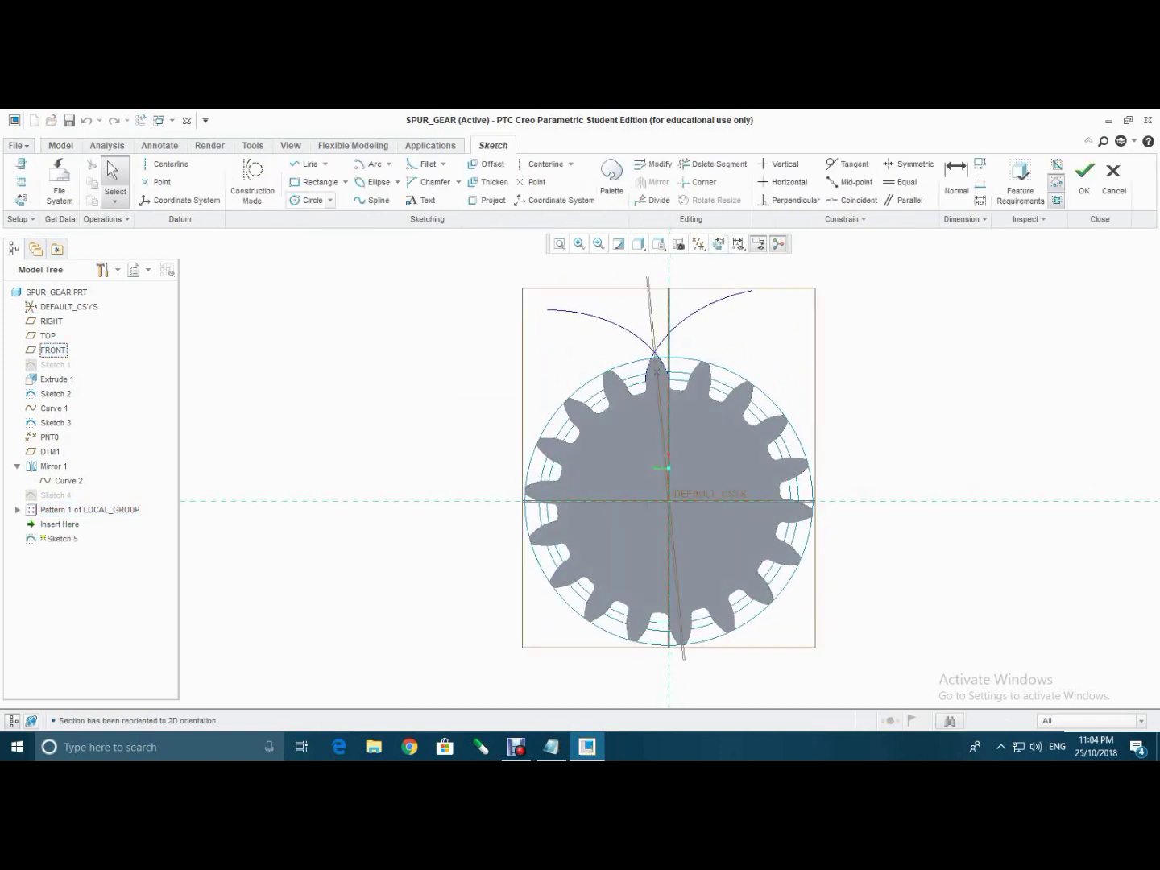
left_click(308, 201)
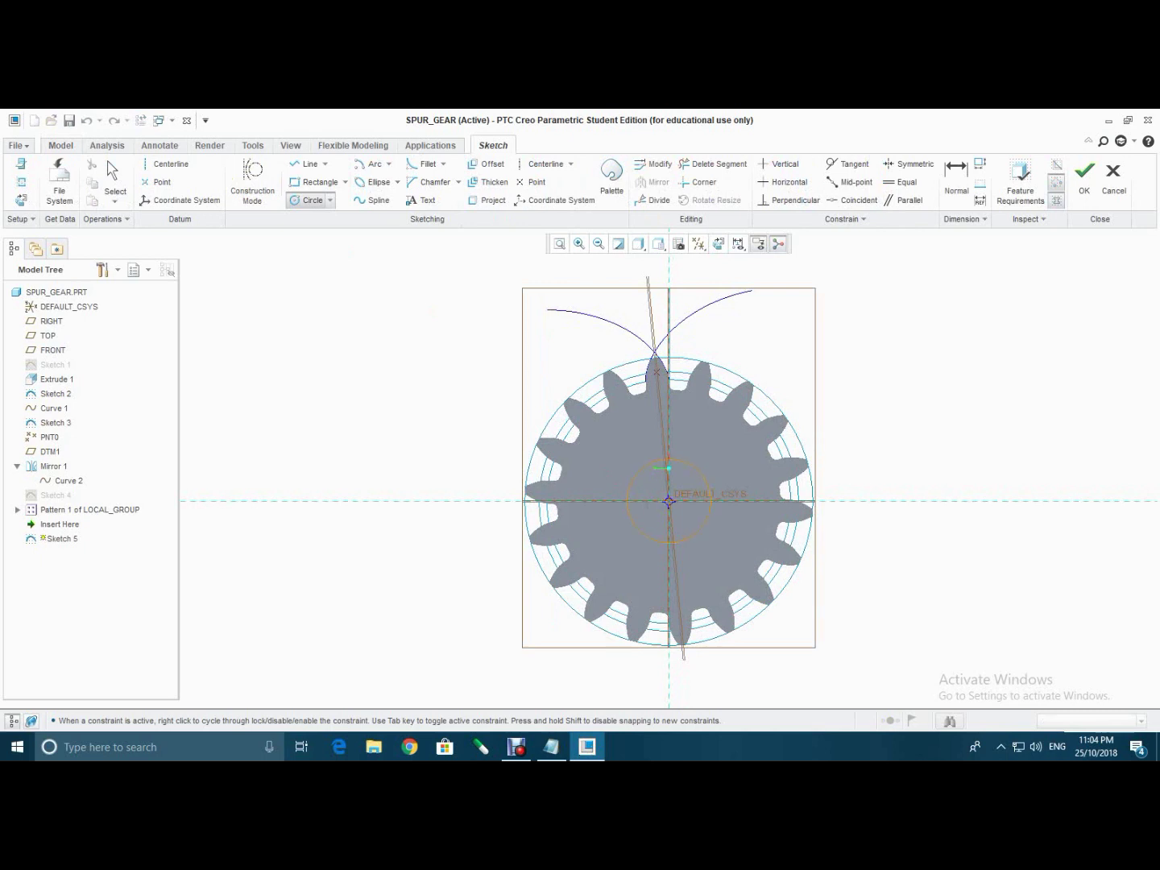
left_click(631, 465)
middle_click(631, 465)
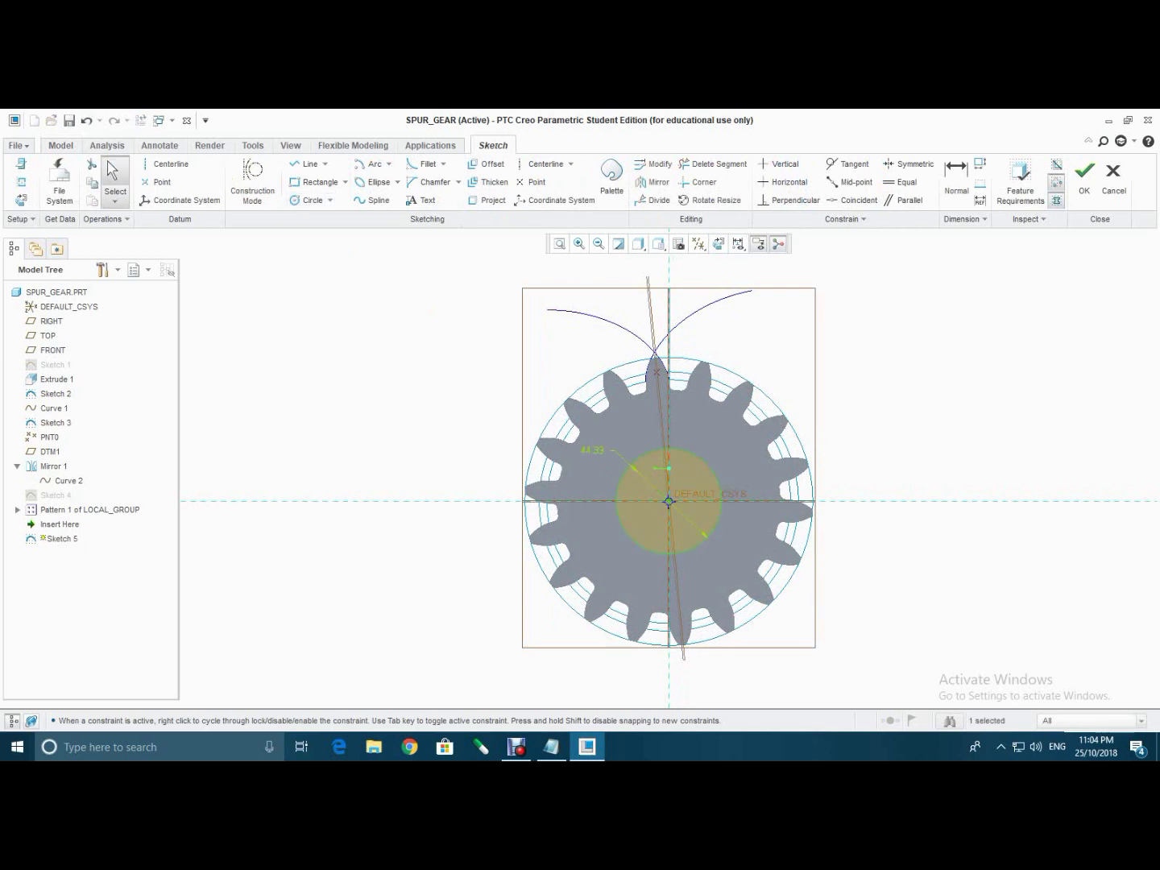
double_click(597, 448)
type("45")
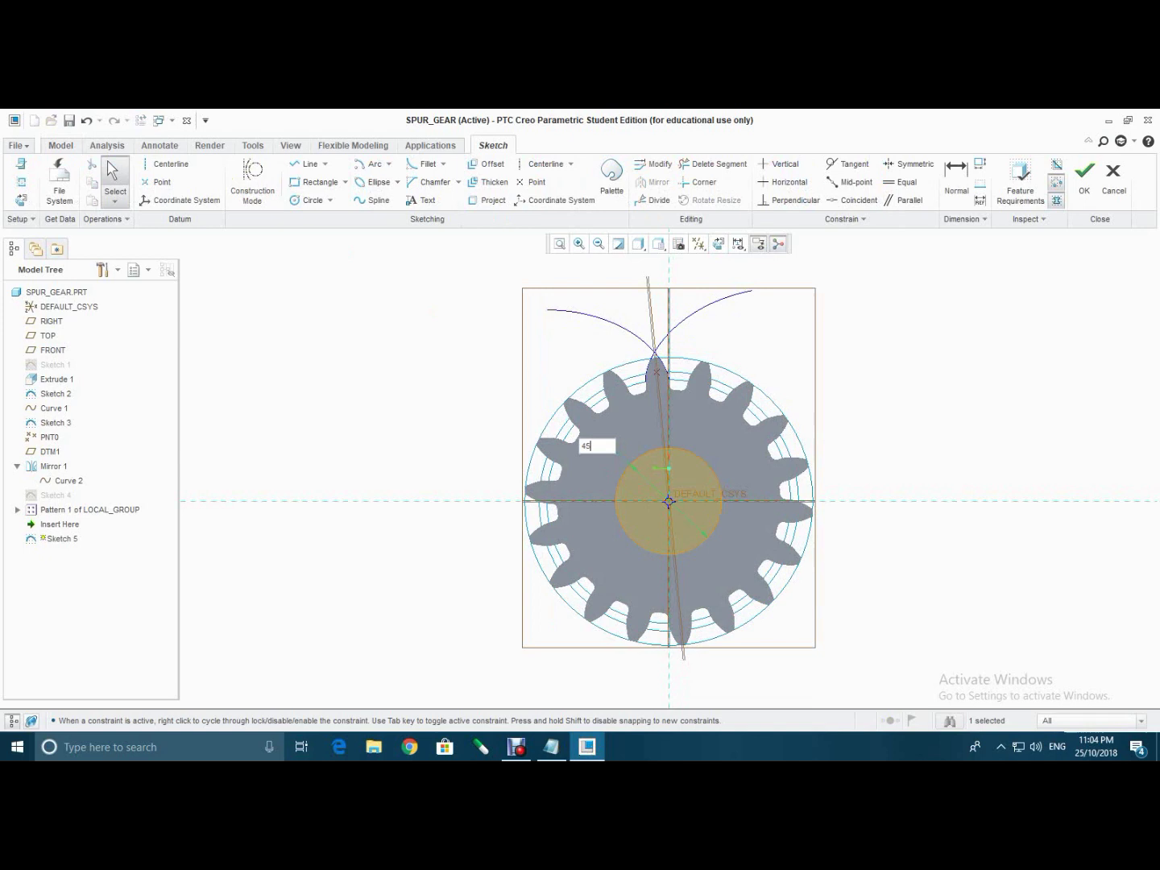
key("Return")
- Draw a center rectangle about 13 mm wide and 15 mm high, centred on the top point of the bore circle
left_click(344, 182)
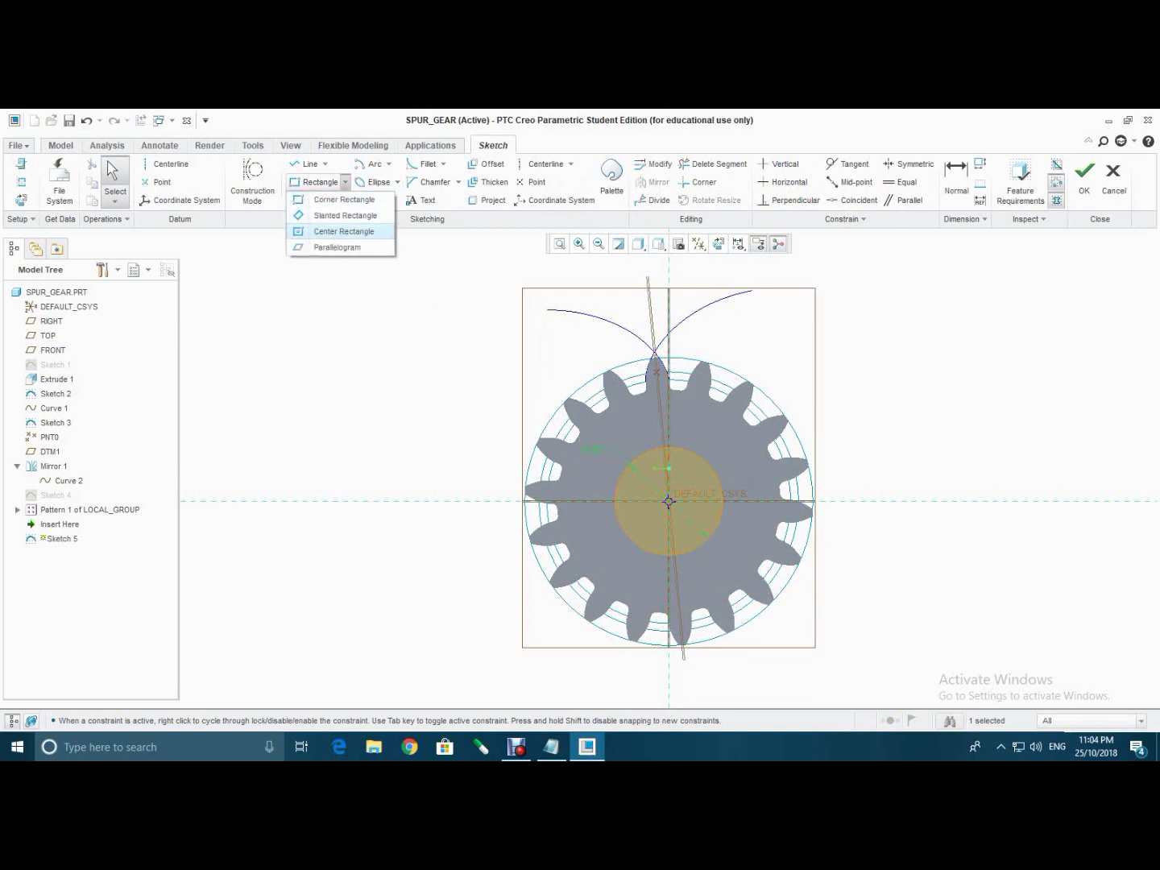
left_click(344, 232)
scroll(671, 451, "down", 3)
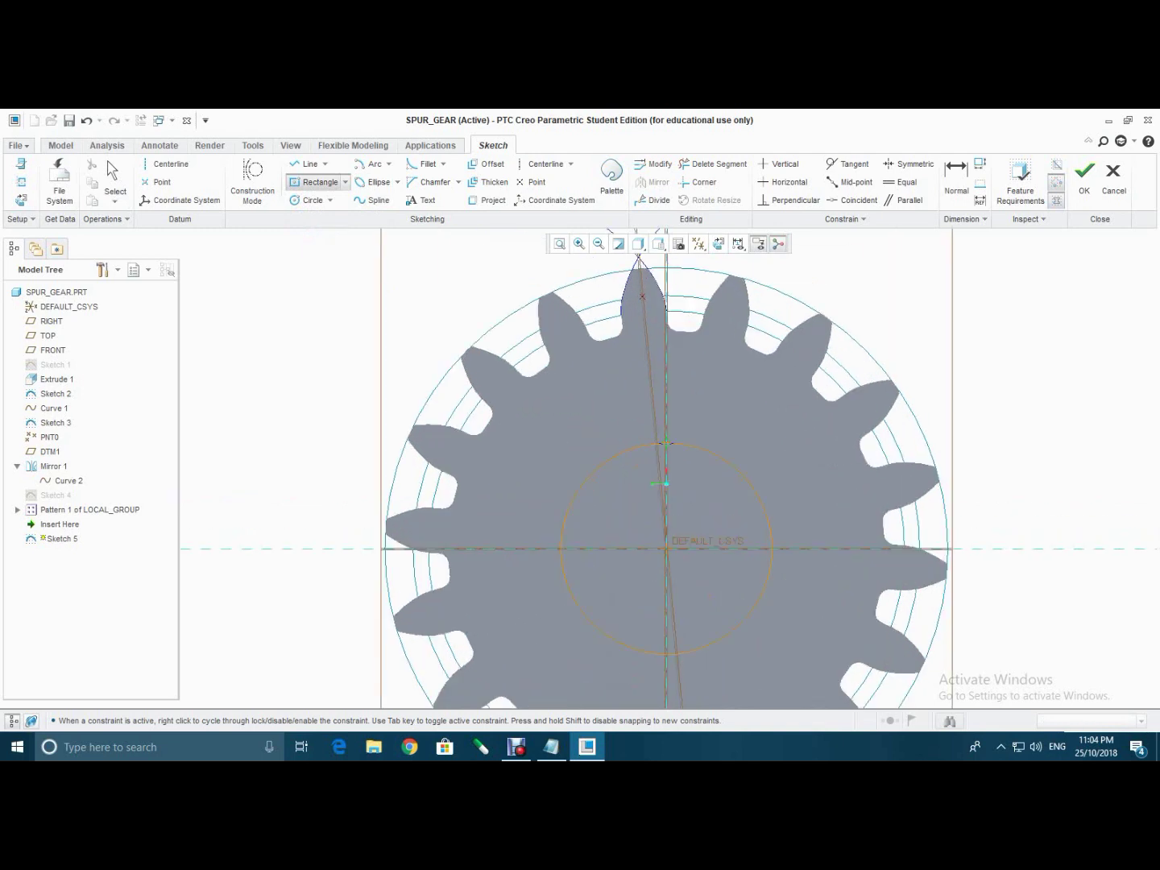
left_click(666, 444)
left_click(697, 407)
middle_click(685, 468)
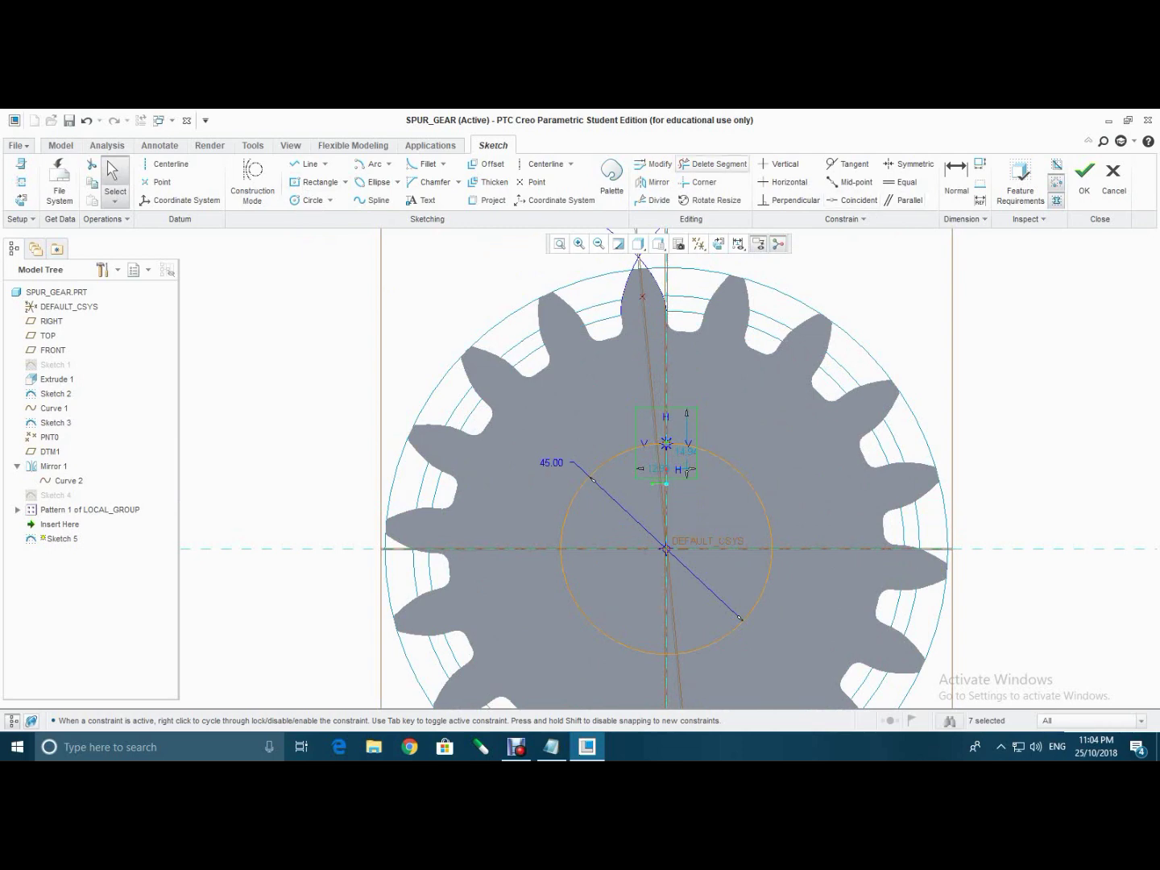
- Trim the overlapping rectangle and circle segments into one bore-and-keyway outline and finish the sketch
left_click(714, 164)
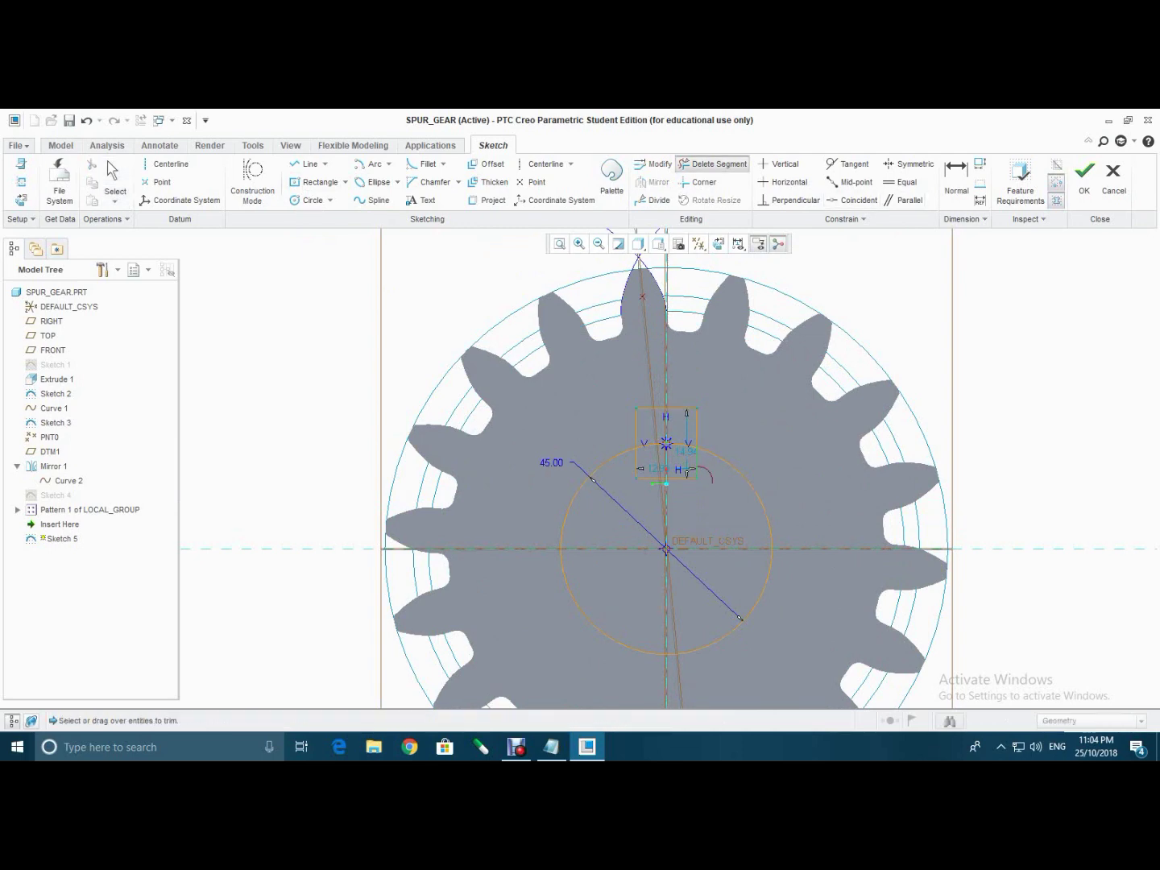
mouse_move(690, 470)
left_mouse_down()
mouse_move(652, 489)
mouse_move(627, 468)
mouse_move(644, 449)
left_mouse_up()
left_click_drag(712, 482, 712, 482)
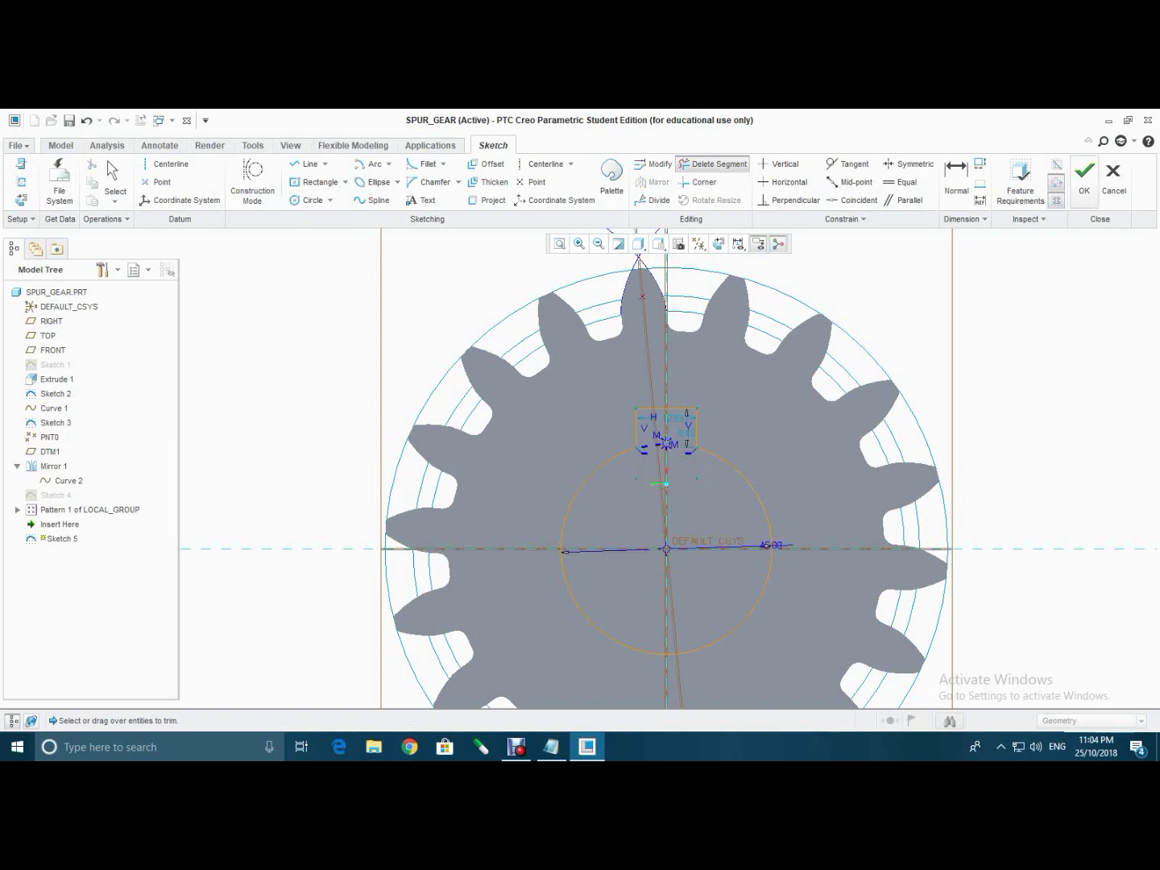
left_click(1084, 179)
- Extrude the bore-and-keyway sketch as a material-removing cut through the whole gear
left_click(376, 178)
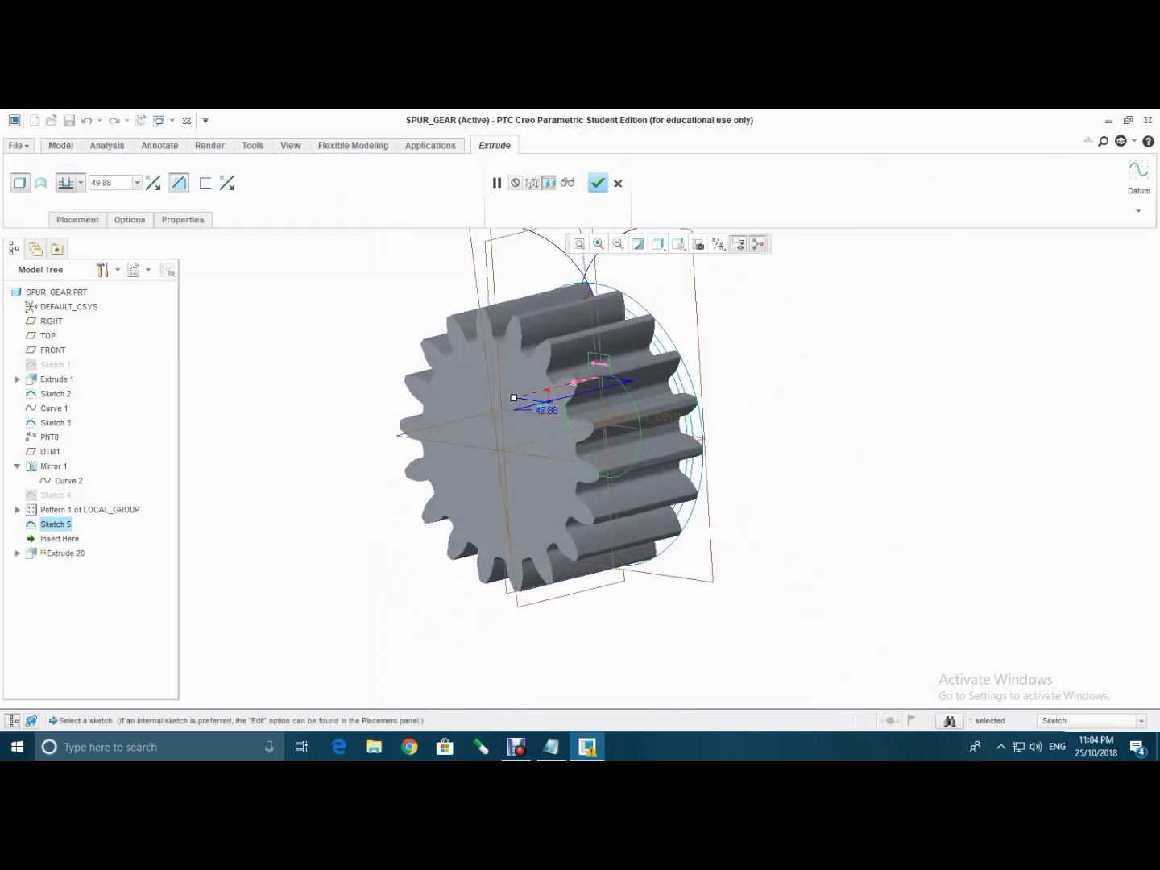
left_click(80, 184)
left_click(66, 266)
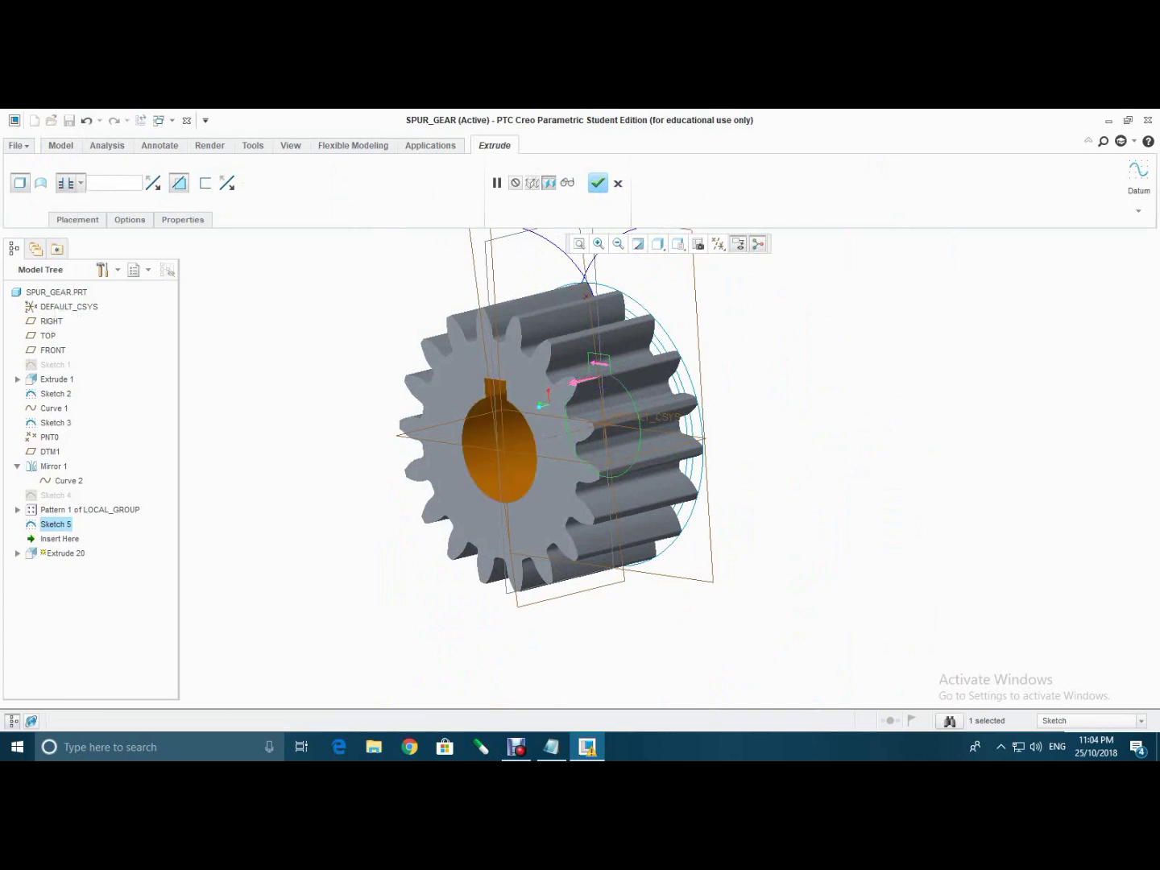
left_click(597, 183)
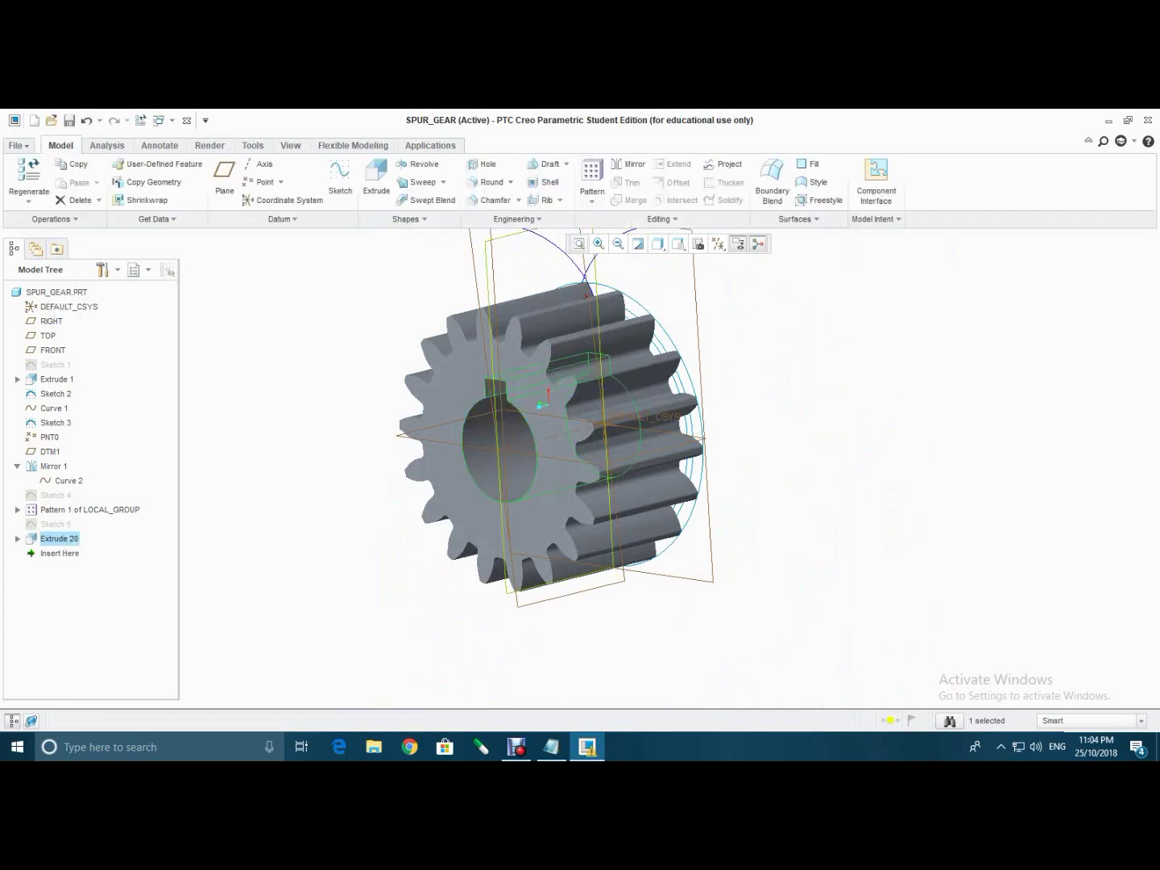
- Show the layer tree and create a new layer named hidden
mouse_move(669, 468)
middle_mouse_down()
mouse_move(707, 459)
mouse_move(556, 484)
mouse_move(644, 459)
mouse_move(717, 475)
mouse_move(608, 469)
mouse_move(672, 432)
mouse_move(692, 436)
mouse_move(604, 475)
mouse_move(539, 471)
mouse_move(661, 479)
mouse_move(648, 460)
mouse_move(628, 483)
middle_mouse_up()
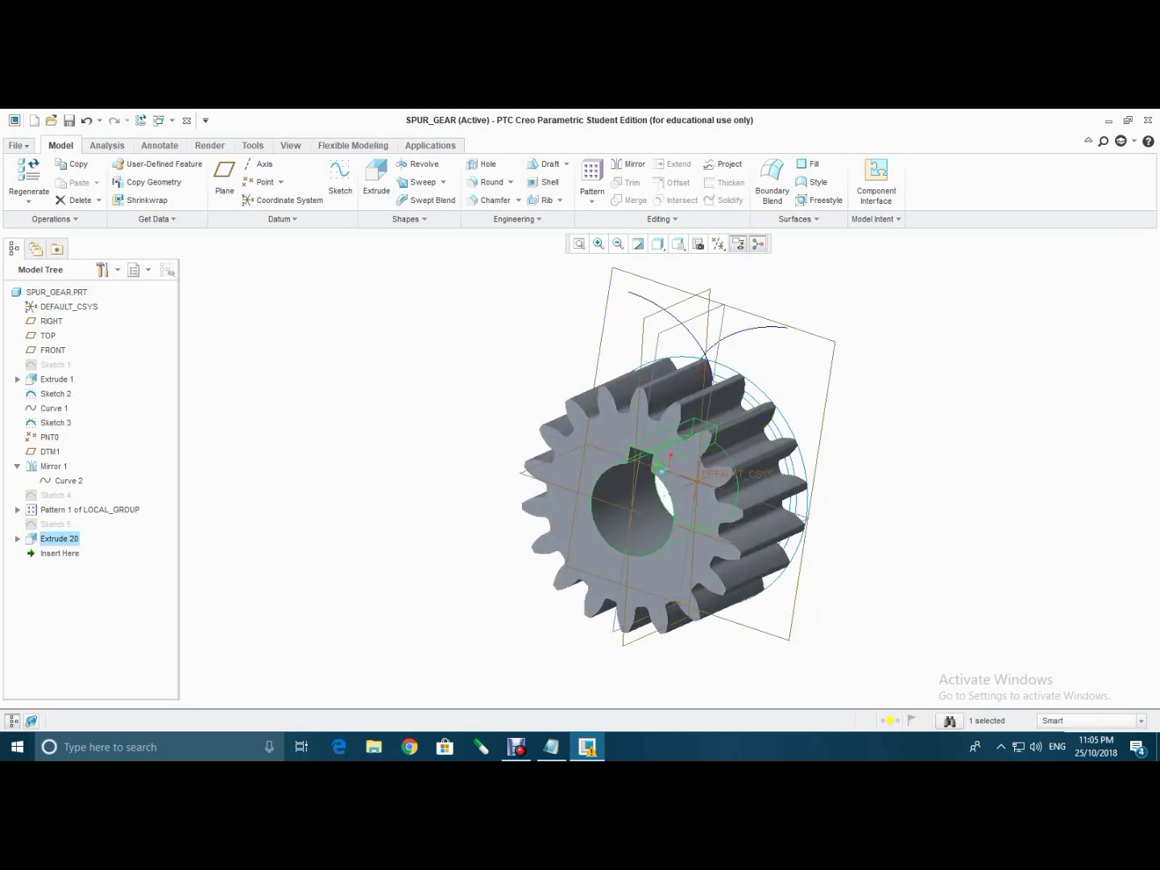
mouse_move(736, 418)
middle_mouse_down()
mouse_move(729, 429)
mouse_move(749, 414)
middle_mouse_up()
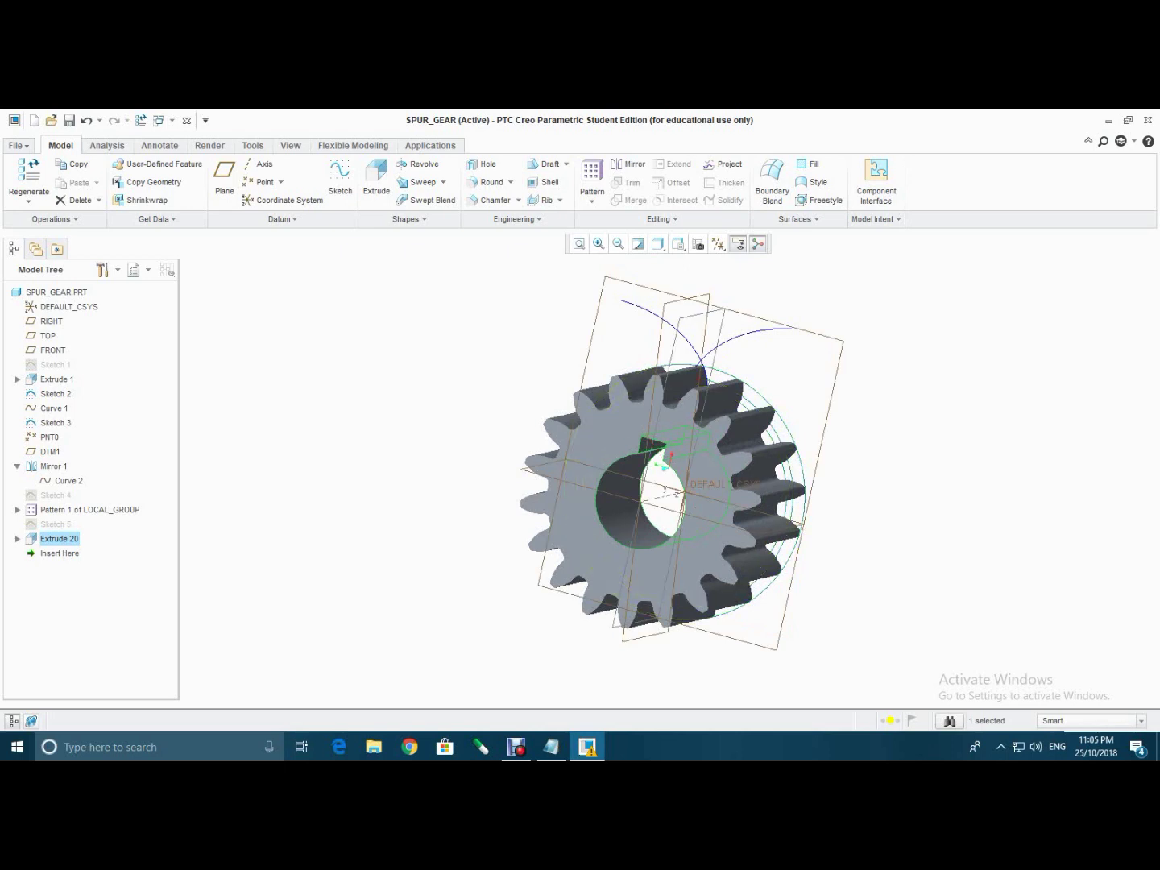
left_click(136, 270)
left_click(169, 290)
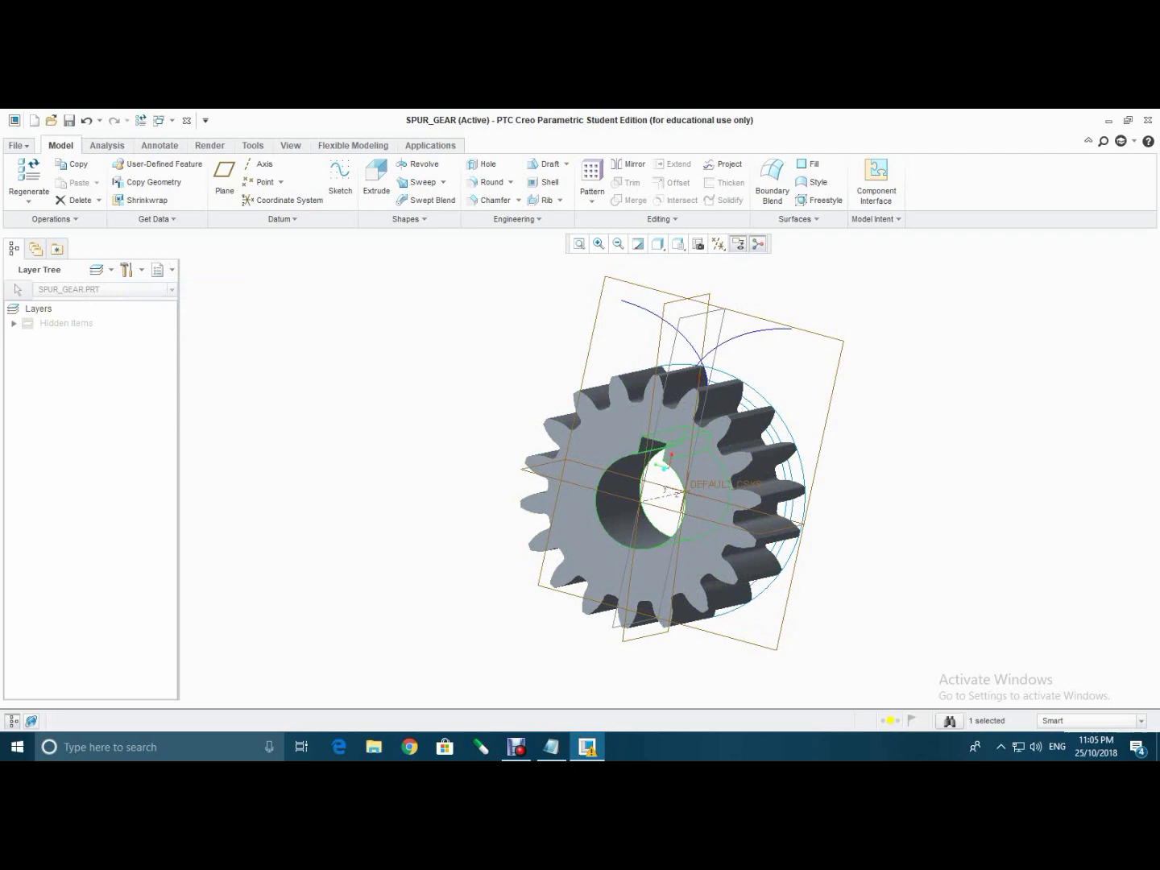
left_click(97, 271)
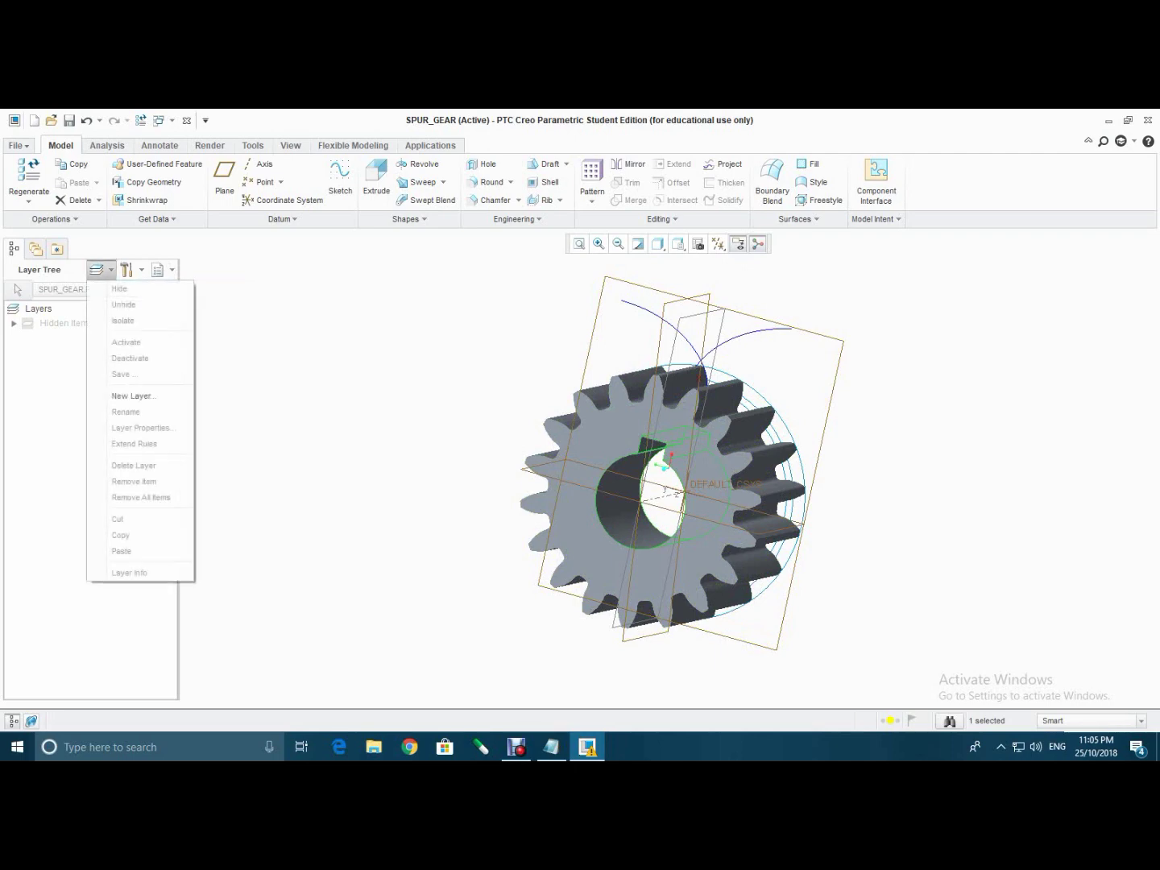
left_click(133, 395)
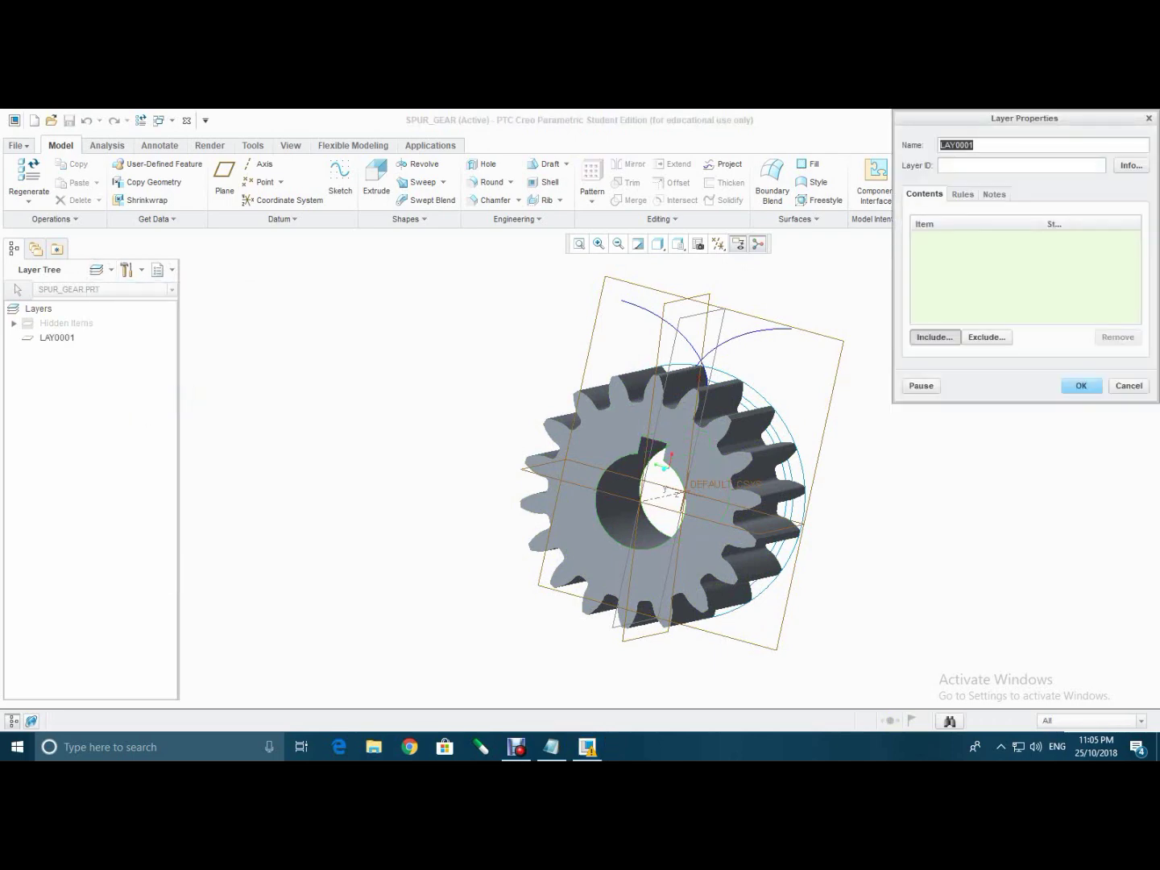
type("hidden")
- Include both involute curves, Curve_2 and Curve_1, and the gear circle sketch SKETCH_2 in the hidden layer
scroll(510, 294, "up", 2)
middle_click_drag(515, 306, 532, 342)
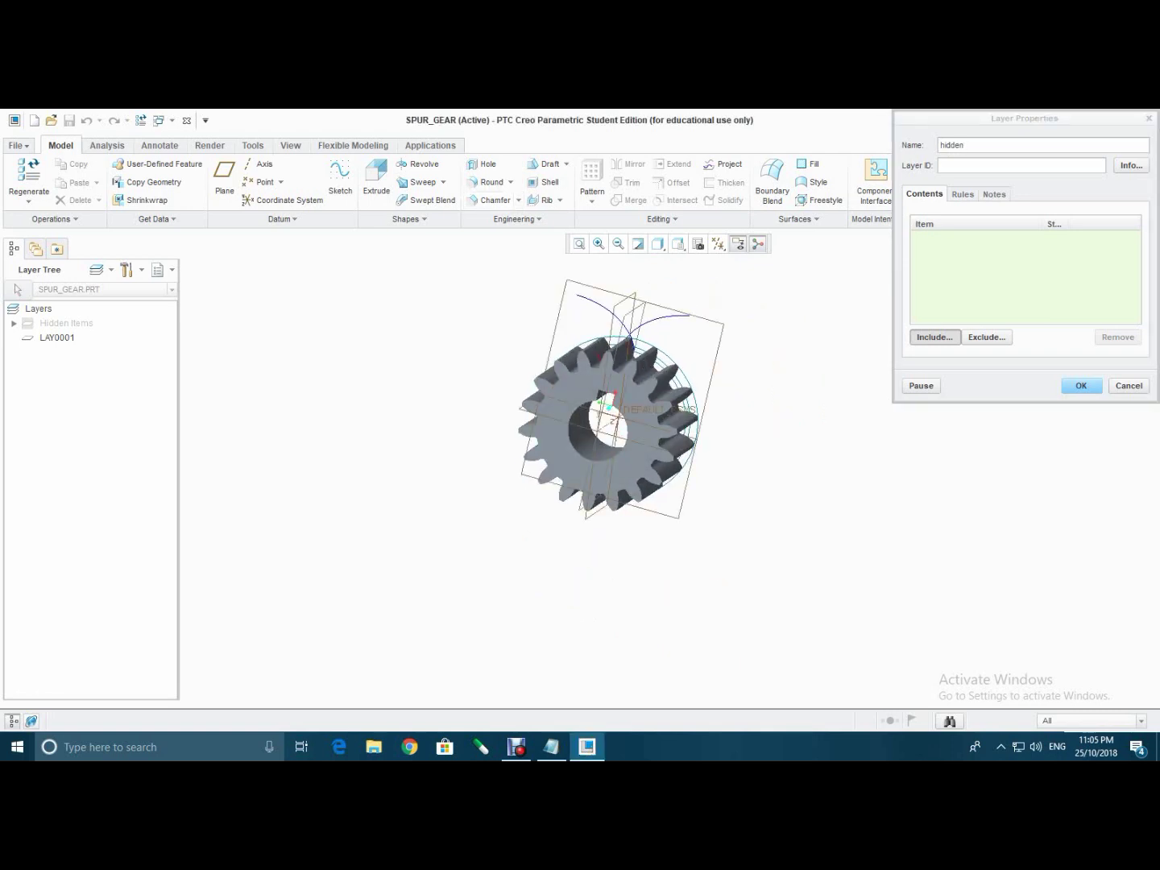
scroll(780, 330, "down", 3)
left_click(557, 304)
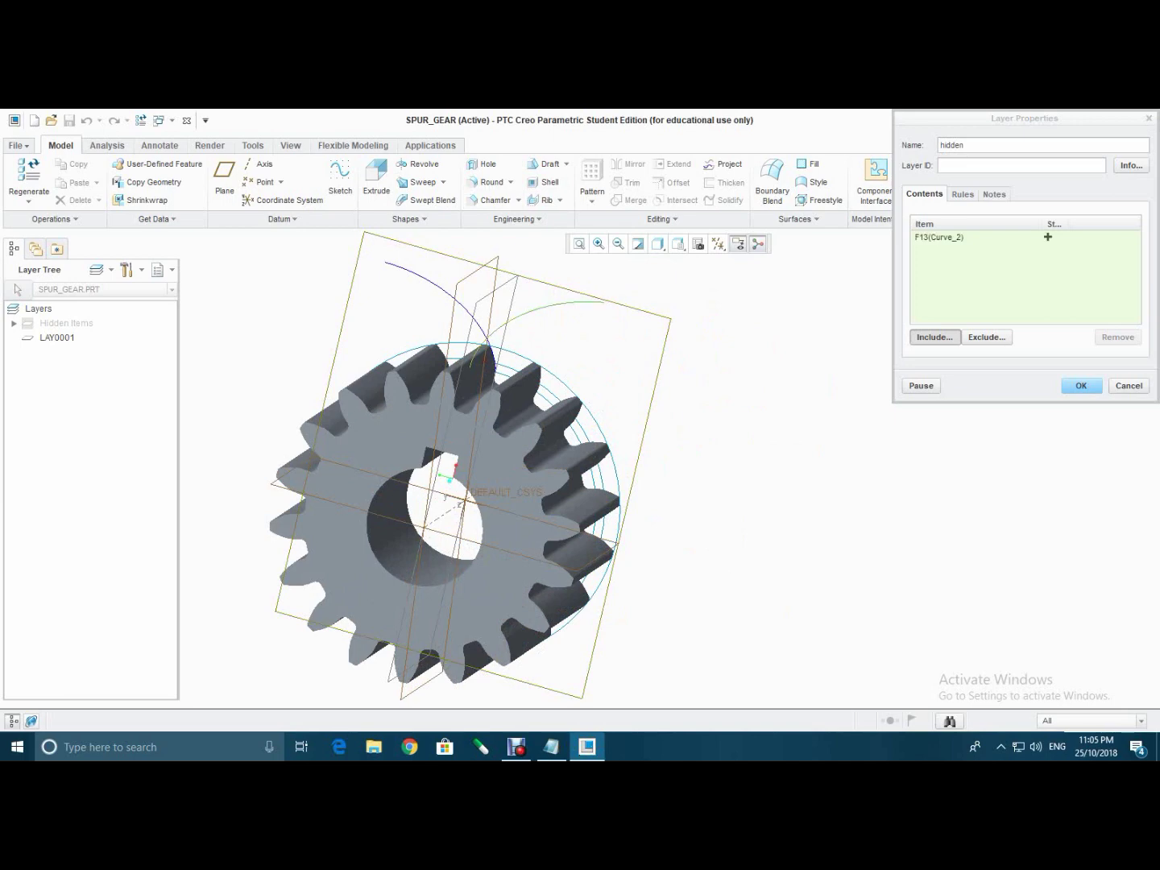
left_click(453, 298)
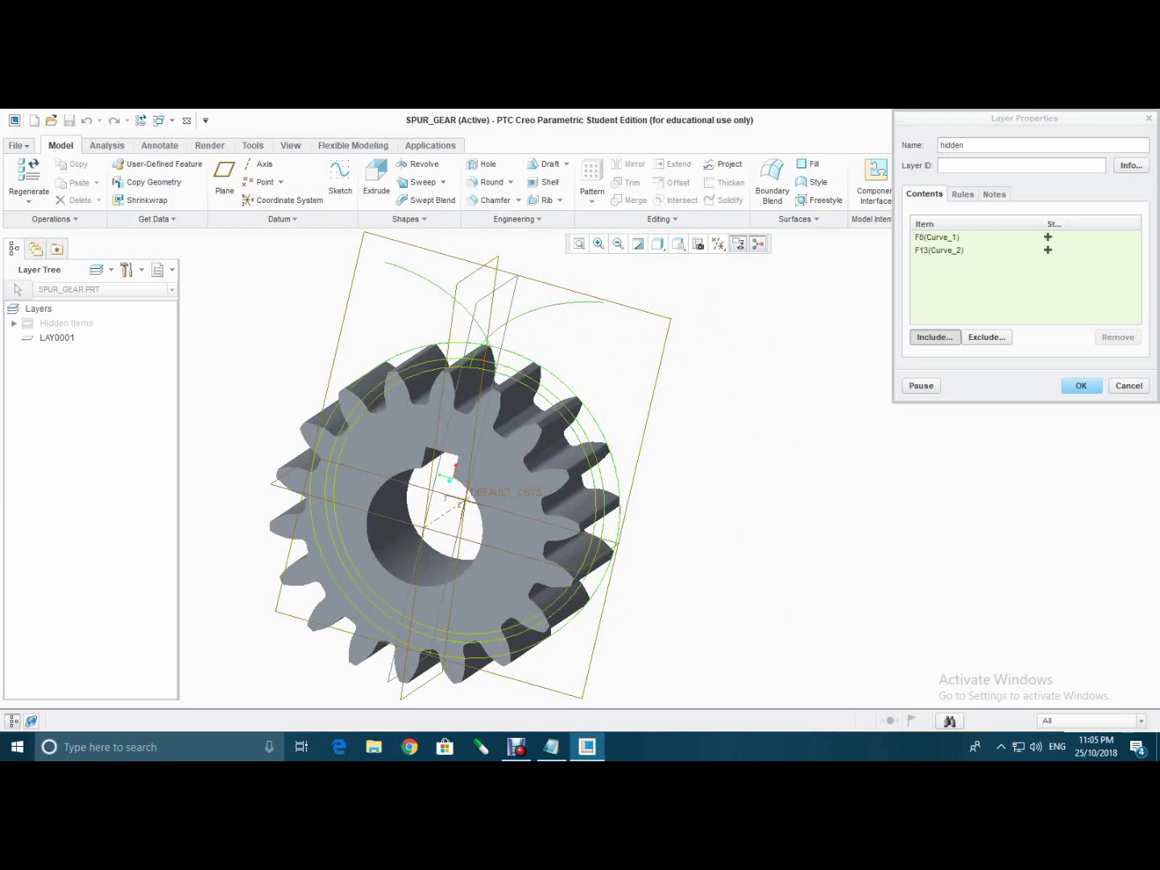
left_click(511, 353)
- Include the datum planes TOP, FRONT, RIGHT and DTM1 in the hidden layer and complete the layer definition
left_click(511, 301)
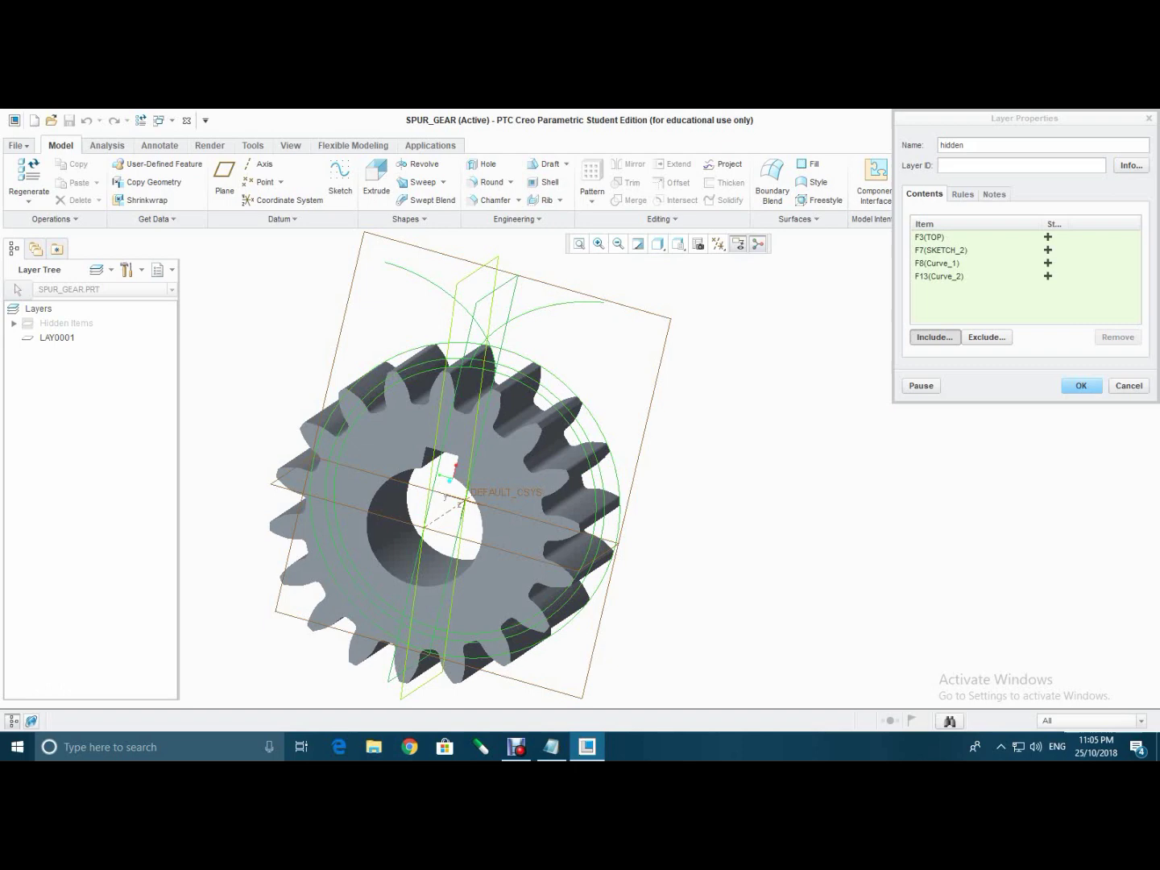
left_click(485, 264)
left_click(539, 280)
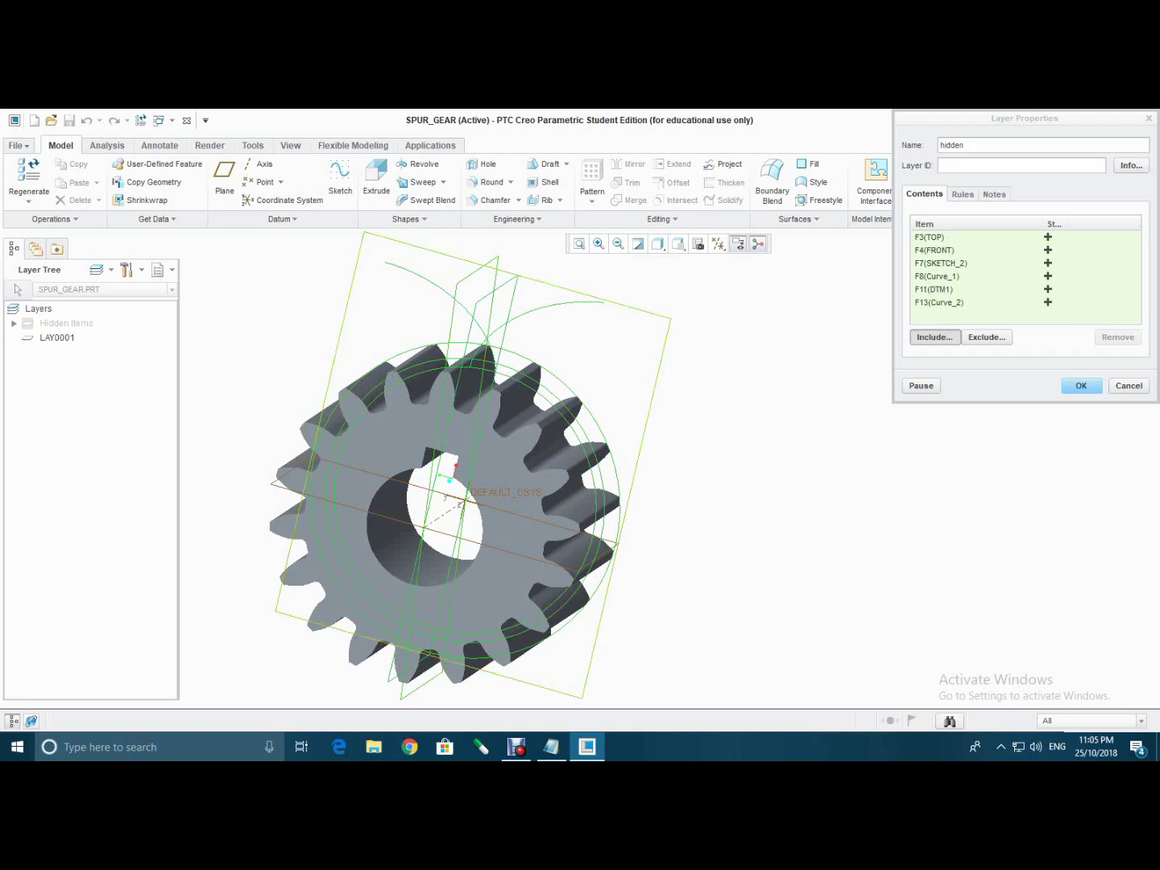
scroll(540, 281, "up", 4)
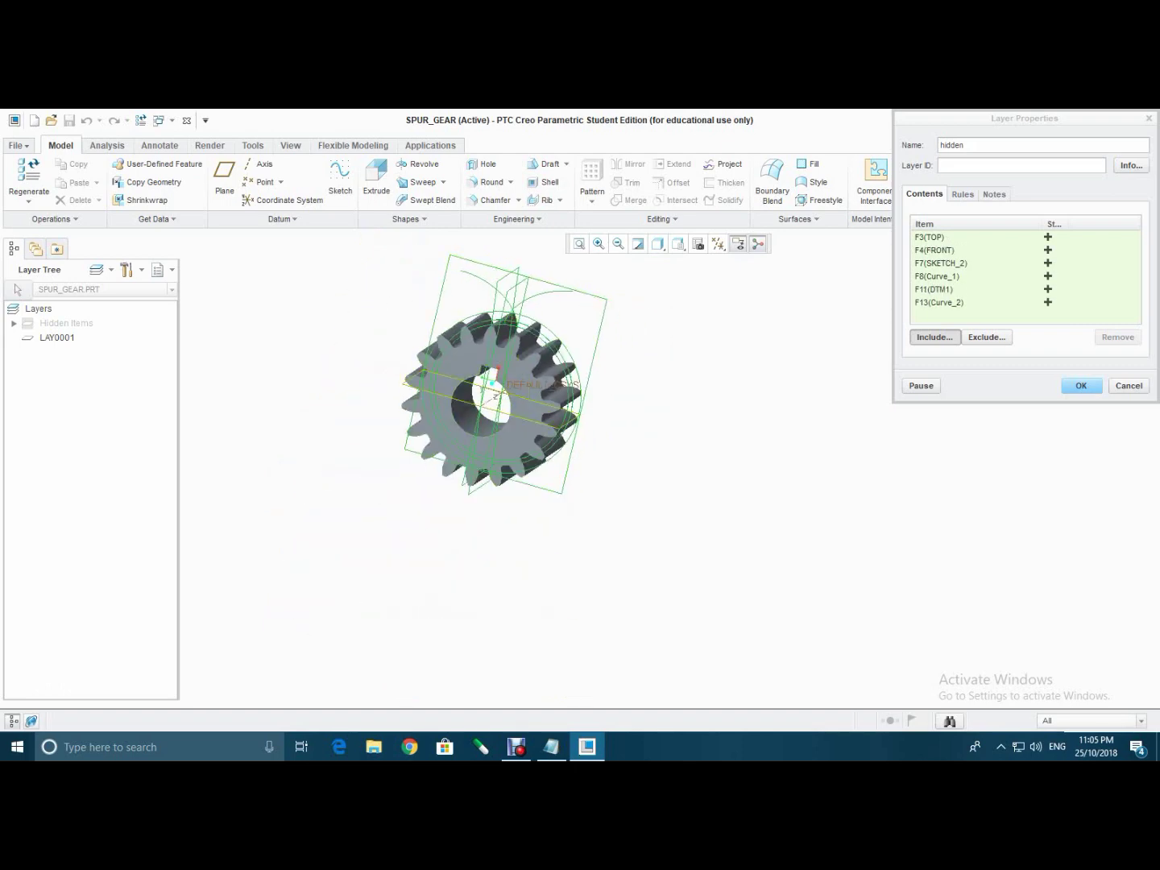
left_click(496, 369)
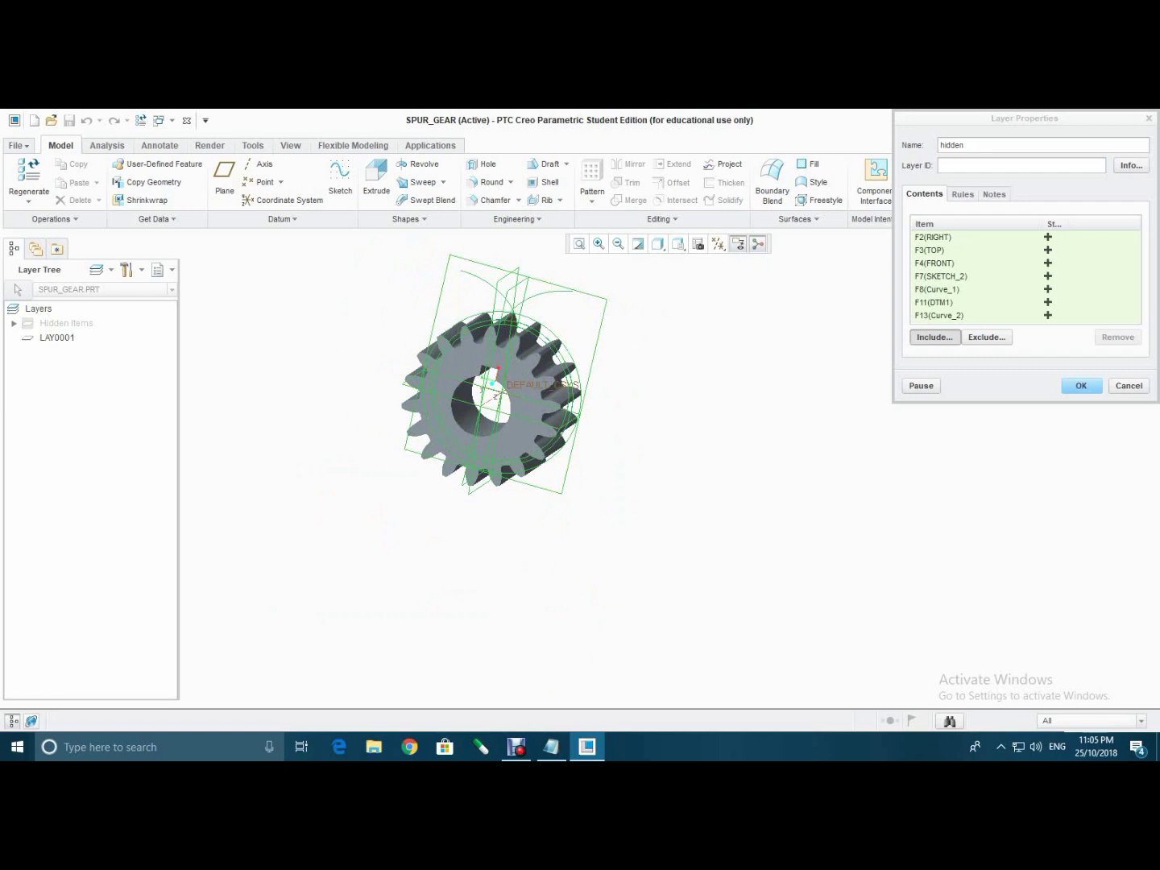
left_click(1081, 386)
- Hide the HIDDEN layer, save its status and clear the selection
left_click(578, 244)
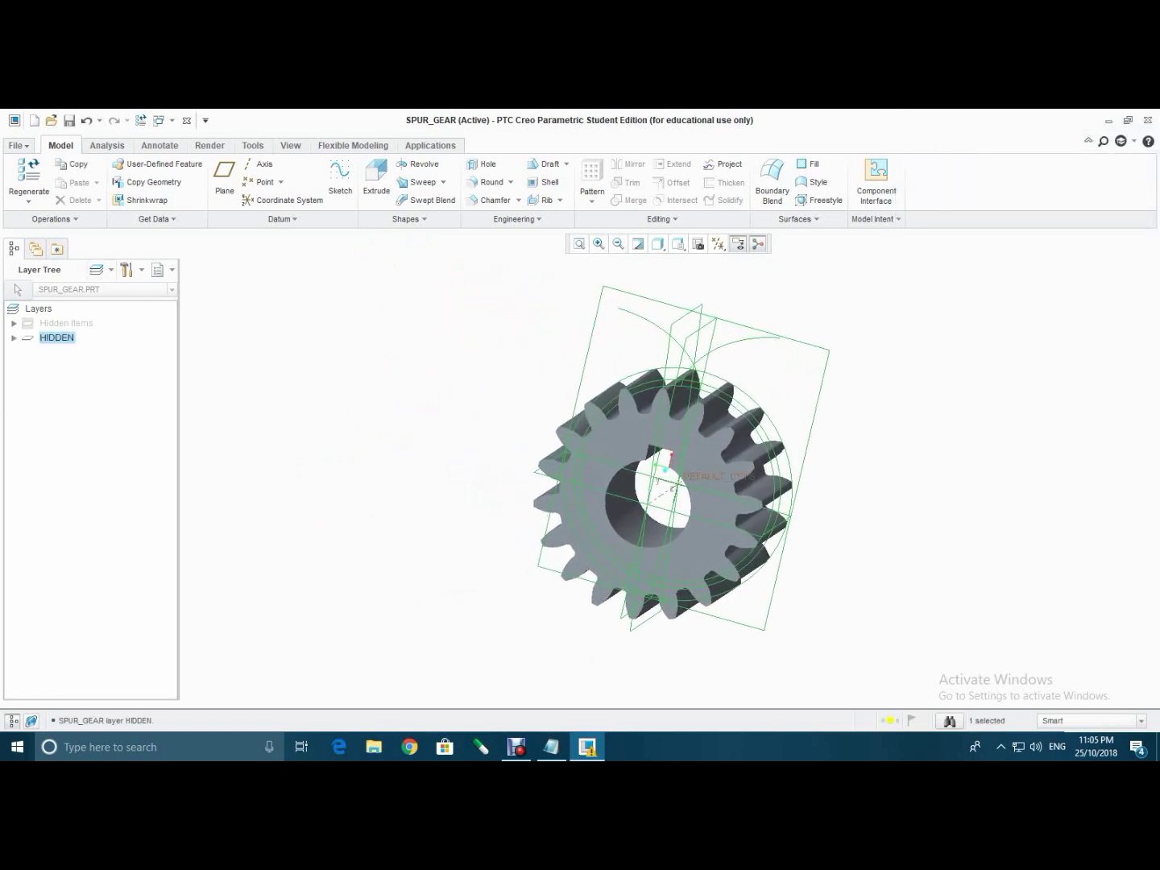
right_click(65, 338)
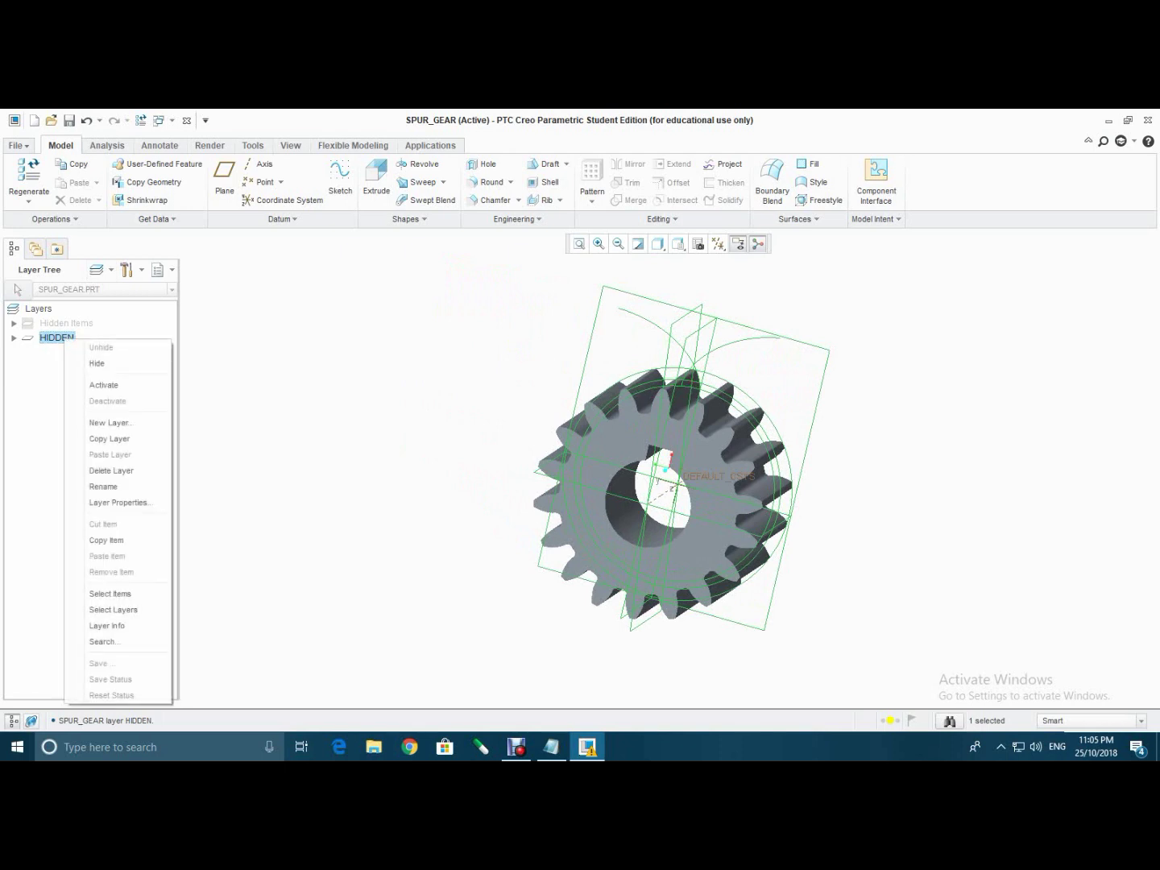
left_click(113, 363)
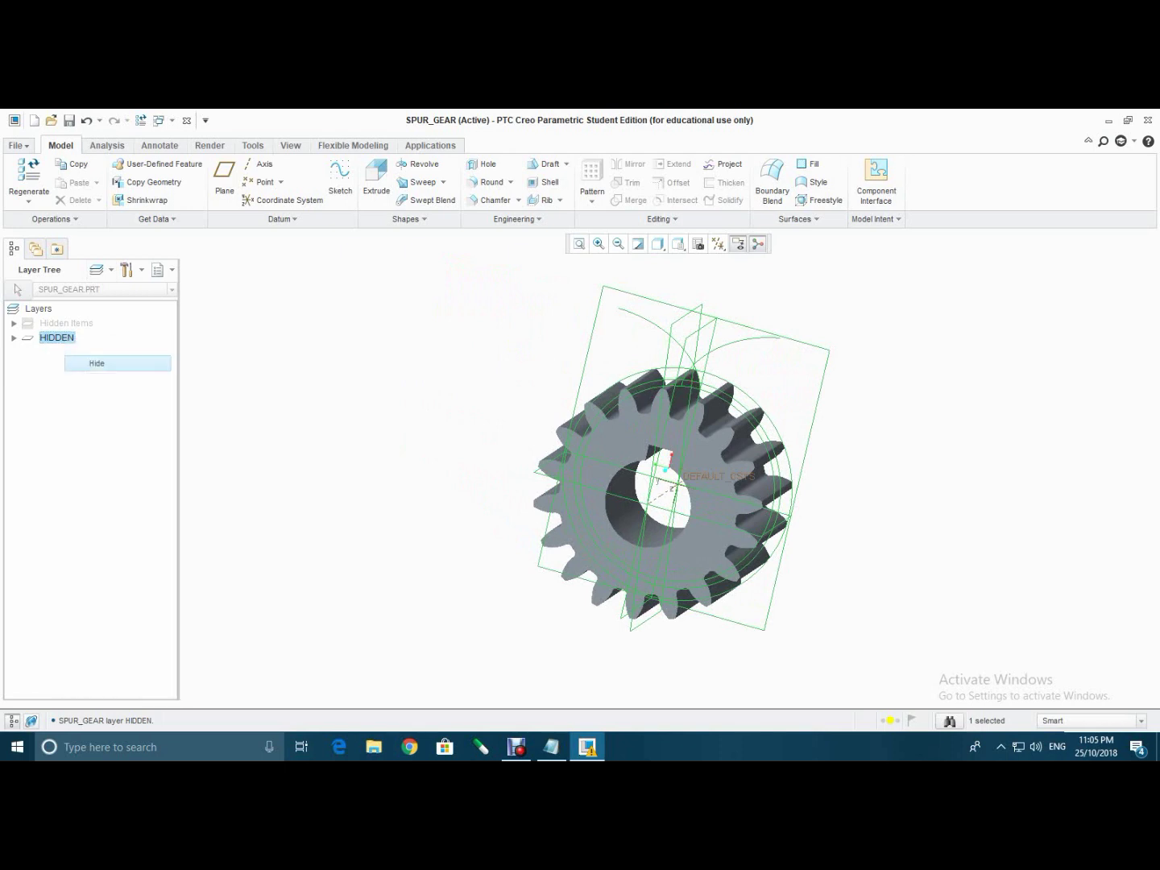
right_click(61, 338)
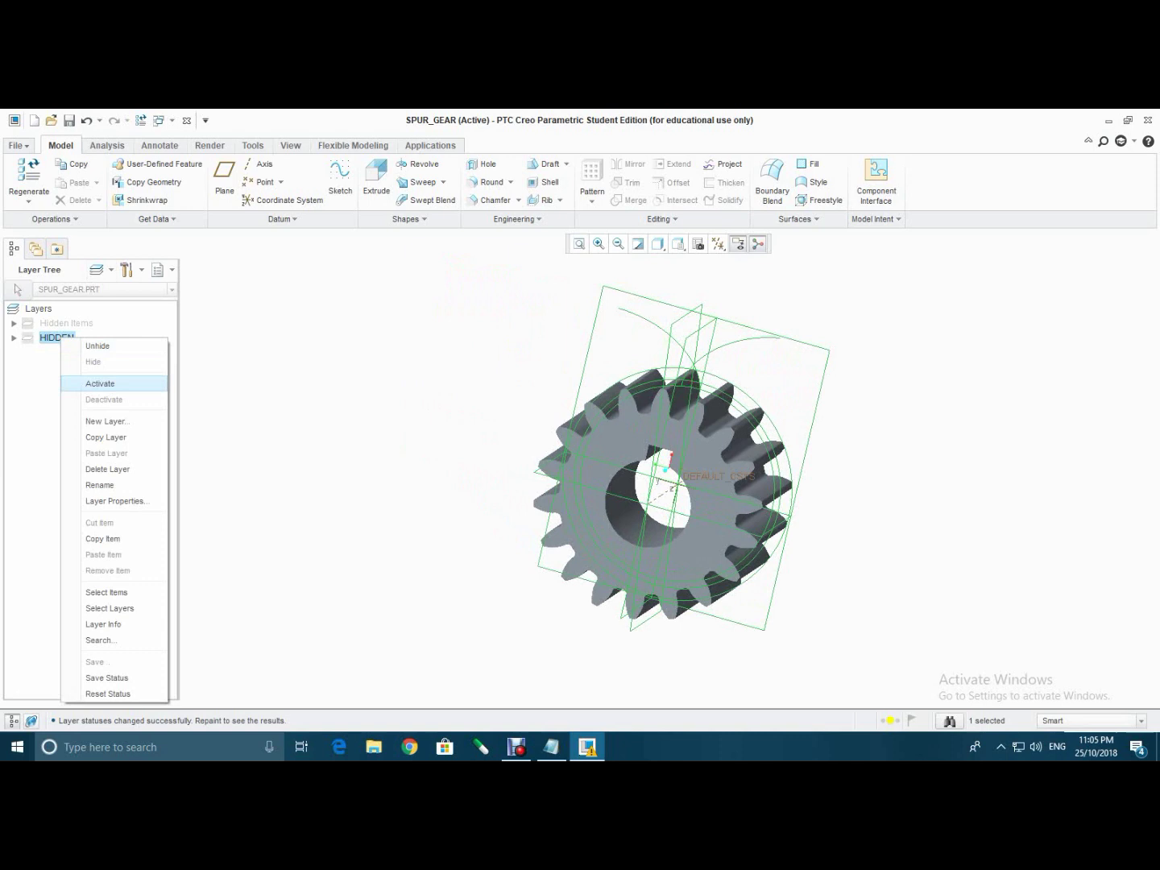
left_click(106, 678)
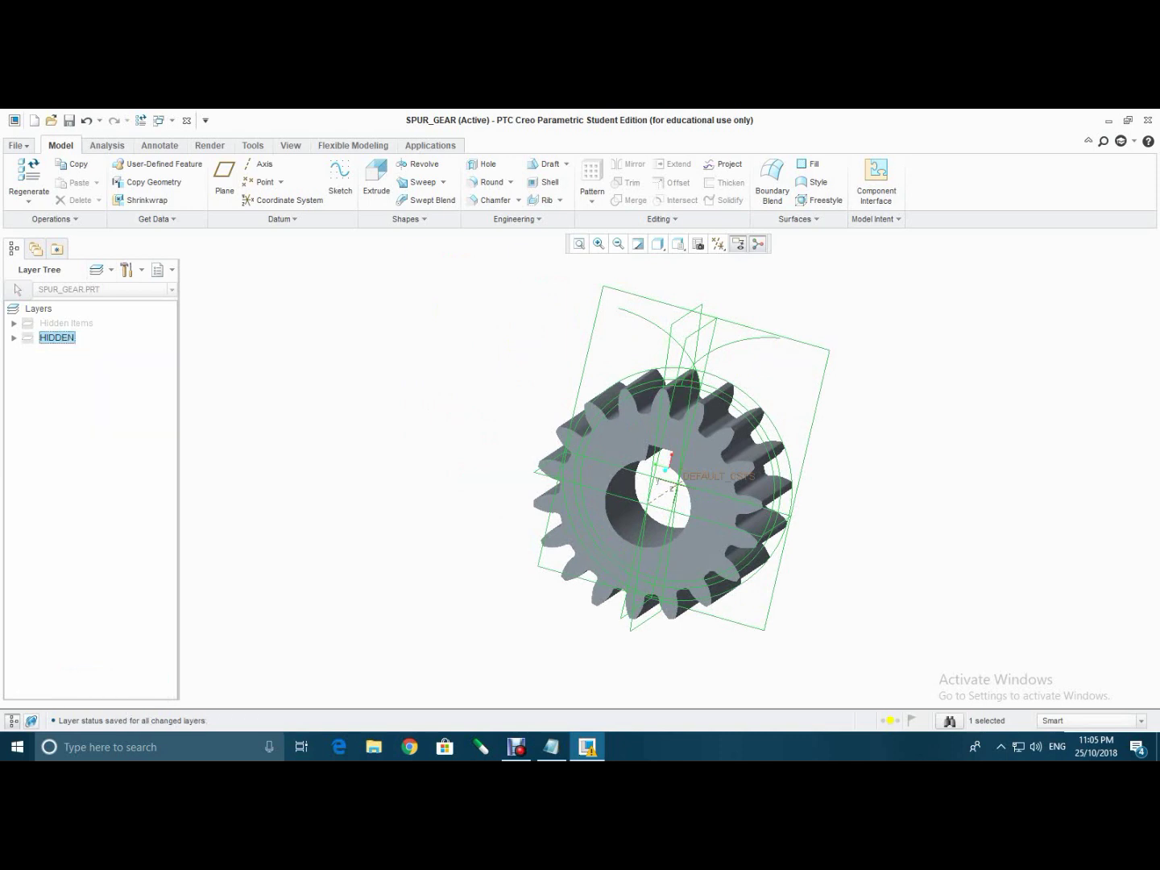
key("Escape")
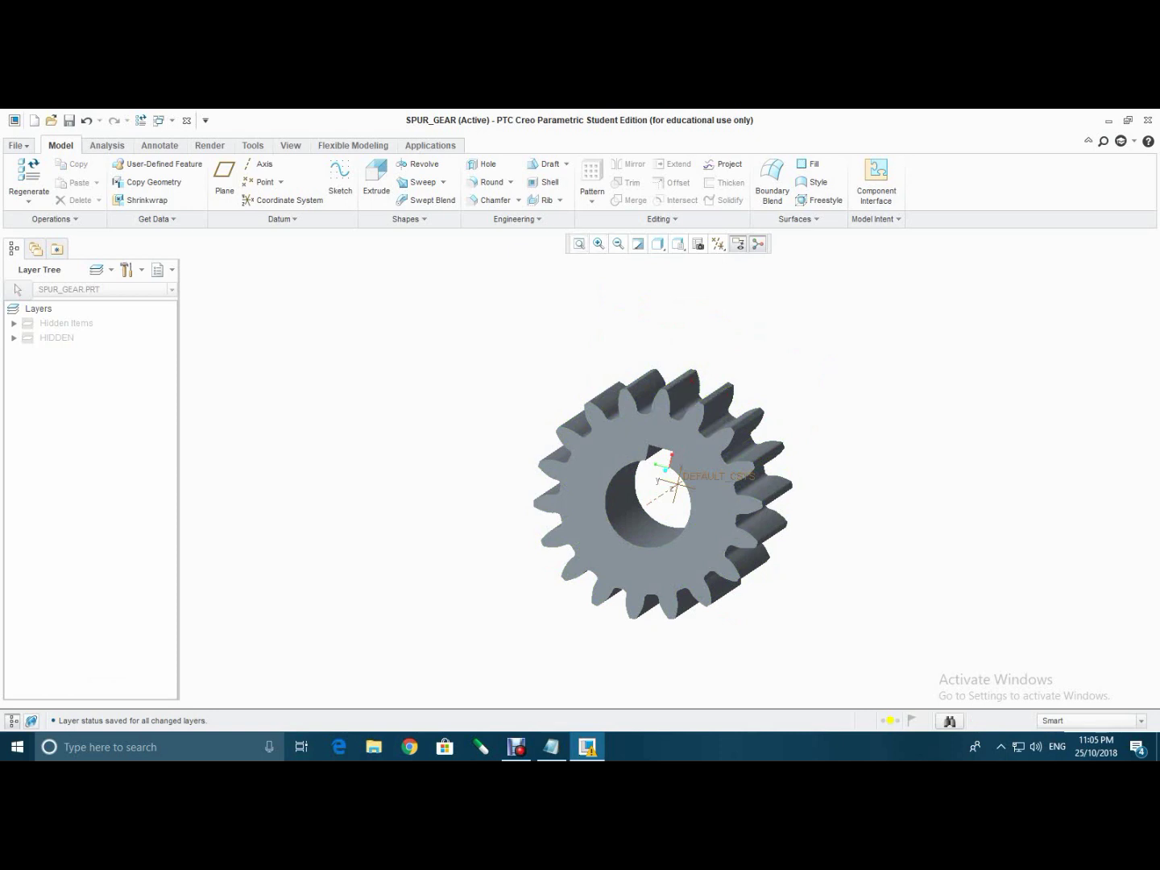
middle_click_drag(678, 411, 637, 419)
middle_click_drag(749, 406, 741, 407)
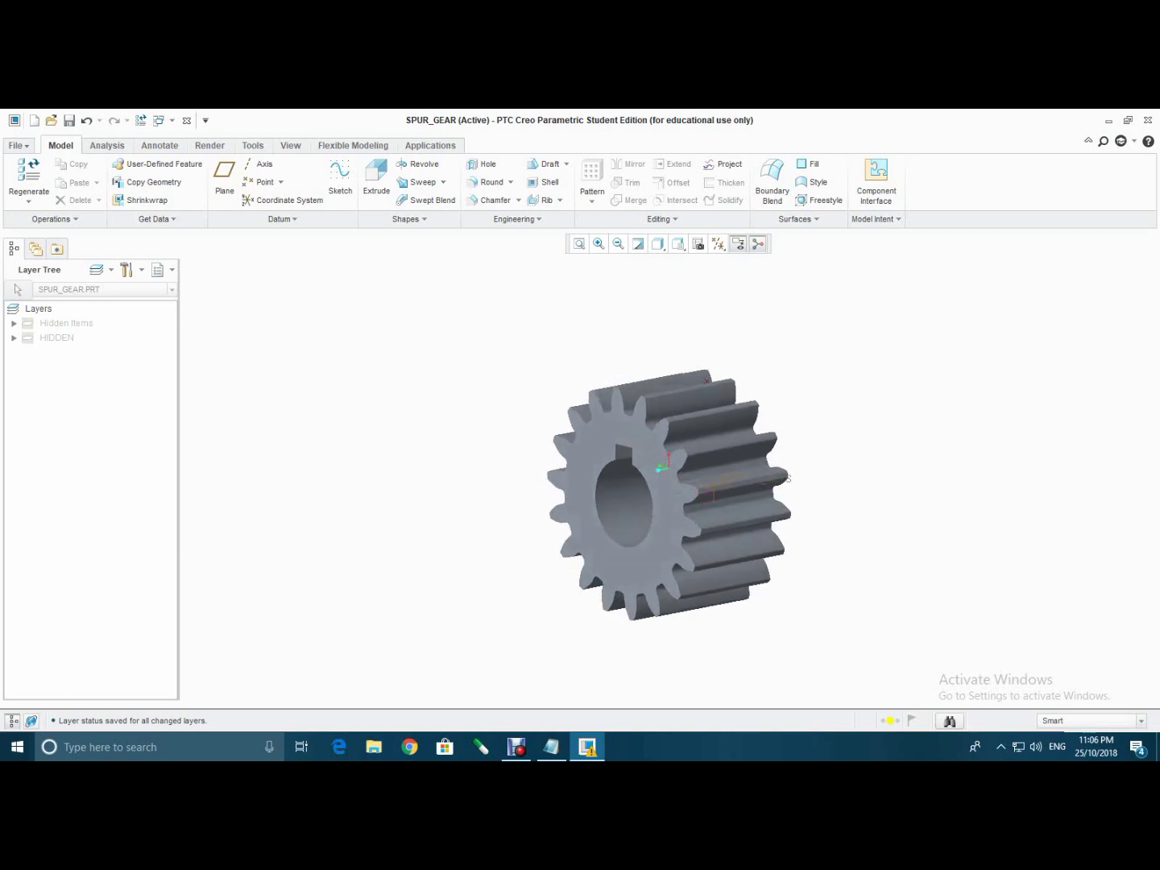